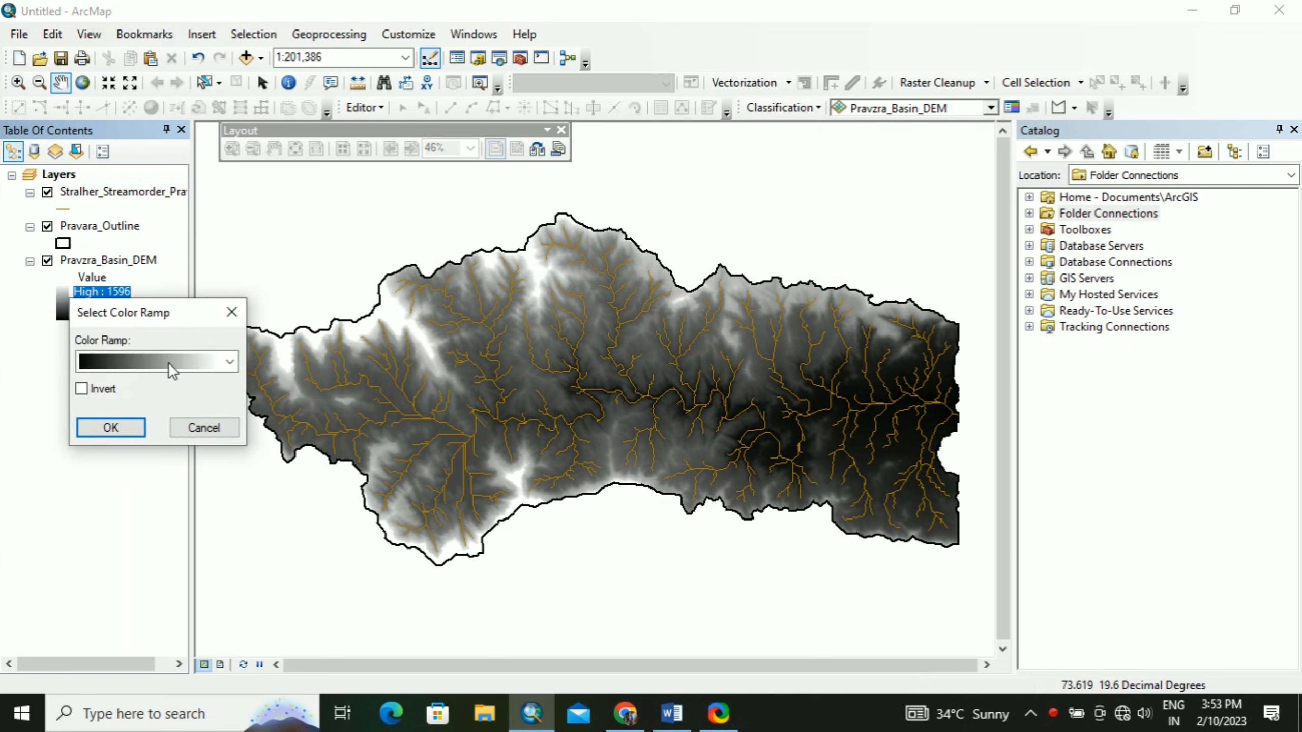
Change the Pravzra_Basin_DEM colour ramp to an inverted red-yellow-green ramp, with green for low and red for high elevations
{"action": "left_click", "coordinate": [216, 367]}
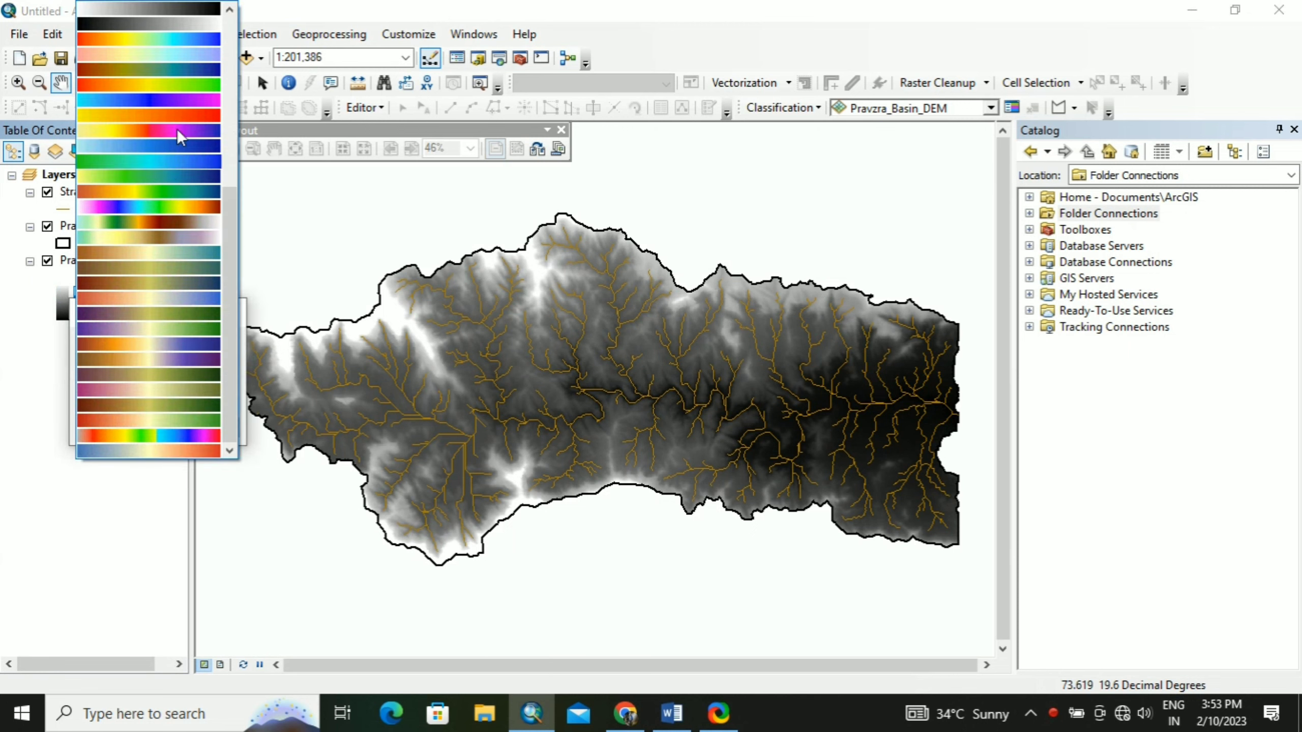
{"action": "left_click", "coordinate": [169, 82]}
{"action": "left_click", "coordinate": [83, 387]}
{"action": "left_click", "coordinate": [116, 429]}
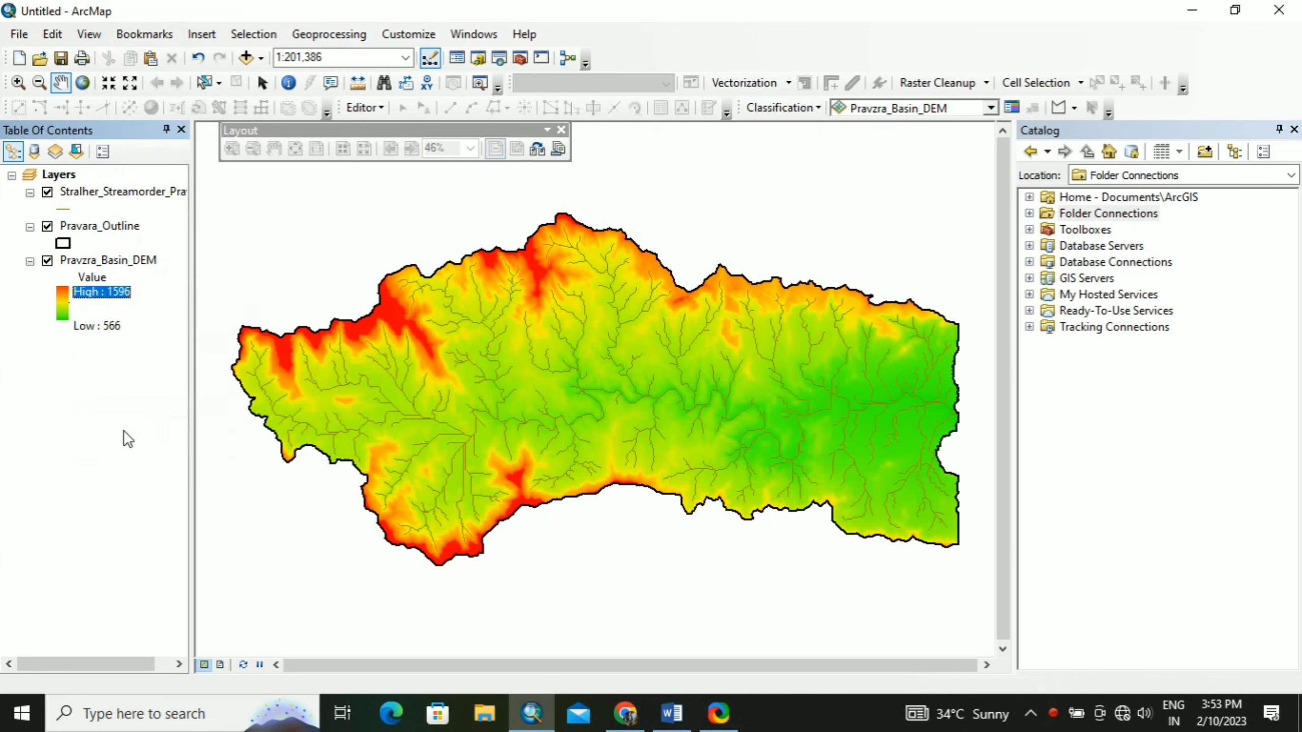
Symbolize the stream order layer by unique values of the grid_code field, adding all values
{"action": "left_click", "coordinate": [62, 208]}
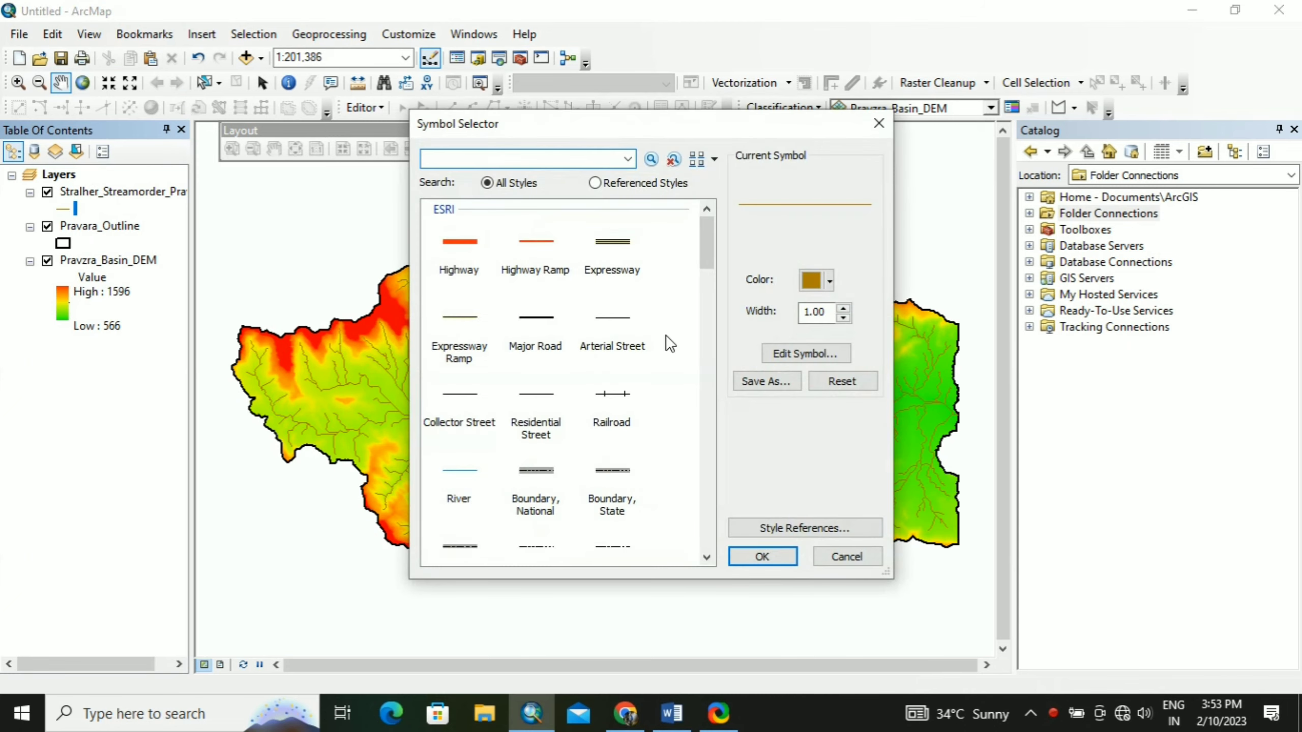
{"action": "left_click", "coordinate": [878, 123]}
{"action": "right_click", "coordinate": [126, 191]}
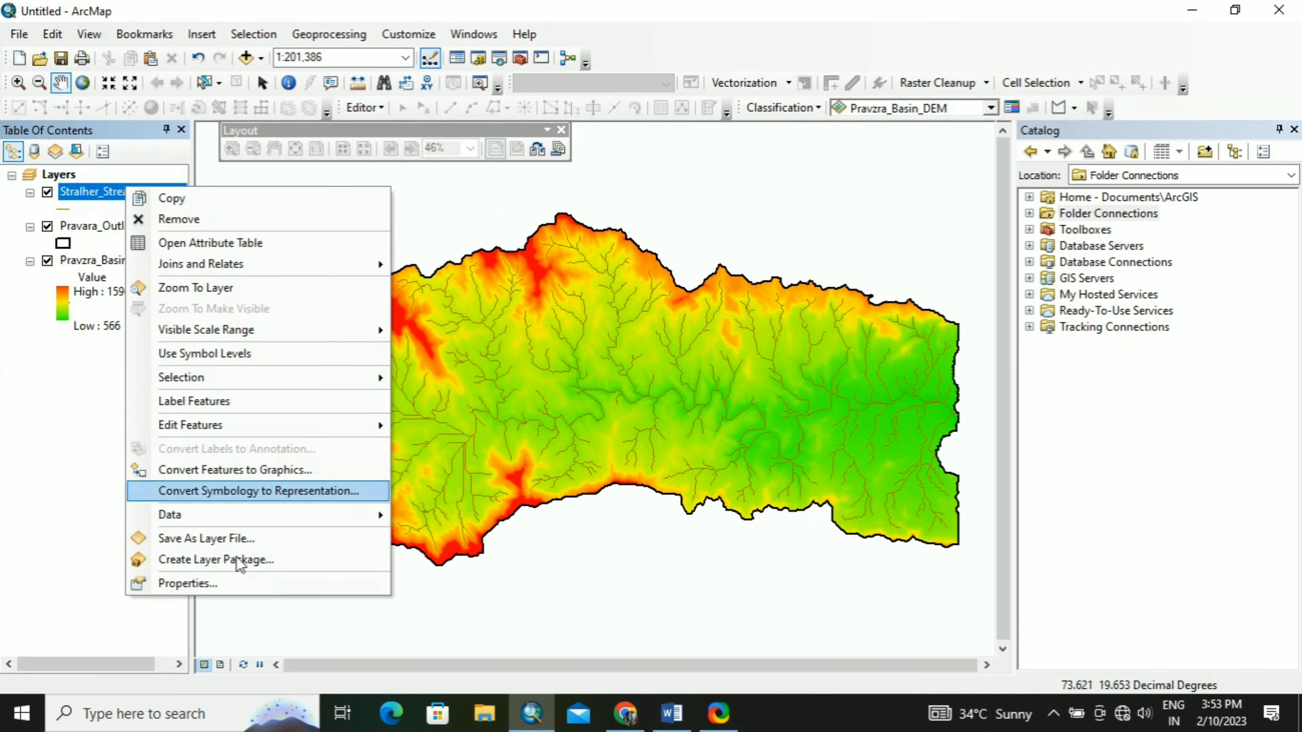
{"action": "left_click", "coordinate": [248, 583]}
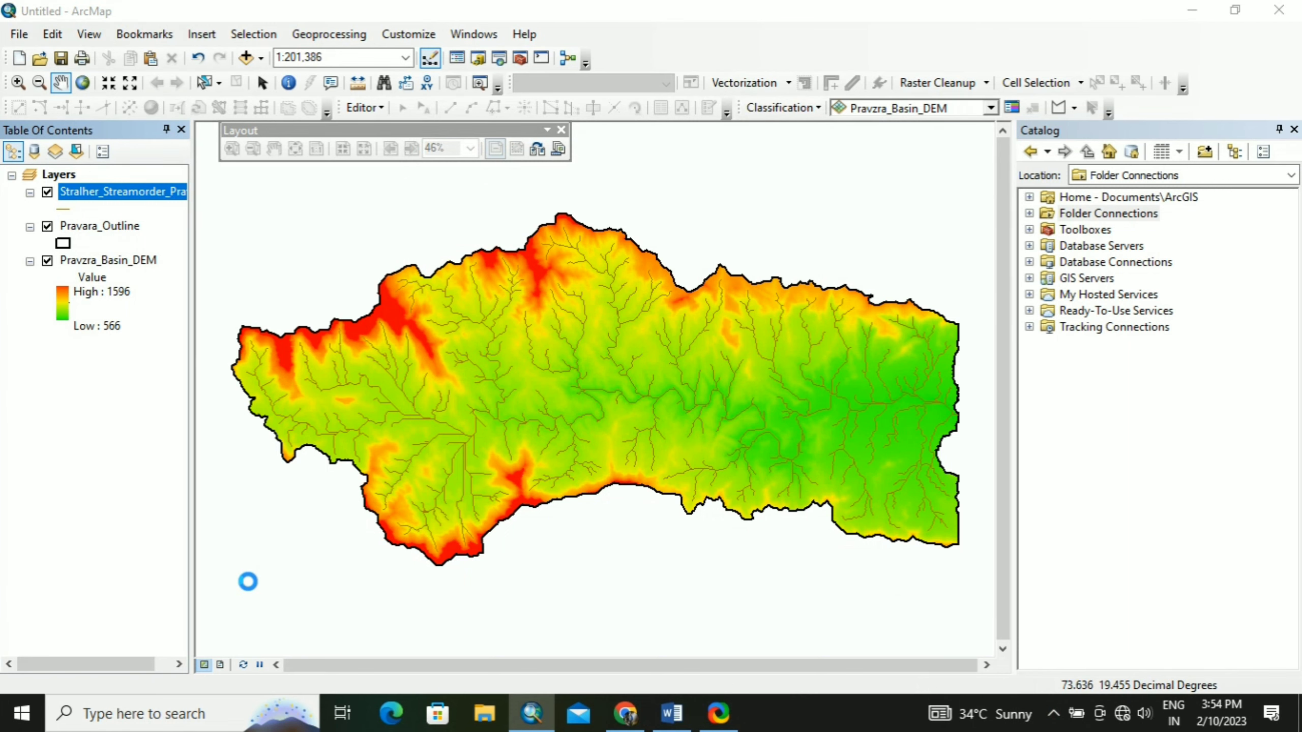
{"action": "left_click", "coordinate": [389, 225]}
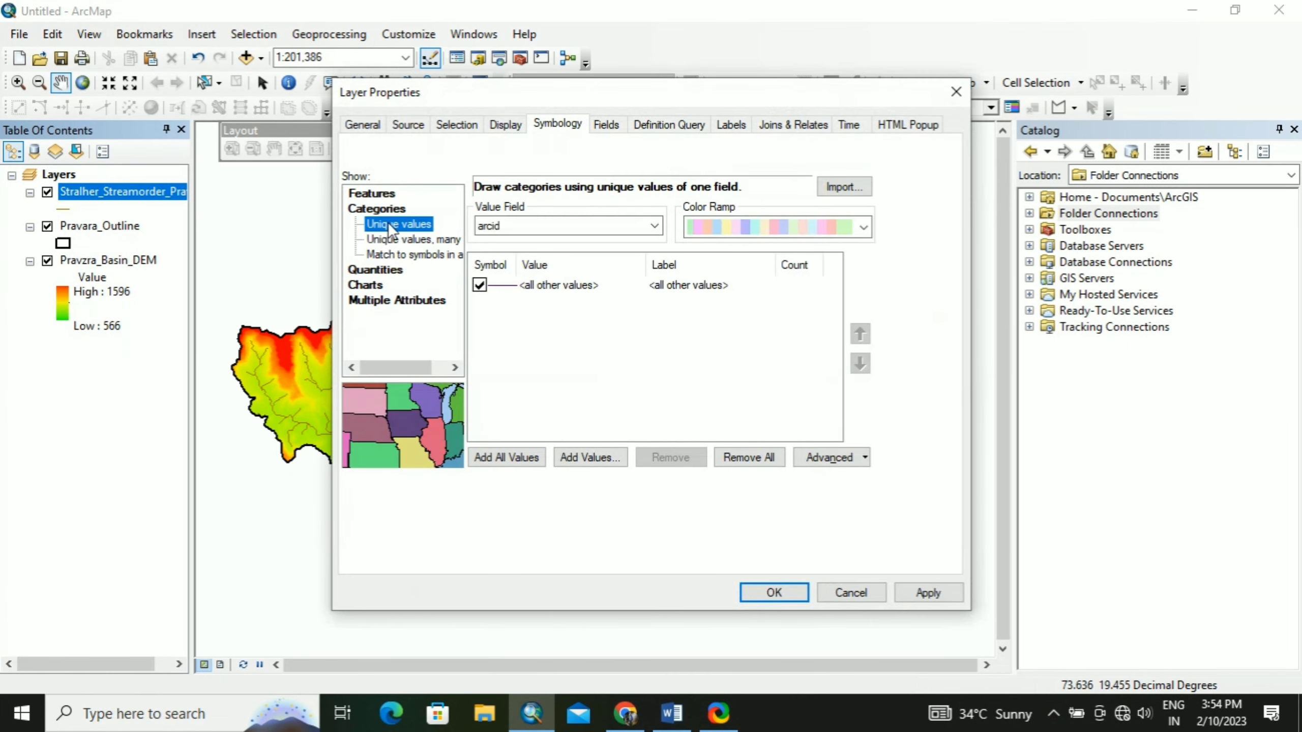
{"action": "left_click", "coordinate": [538, 226]}
{"action": "left_click", "coordinate": [541, 256]}
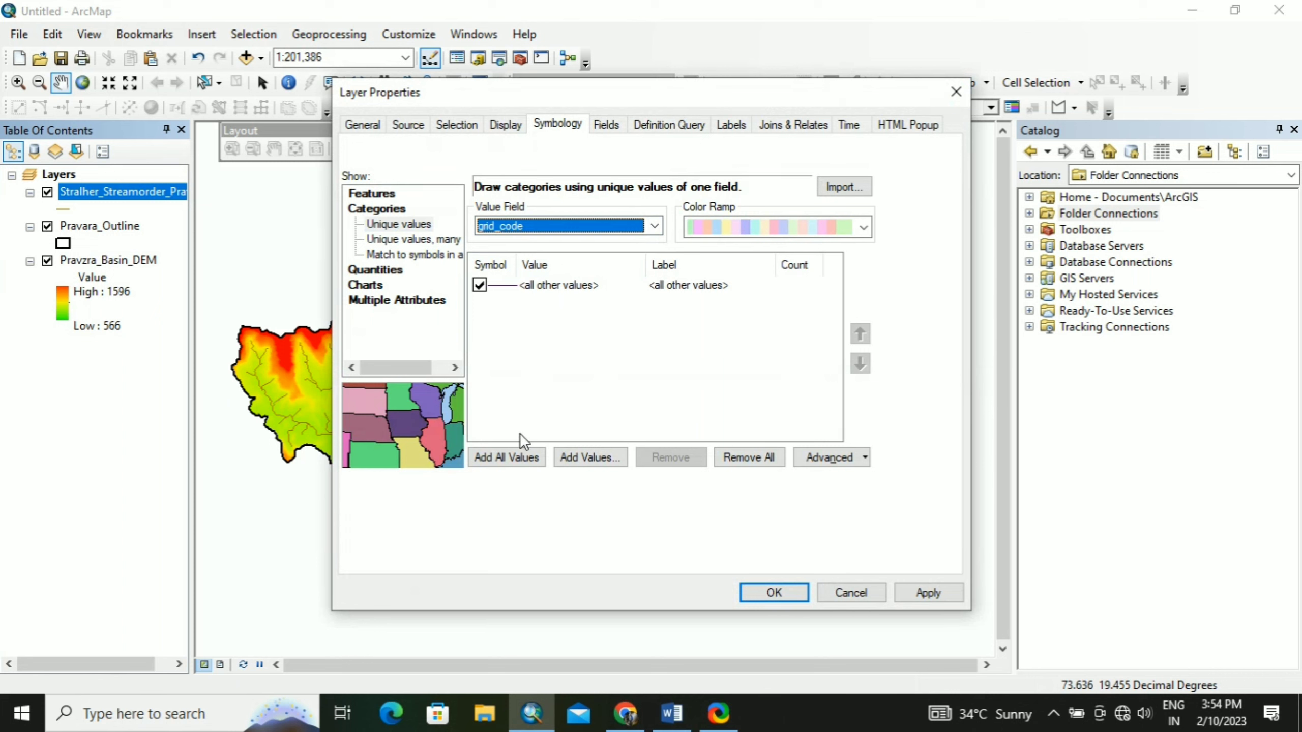
{"action": "left_click", "coordinate": [513, 457]}
Set the line symbol of stream order 5 to blue with a width of 3
{"action": "double_click", "coordinate": [498, 378]}
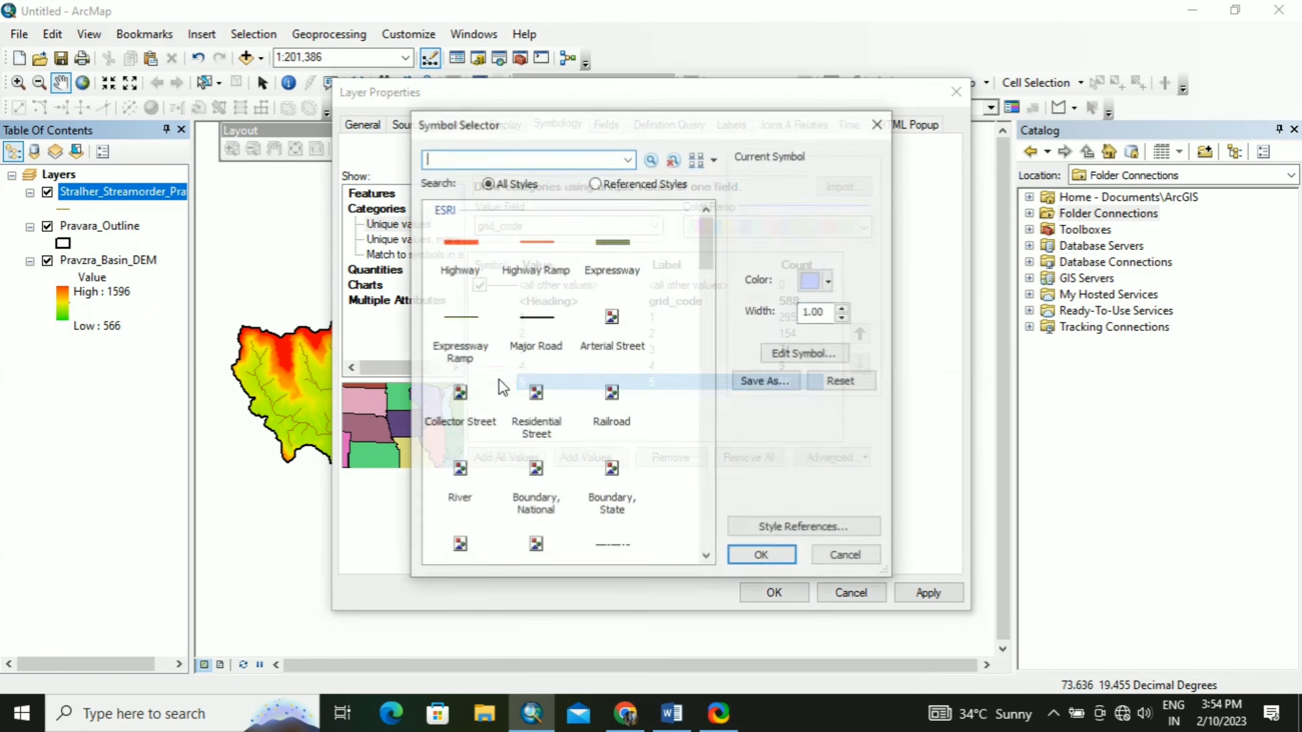
{"action": "left_click", "coordinate": [828, 279]}
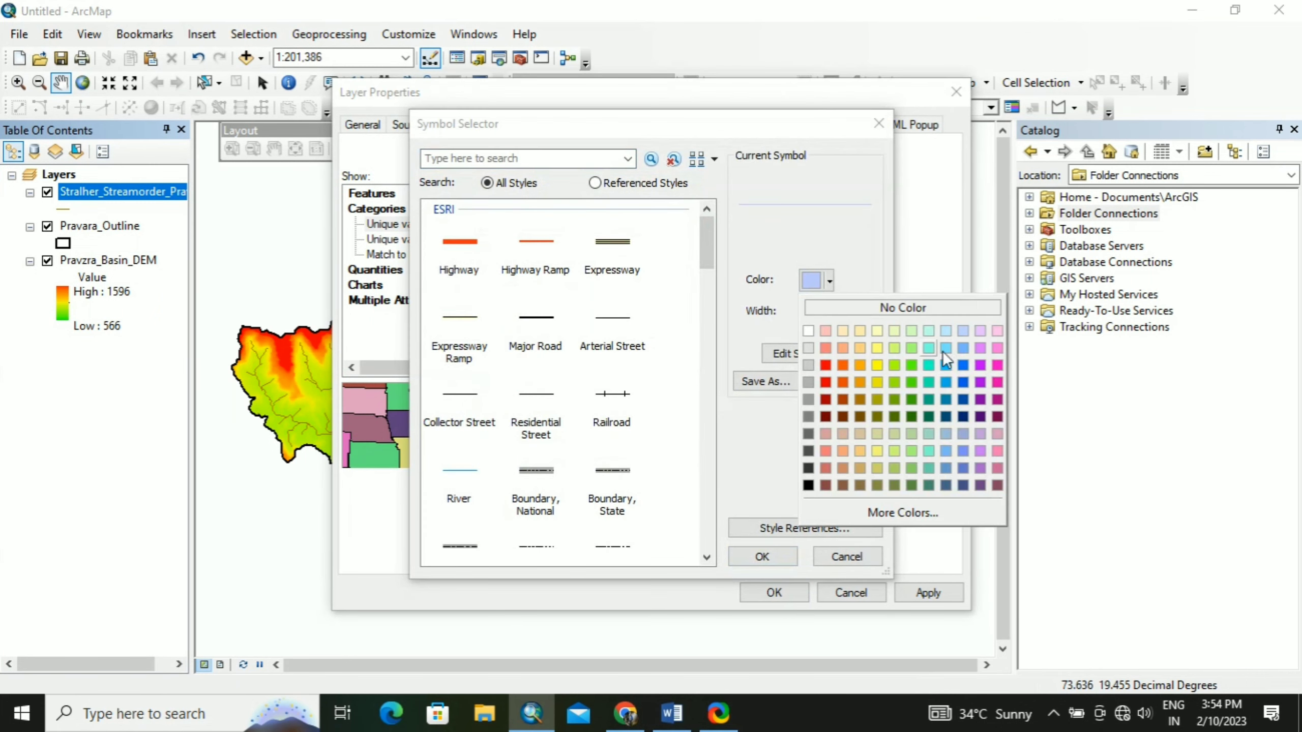
{"action": "left_click", "coordinate": [965, 384]}
{"action": "double_click", "coordinate": [844, 308]}
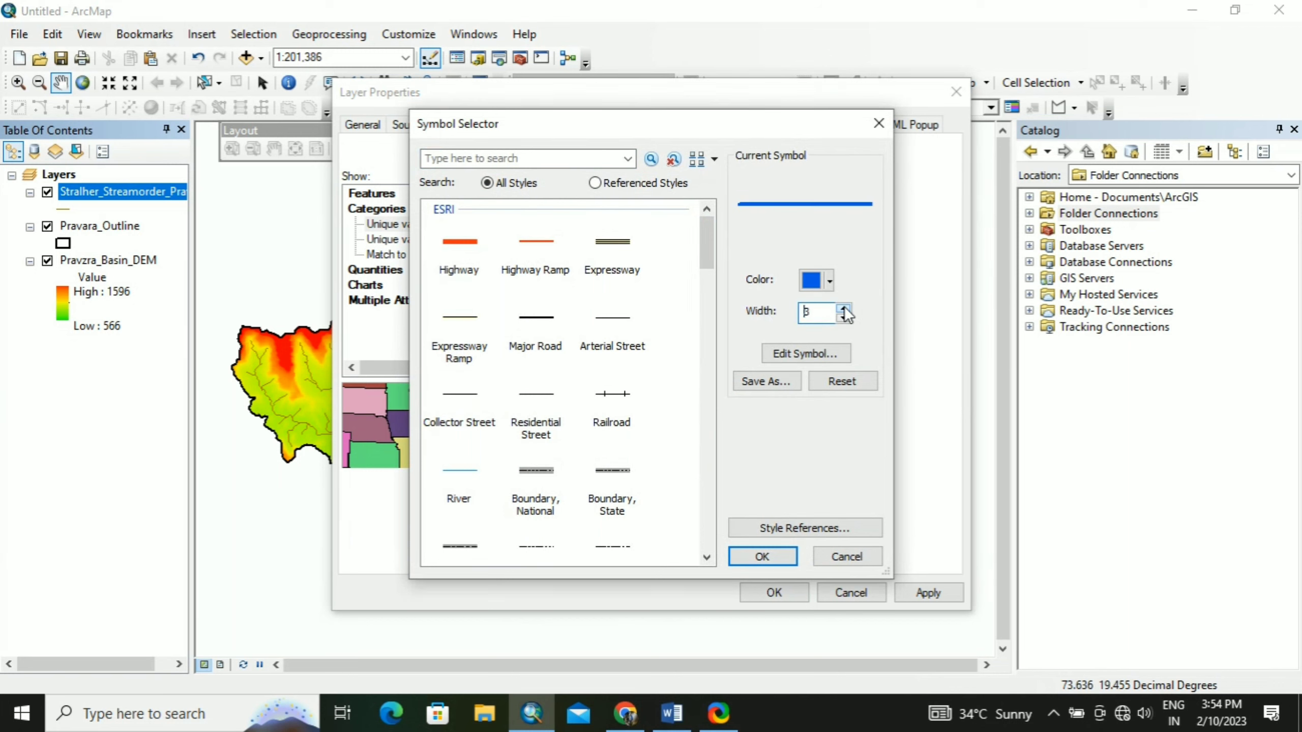
{"action": "left_click", "coordinate": [769, 557]}
Set the line symbol of stream order 4 to the same blue with a width of 2.5
{"action": "double_click", "coordinate": [499, 362]}
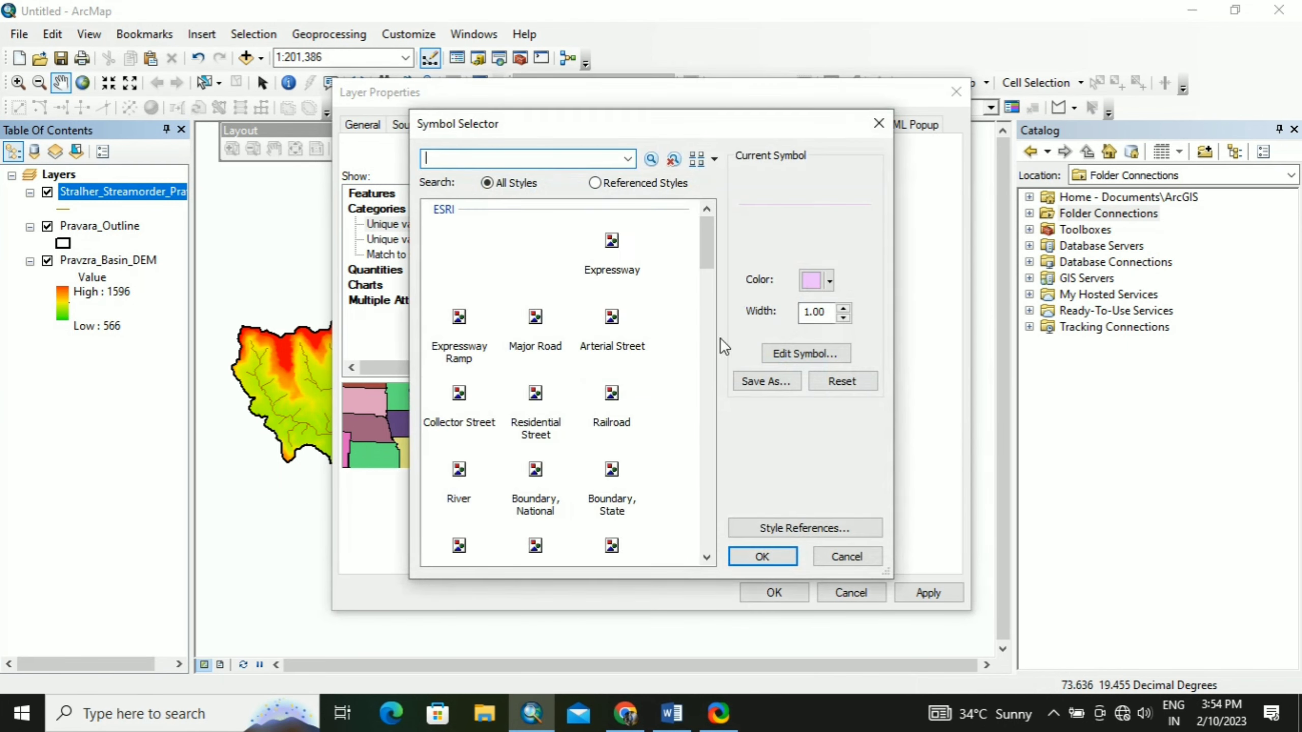
{"action": "left_click", "coordinate": [829, 281]}
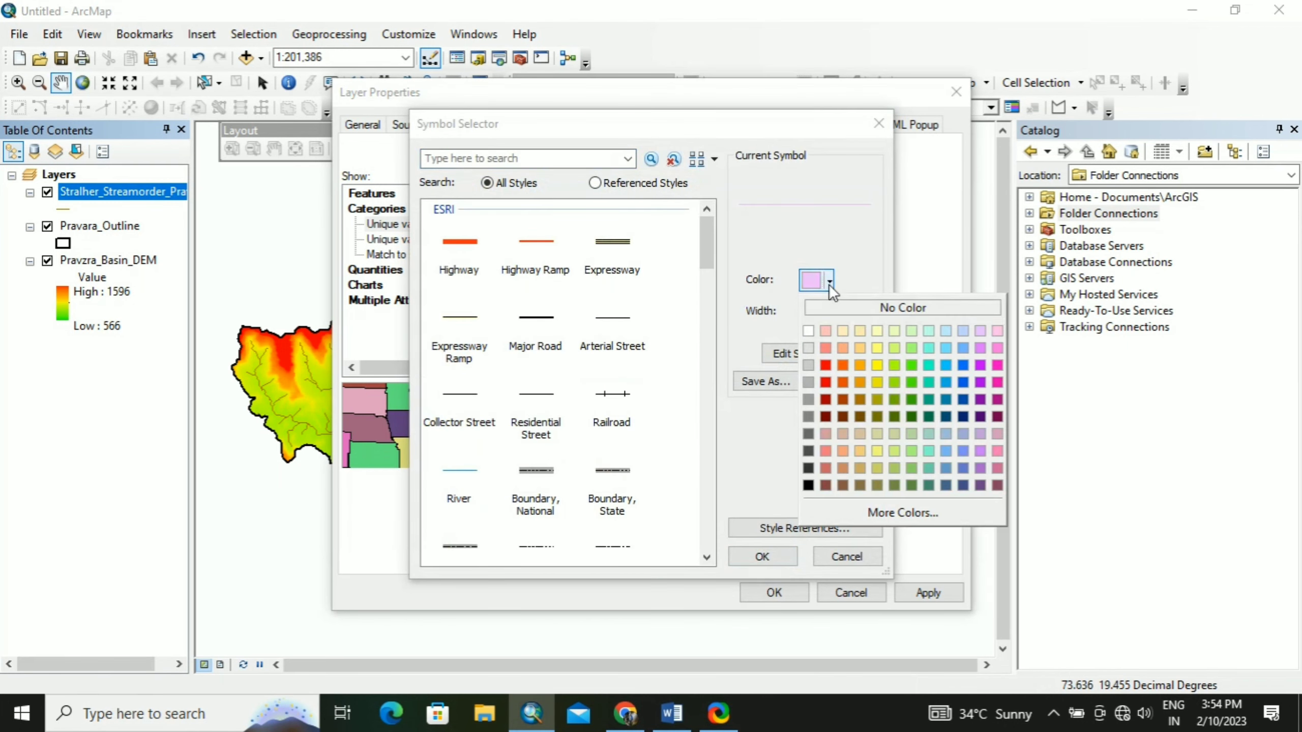
{"action": "left_click", "coordinate": [964, 384]}
{"action": "left_click", "coordinate": [843, 310]}
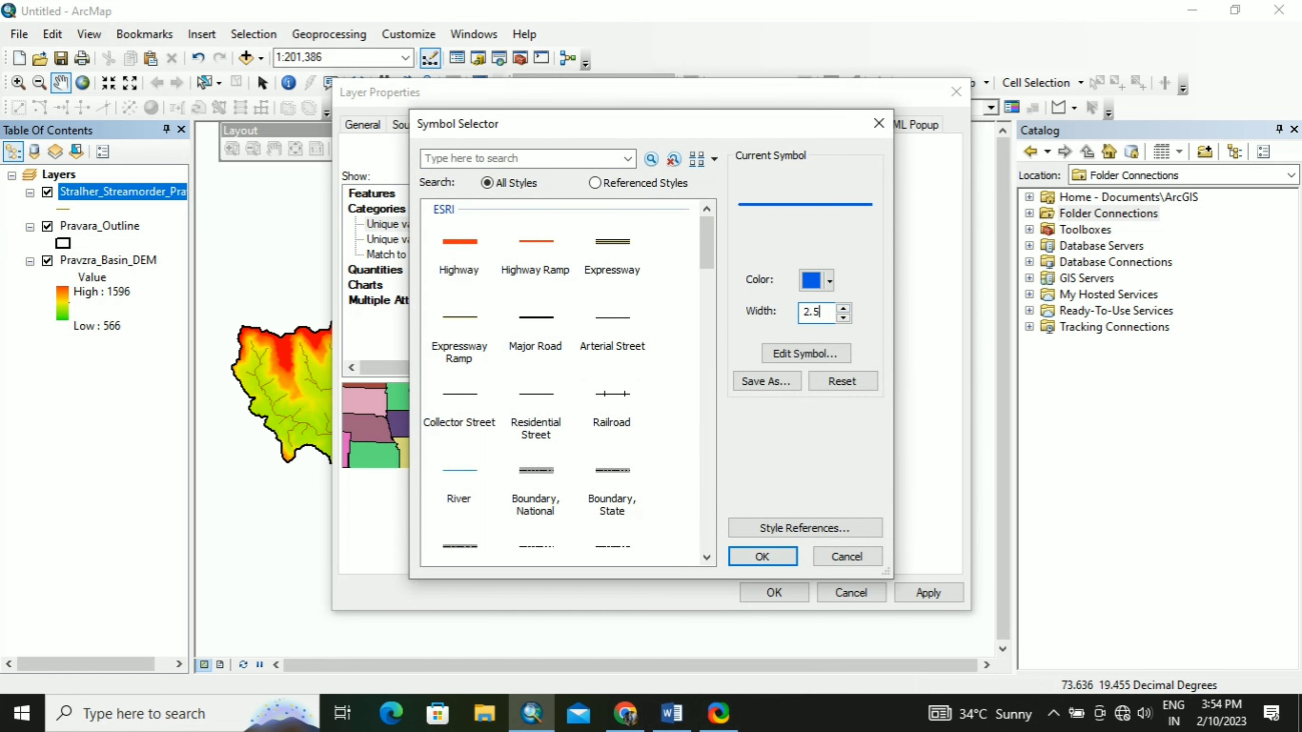
{"action": "left_click", "coordinate": [772, 559]}
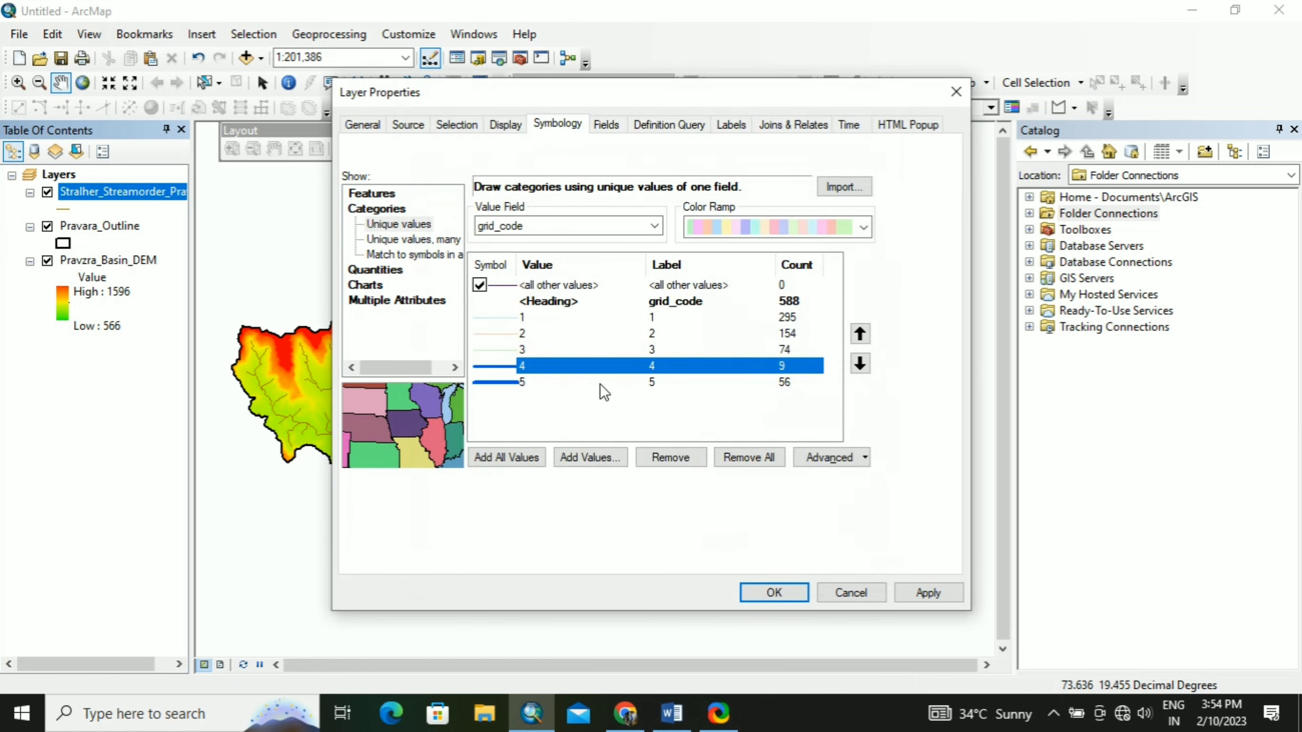
Set the line symbol of stream order 3 to the same blue with a width of 2
{"action": "double_click", "coordinate": [484, 352]}
{"action": "left_click", "coordinate": [843, 309]}
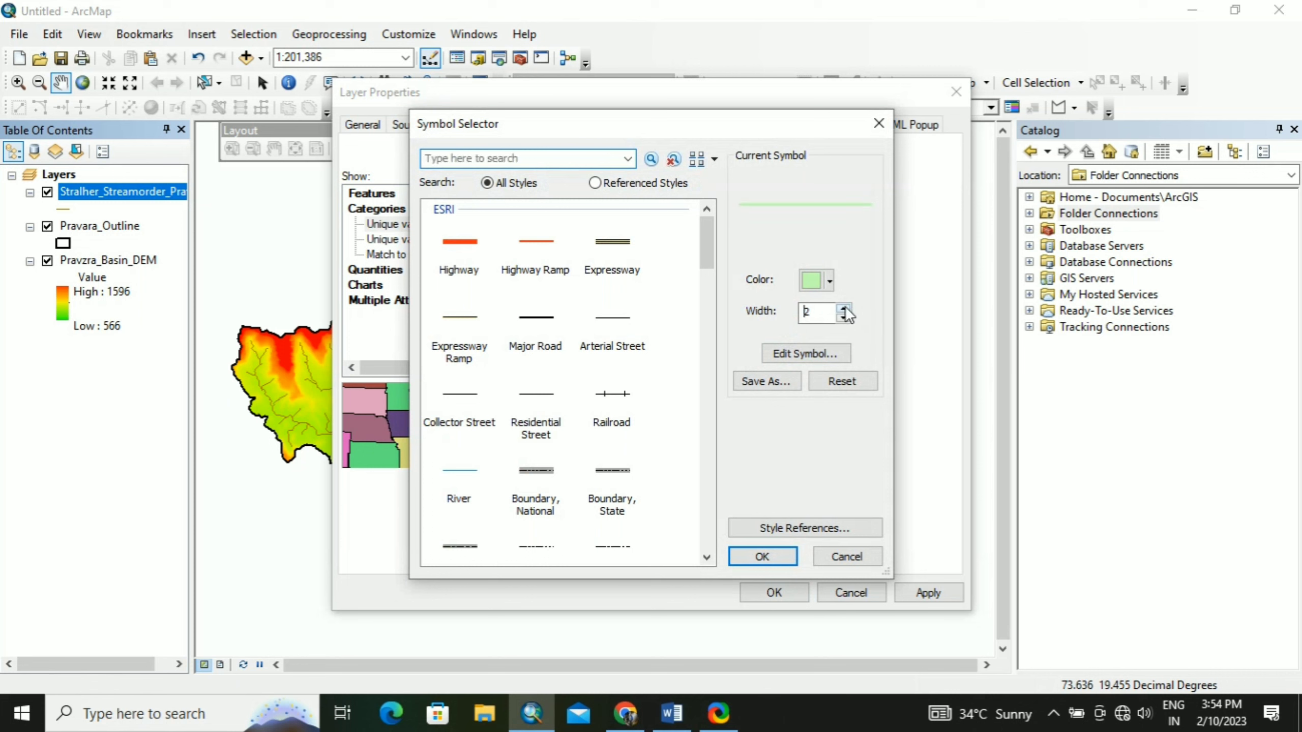
{"action": "left_click", "coordinate": [830, 281]}
{"action": "left_click", "coordinate": [962, 380]}
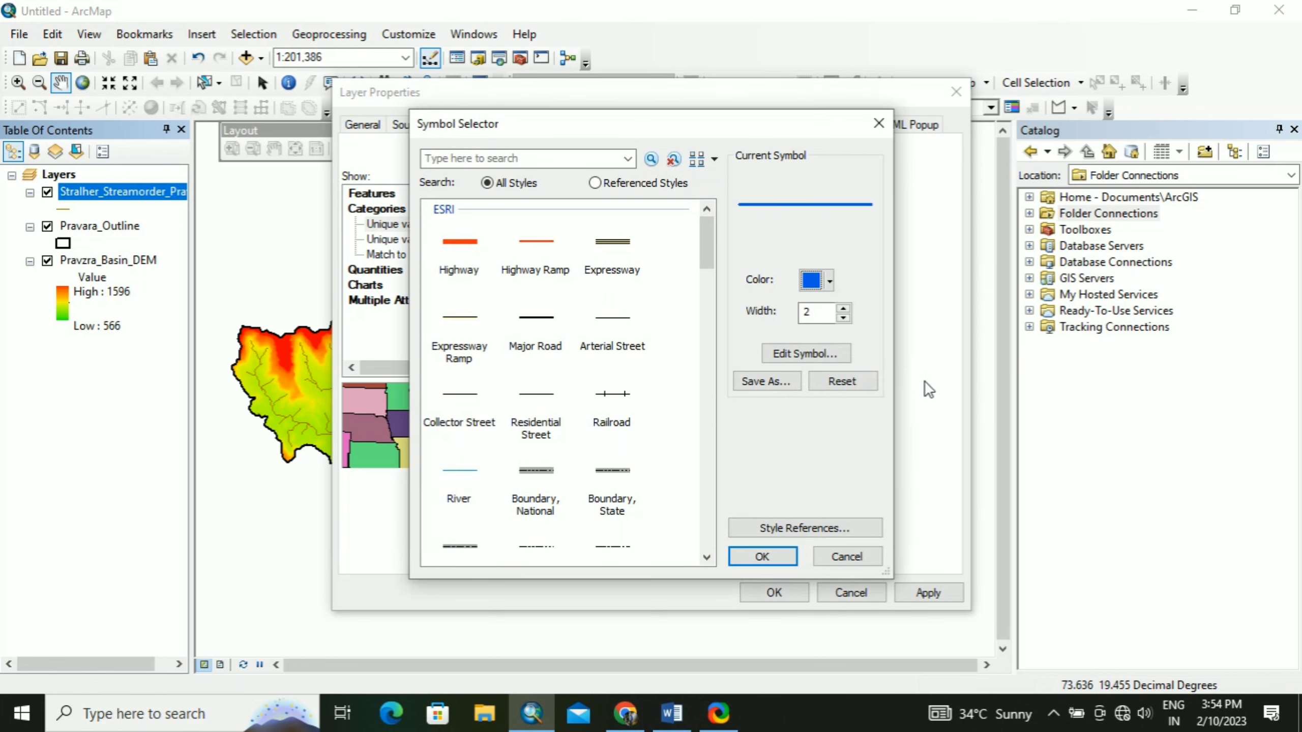
{"action": "left_click", "coordinate": [776, 556]}
Set the line symbol of stream order 2 to the same blue with a width of 1.5
{"action": "double_click", "coordinate": [500, 333]}
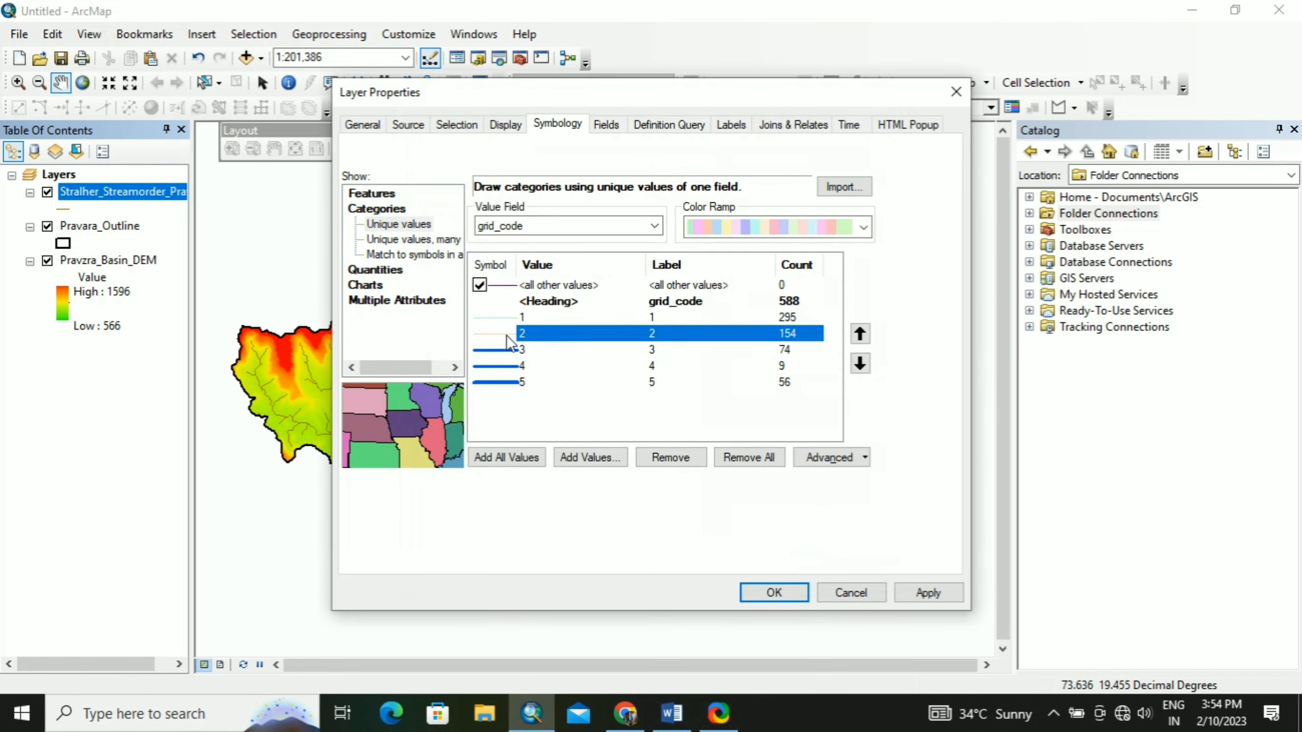
{"action": "left_click", "coordinate": [829, 286]}
{"action": "left_click", "coordinate": [964, 380]}
{"action": "type", "text": "5"}
{"action": "left_click", "coordinate": [779, 551]}
Recolour the line symbol of stream order 1 to the same blue and apply the symbology to the layer
{"action": "double_click", "coordinate": [501, 354]}
{"action": "left_click", "coordinate": [830, 281]}
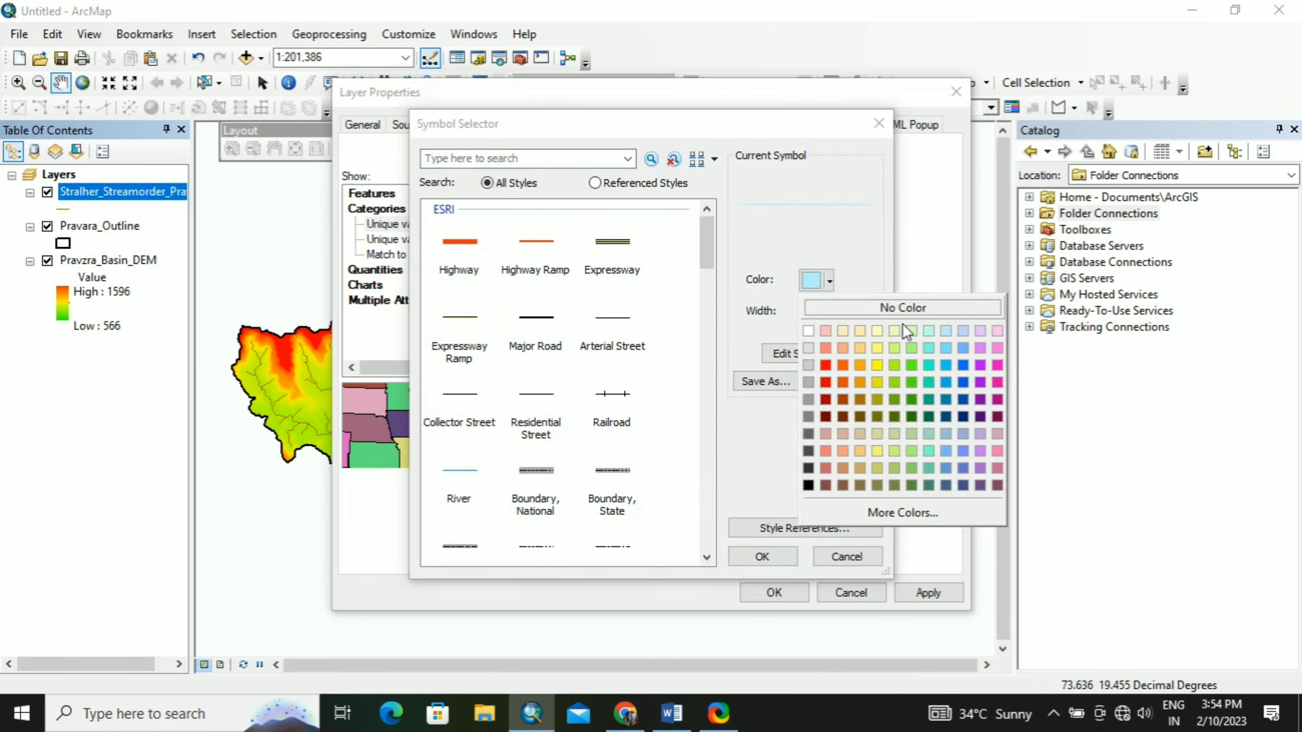
{"action": "left_click", "coordinate": [964, 381]}
{"action": "left_click", "coordinate": [778, 555]}
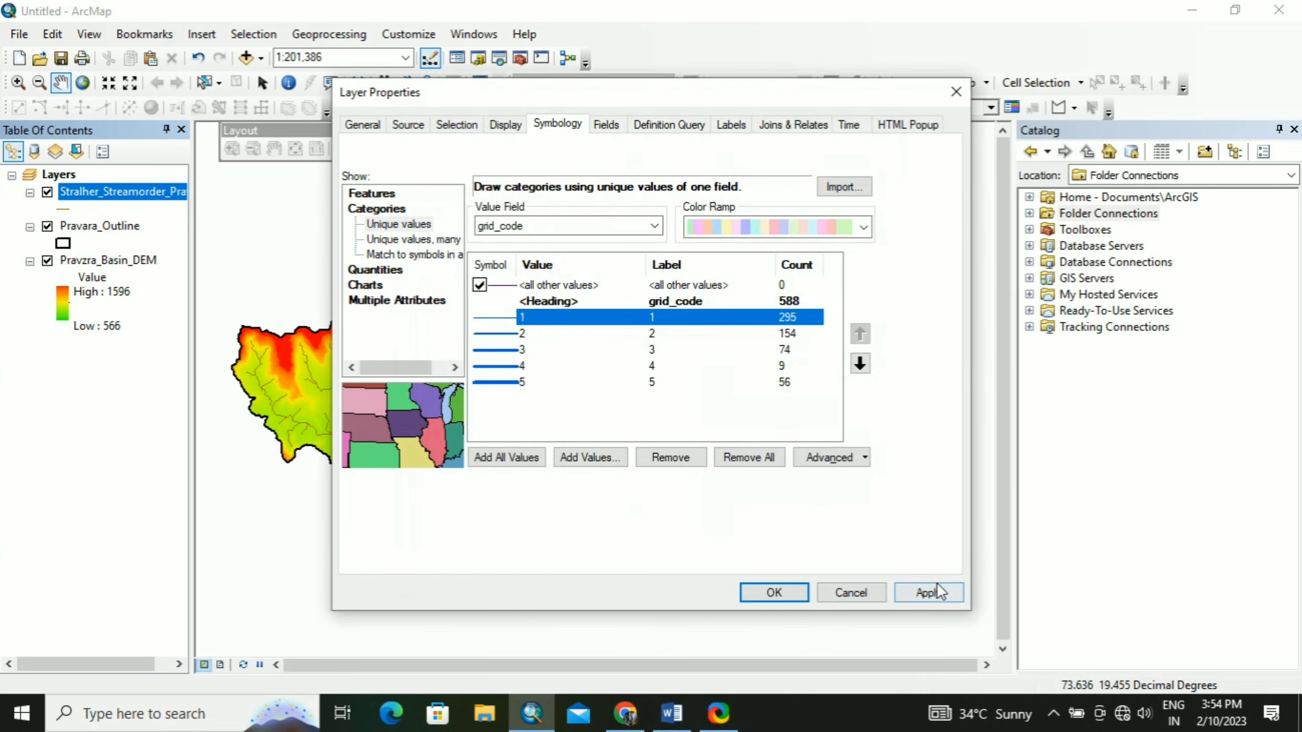
{"action": "left_click", "coordinate": [929, 592]}
{"action": "left_click", "coordinate": [774, 593]}
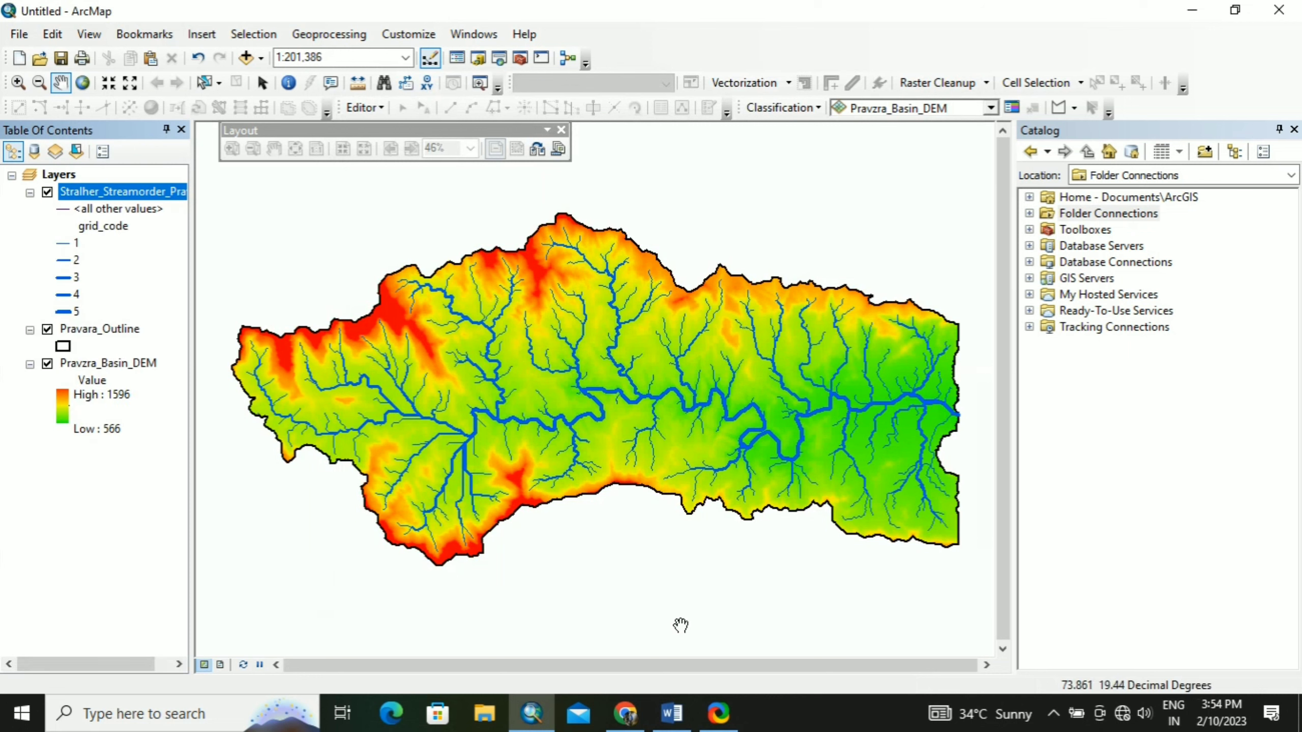
Switch to the page layout and shrink the basin map's data frame to the lower part of the page
{"action": "left_click", "coordinate": [220, 665]}
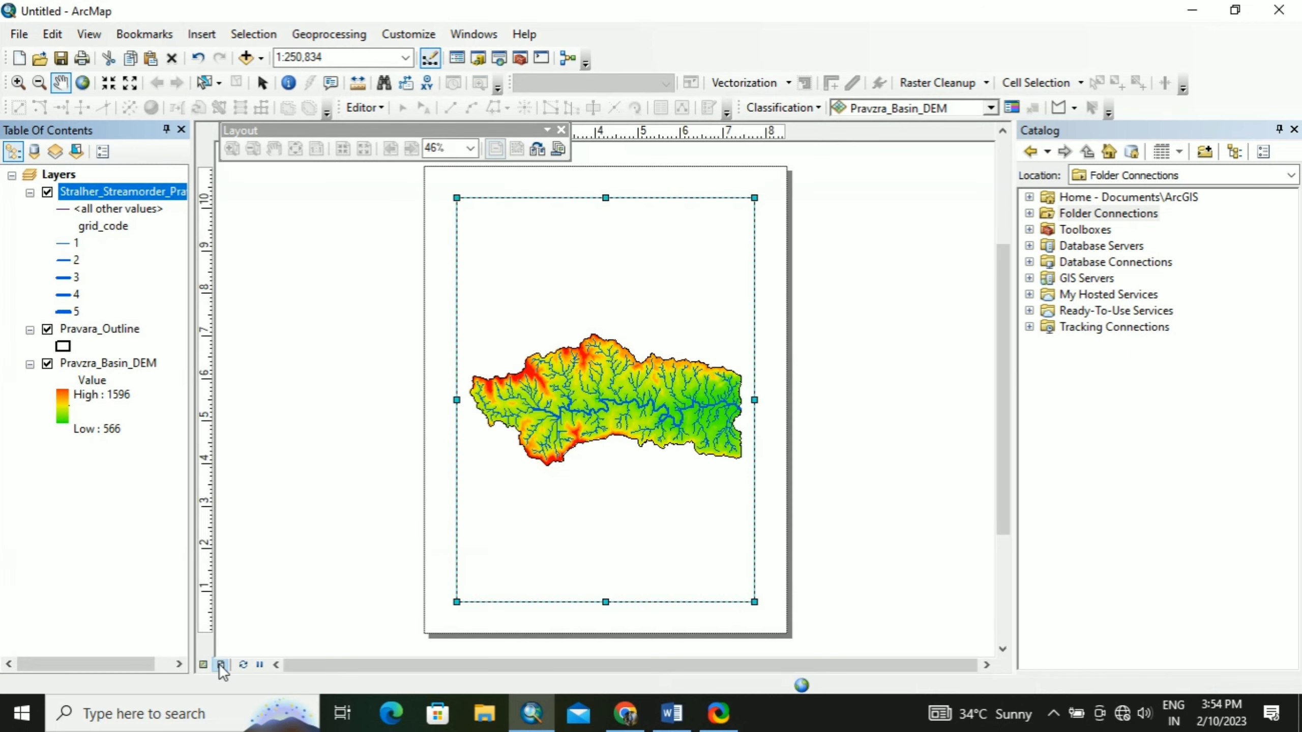
{"action": "left_click_drag", "start_coordinate": [605, 198], "coordinate": [604, 421]}
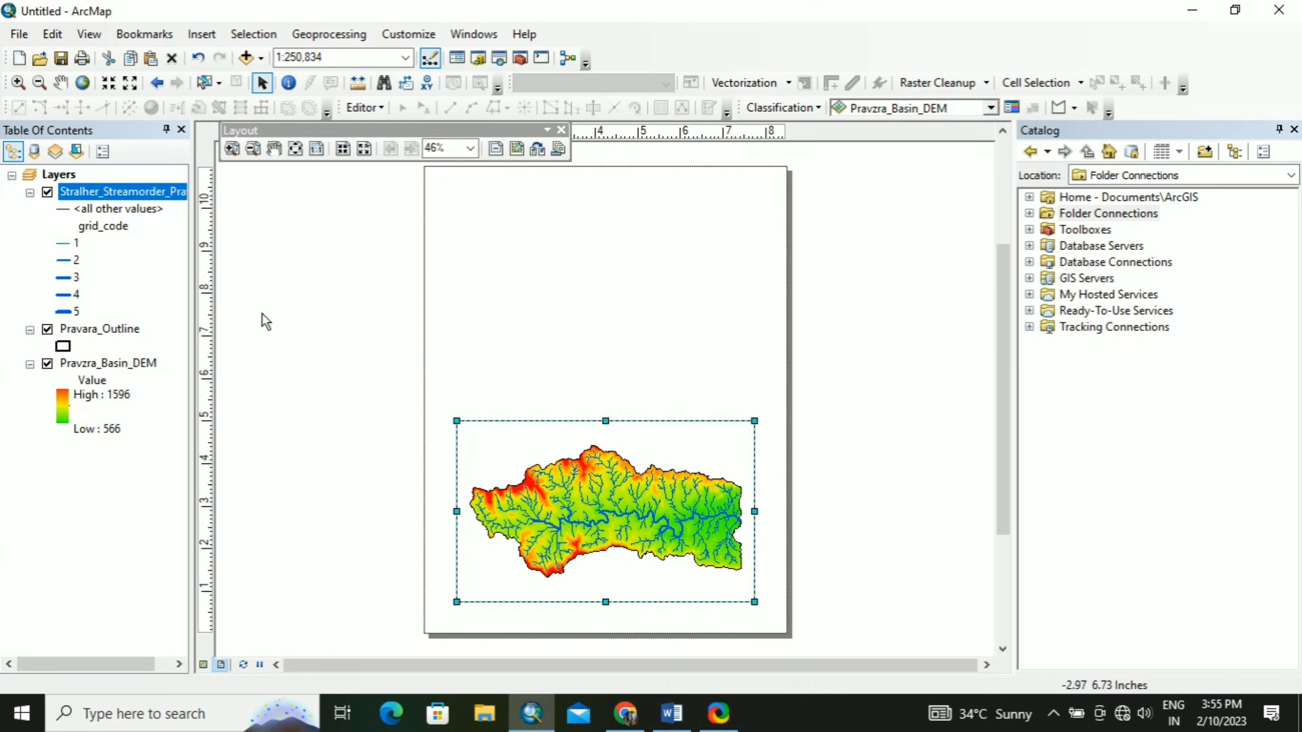
Insert a second data frame and place it above the basin map, resized to about the same width and height
{"action": "left_click", "coordinate": [201, 34]}
{"action": "left_click", "coordinate": [239, 55]}
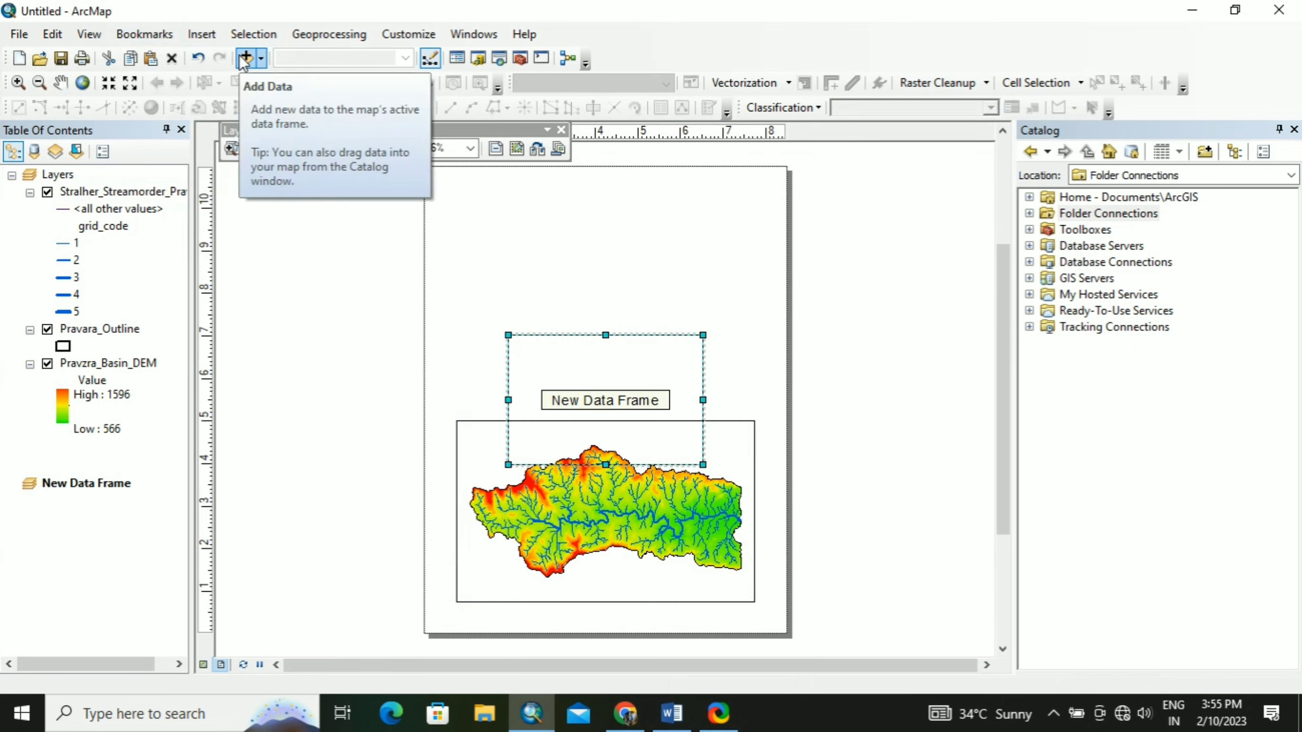
{"action": "left_click_drag", "start_coordinate": [610, 351], "coordinate": [559, 307]}
{"action": "left_click_drag", "start_coordinate": [646, 355], "coordinate": [755, 369]}
{"action": "left_click_drag", "start_coordinate": [604, 311], "coordinate": [605, 215]}
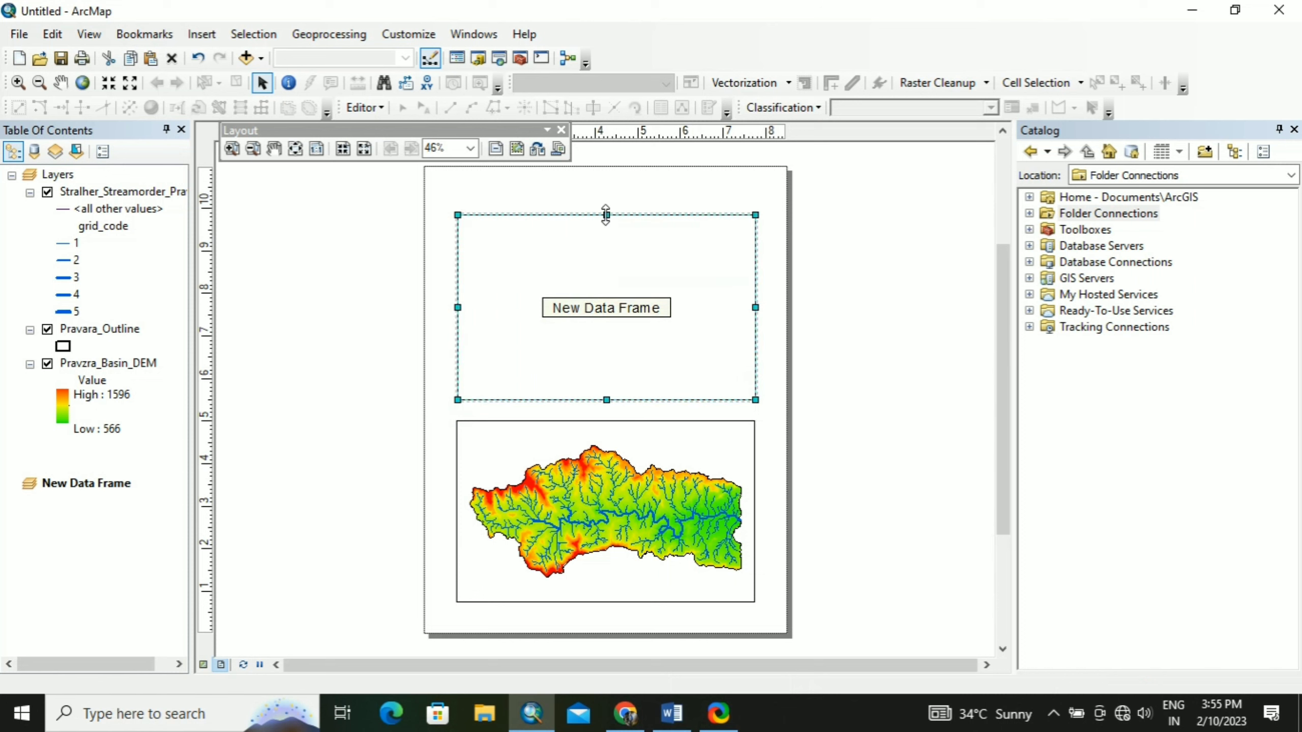
{"action": "left_click", "coordinate": [864, 386]}
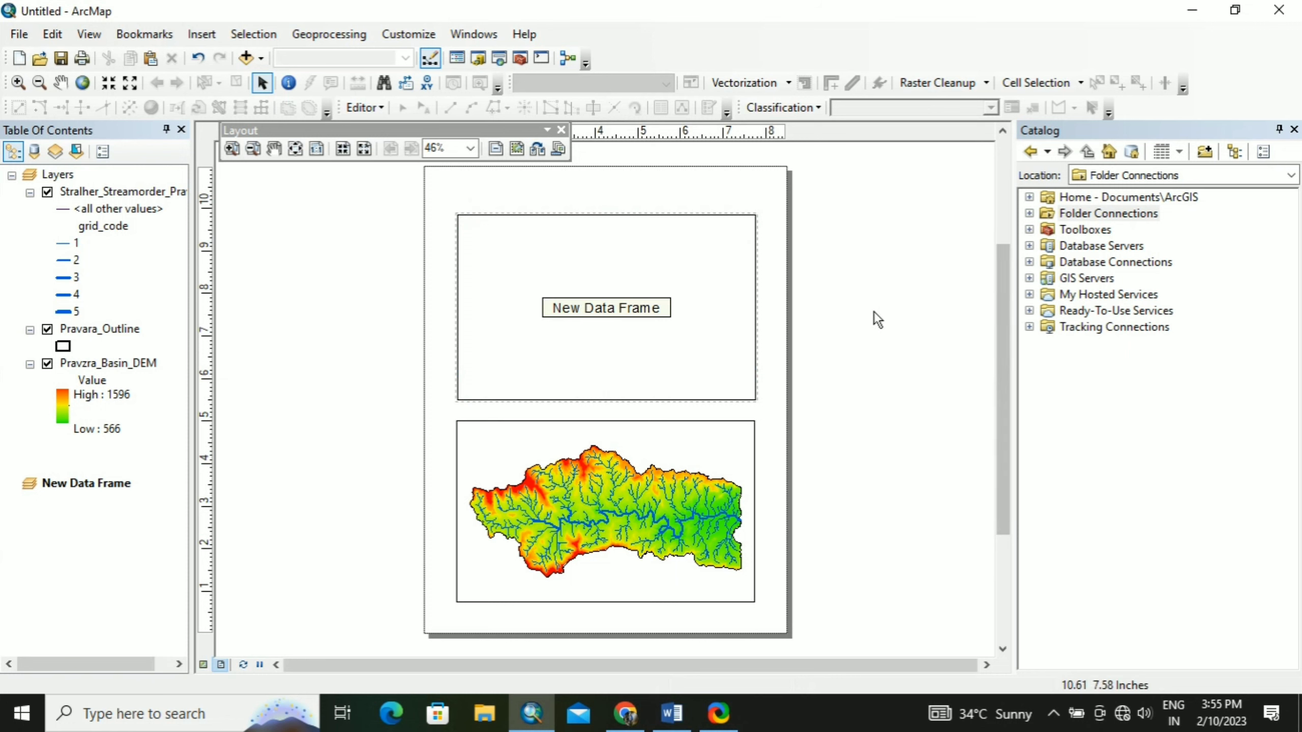
{"action": "left_click", "coordinate": [1294, 129]}
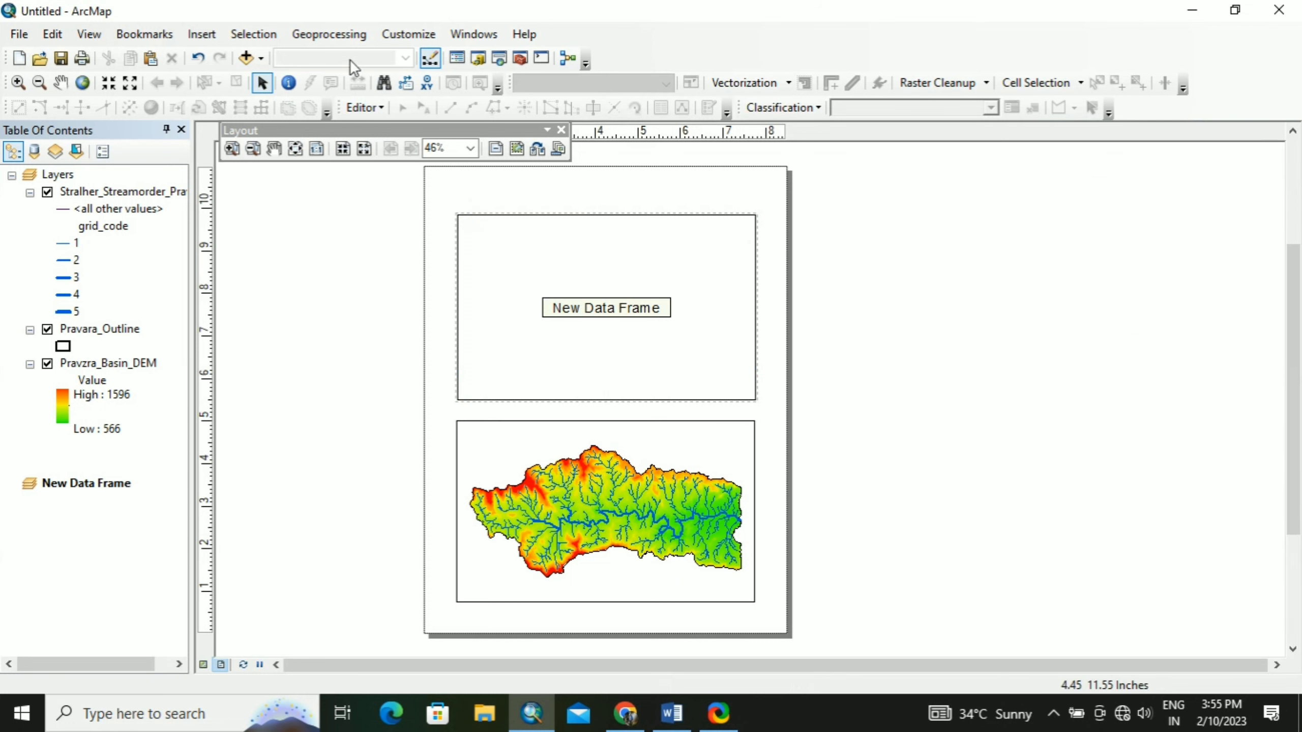
{"action": "left_click", "coordinate": [479, 58]}
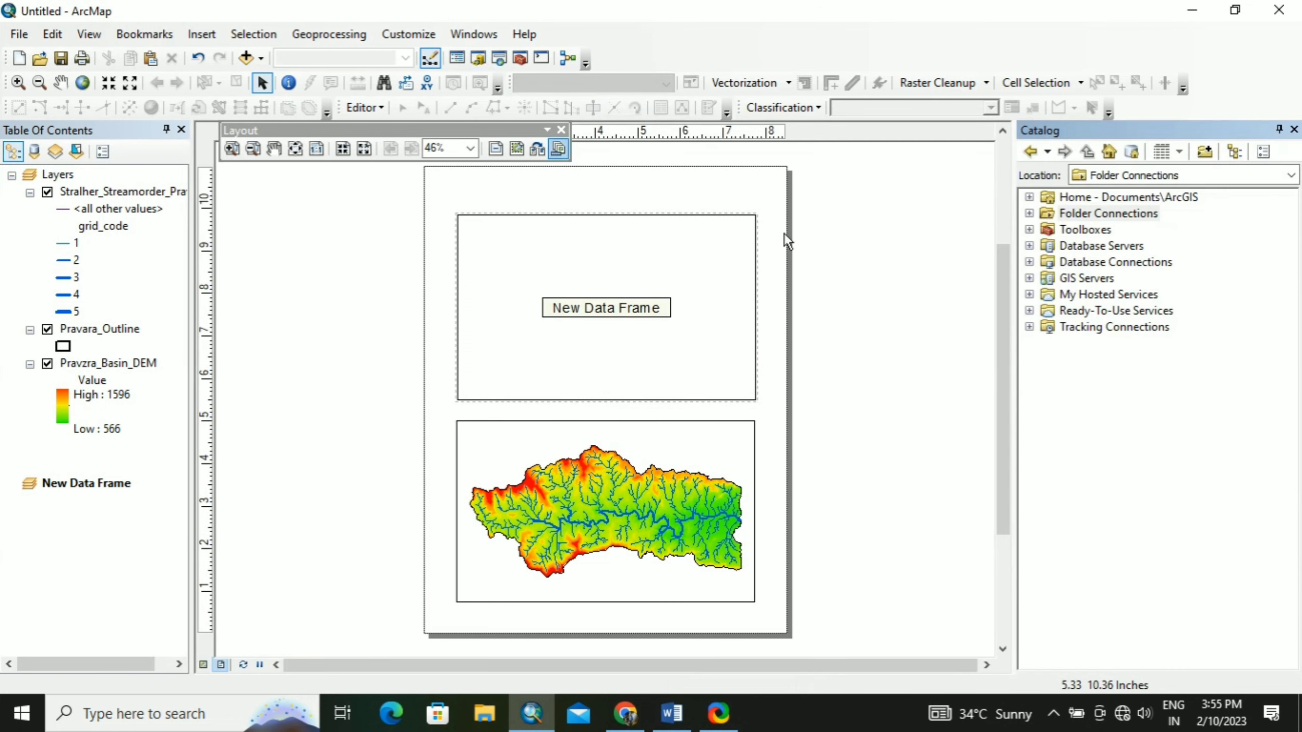
{"action": "left_click", "coordinate": [1029, 197]}
{"action": "left_click", "coordinate": [1029, 197]}
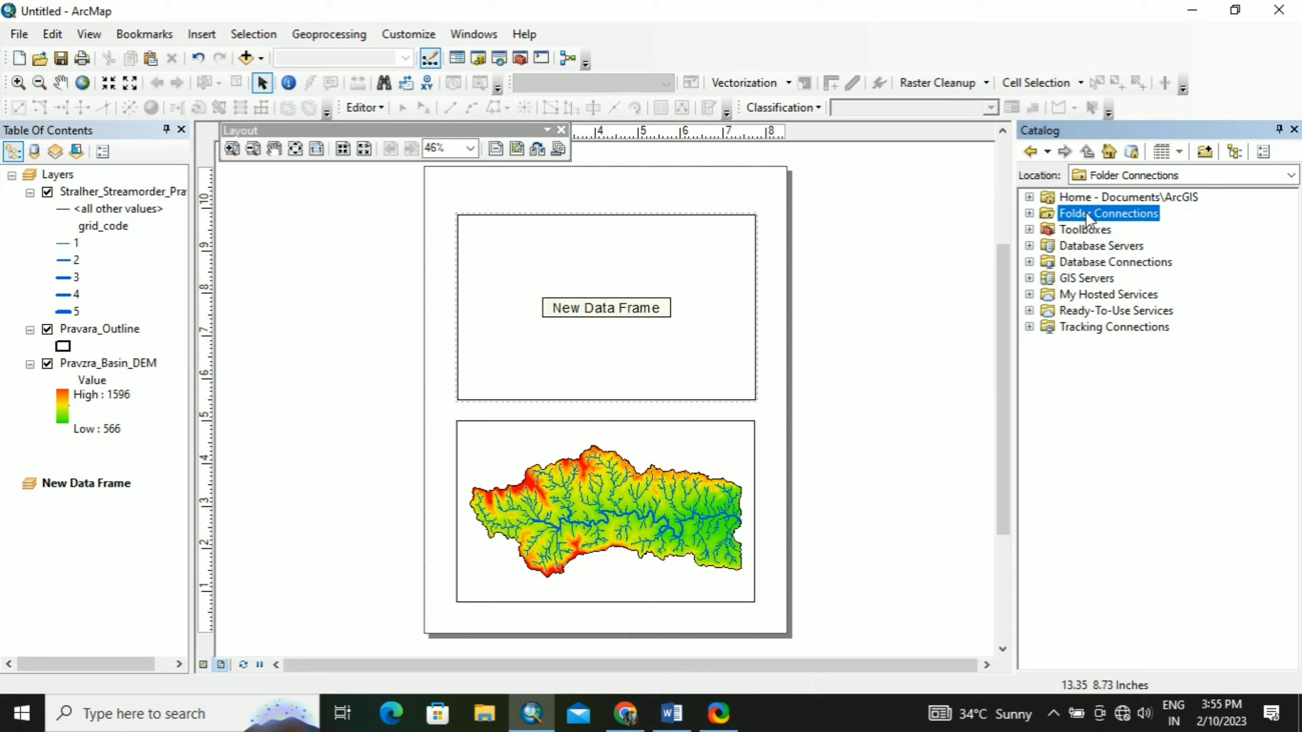
Add 12-9-2019-1460773.shp from the India Shape folder of the Location Map connection to the new data frame
{"action": "left_click", "coordinate": [1289, 177]}
{"action": "scroll", "coordinate": [1178, 220], "scroll_direction": "up", "scroll_amount": 2}
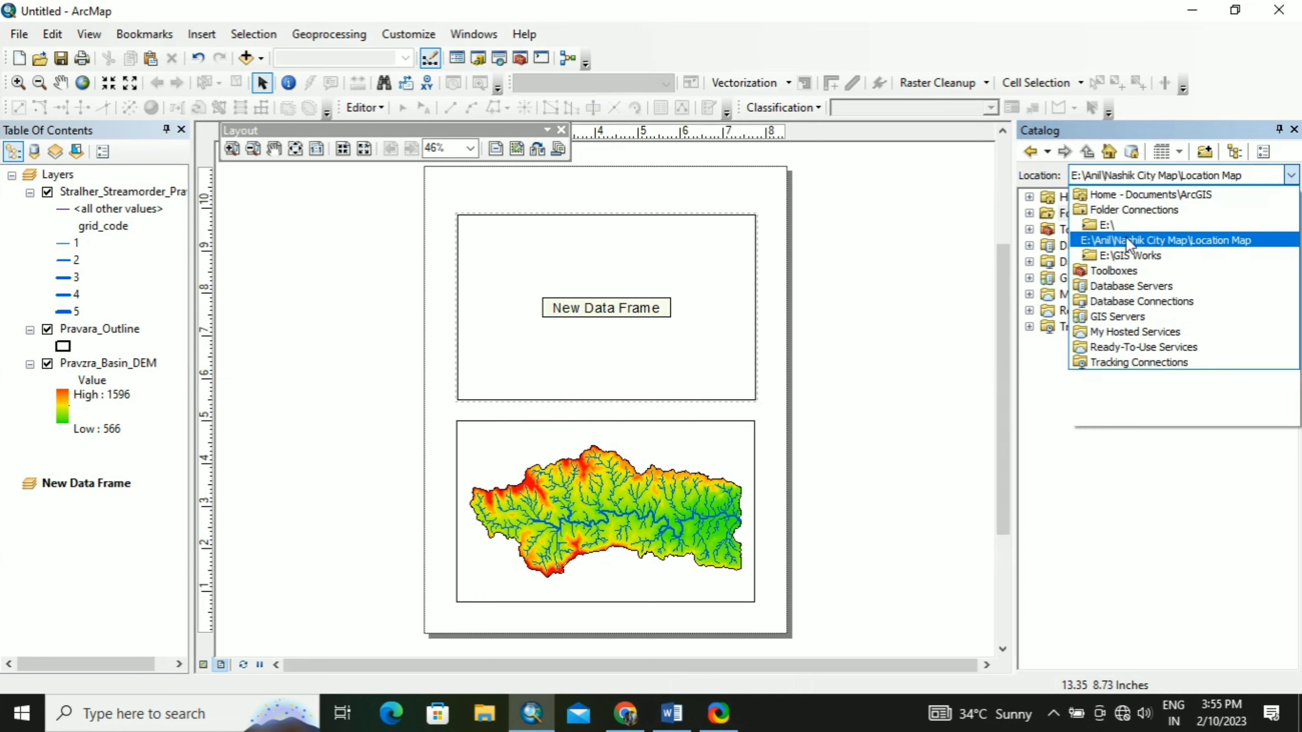
{"action": "left_click", "coordinate": [1125, 236]}
{"action": "left_click", "coordinate": [1065, 327]}
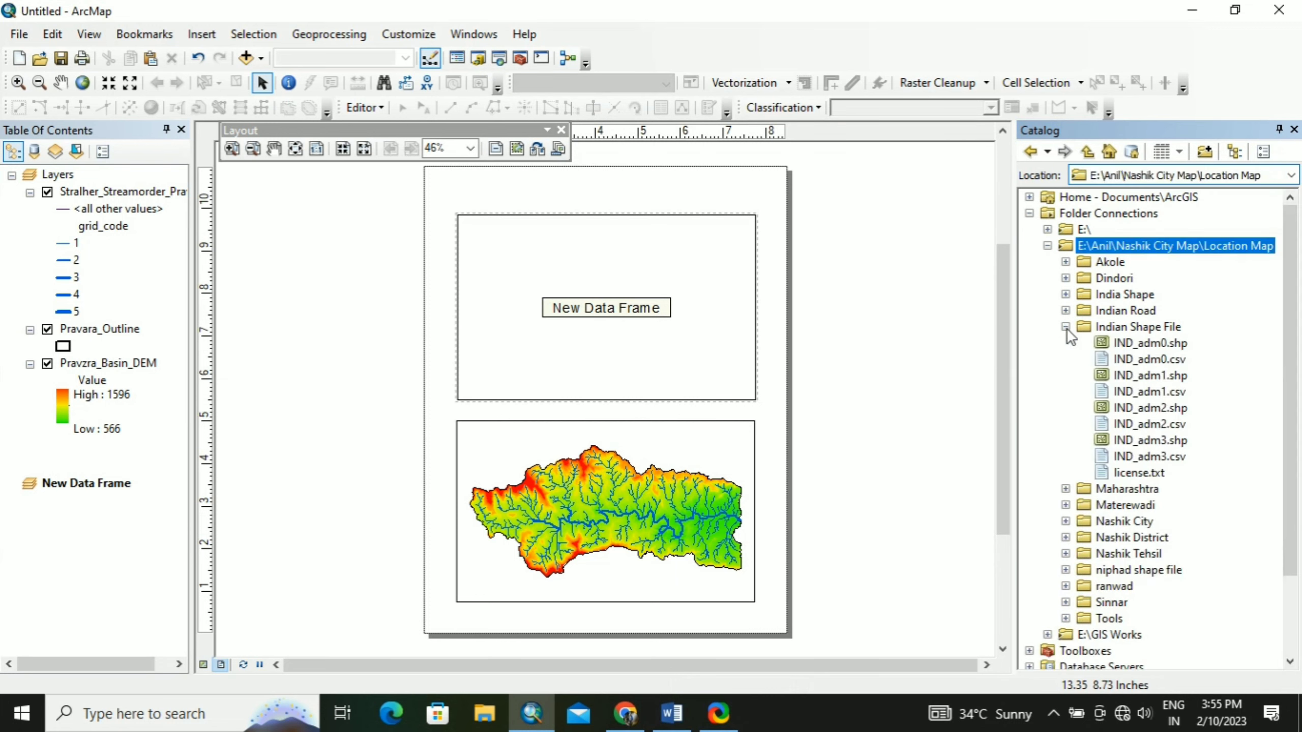
{"action": "left_click", "coordinate": [1066, 294]}
{"action": "left_click_drag", "start_coordinate": [1145, 308], "coordinate": [779, 295]}
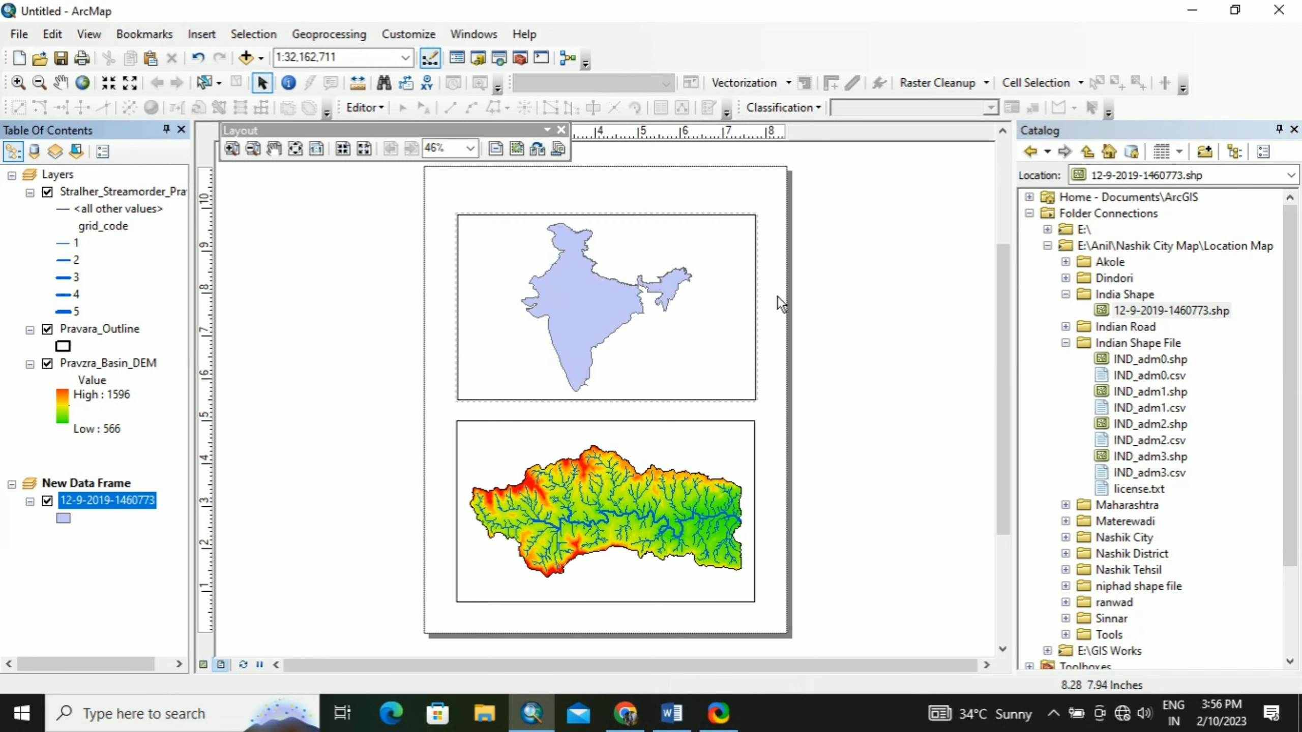
Add the Maharashtra shapefile 12-9-2019-4305787.shp and the IND_adm2.shp shapefile from the Indian Shape File folder to the new data frame
{"action": "left_click", "coordinate": [1065, 506]}
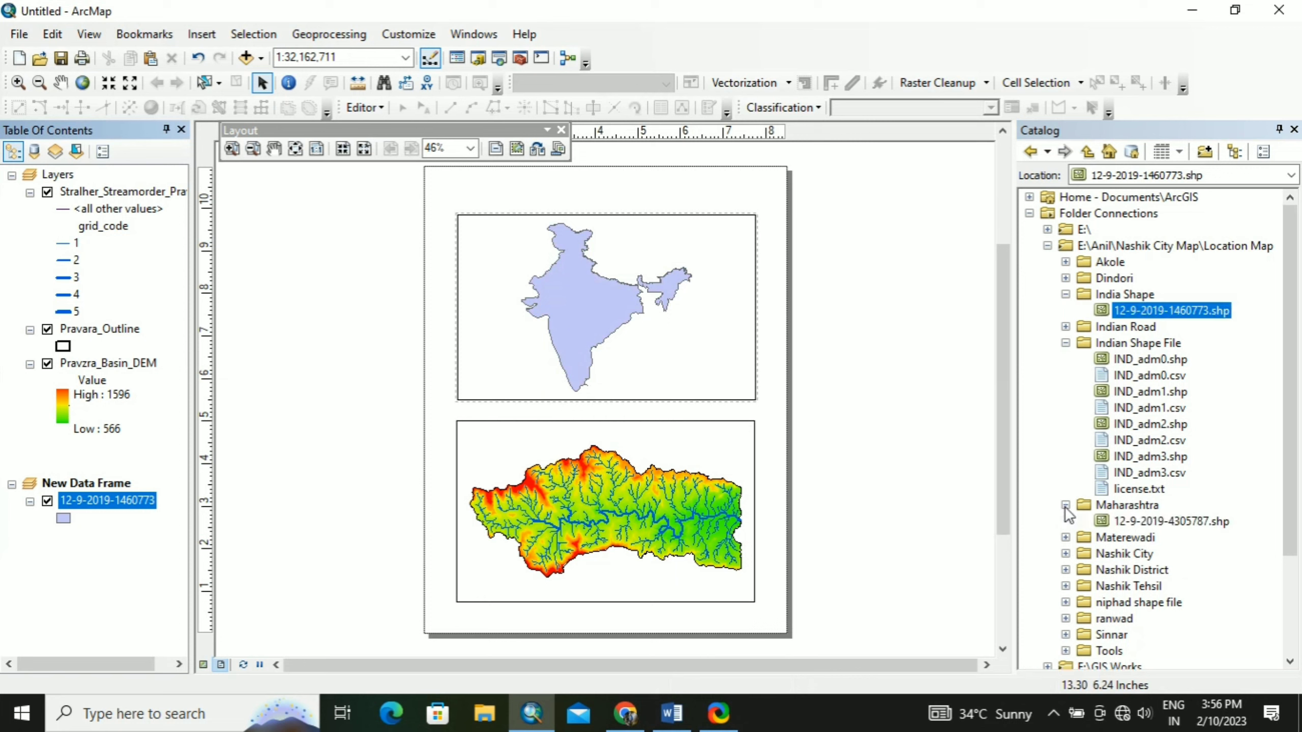
{"action": "mouse_move", "coordinate": [1140, 521]}
{"action": "left_mouse_down"}
{"action": "mouse_move", "coordinate": [692, 384]}
{"action": "mouse_move", "coordinate": [684, 368]}
{"action": "left_mouse_up"}
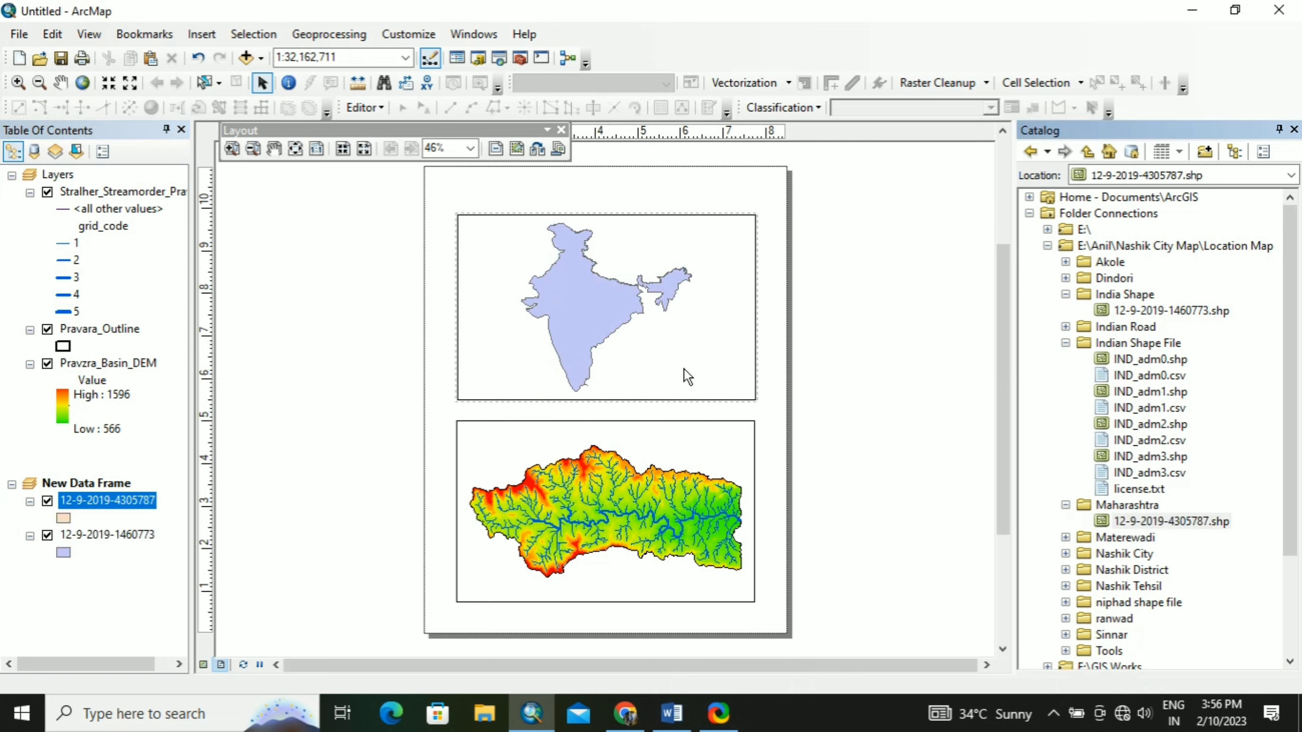
{"action": "left_click", "coordinate": [1047, 666]}
{"action": "left_click", "coordinate": [1047, 262]}
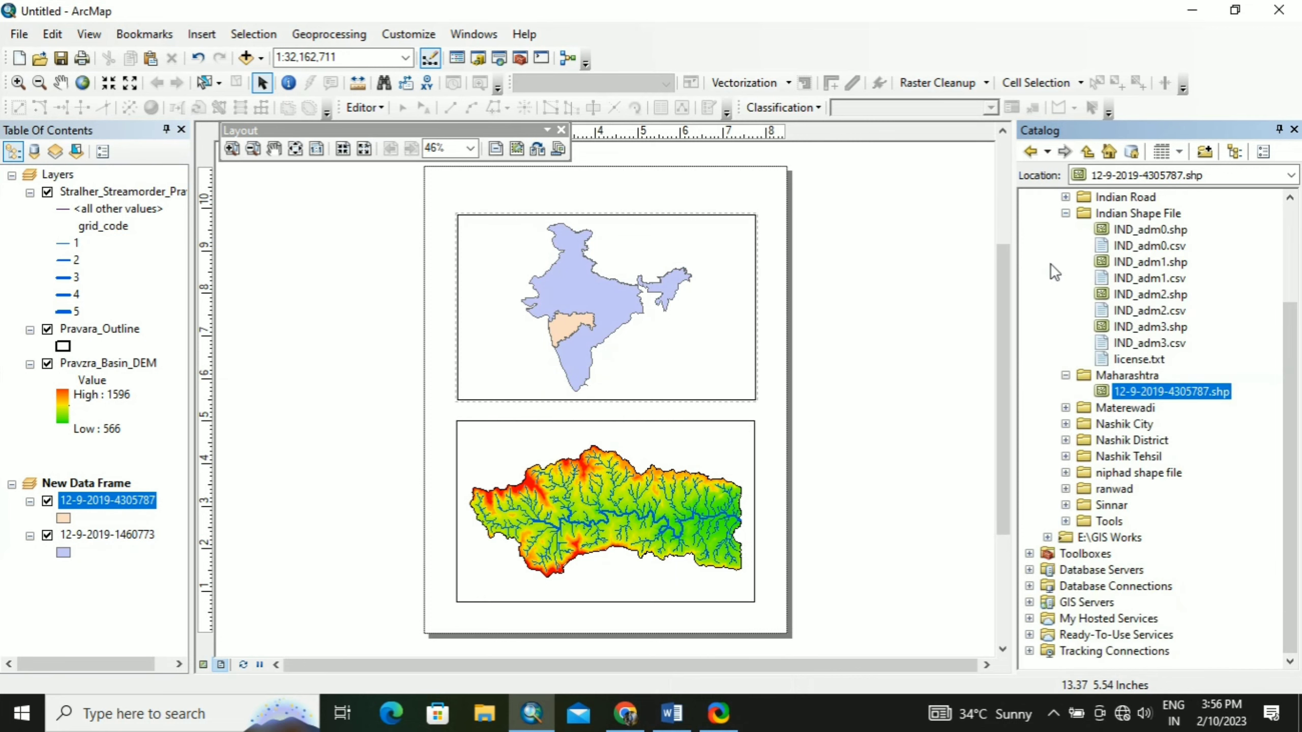
{"action": "left_click_drag", "start_coordinate": [1149, 294], "coordinate": [696, 324]}
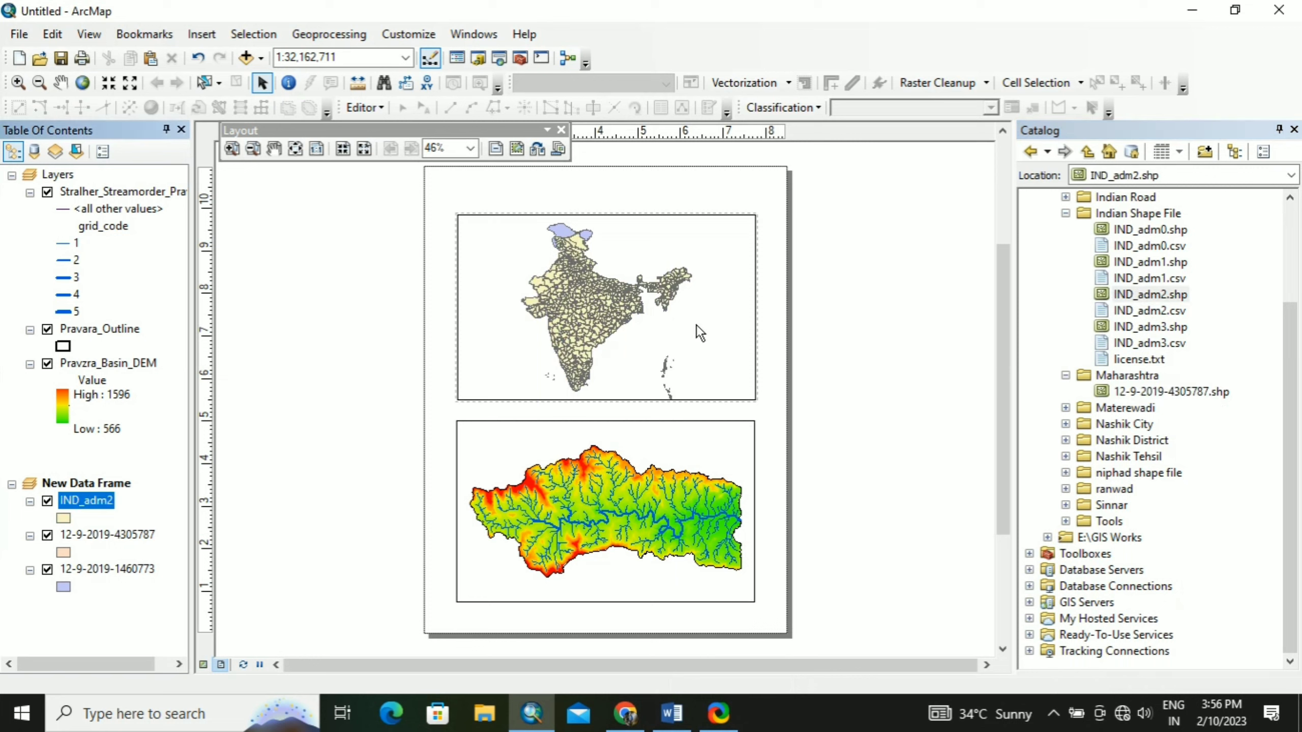
Start editing the IND_adm2 layer and, in data view, select the Ahmednagar district polygon in western Maharashtra
{"action": "right_click", "coordinate": [76, 500]}
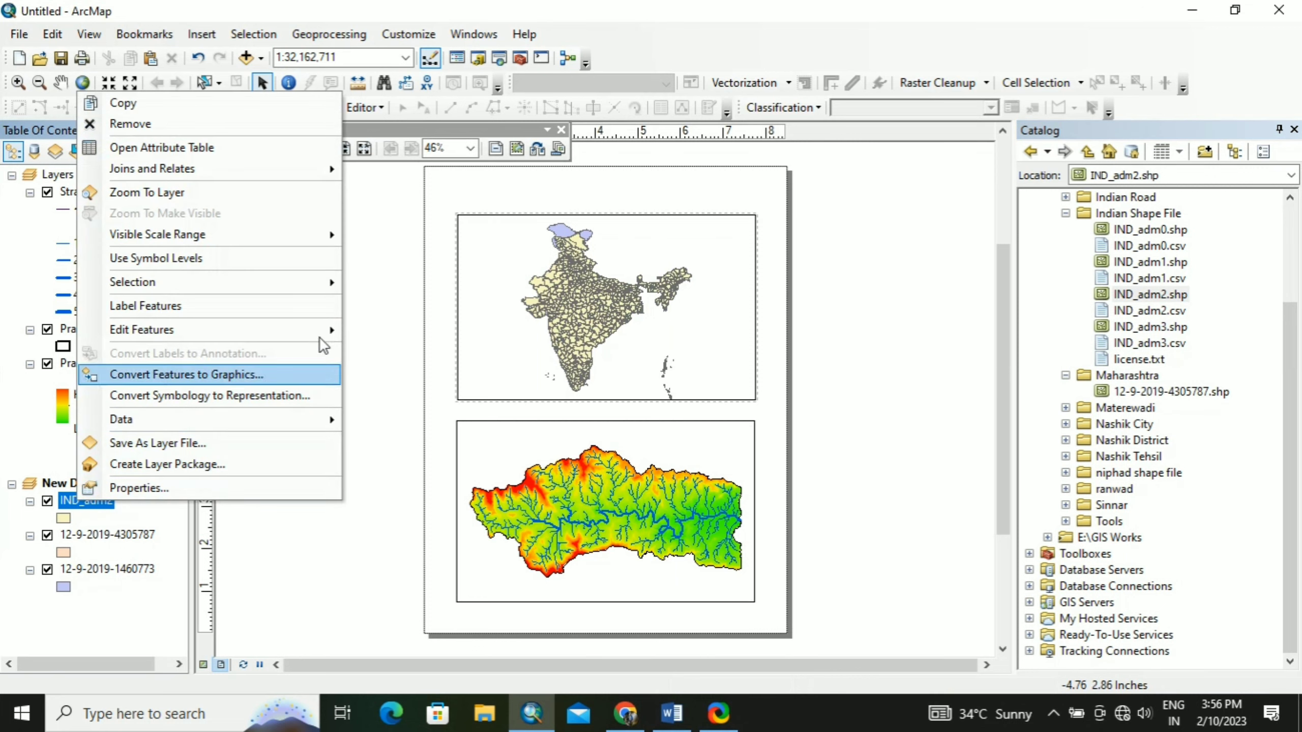
{"action": "mouse_move", "coordinate": [328, 330]}
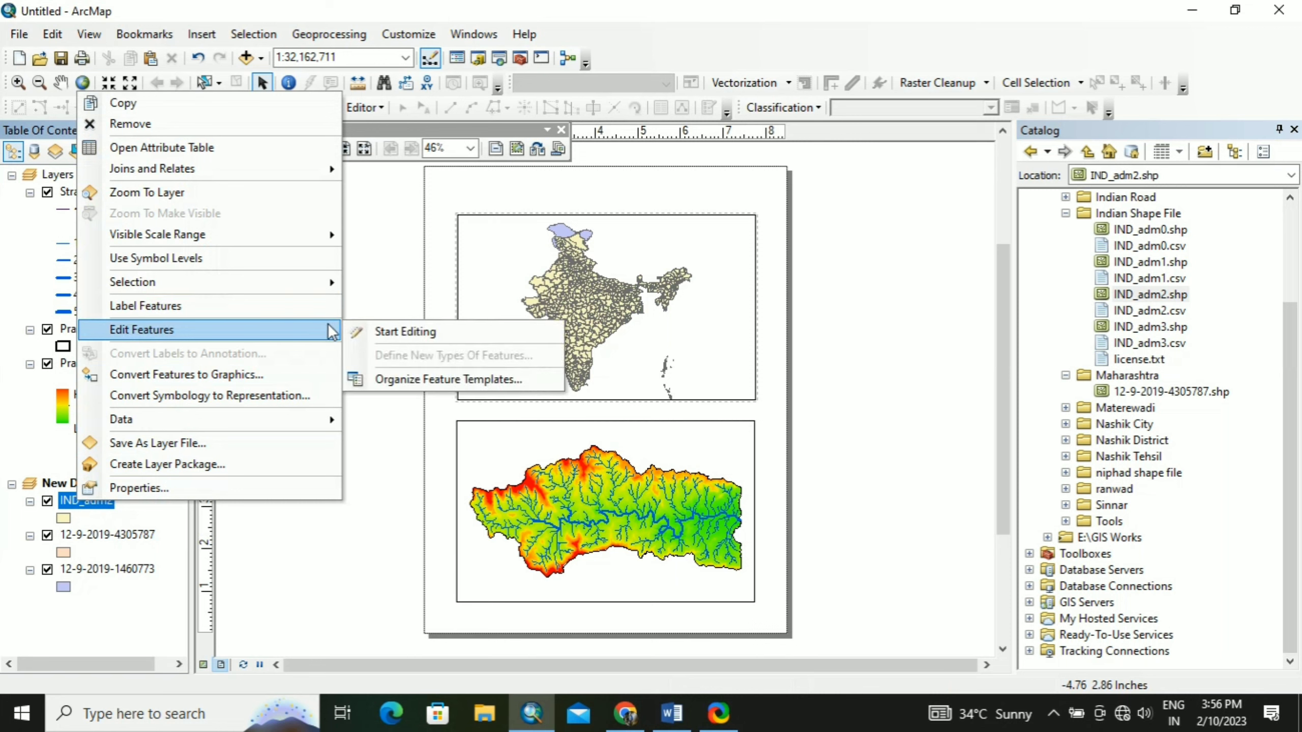
{"action": "left_click", "coordinate": [378, 334]}
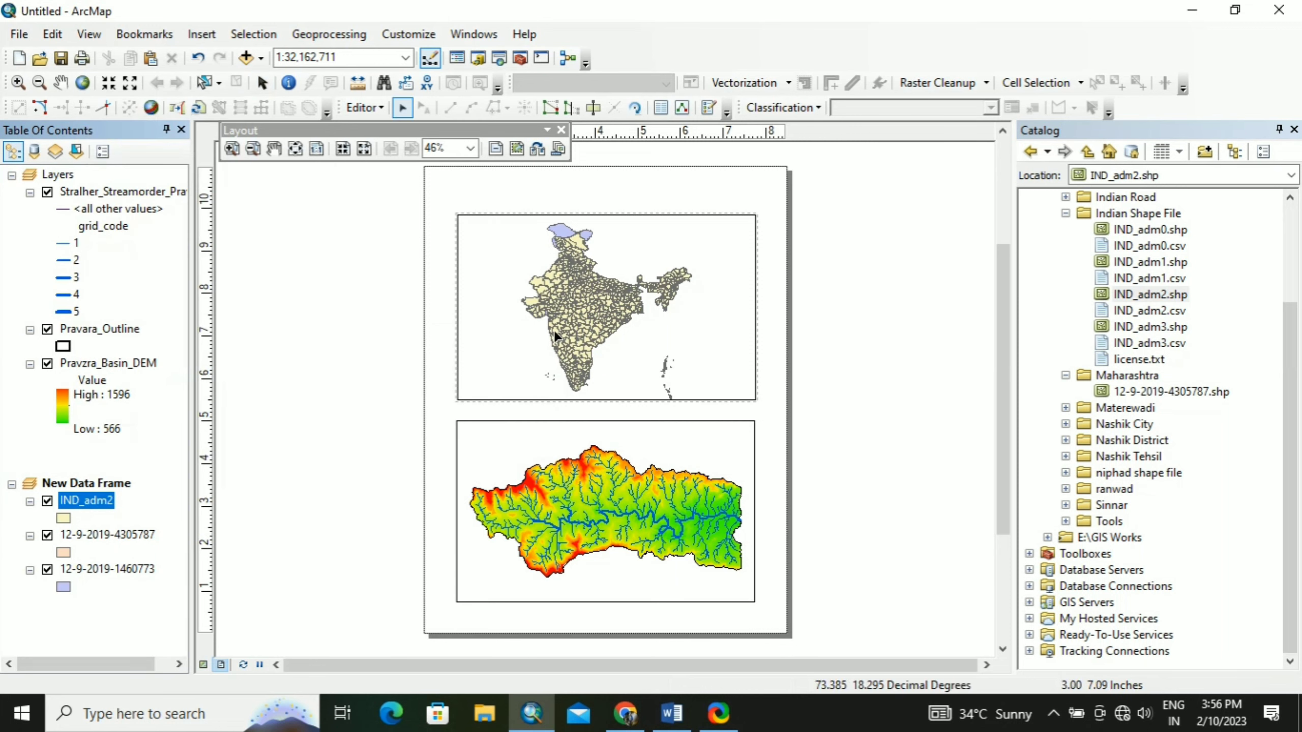
{"action": "scroll", "coordinate": [556, 326], "scroll_direction": "up", "scroll_amount": 2}
{"action": "scroll", "coordinate": [556, 326], "scroll_direction": "down", "scroll_amount": 2}
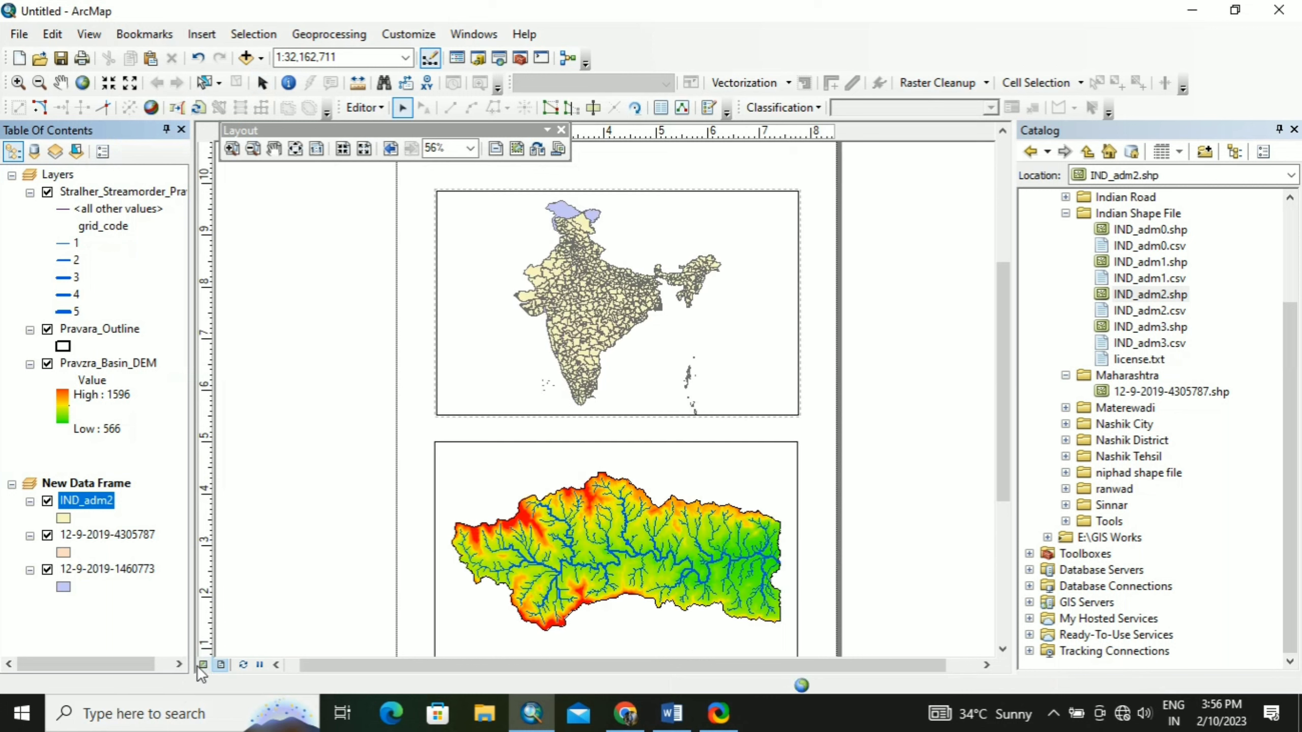
{"action": "left_click", "coordinate": [201, 664]}
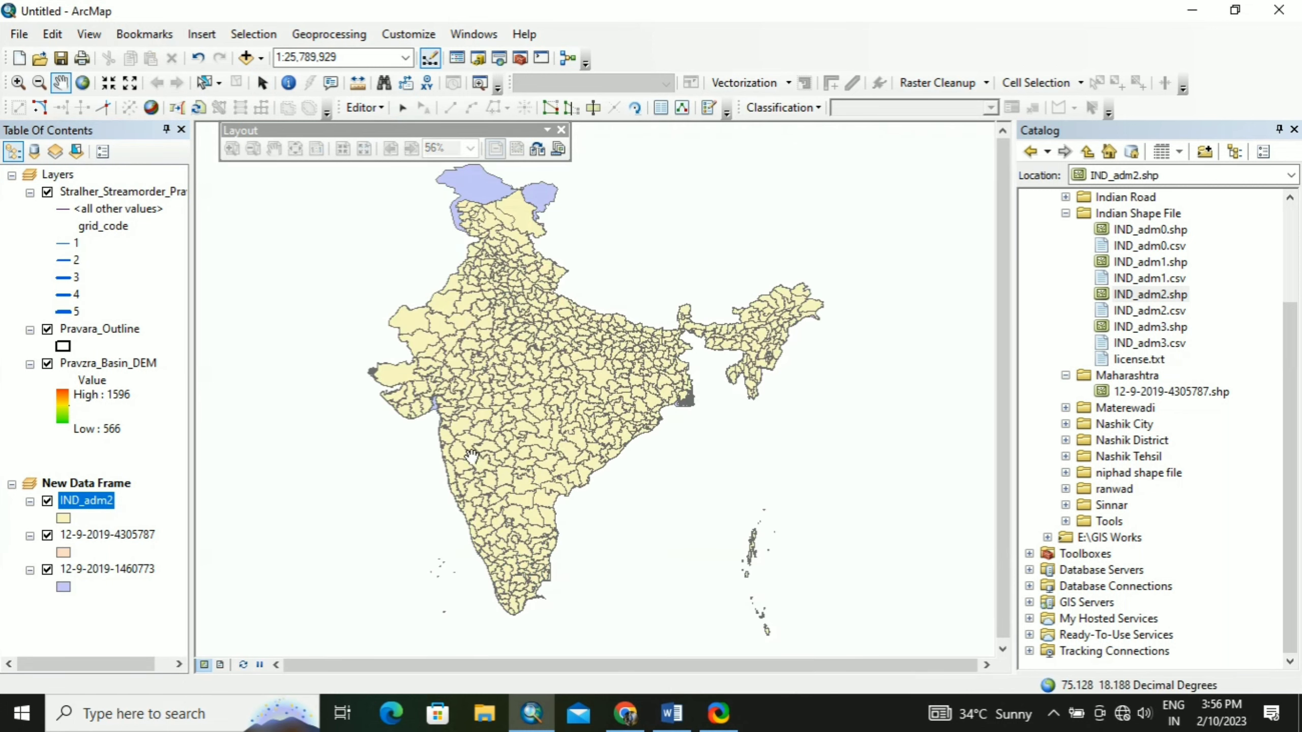
{"action": "scroll", "coordinate": [476, 433], "scroll_direction": "up", "scroll_amount": 2}
{"action": "scroll", "coordinate": [476, 433], "scroll_direction": "up", "scroll_amount": 3}
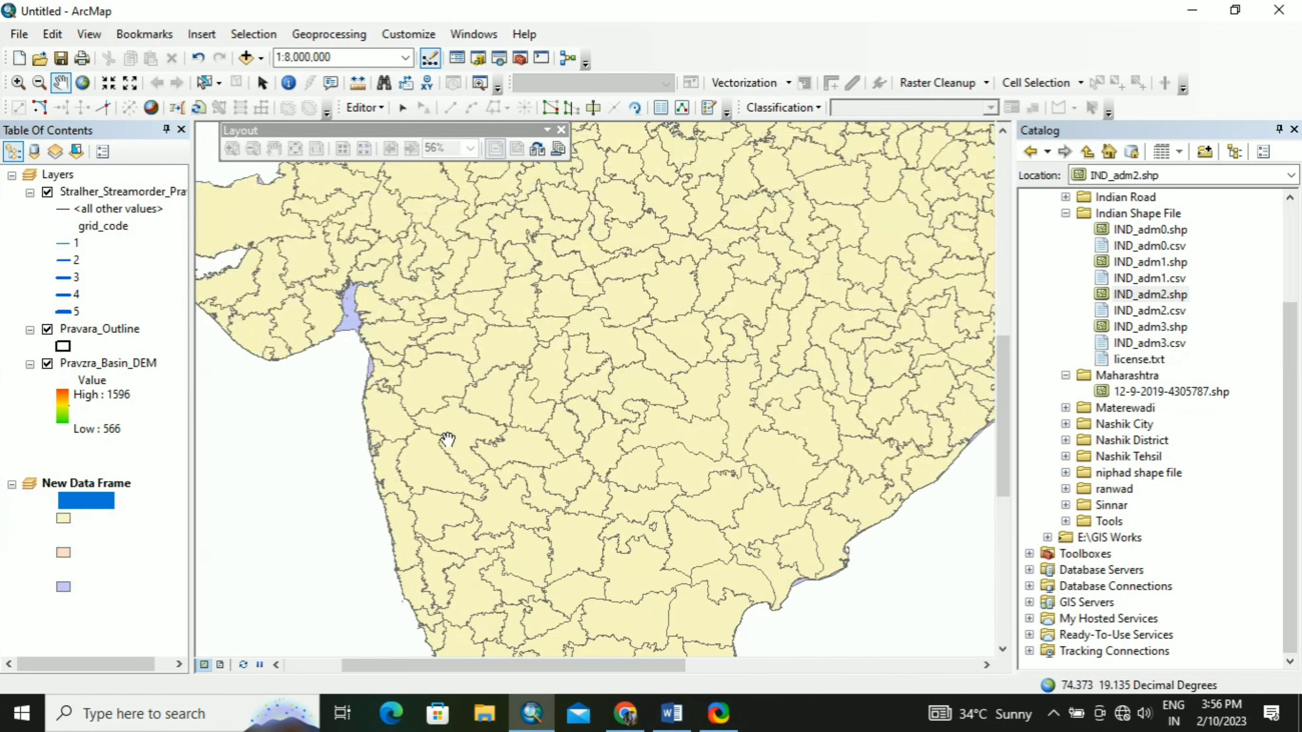
{"action": "left_click", "coordinate": [402, 107]}
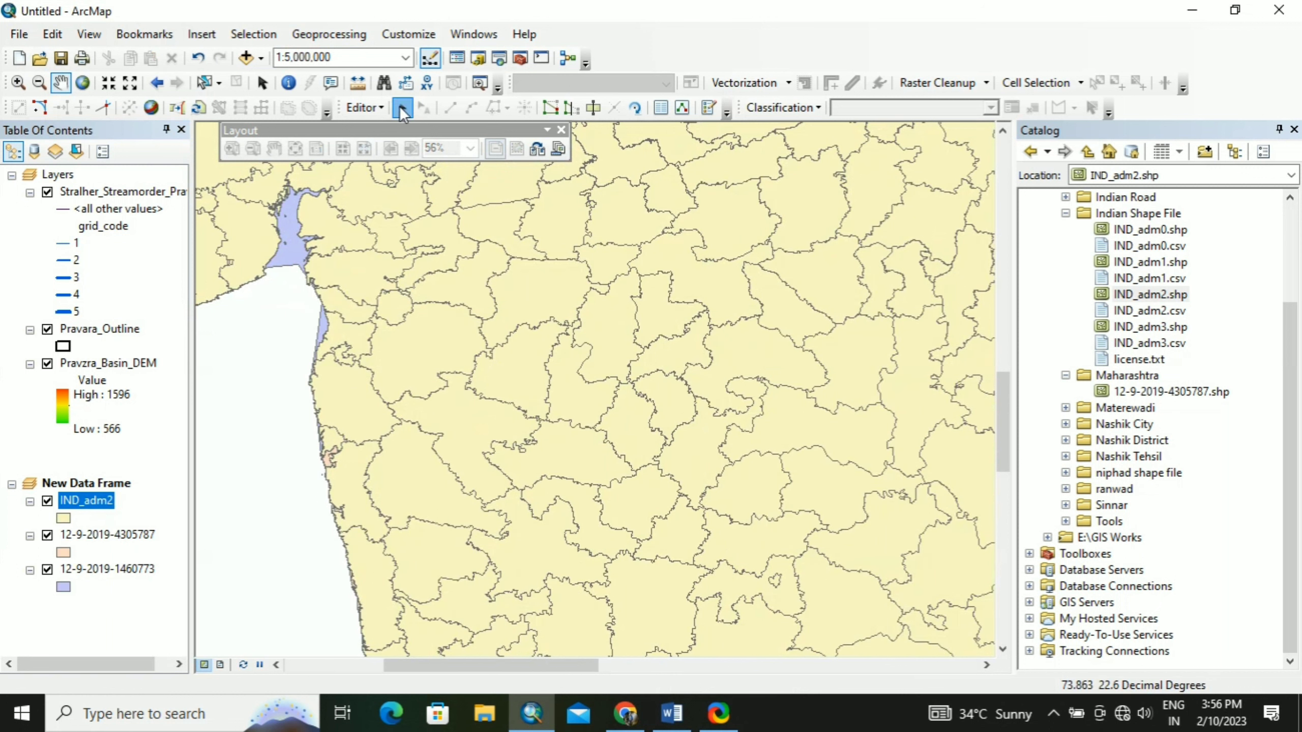
{"action": "left_click", "coordinate": [461, 429]}
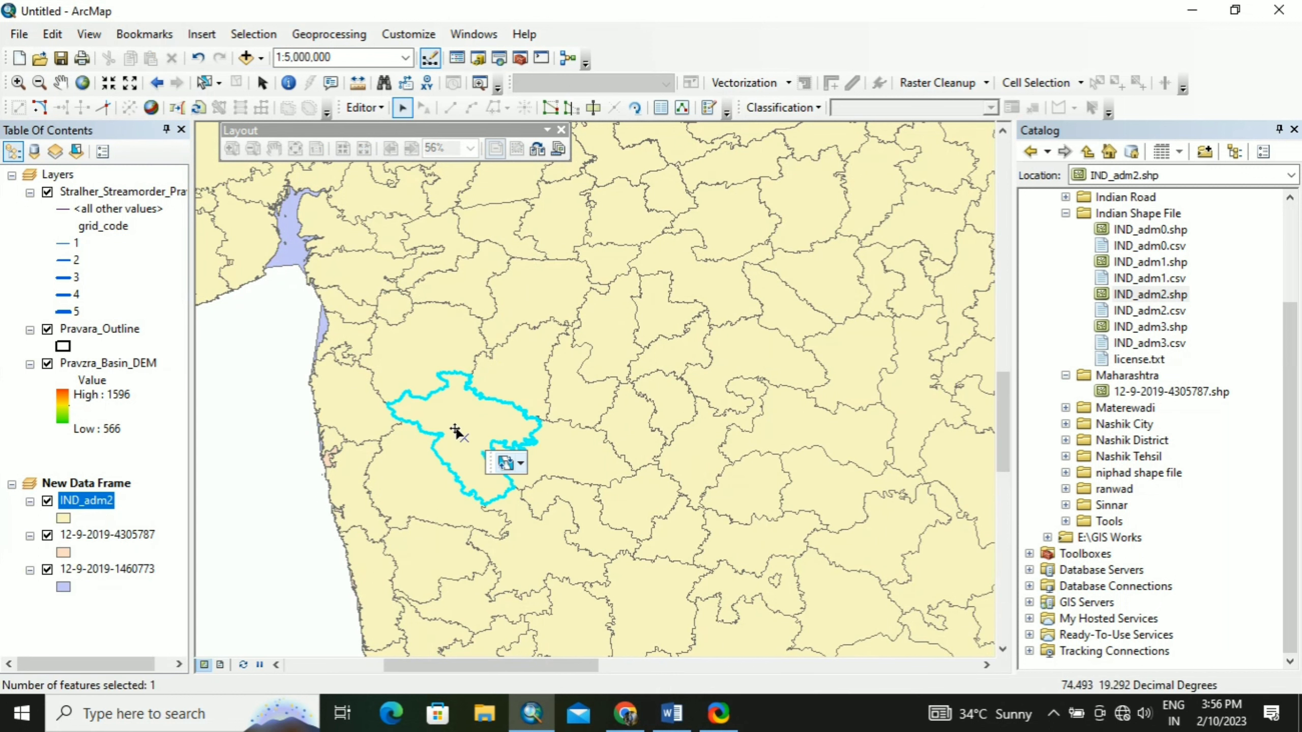
Set up a shapefile export of the selected IND_adm2 feature and browse to E:\GIS Works for the output location
{"action": "right_click", "coordinate": [96, 498]}
{"action": "mouse_move", "coordinate": [296, 415]}
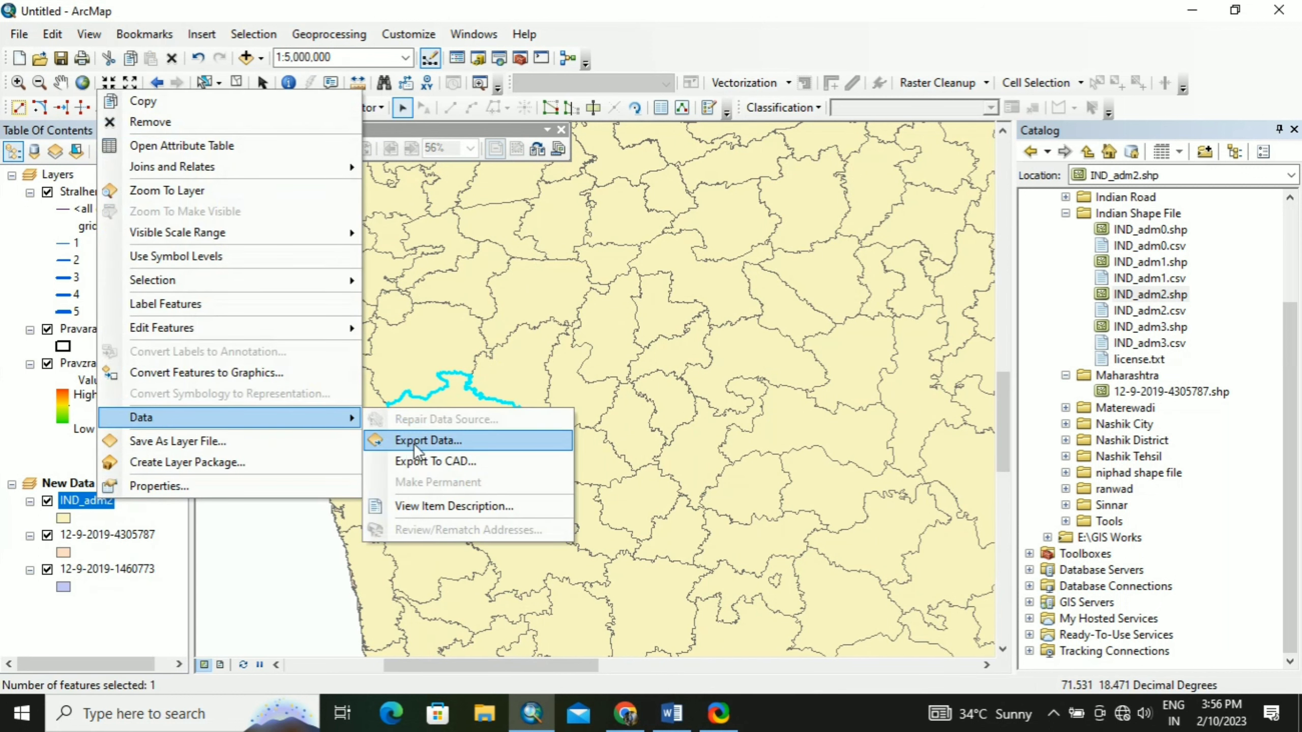
{"action": "left_click", "coordinate": [423, 439]}
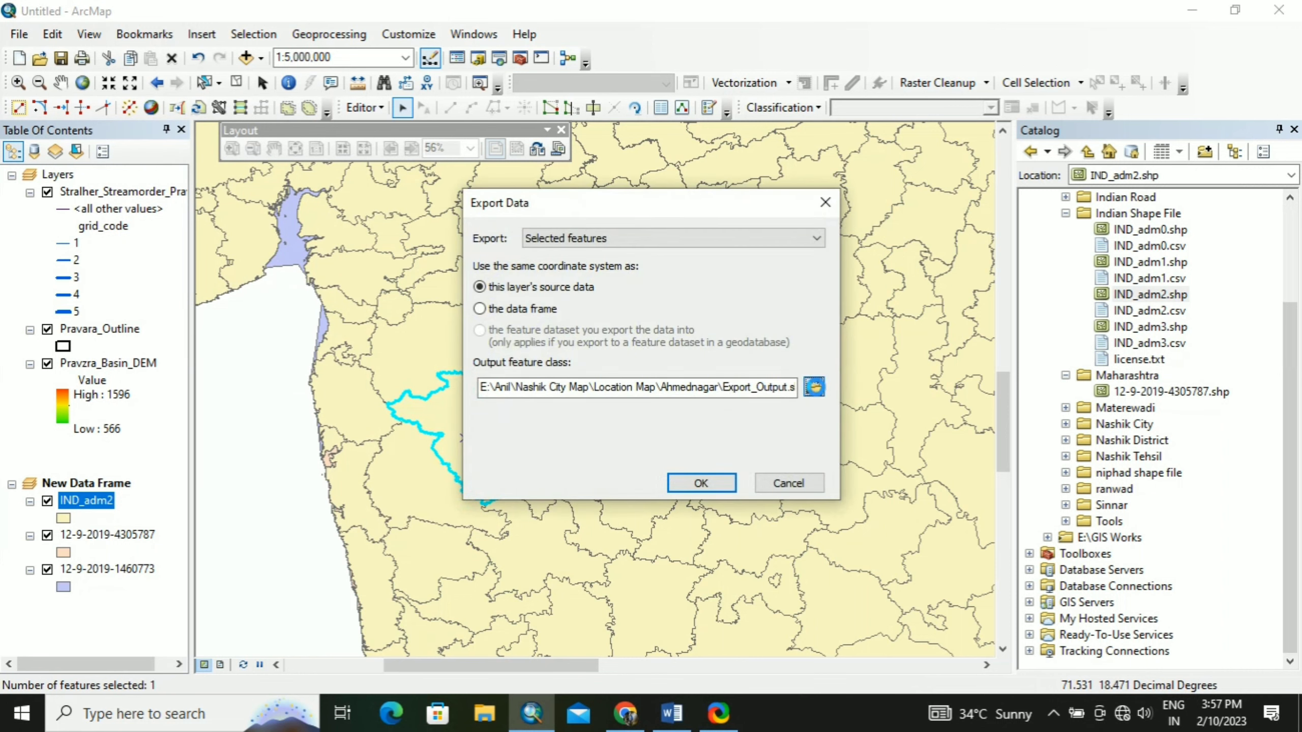
{"action": "left_click", "coordinate": [814, 386]}
{"action": "left_click", "coordinate": [595, 235]}
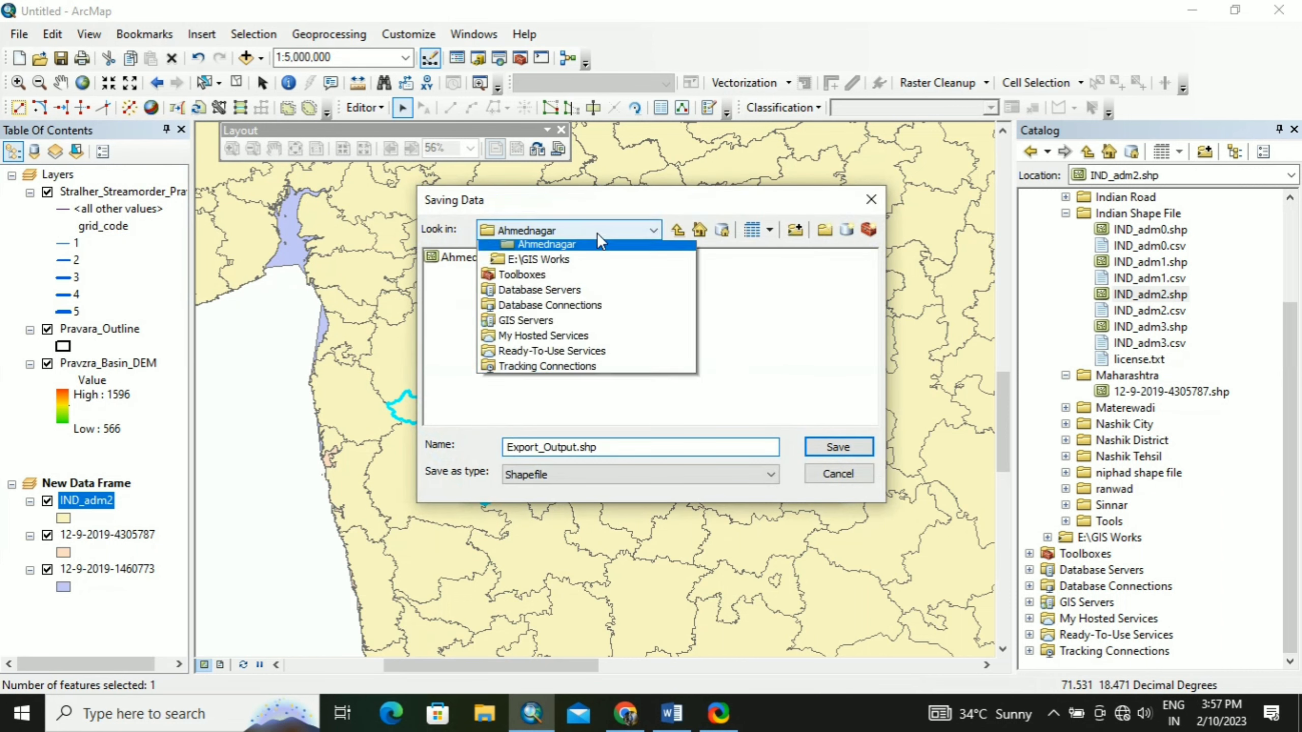
{"action": "left_click", "coordinate": [582, 294]}
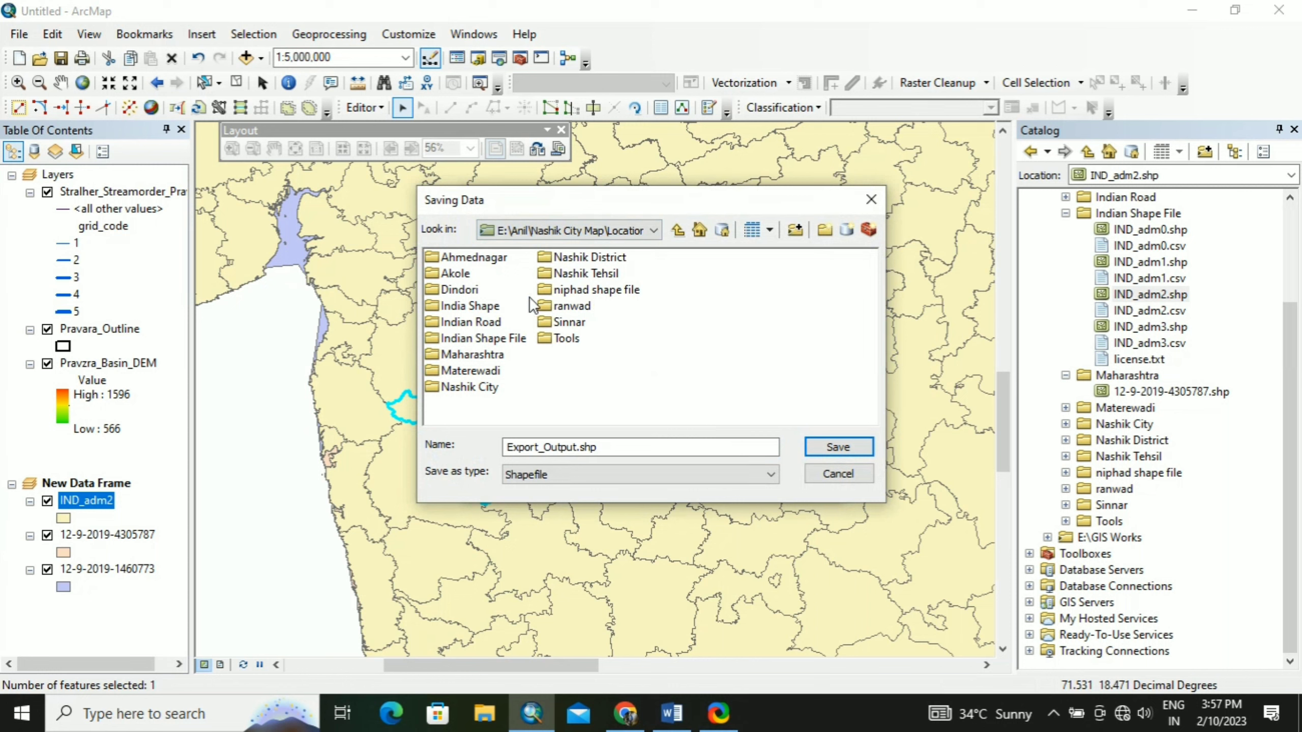
{"action": "left_click", "coordinate": [590, 231]}
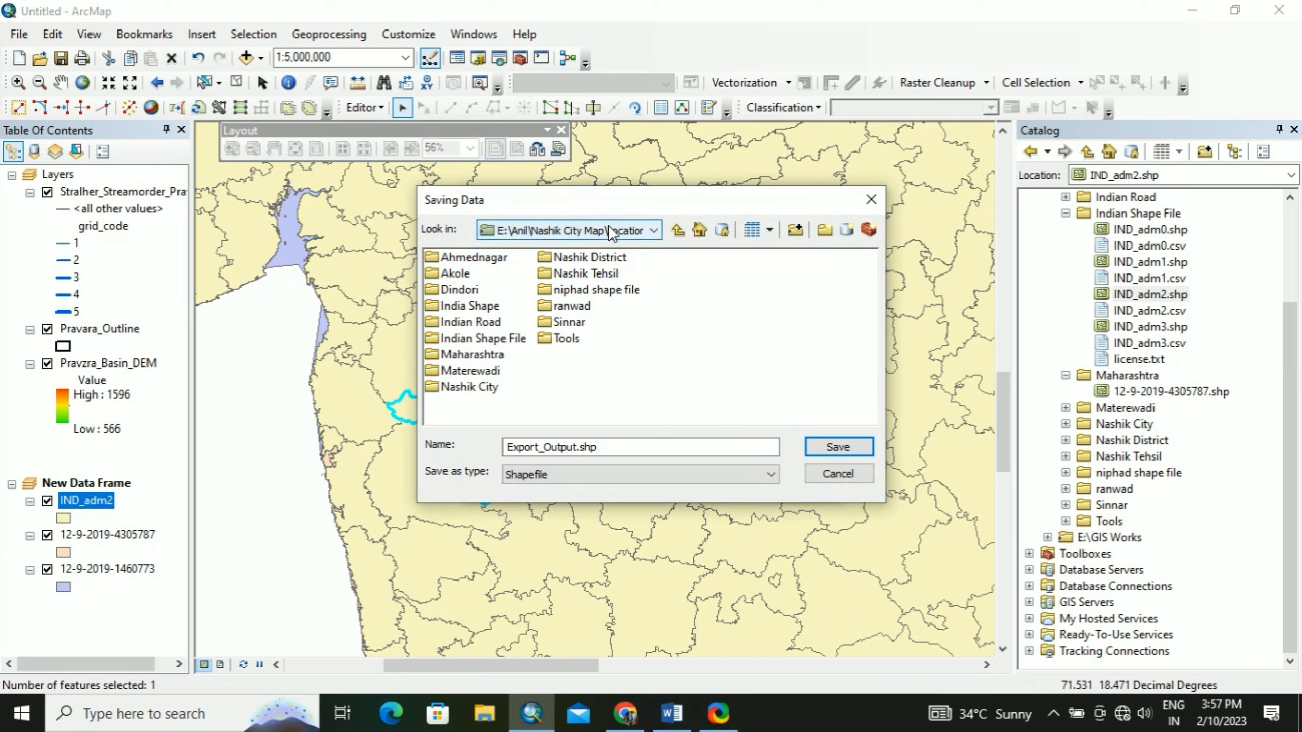
{"action": "left_click", "coordinate": [525, 280]}
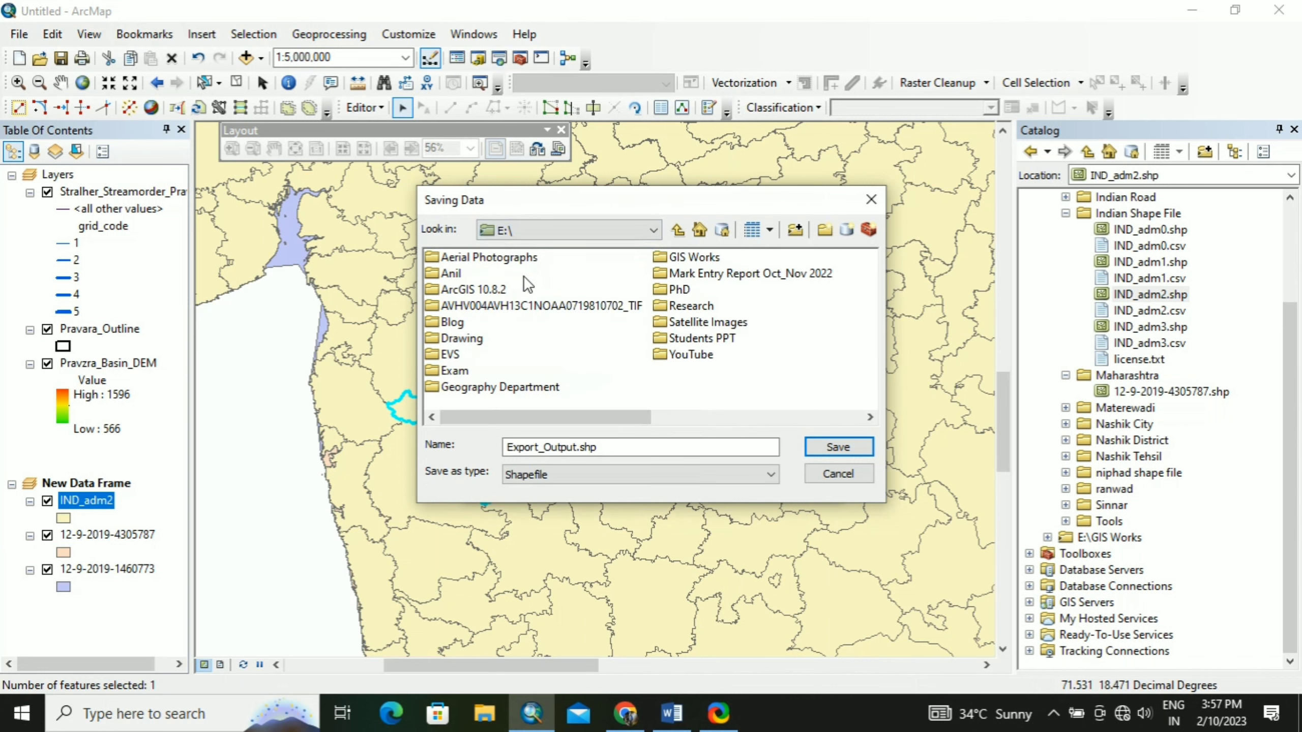
{"action": "left_click", "coordinate": [572, 228]}
{"action": "left_click", "coordinate": [564, 311]}
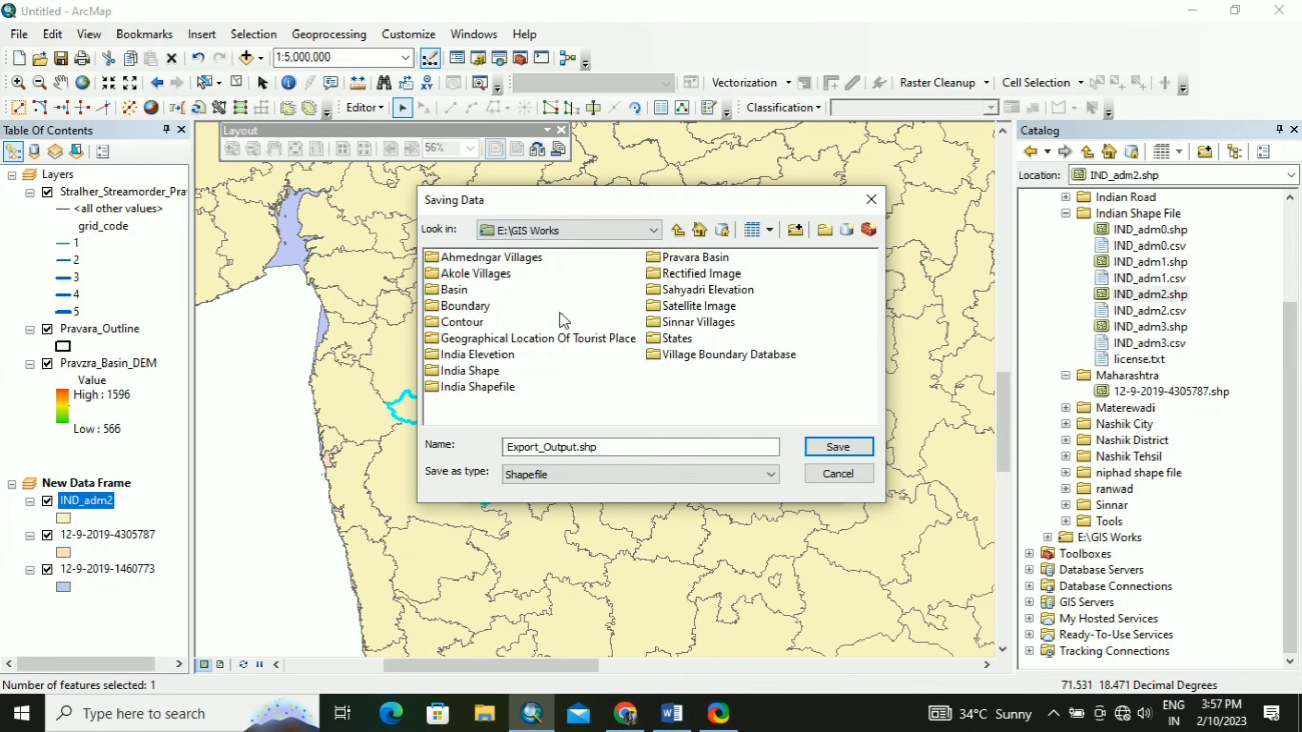
Create a folder named Ahmednagar in E:\GIS Works and open it as the export destination
{"action": "left_click", "coordinate": [825, 230]}
{"action": "type", "text": "Ahmednagar"}
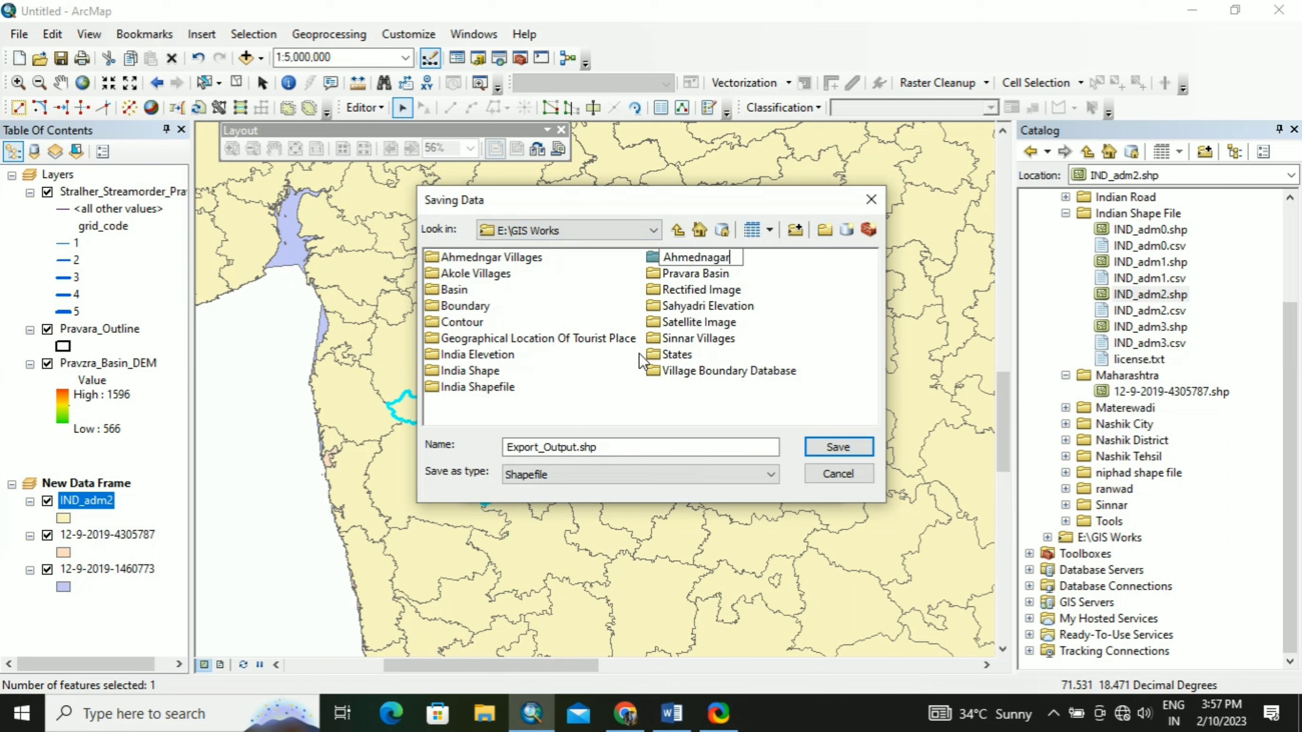
{"action": "key", "text": "Return"}
{"action": "double_click", "coordinate": [503, 256]}
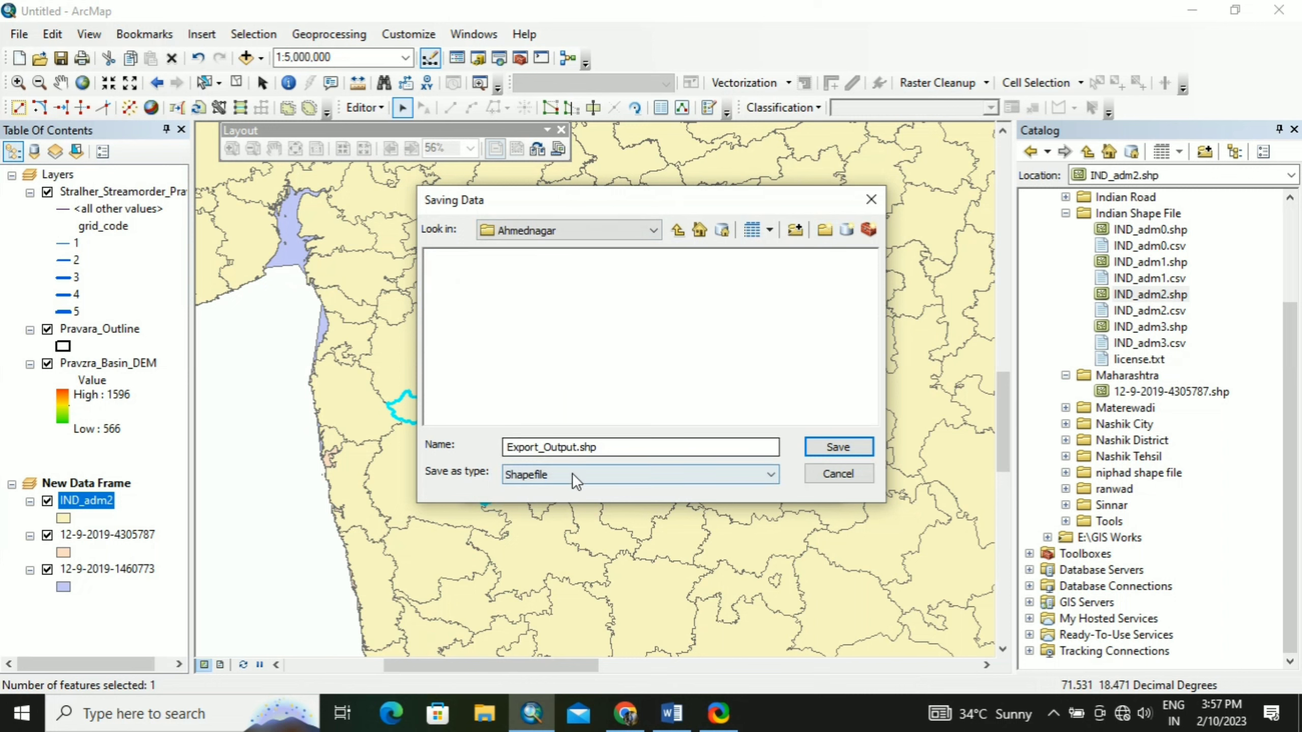
Export the selected district as Ahmednagar.shp and add it to the map as a layer
{"action": "left_click_drag", "start_coordinate": [579, 447], "coordinate": [515, 446]}
{"action": "type", "text": "Ahmednagar"}
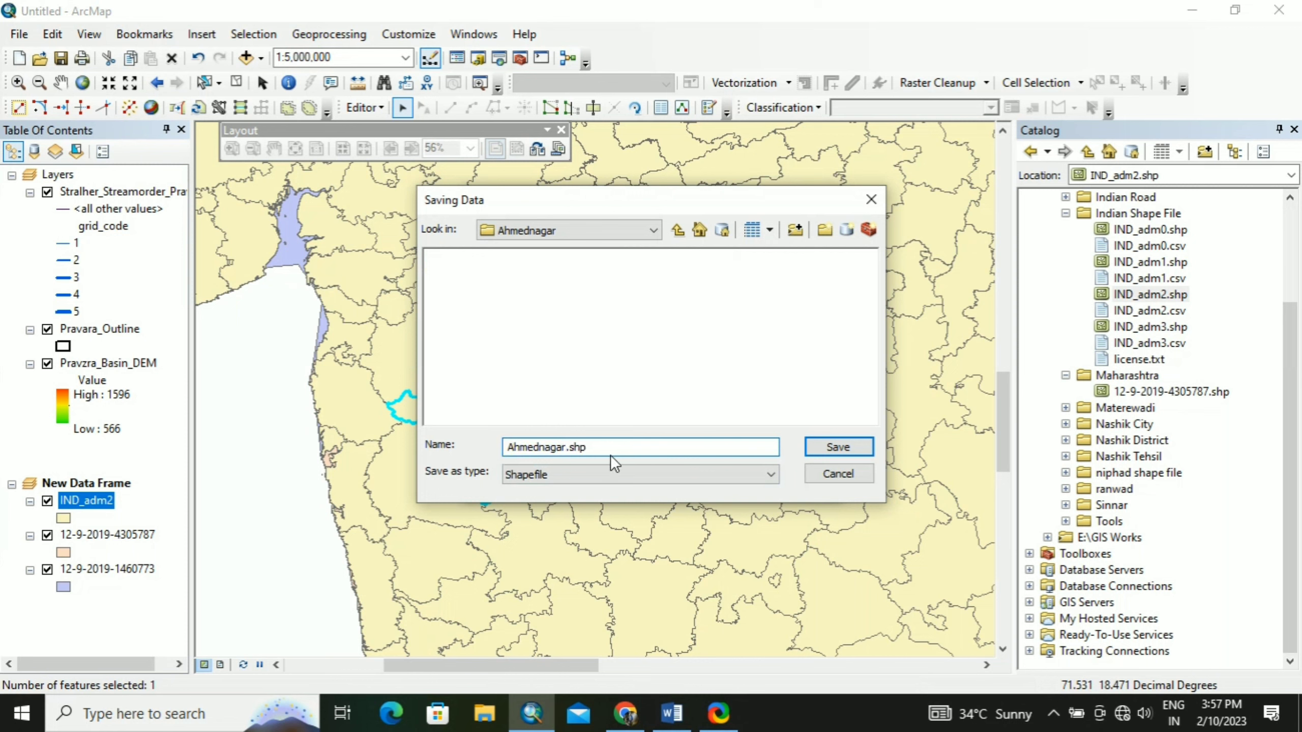
{"action": "left_click", "coordinate": [856, 447]}
{"action": "left_click", "coordinate": [710, 483]}
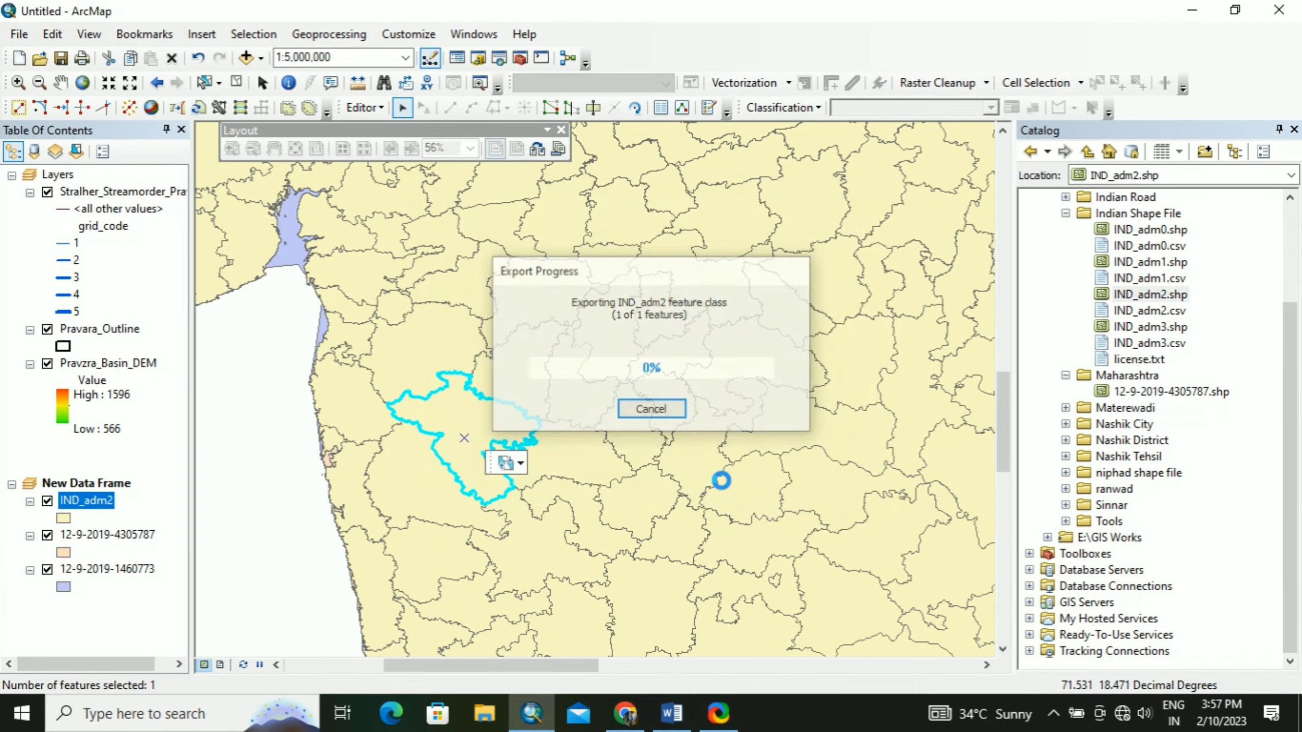
{"action": "left_click", "coordinate": [721, 425]}
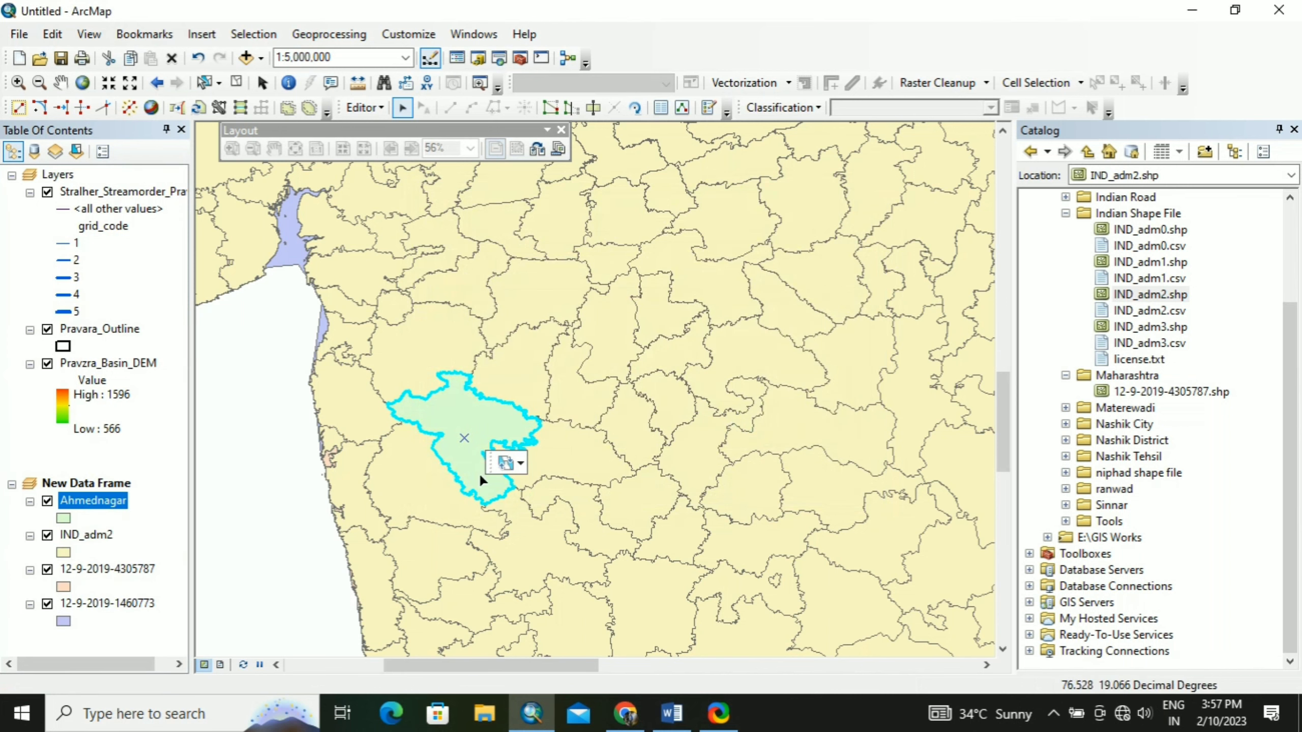
Remove the IND_adm2 layer and give the Ahmednagar layer a red fill with a black outline of width 0.1
{"action": "right_click", "coordinate": [87, 535]}
{"action": "left_click", "coordinate": [226, 173]}
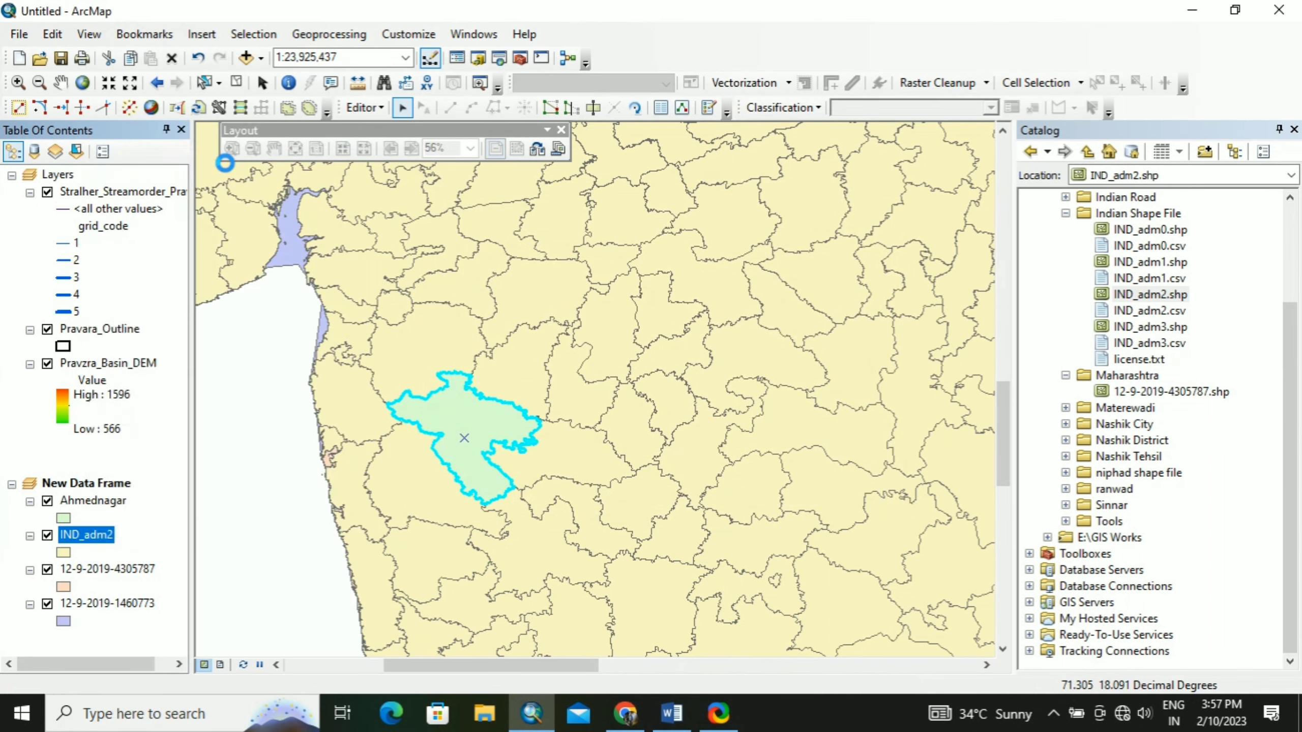
{"action": "left_click", "coordinate": [64, 515]}
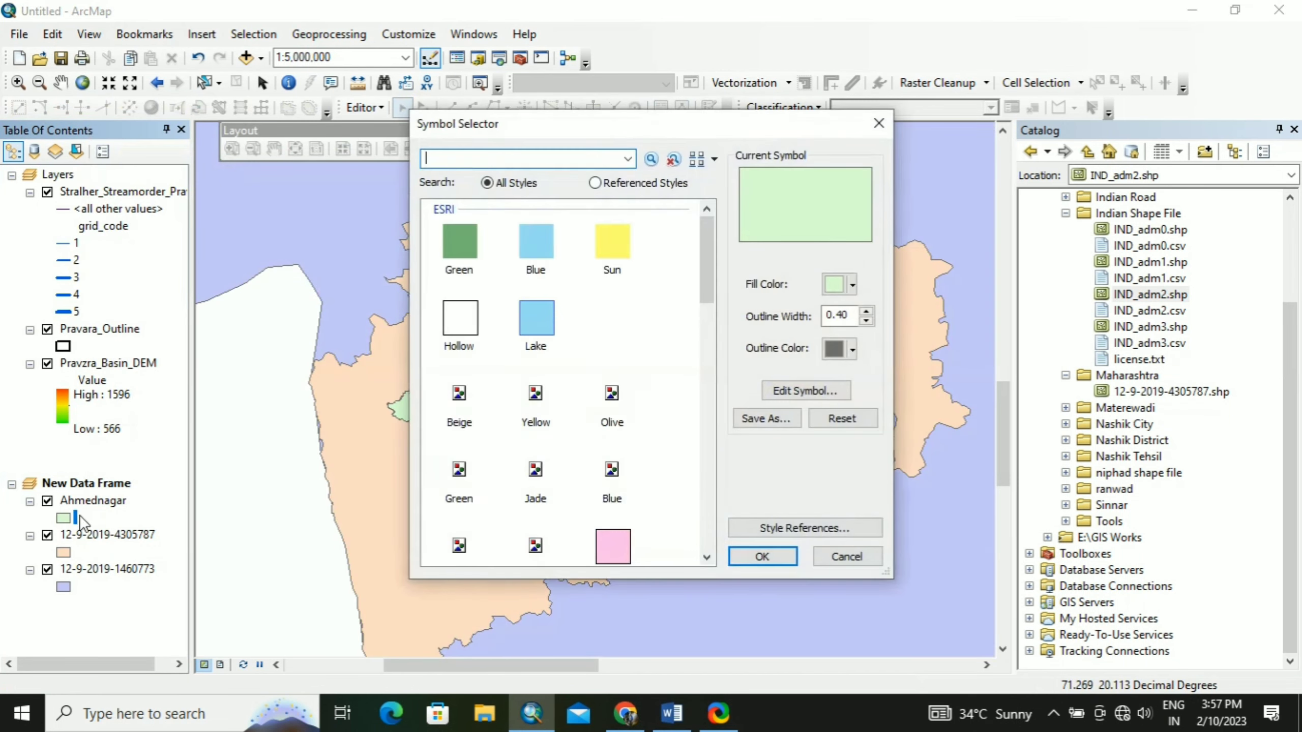
{"action": "left_click", "coordinate": [851, 285]}
{"action": "left_click", "coordinate": [848, 370]}
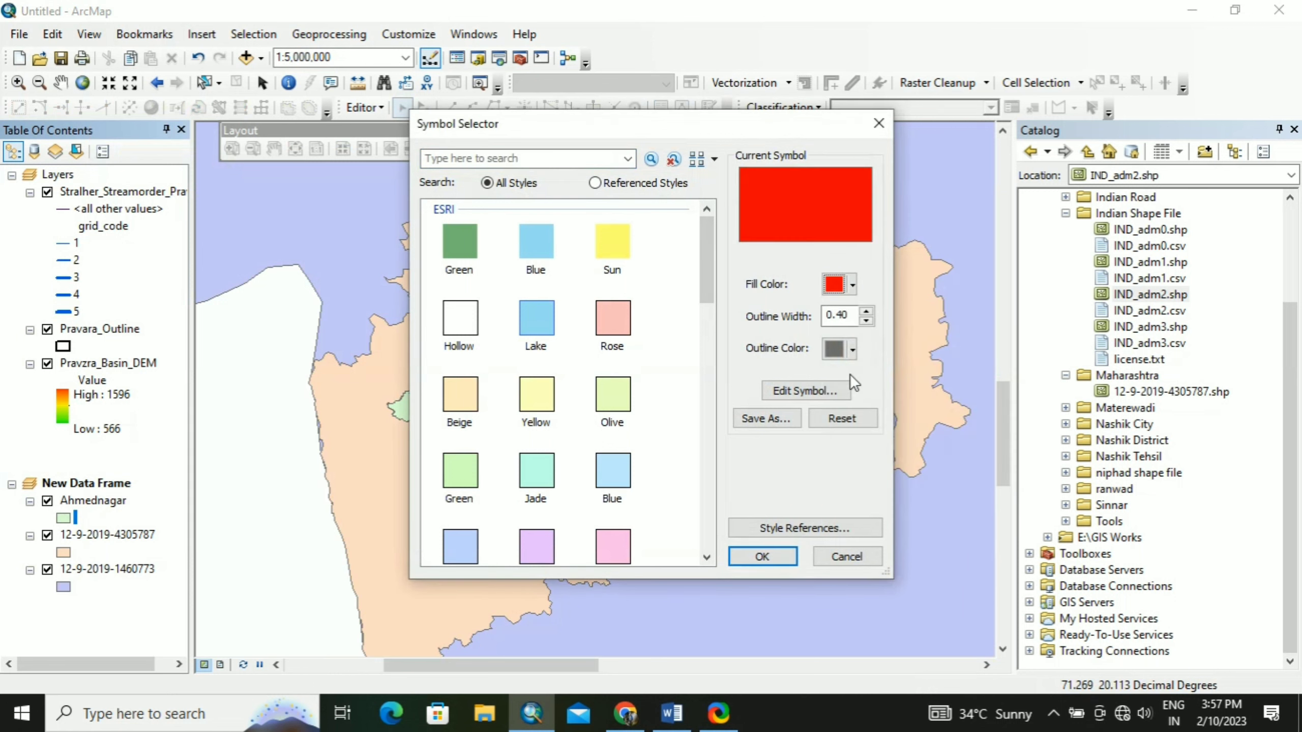
{"action": "left_click", "coordinate": [851, 349]}
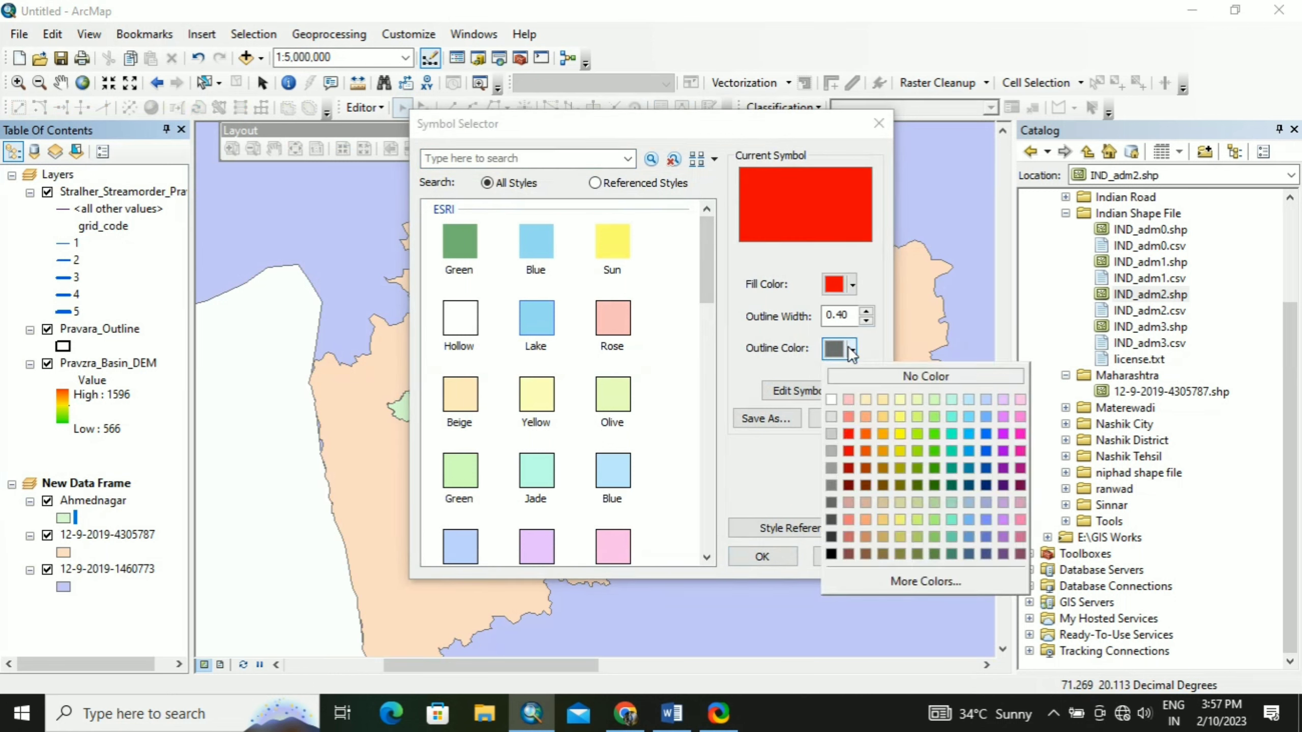
{"action": "left_click", "coordinate": [831, 554]}
{"action": "double_click", "coordinate": [838, 315]}
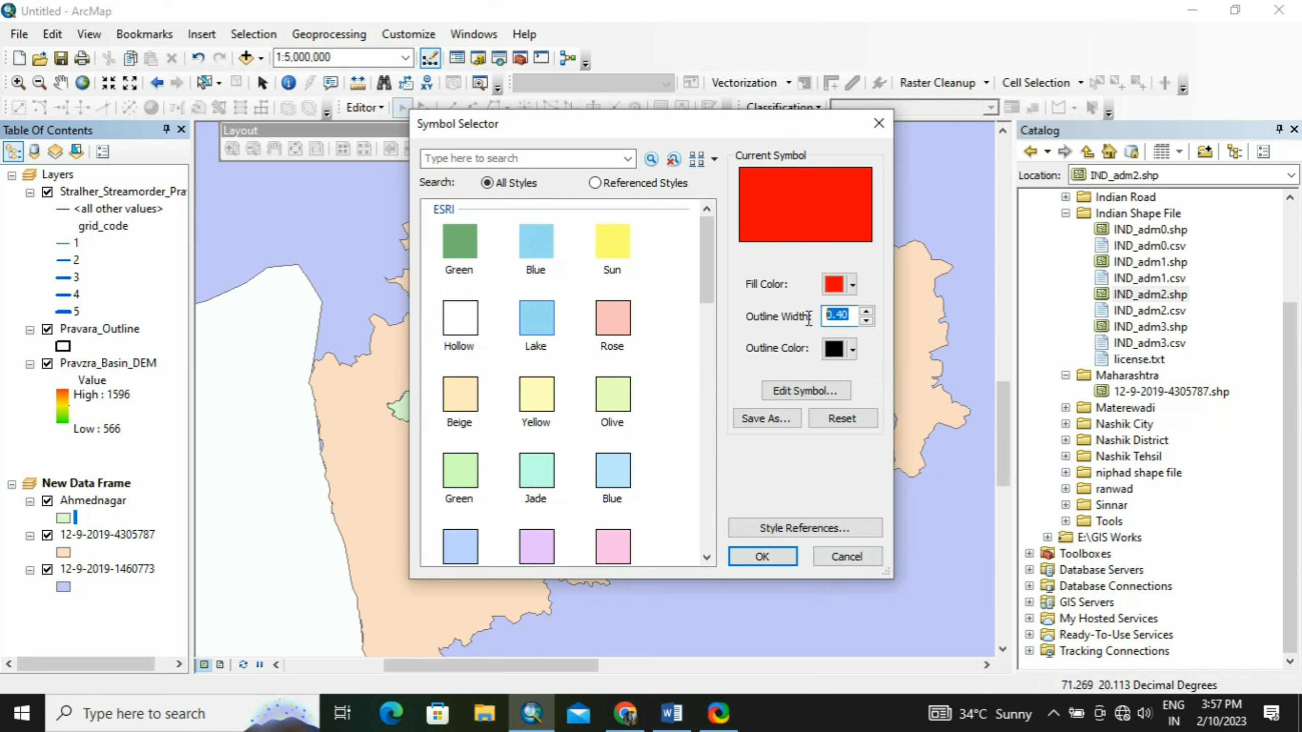
{"action": "type", "text": "0.1"}
{"action": "left_click", "coordinate": [775, 557]}
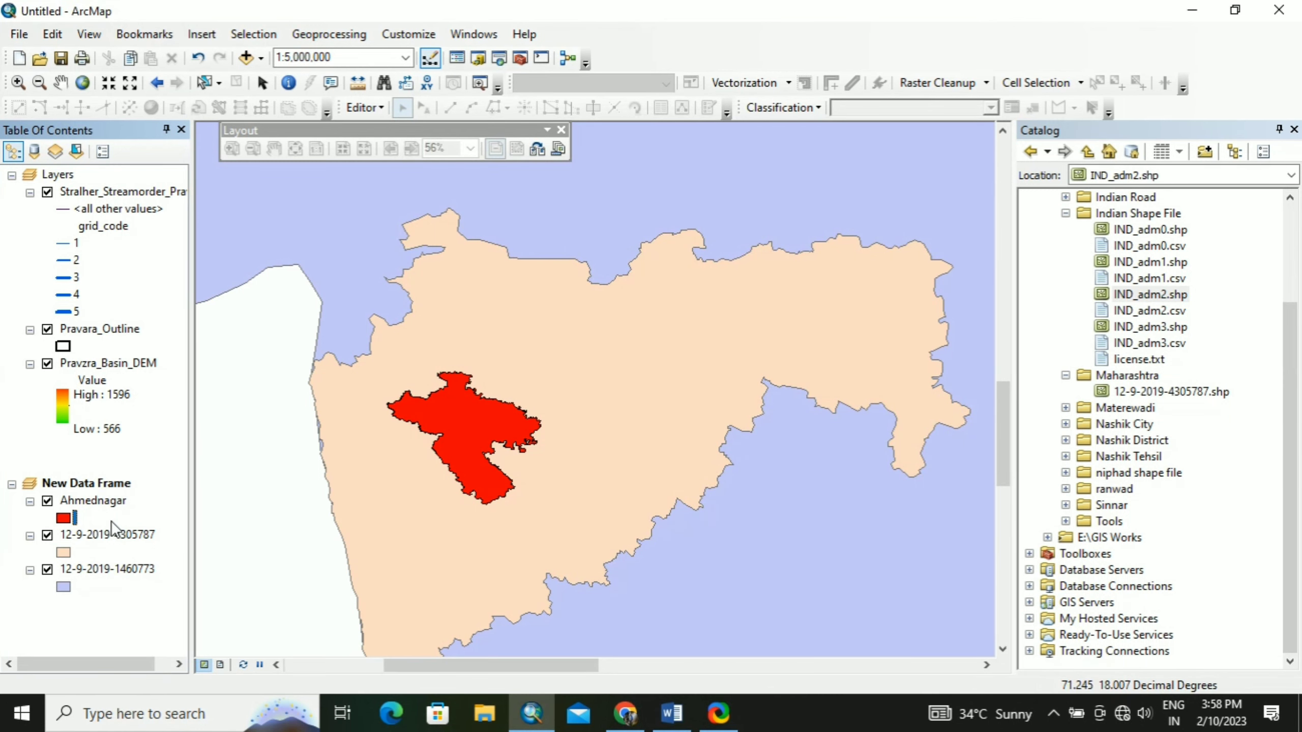
{"action": "left_click", "coordinate": [219, 664]}
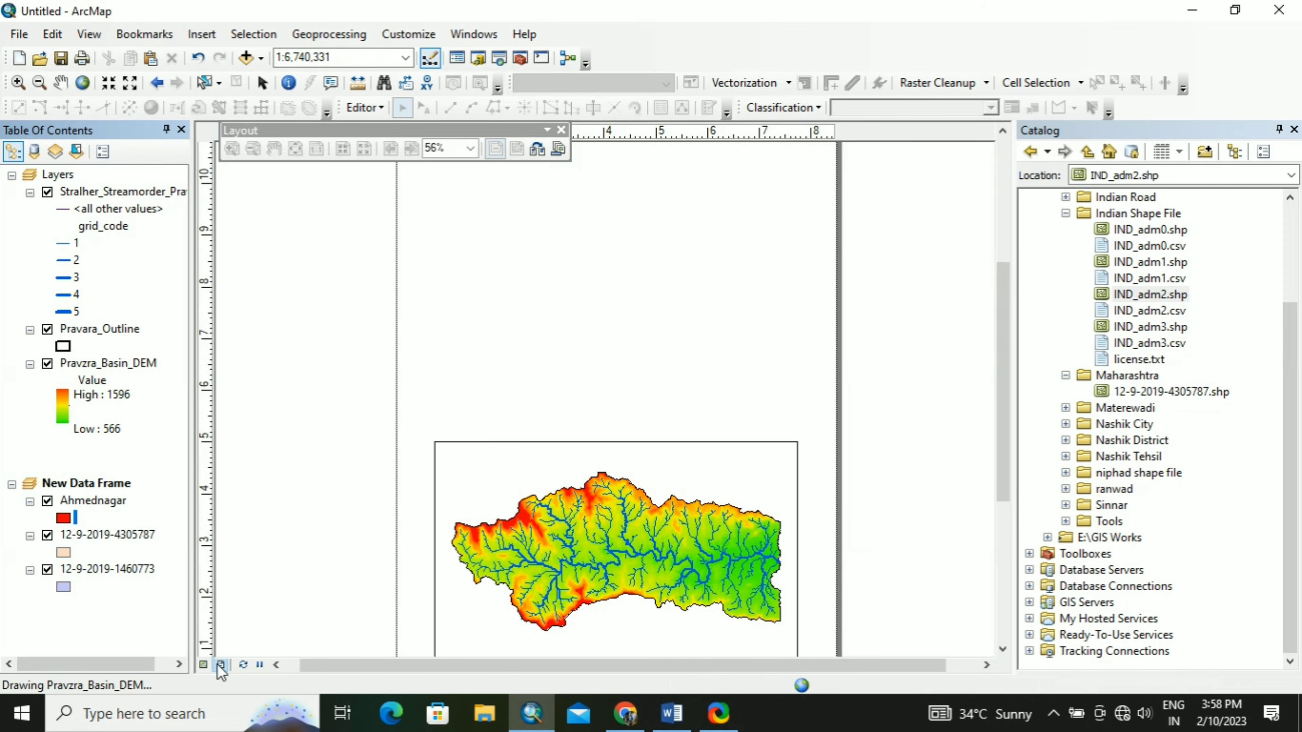
{"action": "right_click", "coordinate": [93, 572]}
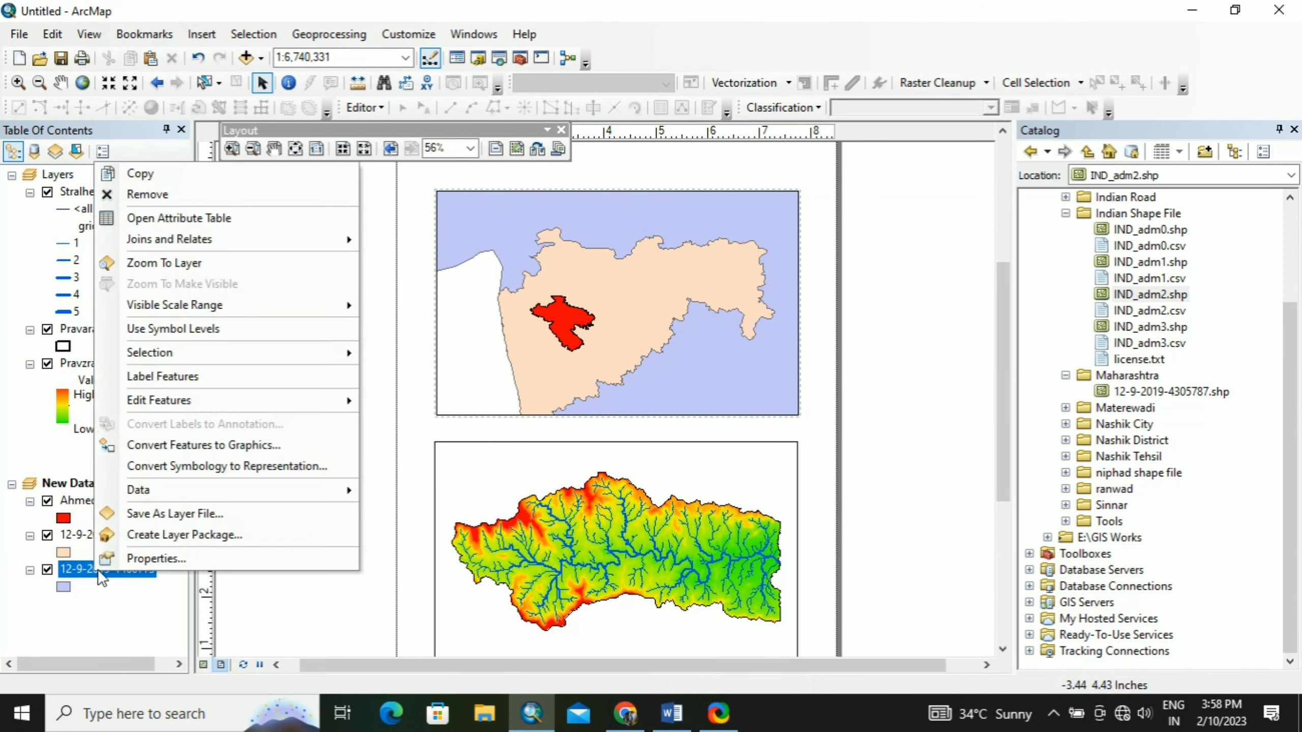
{"action": "left_click", "coordinate": [241, 264]}
{"action": "left_click", "coordinate": [66, 583]}
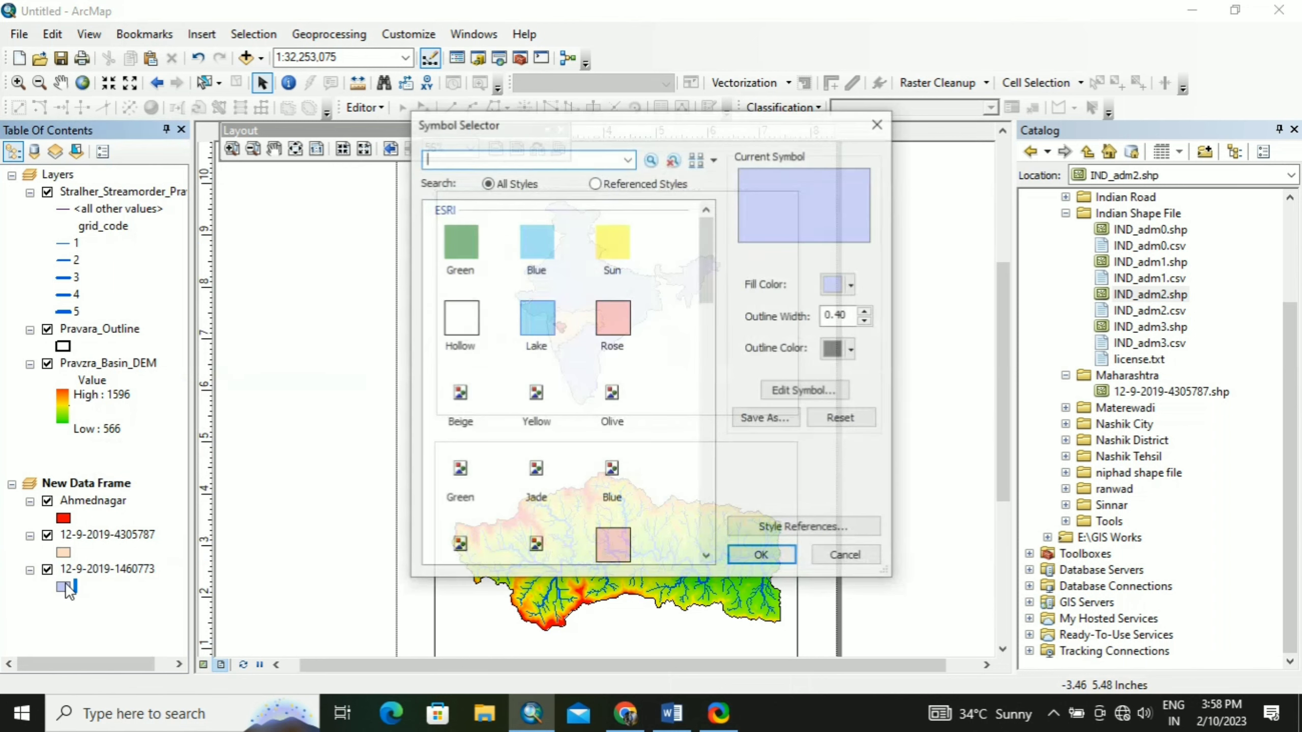
{"action": "left_click", "coordinate": [461, 322]}
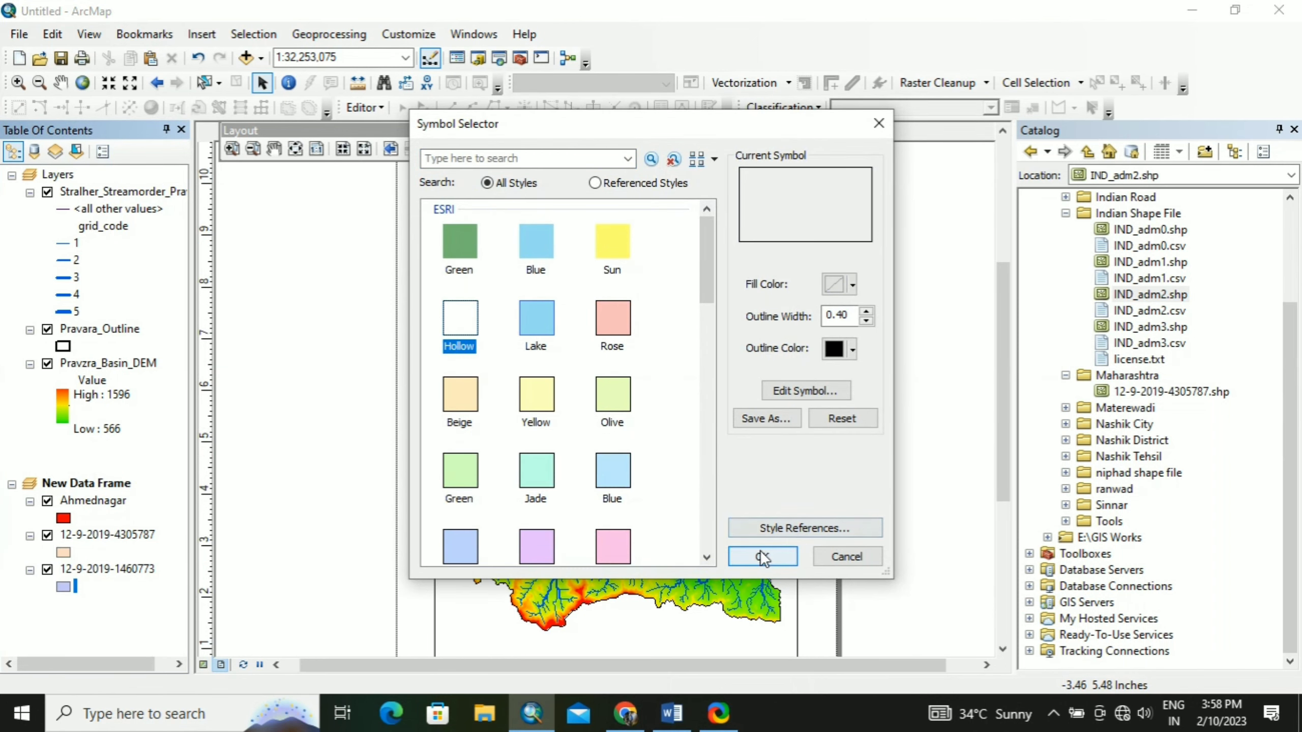
{"action": "left_click", "coordinate": [866, 311]}
{"action": "left_click", "coordinate": [764, 557]}
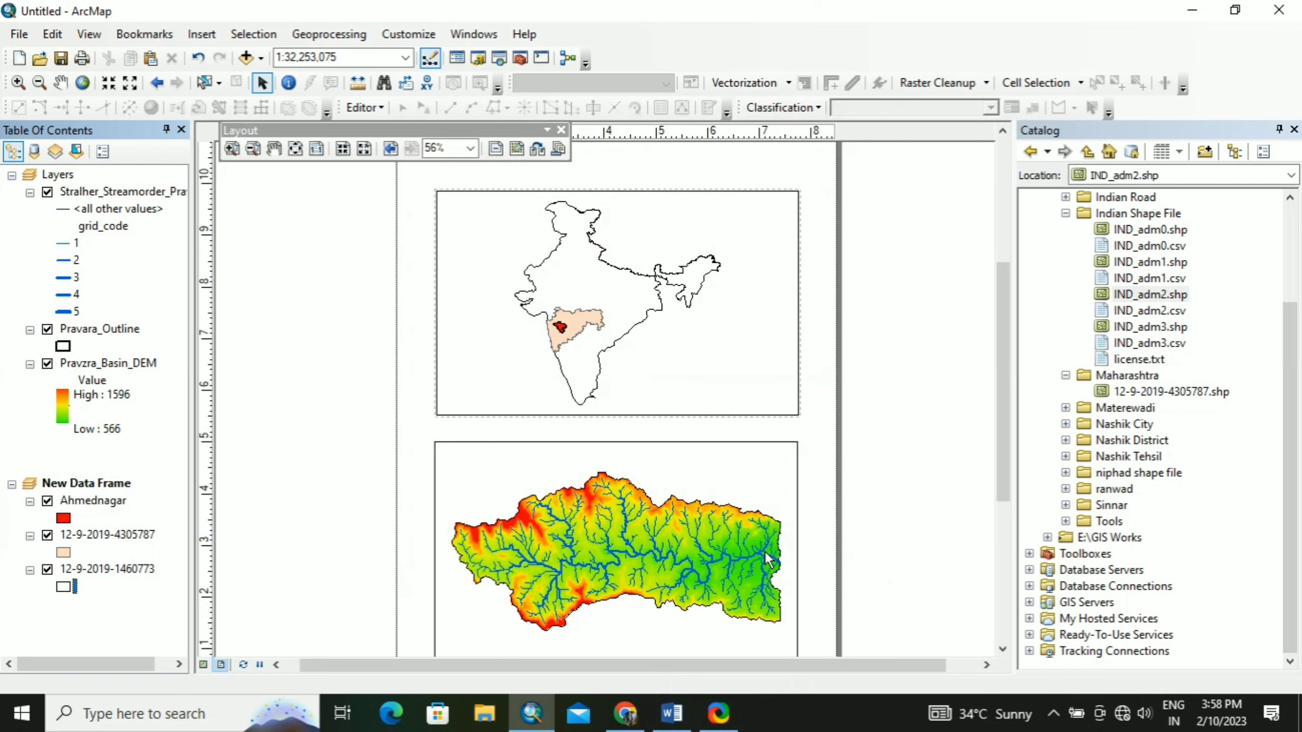
{"action": "left_click", "coordinate": [63, 552]}
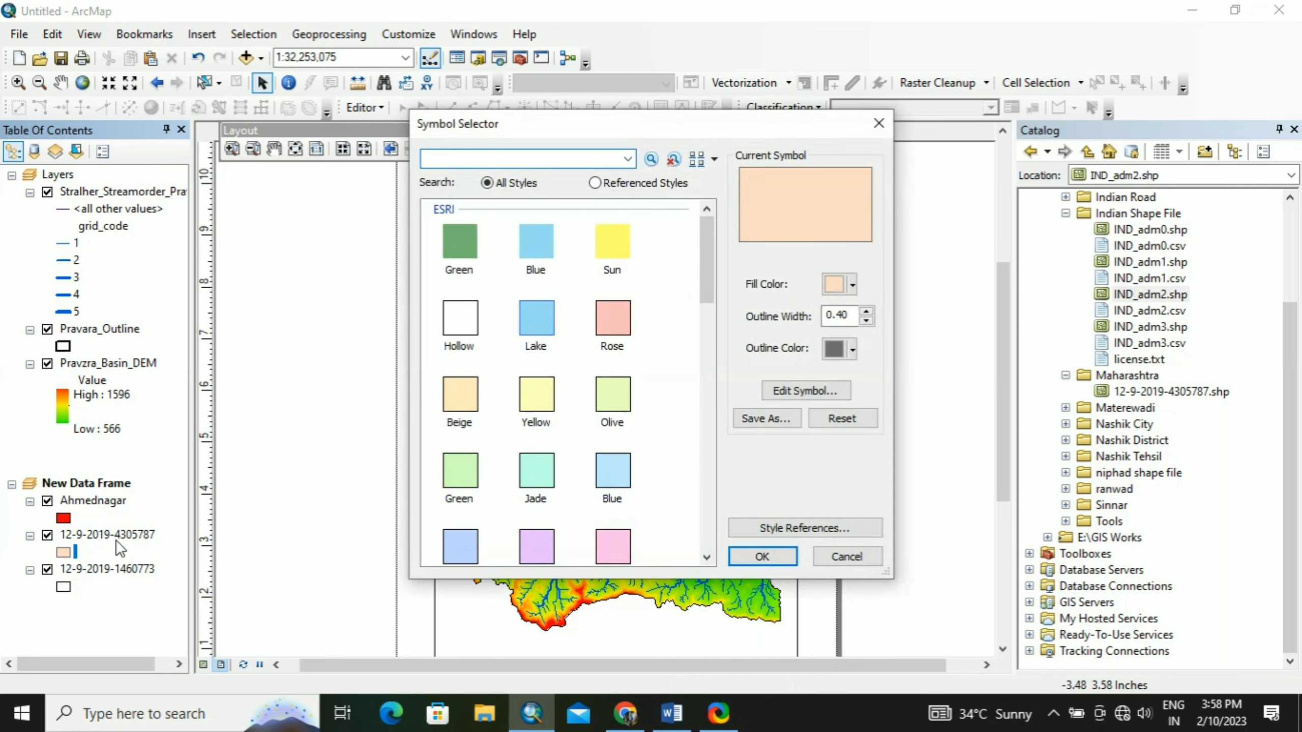
{"action": "left_click", "coordinate": [853, 284]}
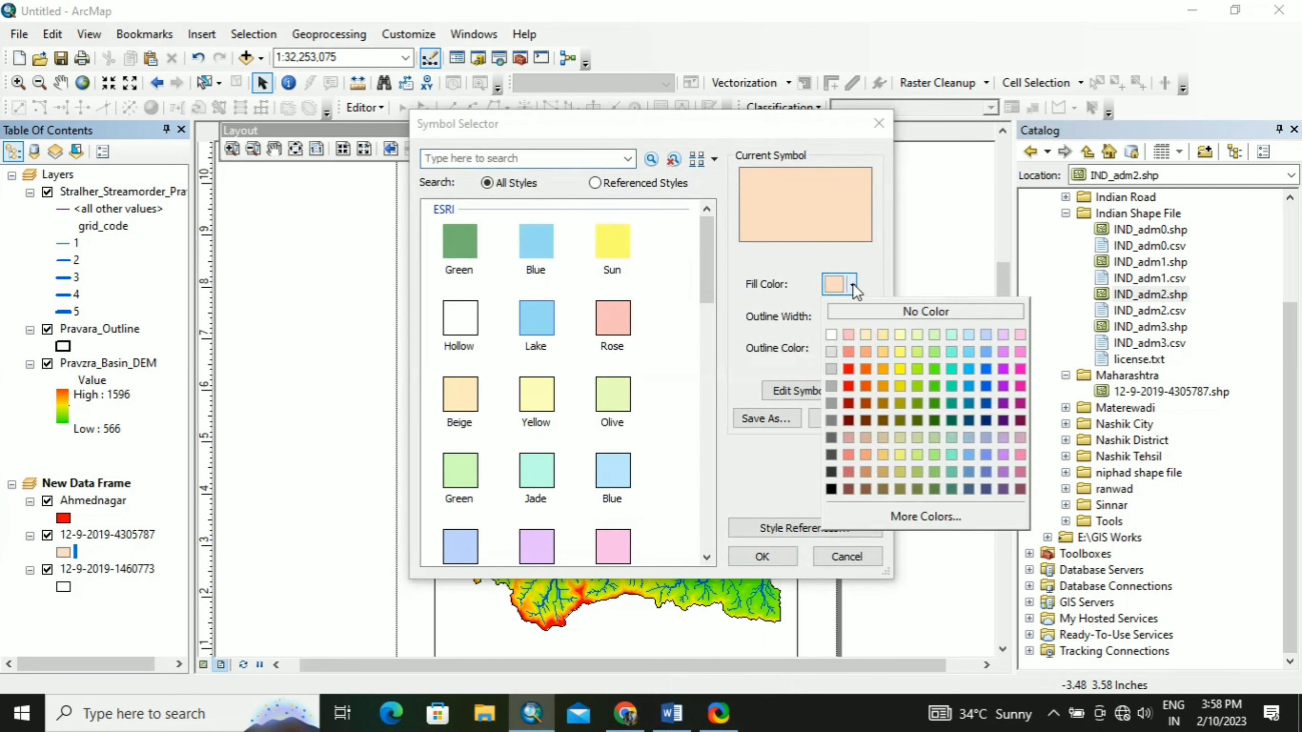
{"action": "left_click", "coordinate": [884, 354]}
{"action": "left_click", "coordinate": [753, 559]}
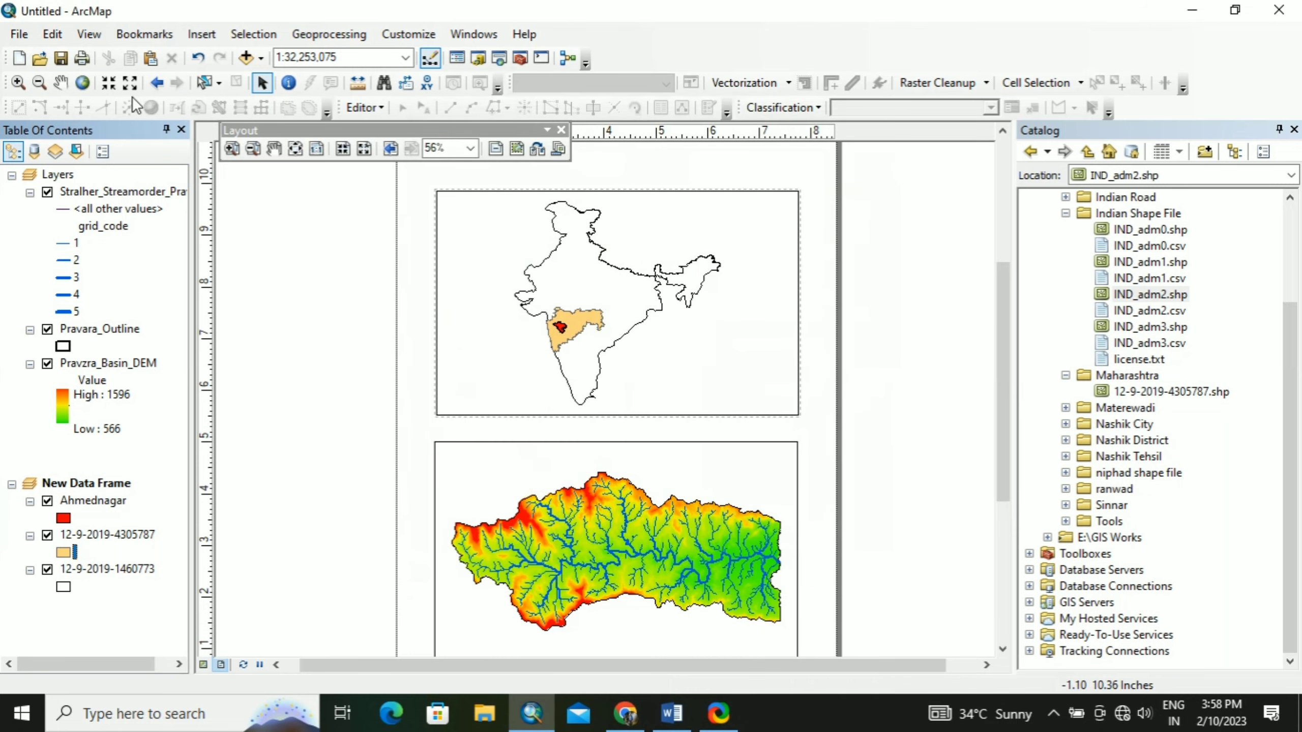
{"action": "left_click", "coordinate": [60, 82]}
{"action": "left_click_drag", "start_coordinate": [619, 297], "coordinate": [550, 297]}
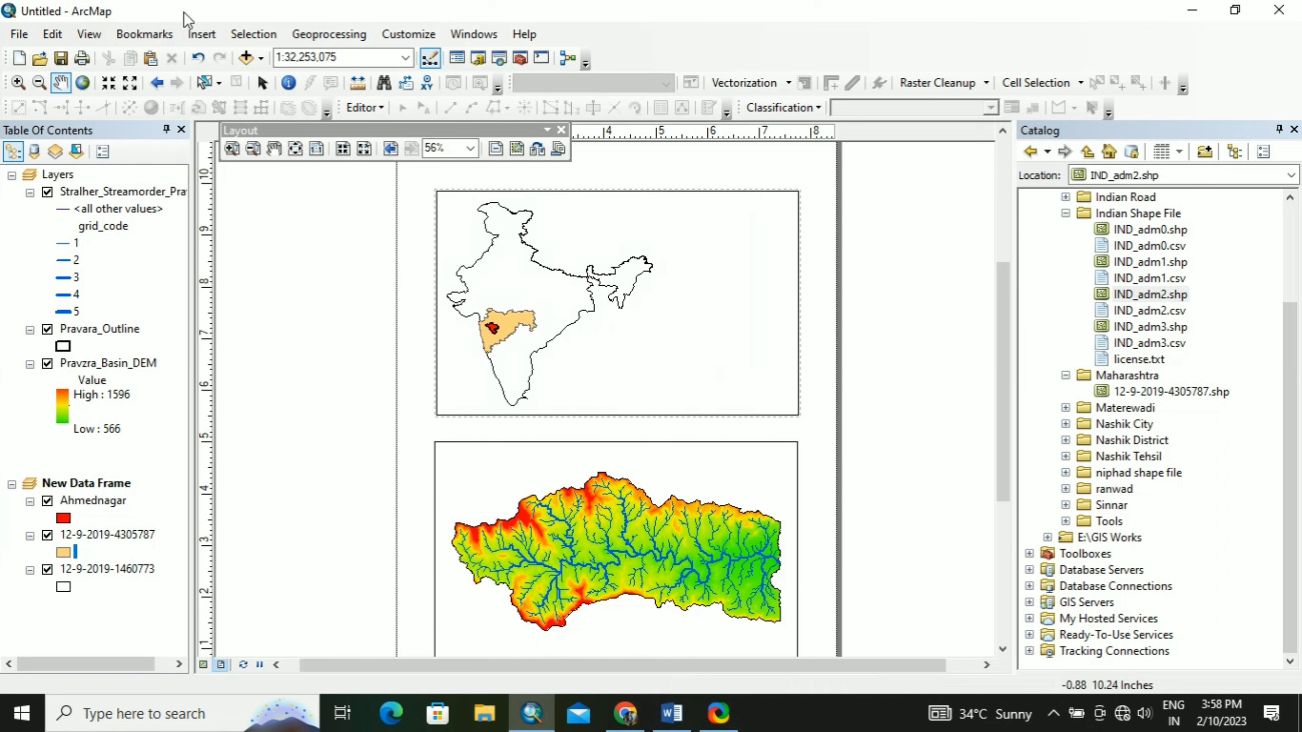
Insert a second new data frame, fit it into the lower-right corner of the India frame, and narrow it from its left side
{"action": "left_click", "coordinate": [201, 34]}
{"action": "left_click", "coordinate": [231, 52]}
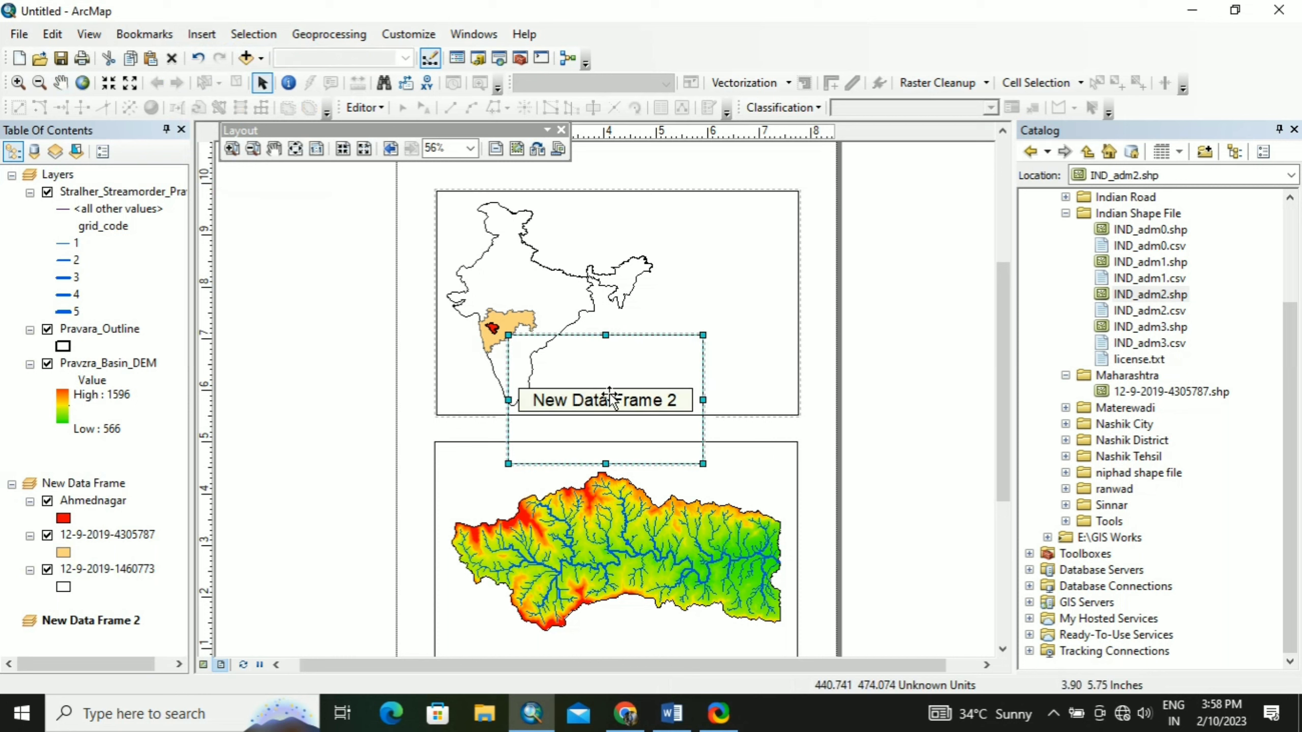
{"action": "left_click_drag", "start_coordinate": [642, 372], "coordinate": [738, 325]}
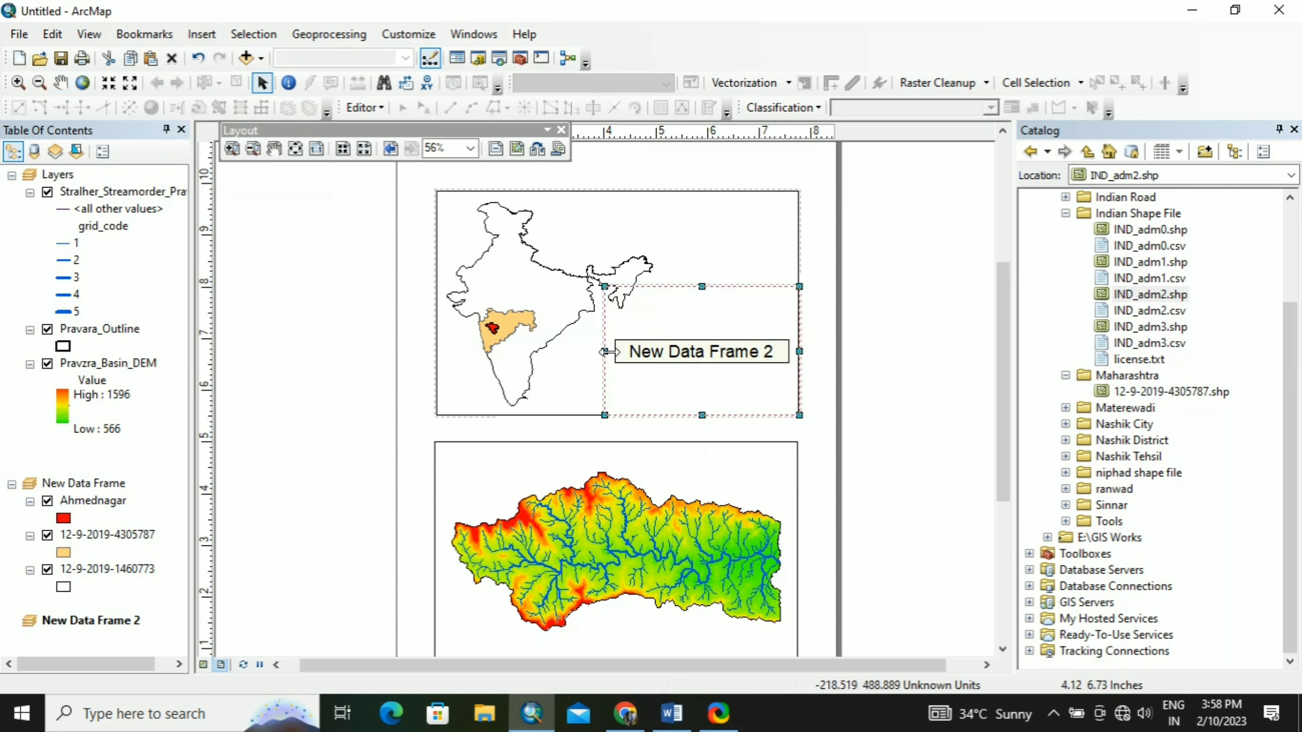
{"action": "left_click_drag", "start_coordinate": [605, 351], "coordinate": [649, 353]}
{"action": "left_click_drag", "start_coordinate": [644, 352], "coordinate": [642, 352]}
{"action": "left_click", "coordinate": [805, 437]}
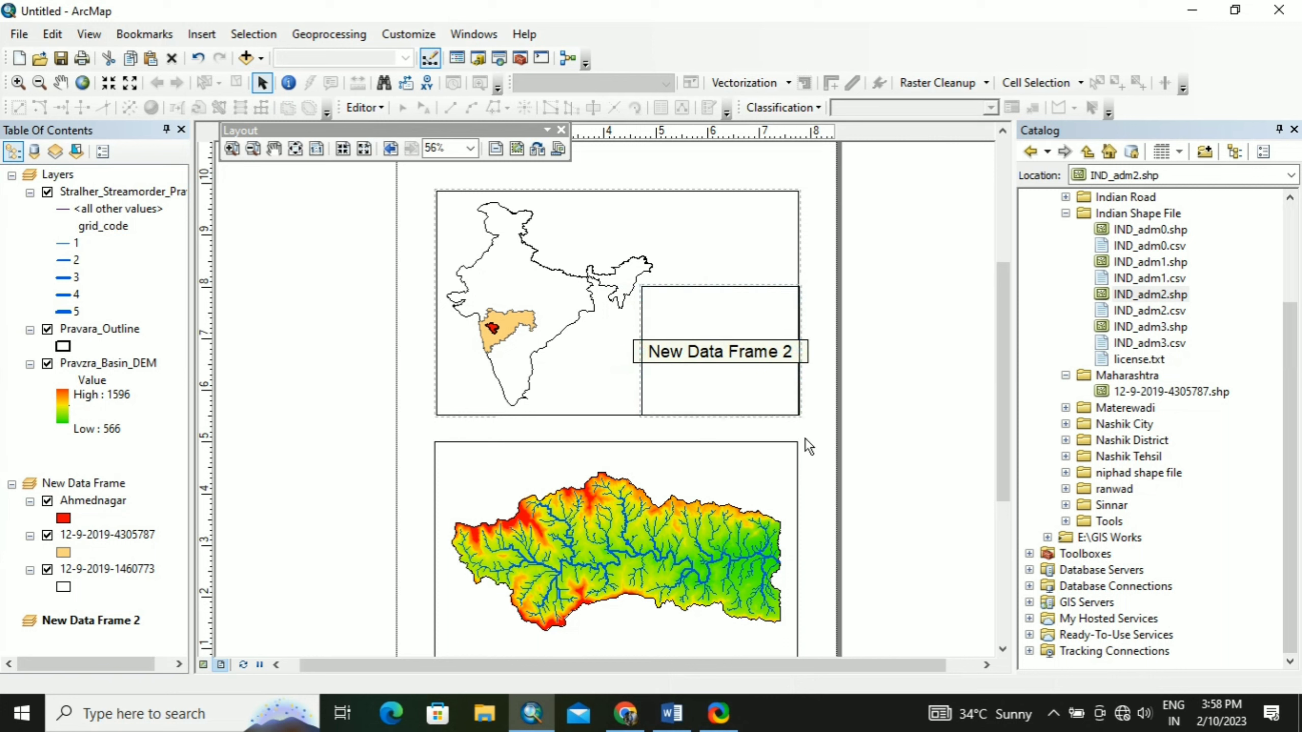
{"action": "left_click", "coordinate": [753, 381]}
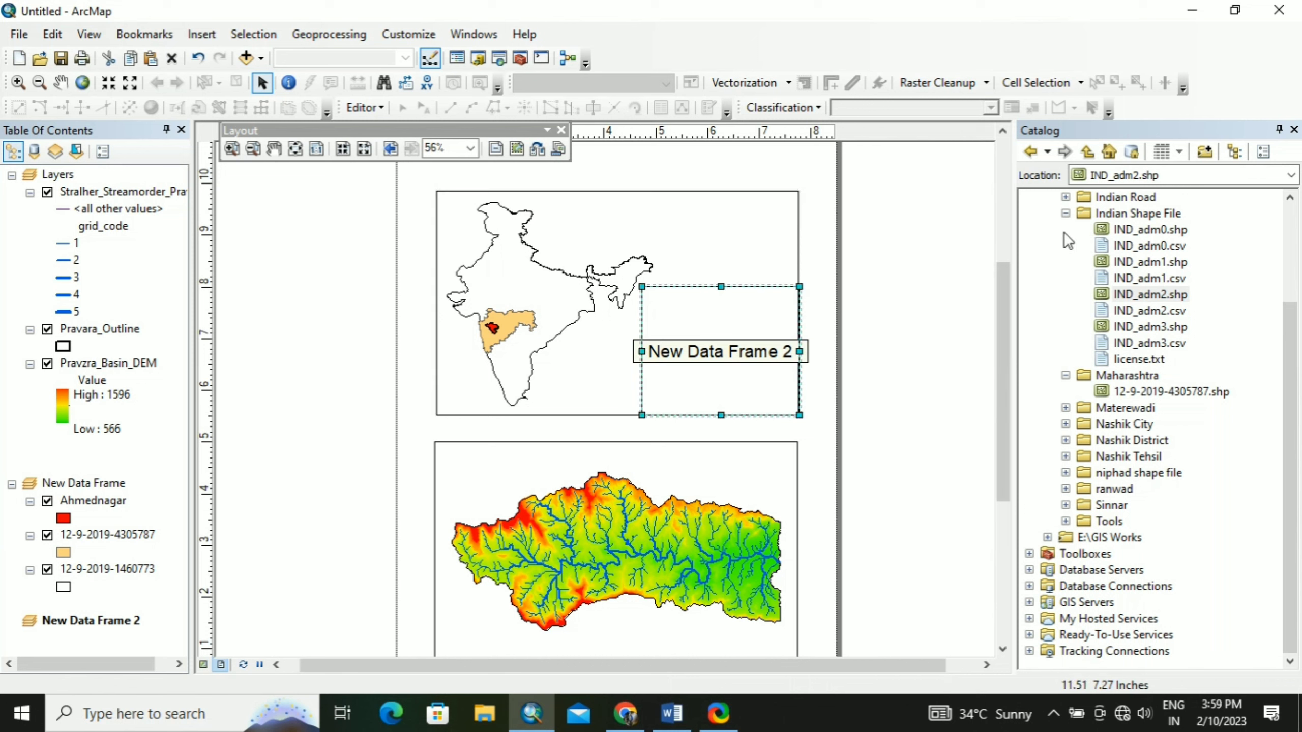
Collapse the Indian Shape File, India Shape and Maharashtra folders in the catalog tree
{"action": "left_click", "coordinate": [1064, 213]}
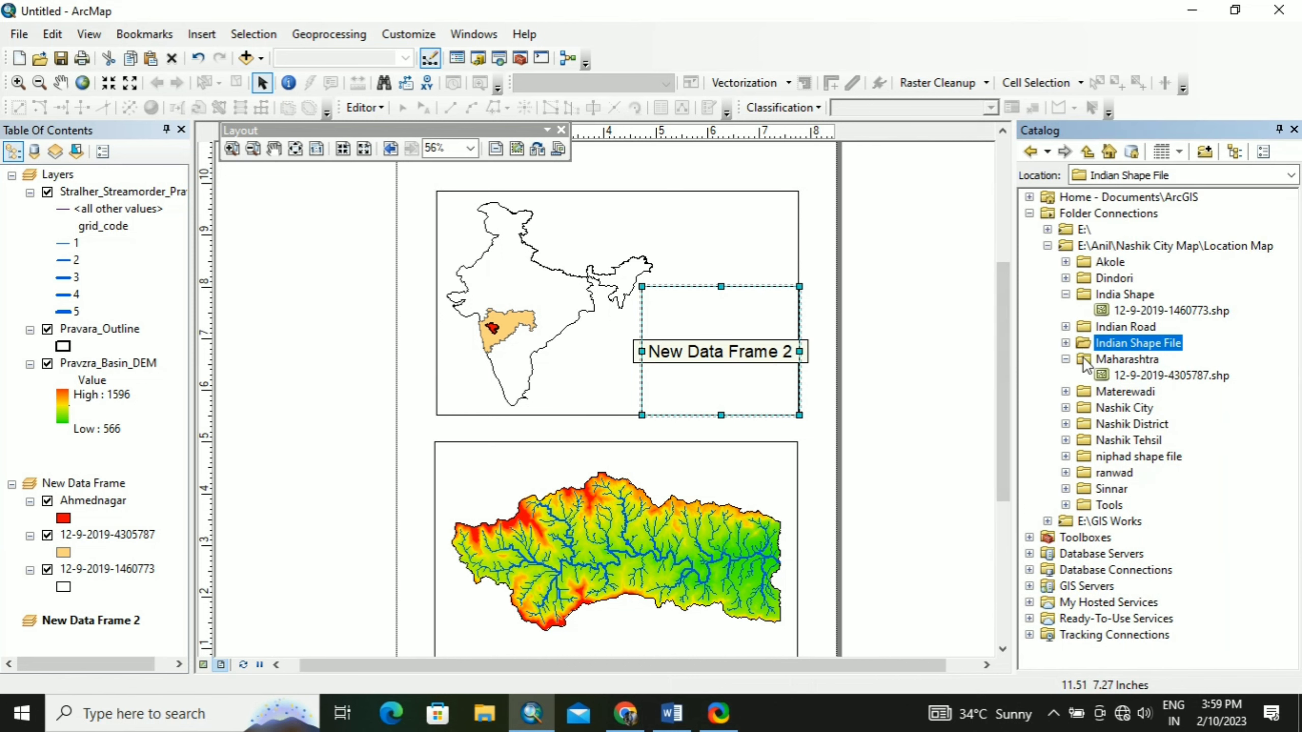
{"action": "left_click", "coordinate": [1065, 295]}
{"action": "left_click", "coordinate": [1064, 342]}
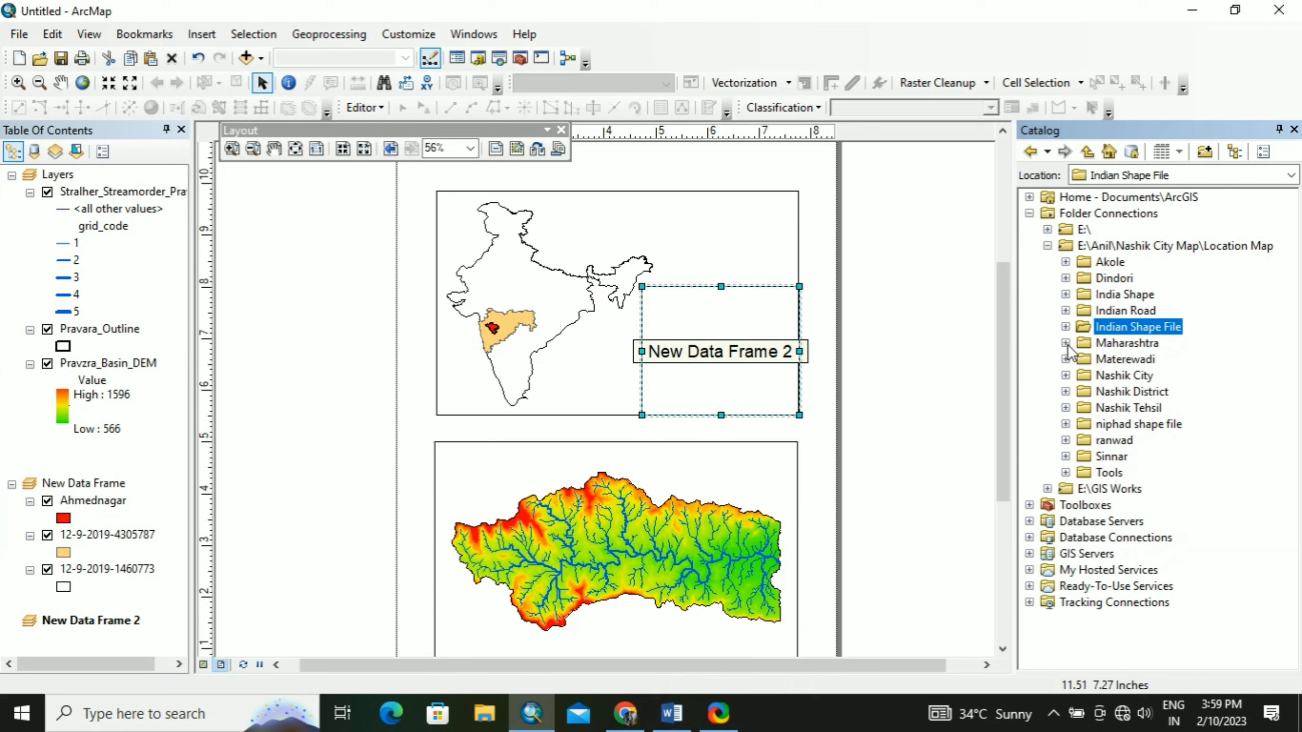
Copy the Ahmednagar layer from New Data Frame into New Data Frame 2
{"action": "right_click", "coordinate": [94, 501]}
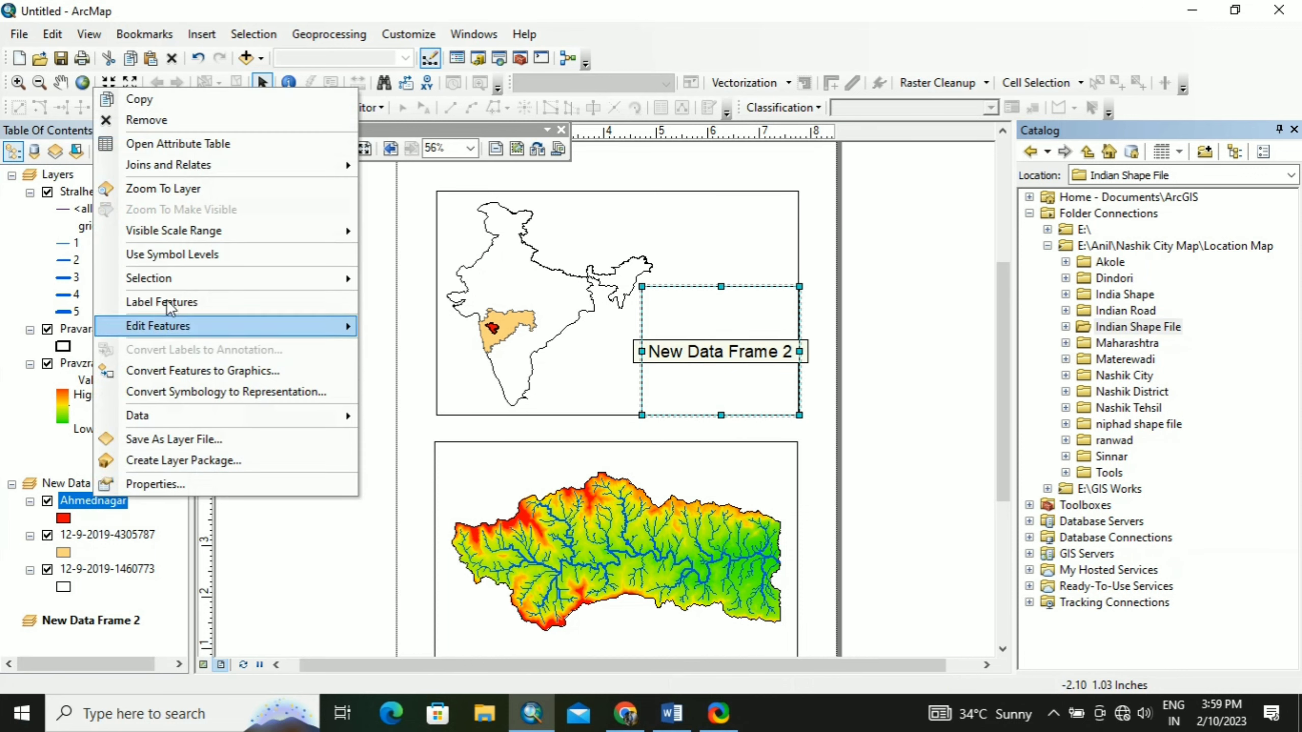
{"action": "left_click", "coordinate": [140, 97]}
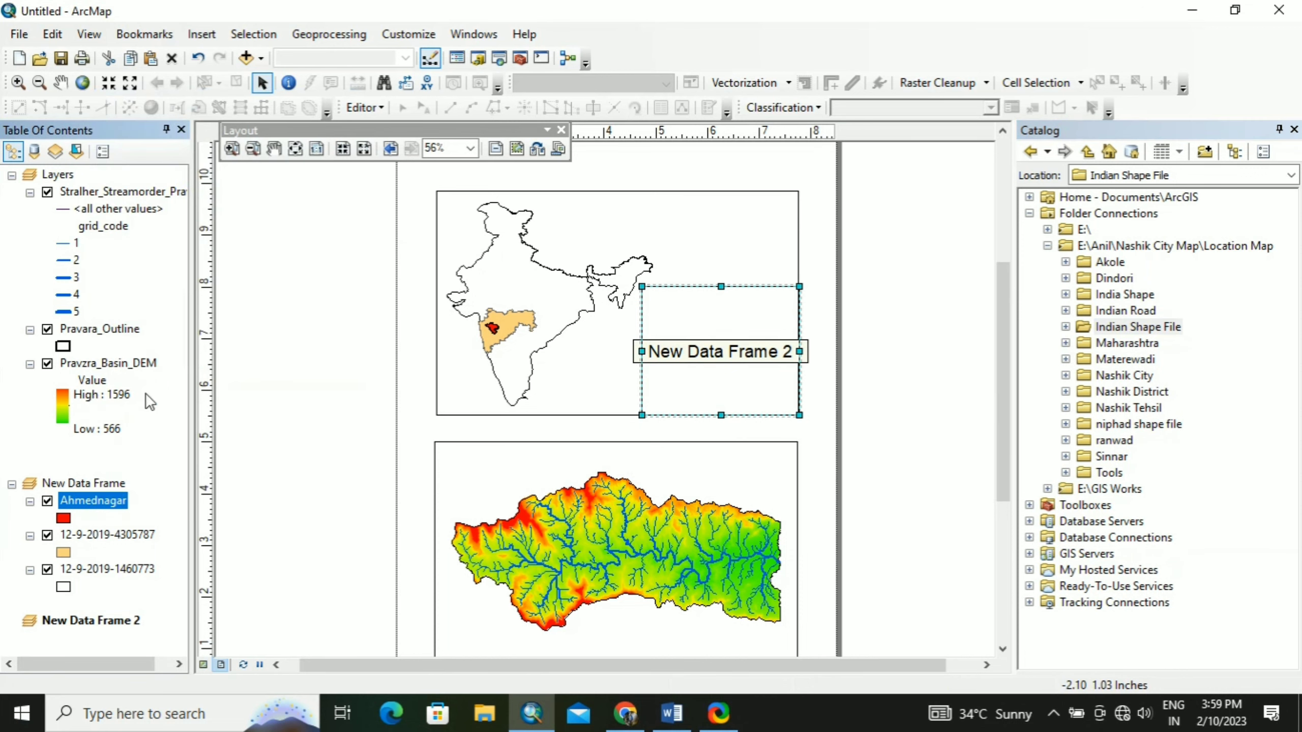
{"action": "left_click", "coordinate": [116, 623]}
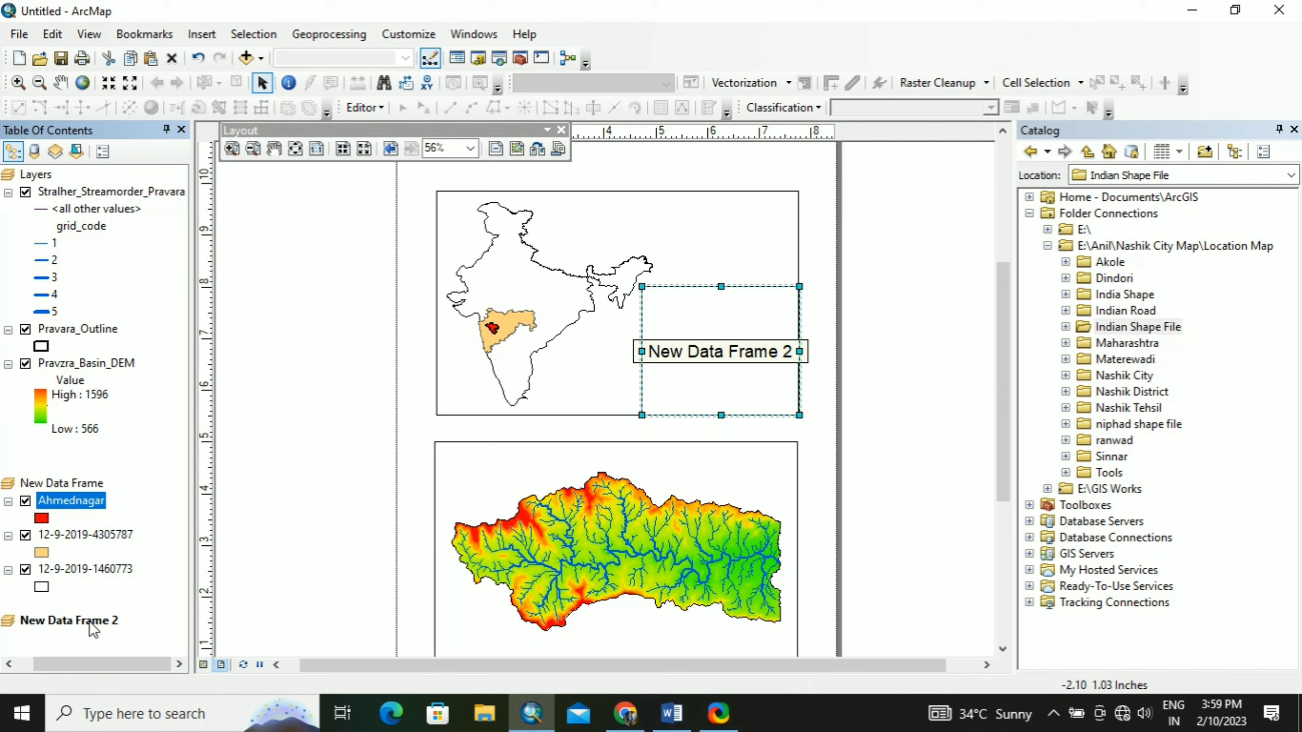
{"action": "right_click", "coordinate": [84, 620]}
{"action": "left_click", "coordinate": [181, 290]}
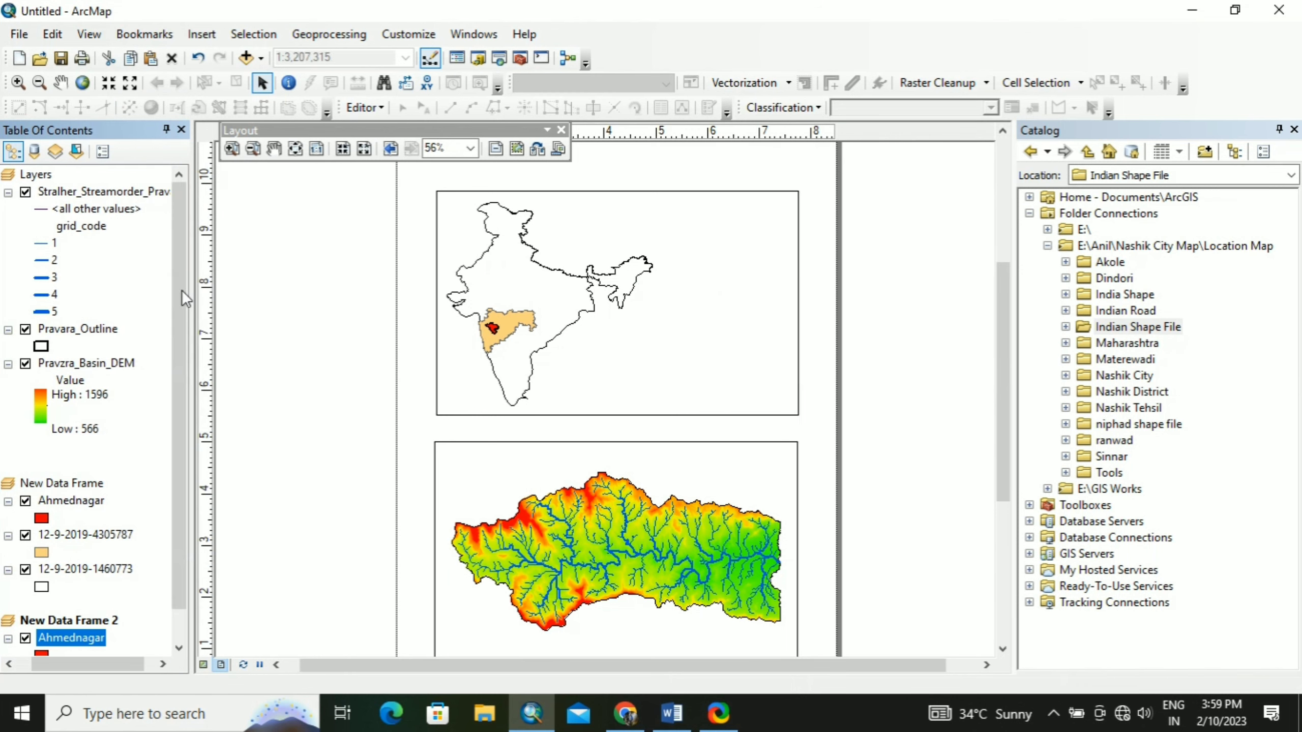
{"action": "left_click", "coordinate": [149, 484]}
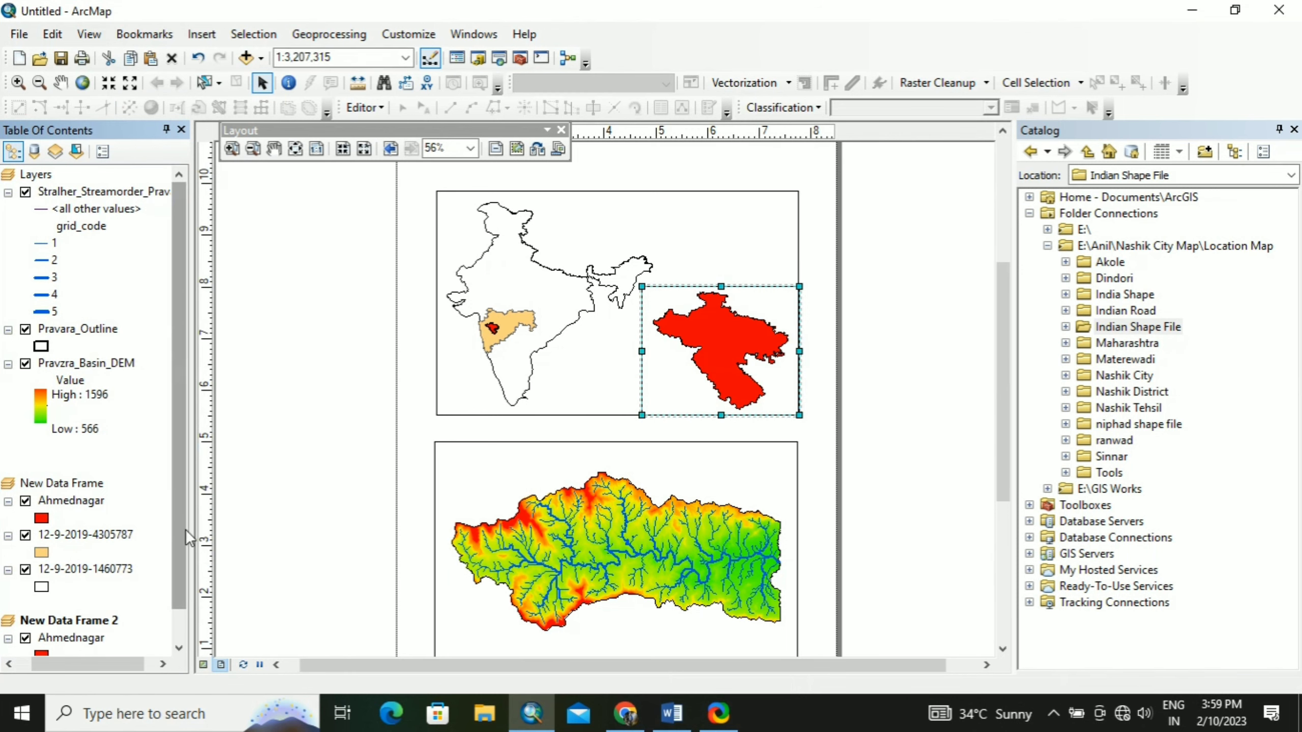
Style the Ahmednagar layer in New Data Frame 2 with the Hollow symbol and an outline width of 1
{"action": "scroll", "coordinate": [183, 532], "scroll_direction": "down", "scroll_amount": 1}
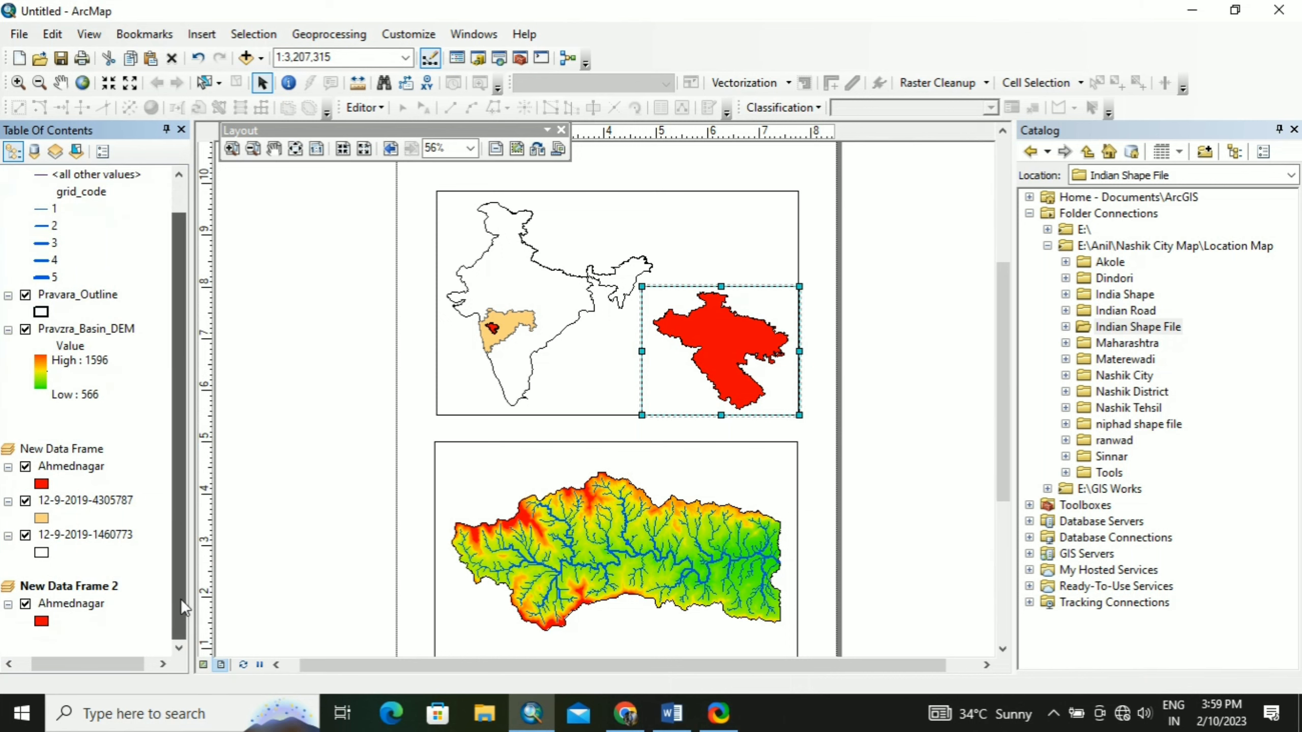
{"action": "left_click", "coordinate": [49, 628]}
{"action": "left_click", "coordinate": [460, 318]}
{"action": "left_click", "coordinate": [865, 313]}
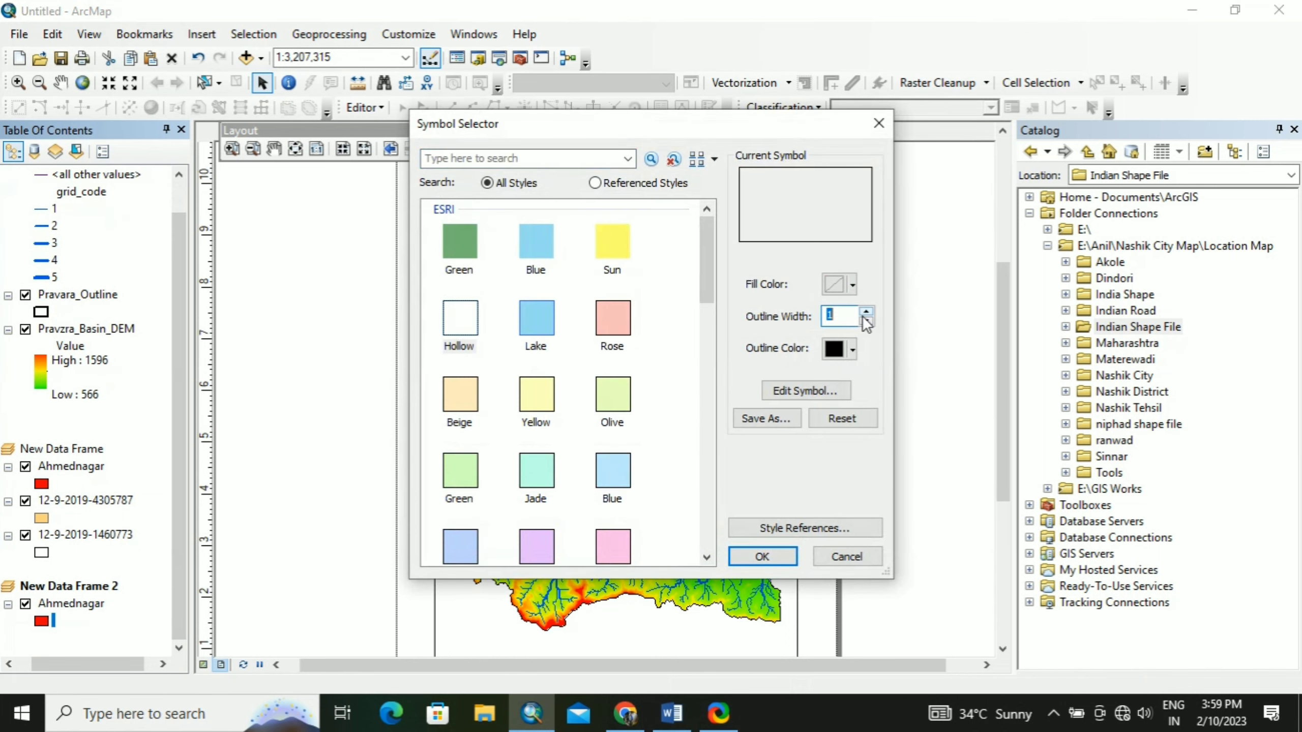
{"action": "left_click", "coordinate": [762, 556]}
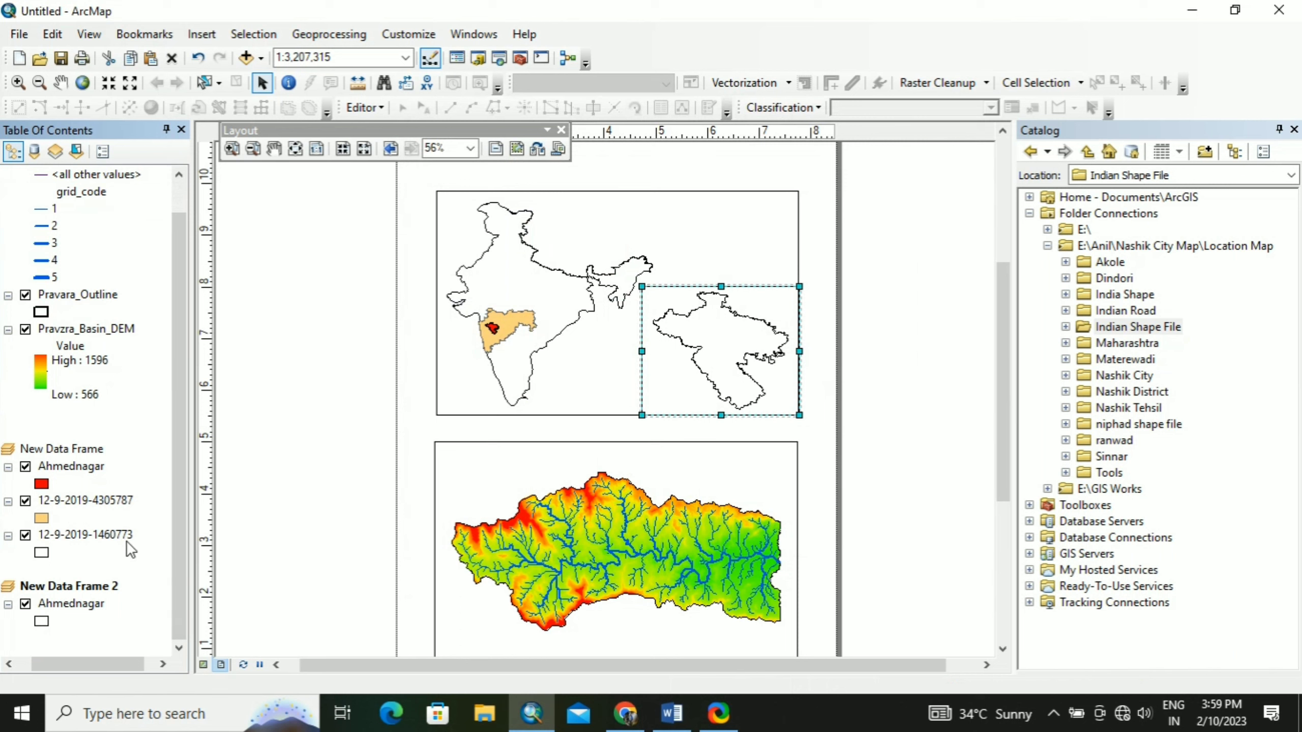
Copy the Pravara_Outline and Pravzra_Basin_DEM layers together from the Layers frame into New Data Frame 2
{"action": "left_click_drag", "start_coordinate": [186, 465], "coordinate": [185, 297]}
{"action": "left_click", "coordinate": [83, 328]}
{"action": "left_click", "coordinate": [100, 364], "text": "ctrl"}
{"action": "right_click", "coordinate": [100, 364]}
{"action": "left_click", "coordinate": [172, 384]}
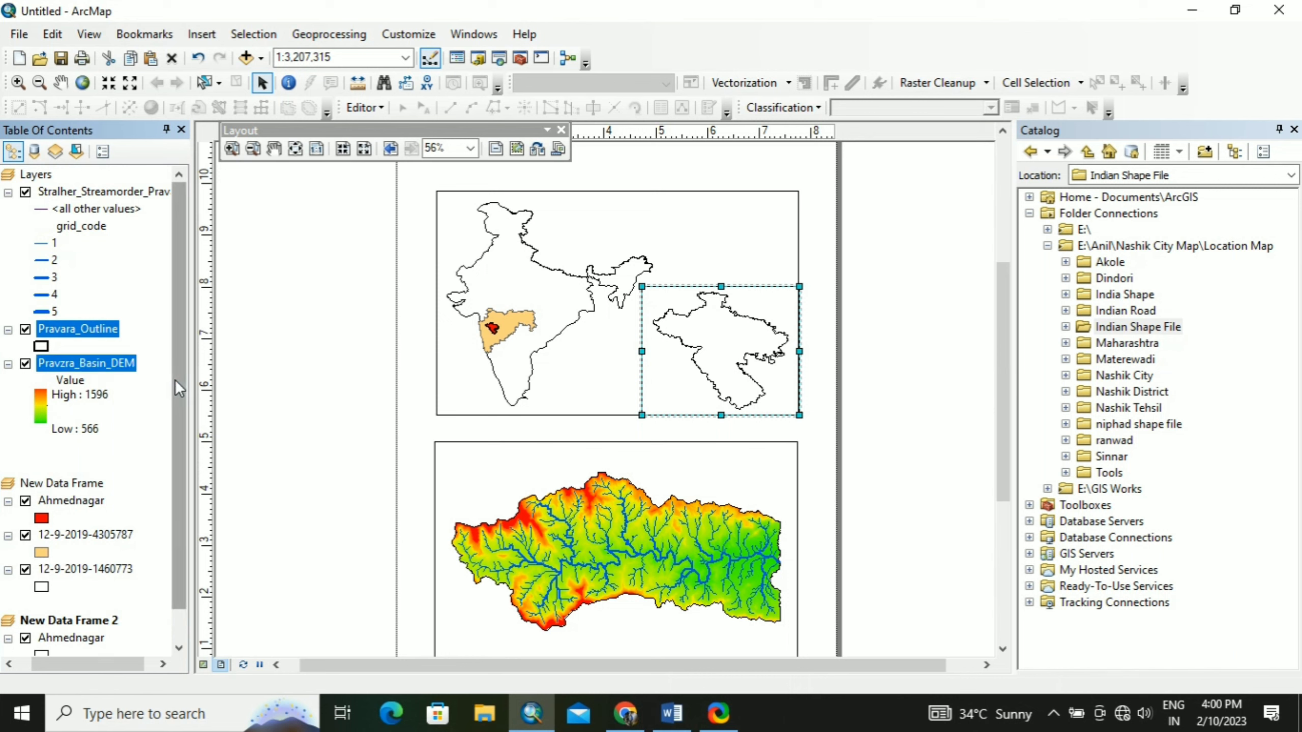
{"action": "left_click_drag", "start_coordinate": [177, 426], "coordinate": [173, 569]}
{"action": "right_click", "coordinate": [101, 591]}
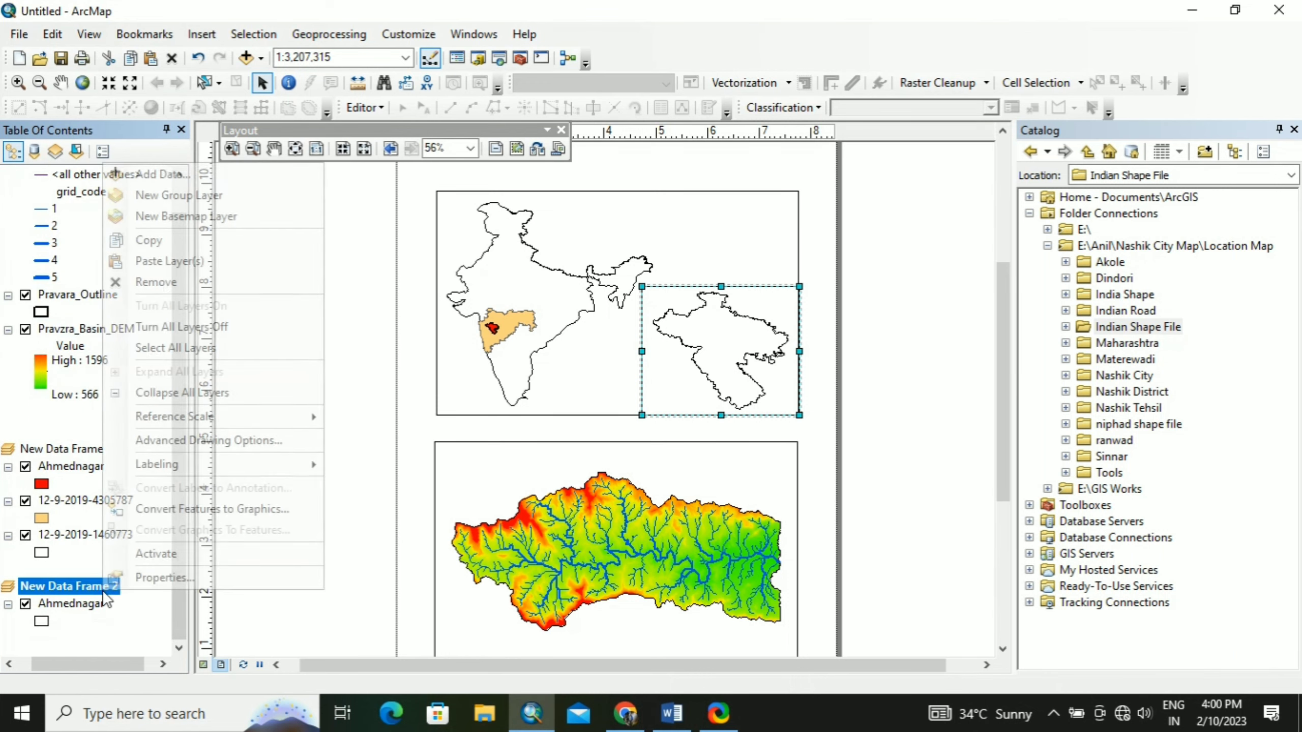
{"action": "left_click", "coordinate": [210, 264]}
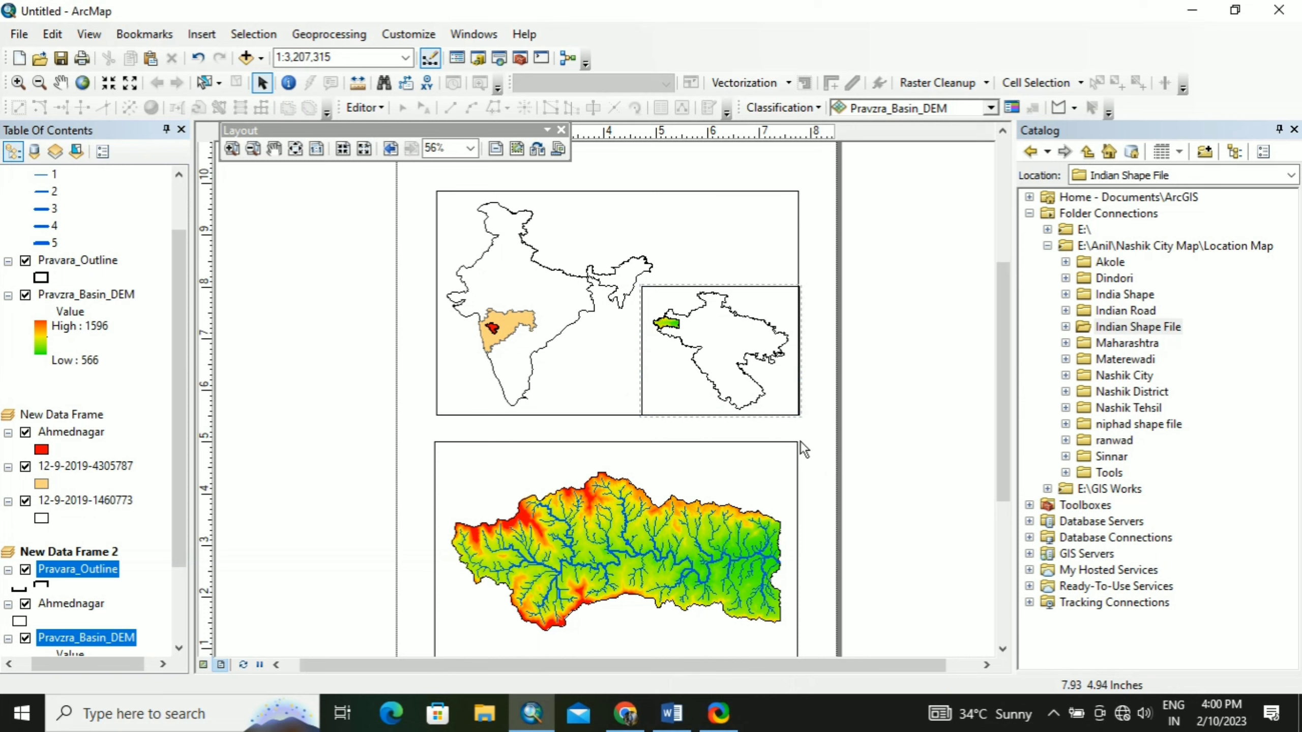
Start a new reference grid for New Data Frame 2 and choose the Graticule type, keeping the grid name Graticule
{"action": "mouse_move", "coordinate": [1007, 397]}
{"action": "left_mouse_down"}
{"action": "mouse_move", "coordinate": [1006, 484]}
{"action": "mouse_move", "coordinate": [1012, 390]}
{"action": "left_mouse_up"}
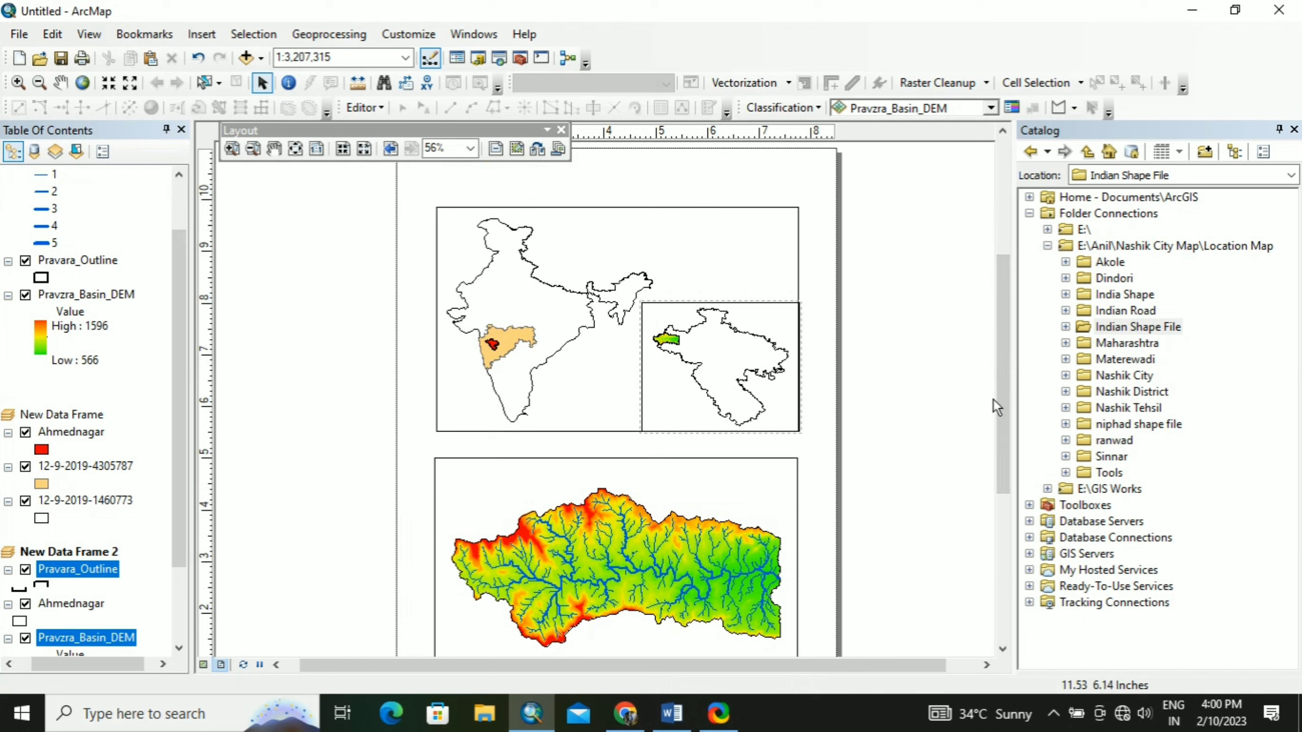
{"action": "left_click", "coordinate": [89, 34]}
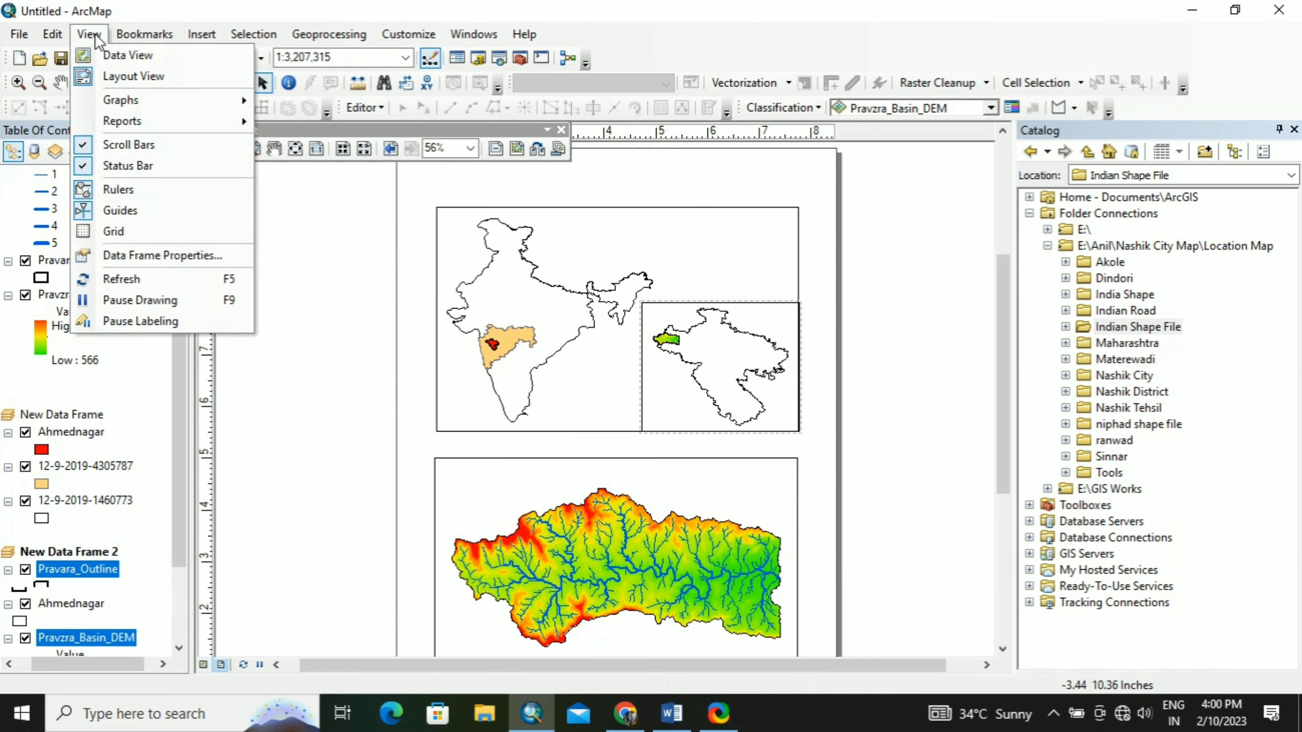
{"action": "left_click", "coordinate": [172, 254]}
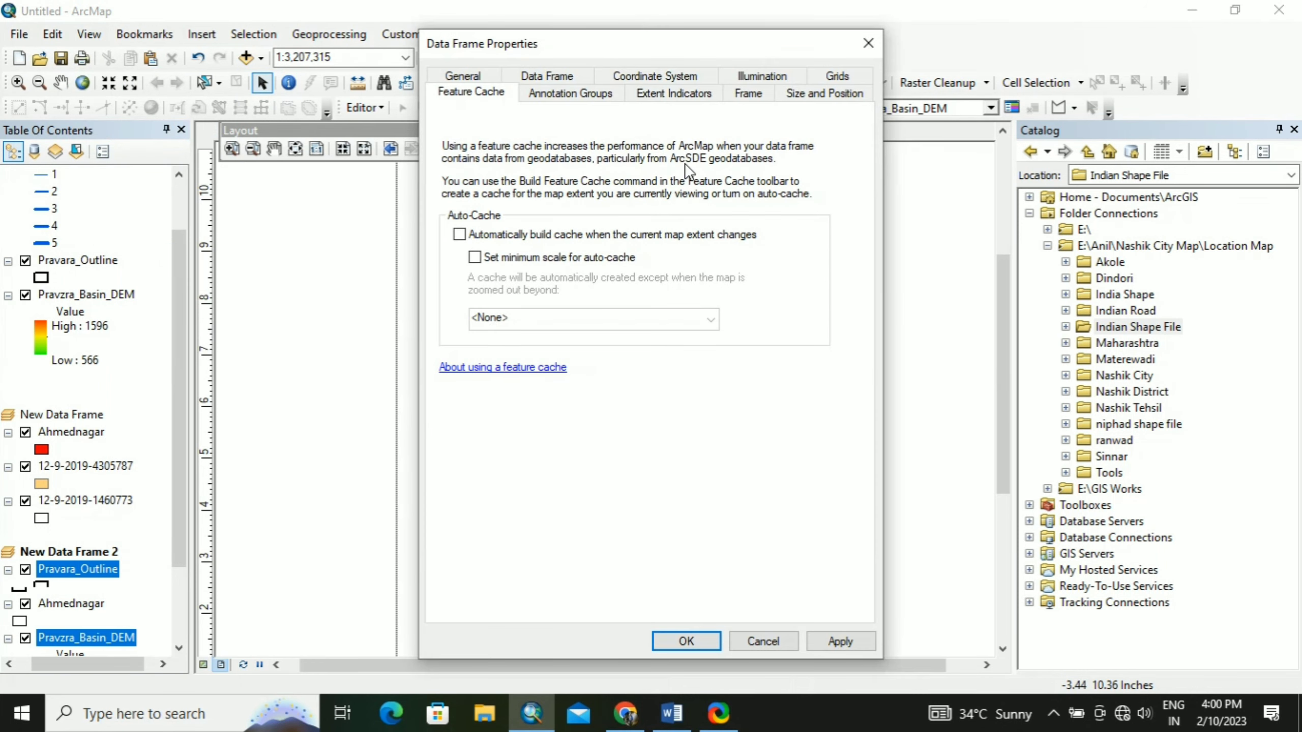
{"action": "left_click", "coordinate": [547, 75]}
{"action": "left_click", "coordinate": [832, 93]}
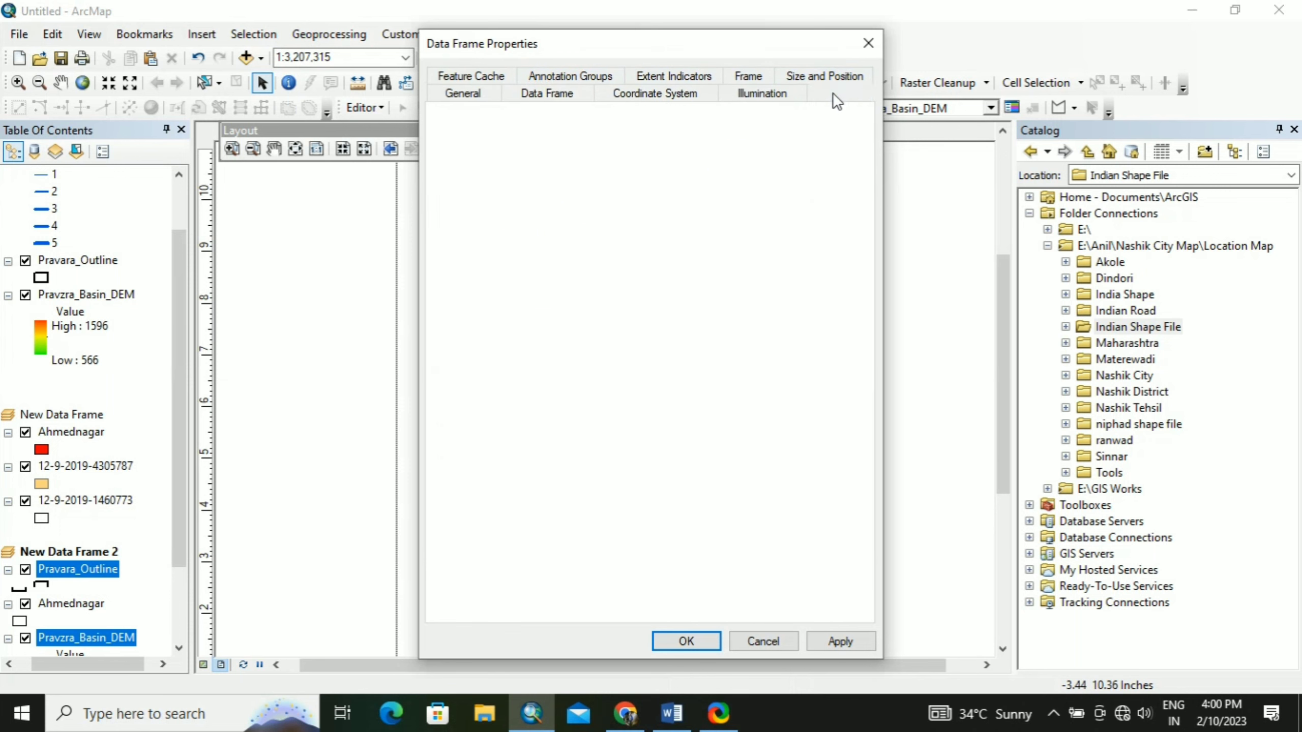
{"action": "left_click", "coordinate": [780, 152]}
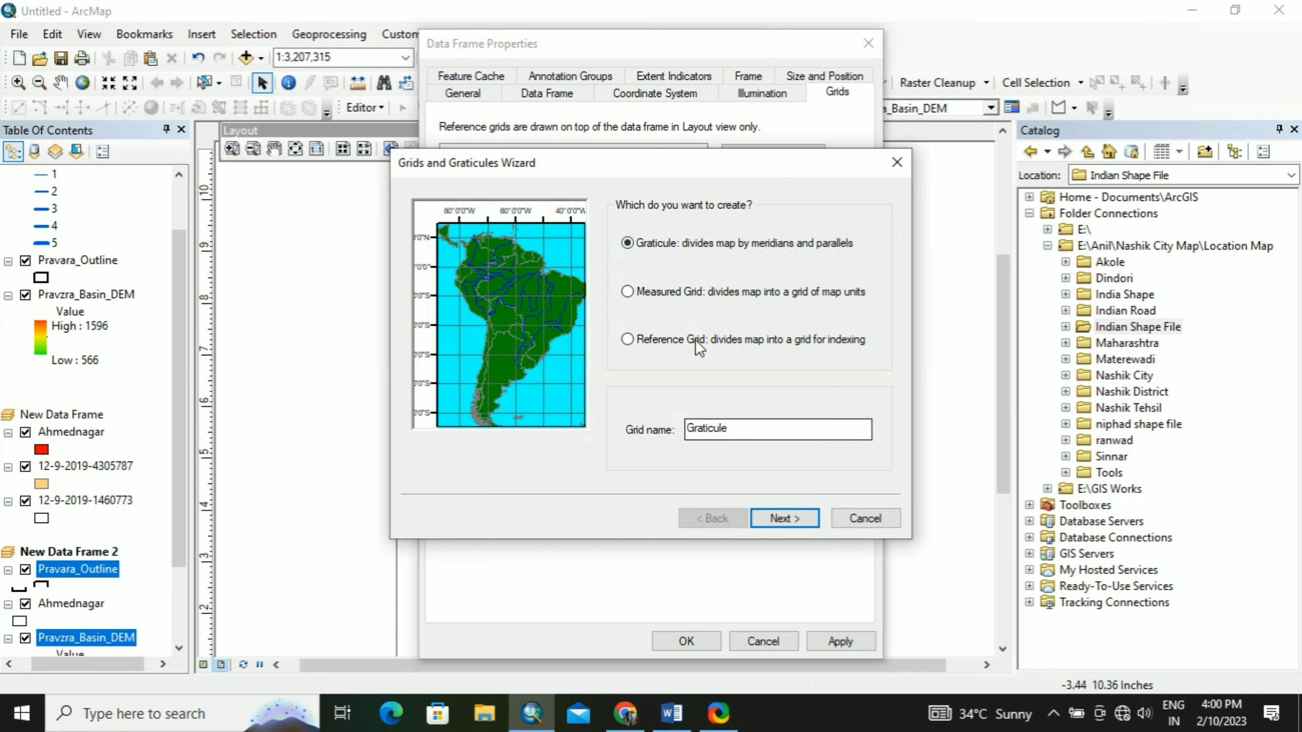
{"action": "left_click", "coordinate": [647, 294]}
{"action": "left_click", "coordinate": [630, 338]}
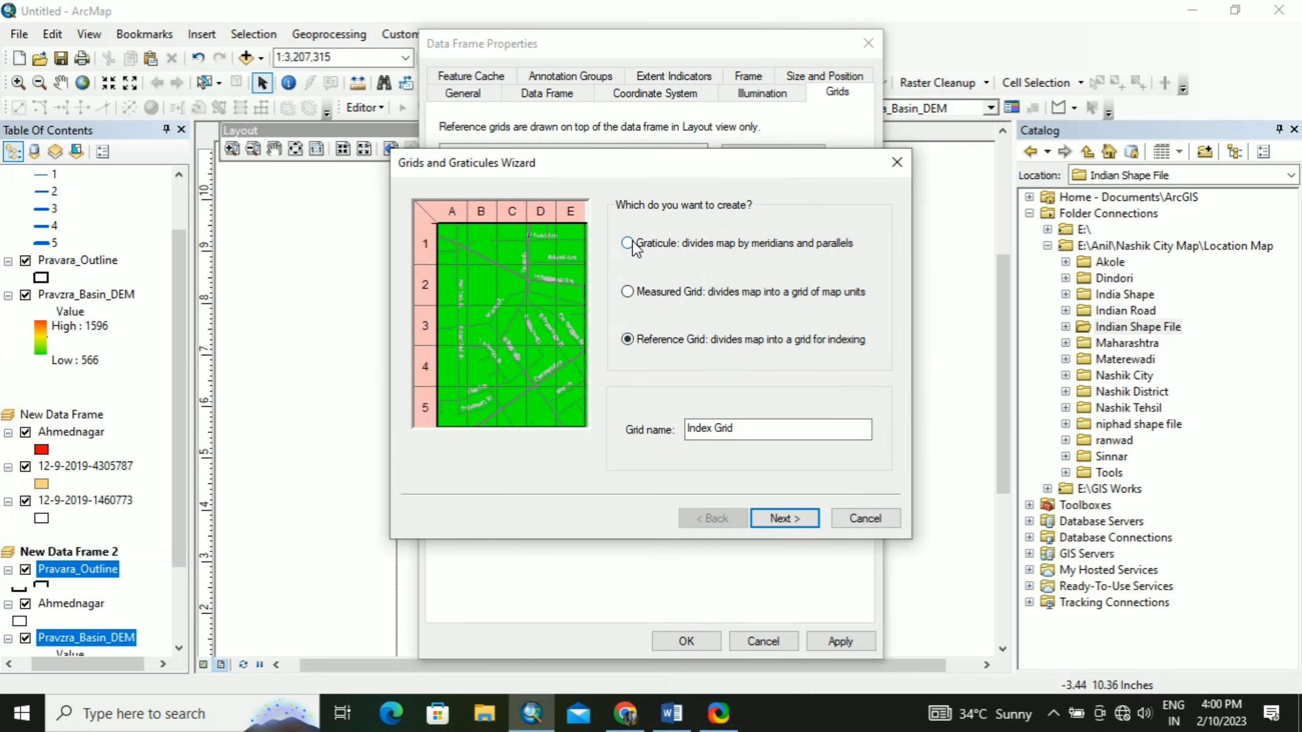
{"action": "left_click", "coordinate": [630, 242]}
{"action": "left_click", "coordinate": [784, 518]}
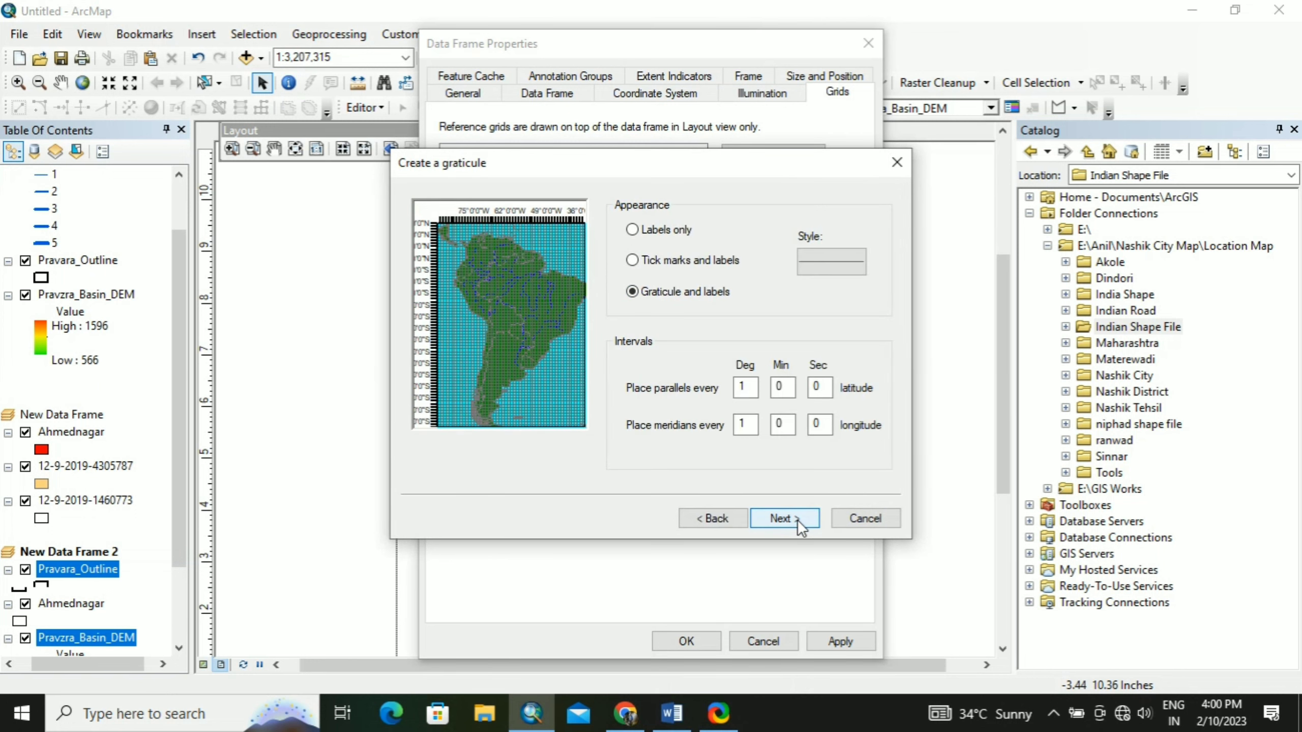
Finish the graticule as labels only with 1-degree intervals and a simple border, and apply it to New Data Frame 2
{"action": "left_click", "coordinate": [634, 229]}
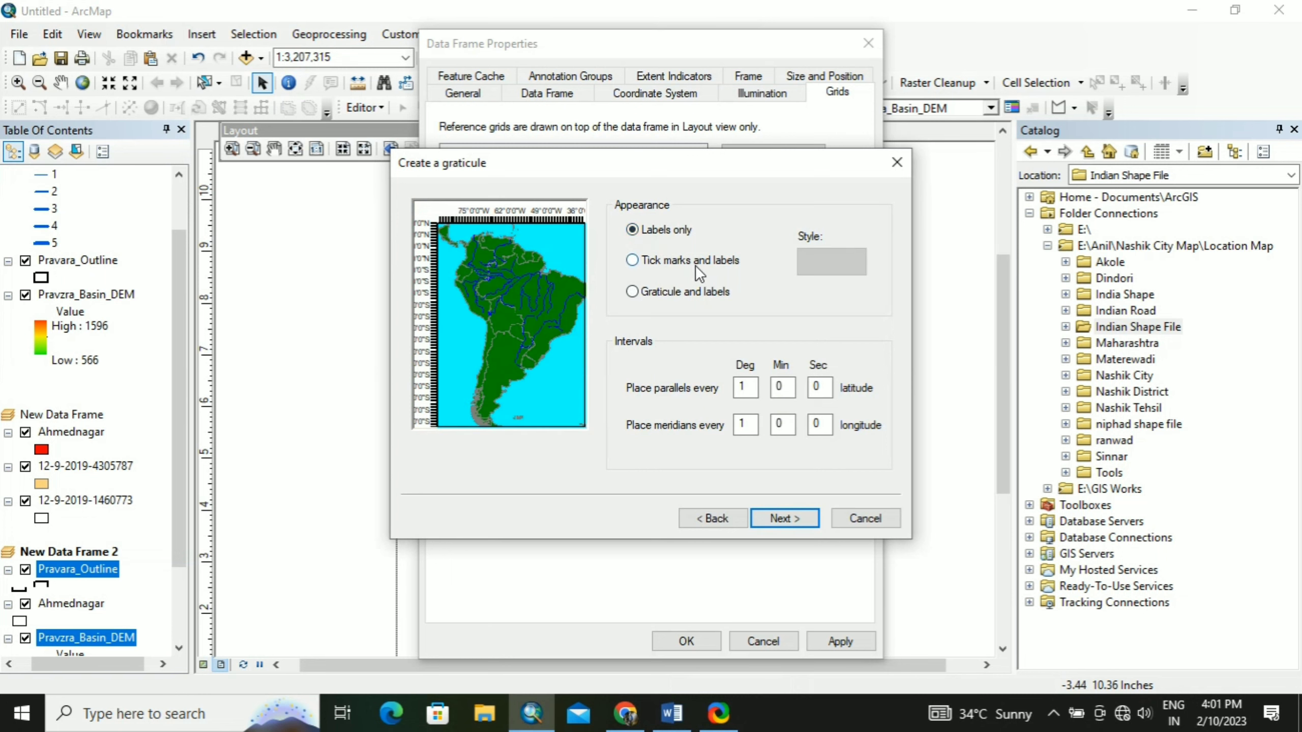
{"action": "left_click", "coordinate": [794, 517]}
{"action": "left_click", "coordinate": [794, 517]}
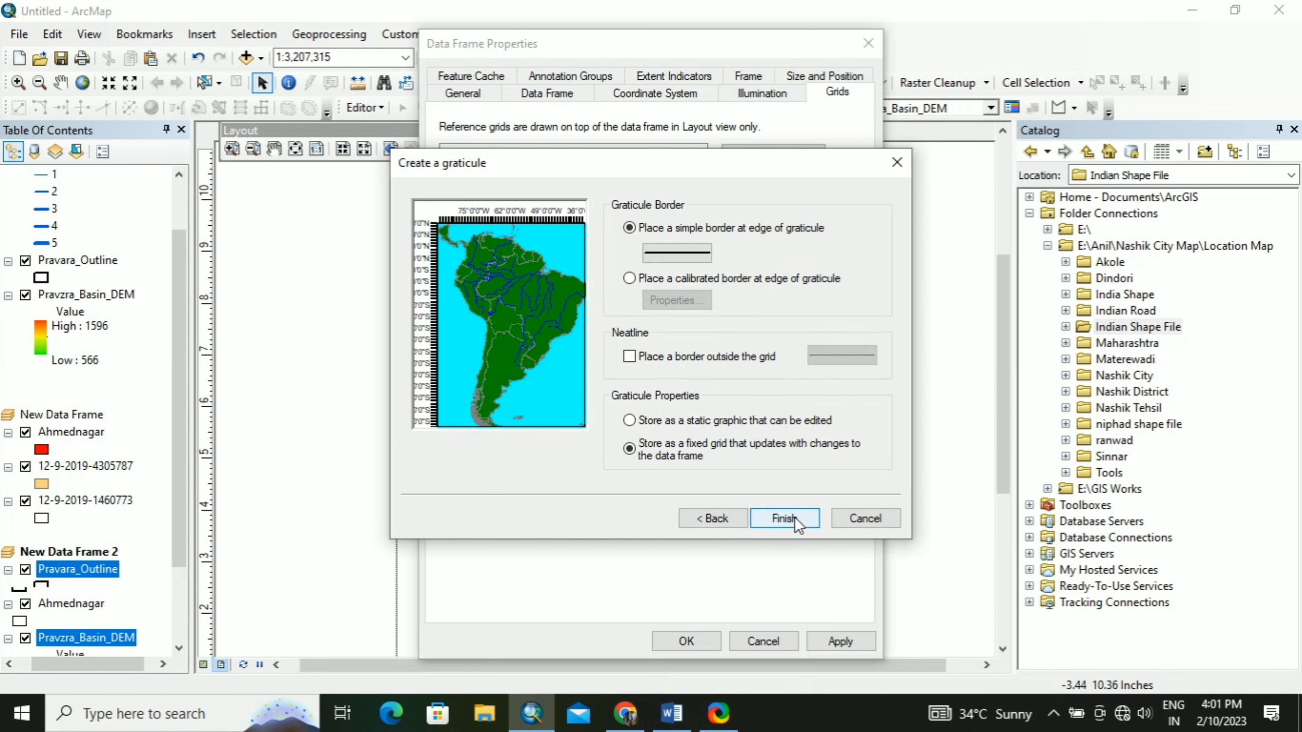
{"action": "left_click", "coordinate": [794, 517]}
{"action": "left_click", "coordinate": [840, 641]}
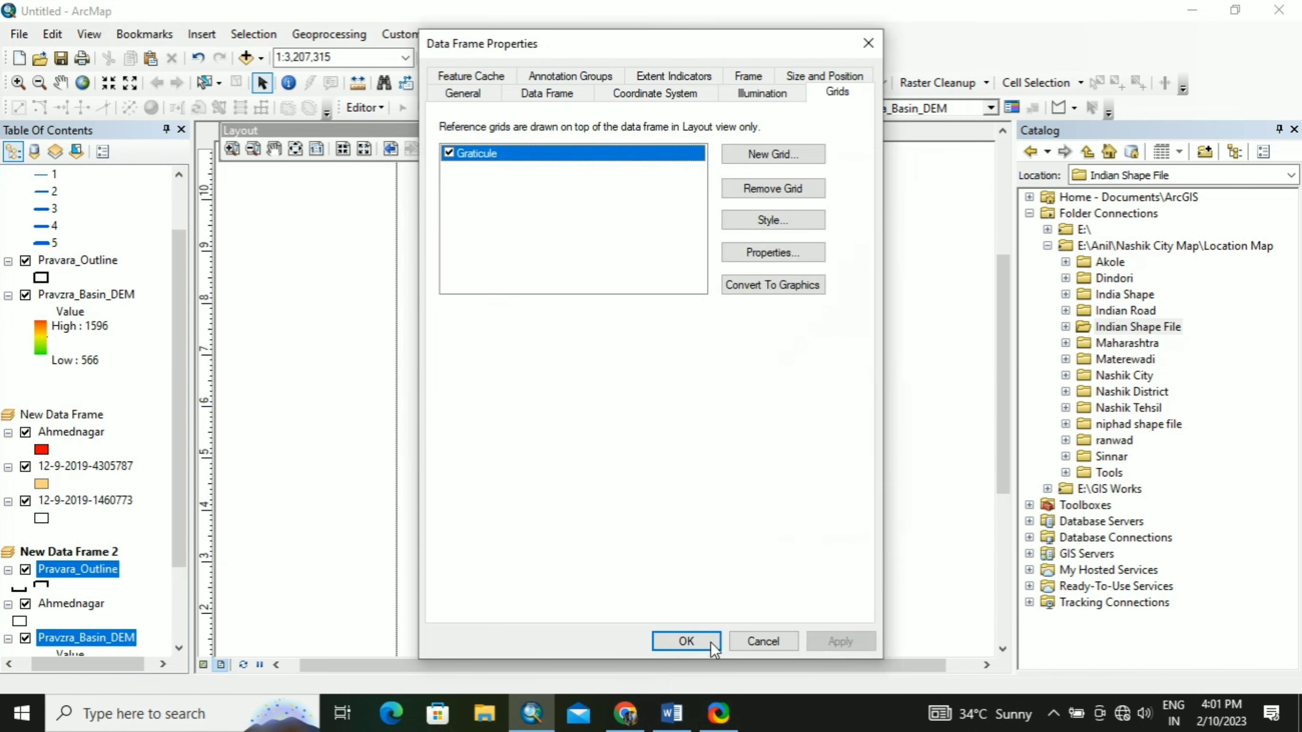
{"action": "left_click", "coordinate": [701, 639]}
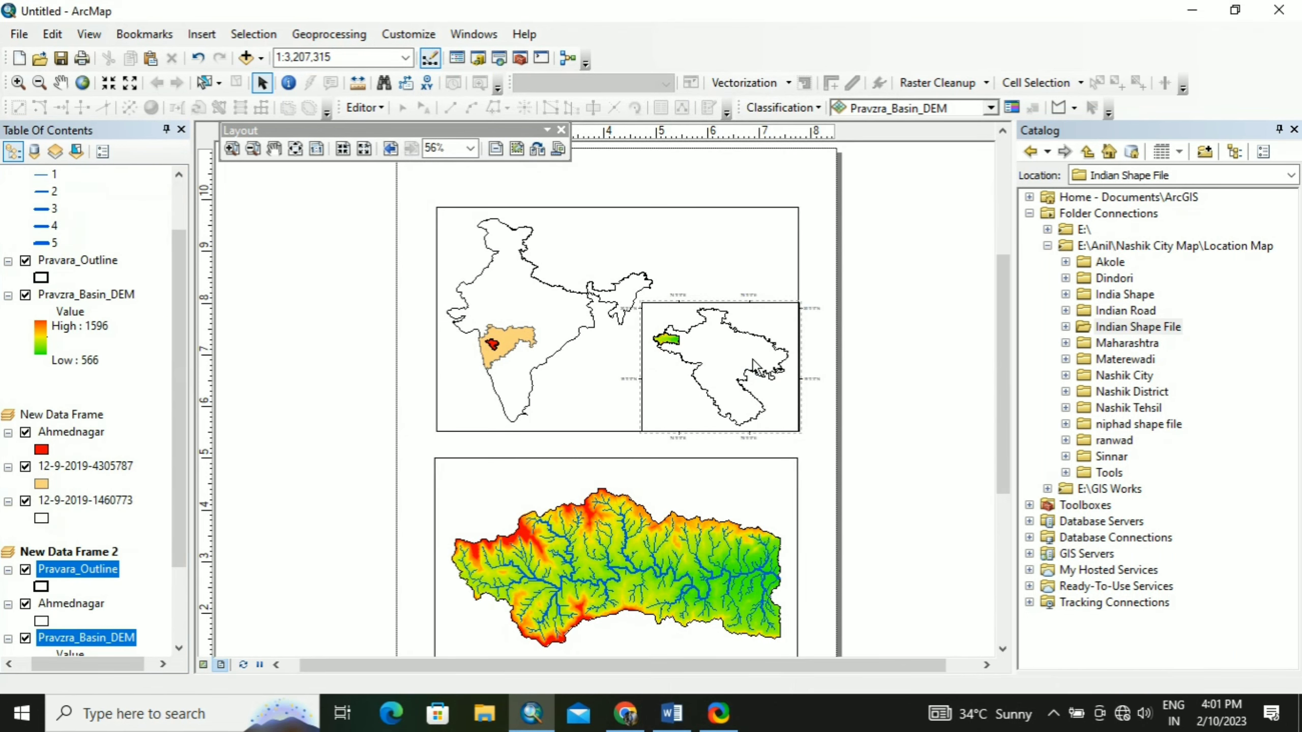
Change the graticule intervals of New Data Frame 2 to 30 minutes on both the X and Y axes, clearing the degree values
{"action": "left_click_drag", "start_coordinate": [185, 474], "coordinate": [171, 538]}
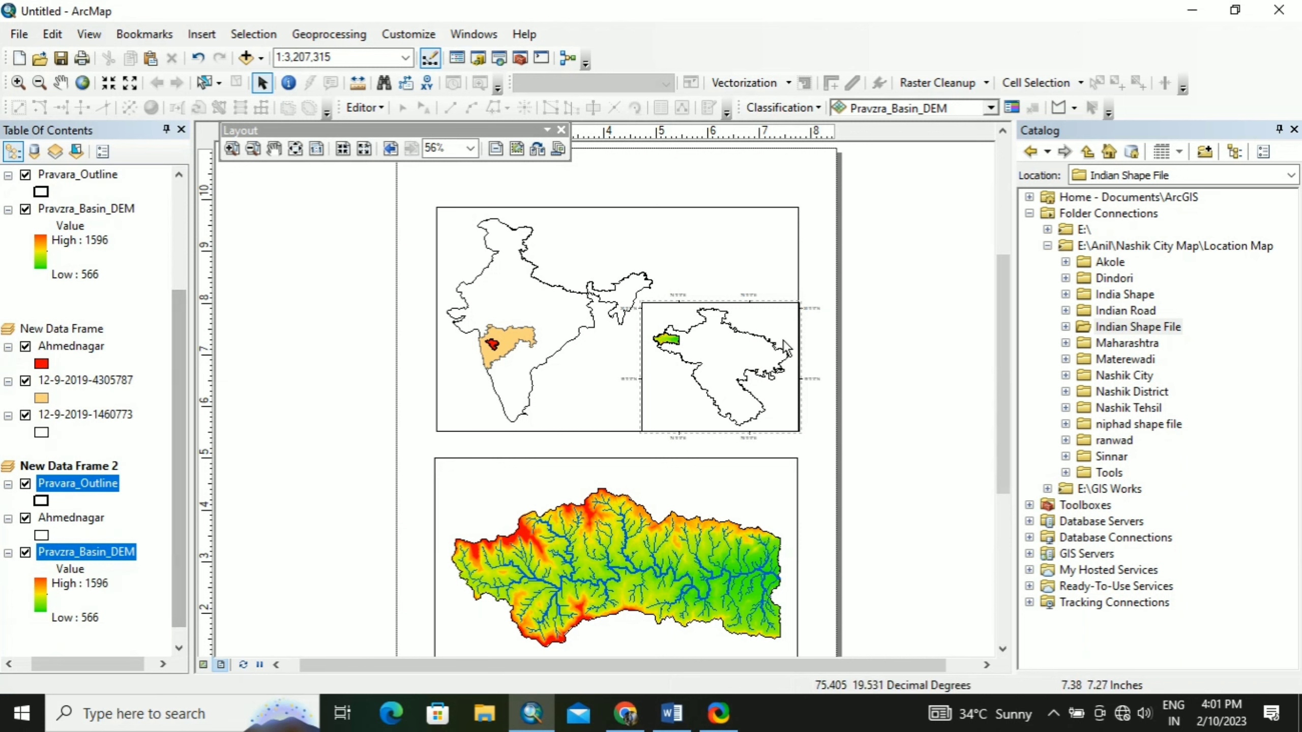
{"action": "right_click", "coordinate": [781, 301]}
{"action": "left_click", "coordinate": [855, 649]}
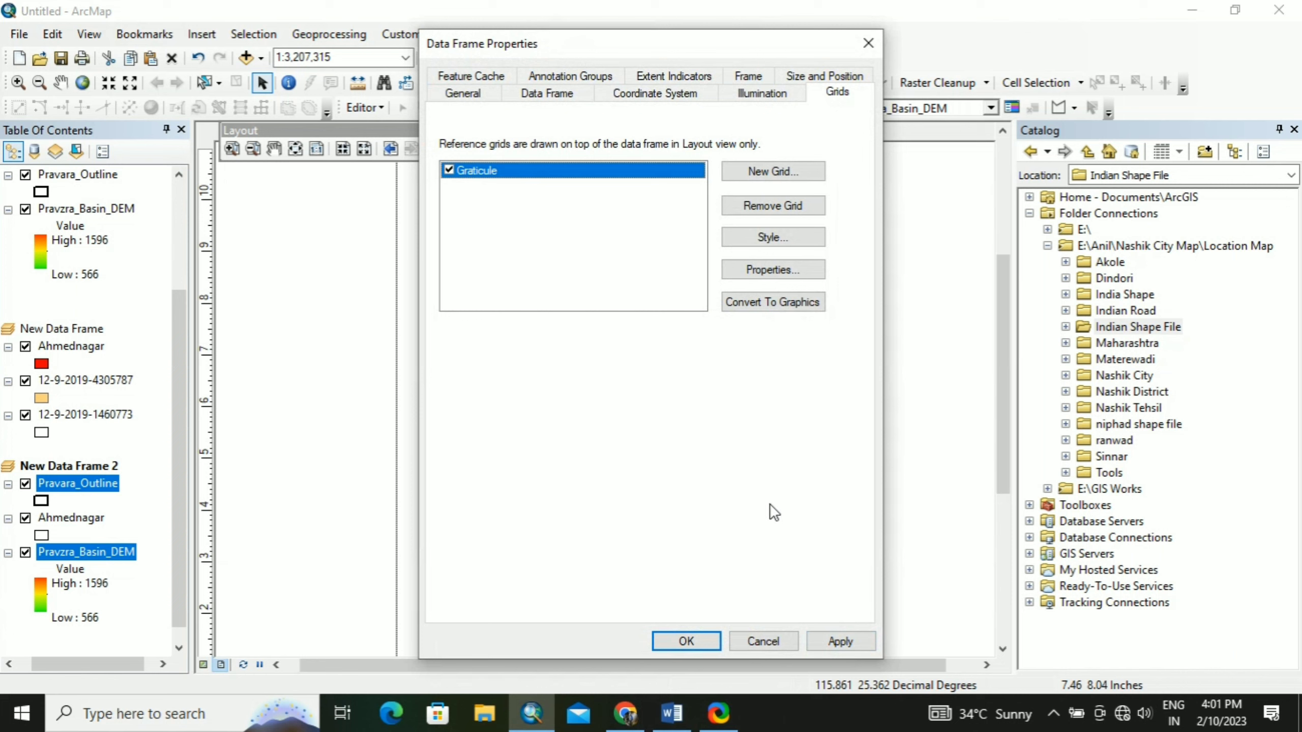
{"action": "left_click", "coordinate": [787, 268]}
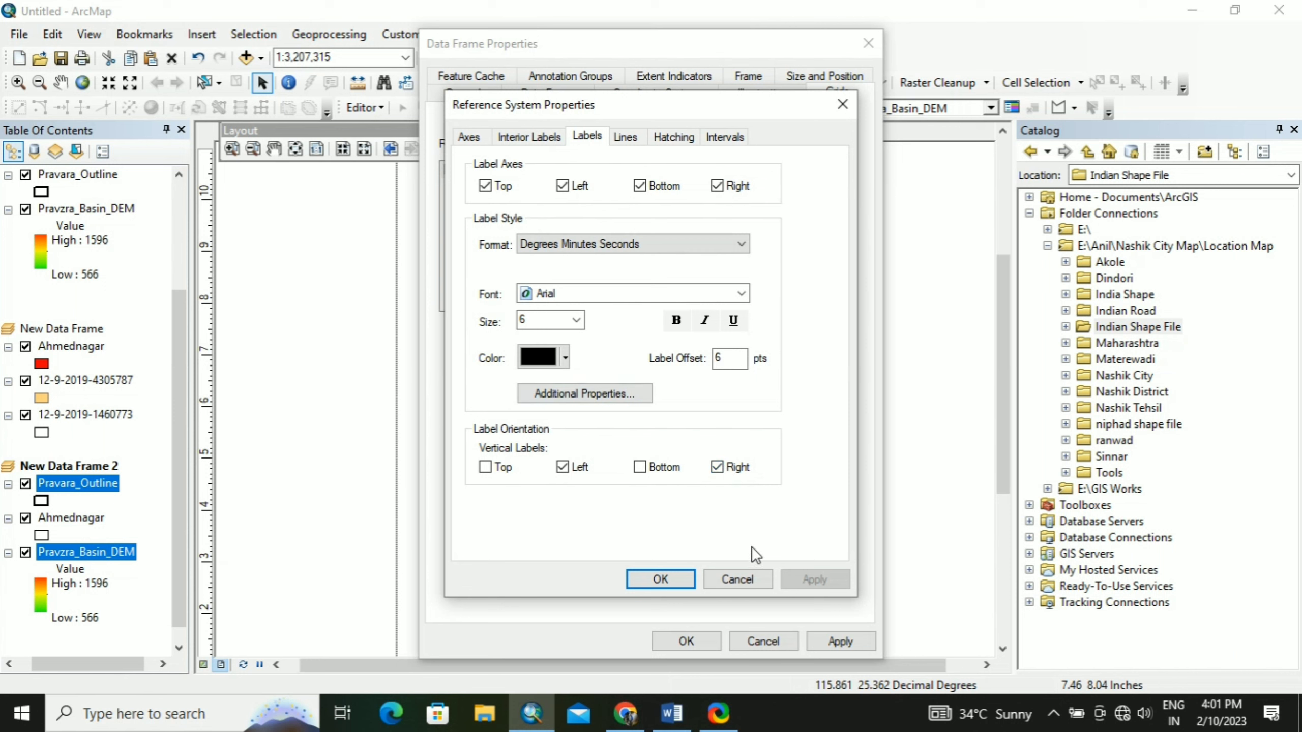
{"action": "left_click", "coordinate": [724, 138]}
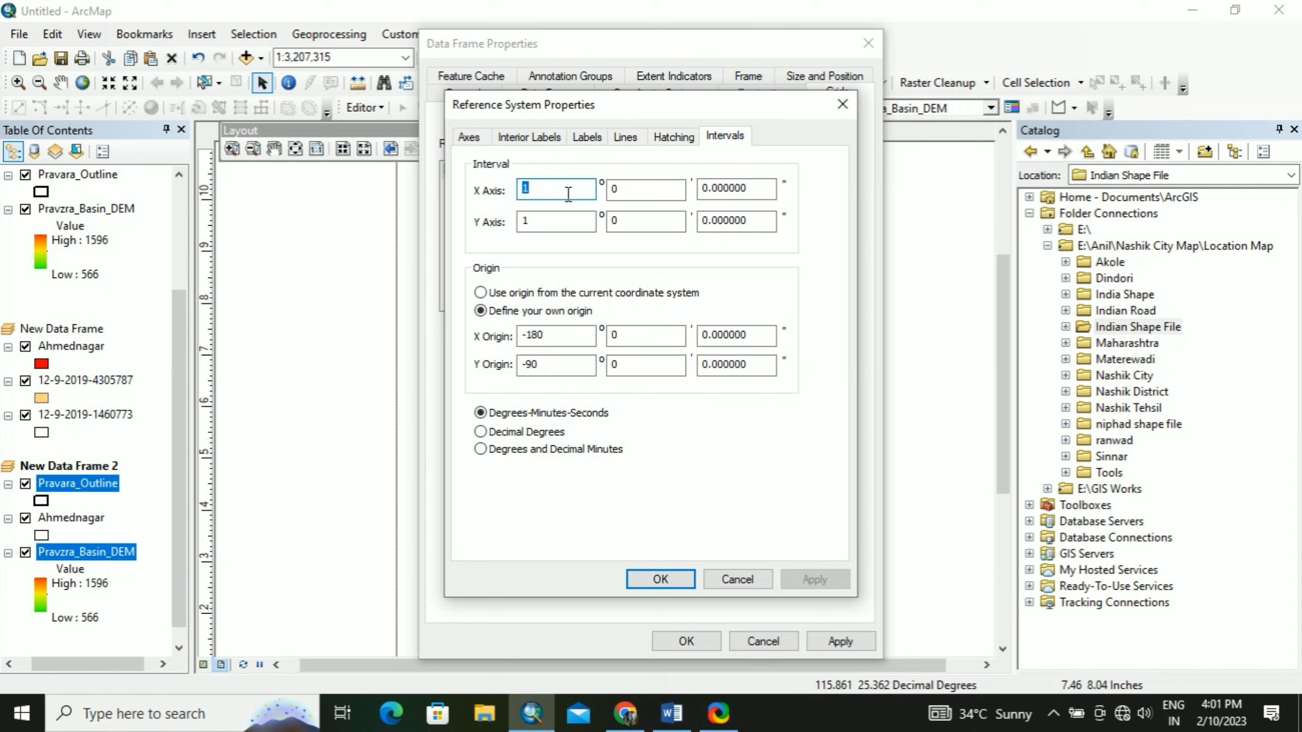
{"action": "left_click", "coordinate": [539, 221]}
{"action": "key", "text": "BackSpace"}
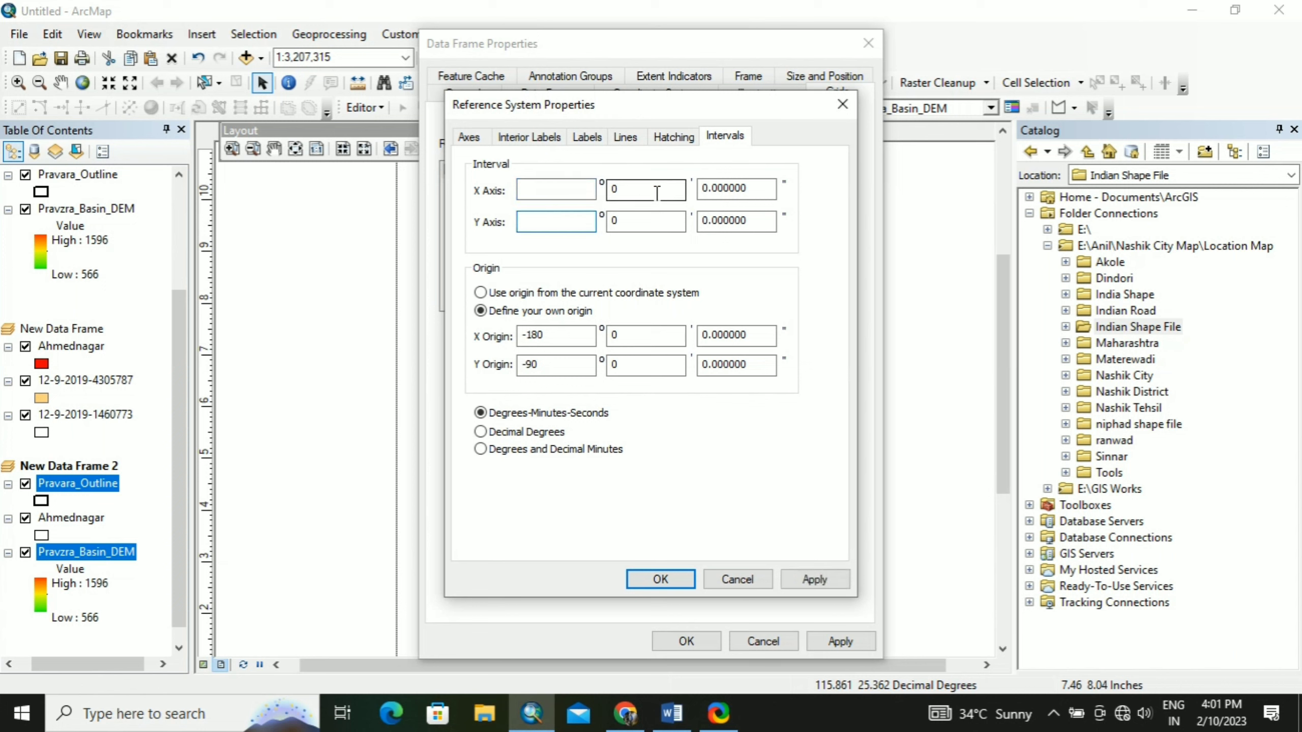
{"action": "left_click", "coordinate": [656, 193]}
{"action": "type", "text": "30"}
{"action": "left_click", "coordinate": [634, 225]}
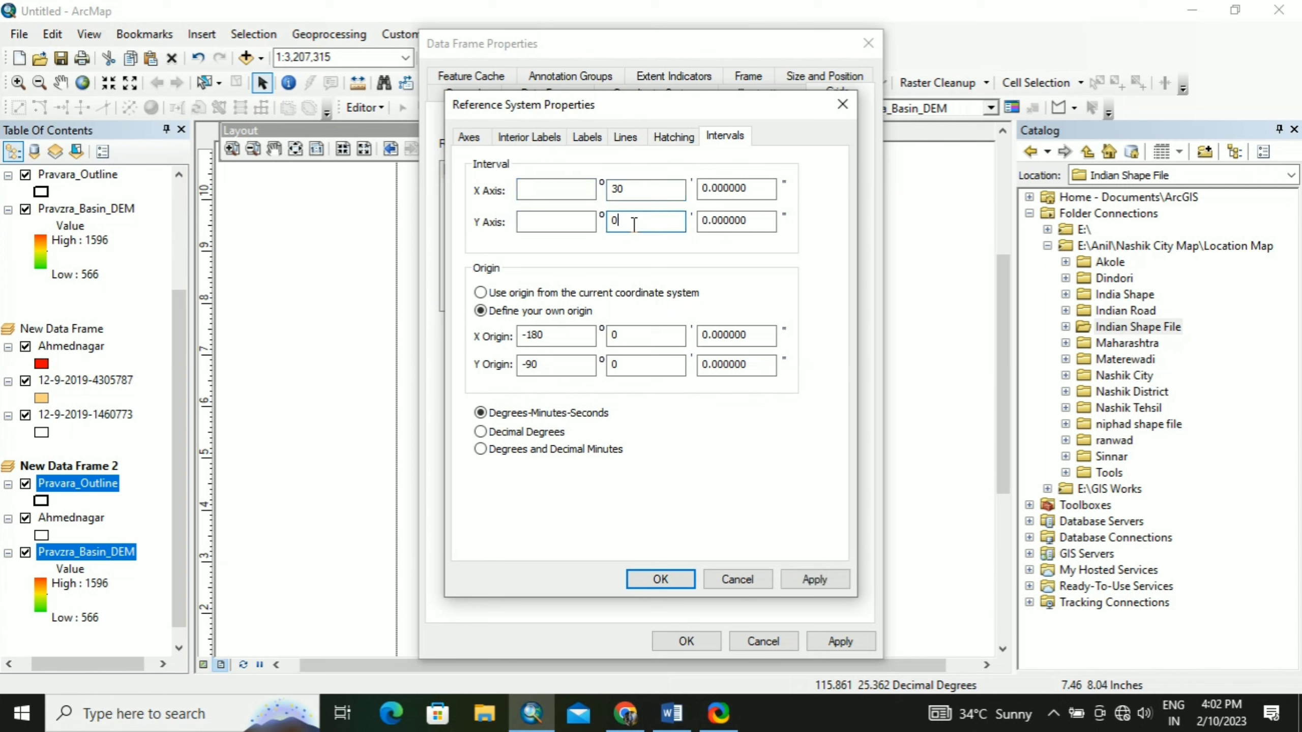
{"action": "type", "text": "30"}
{"action": "left_click", "coordinate": [809, 577]}
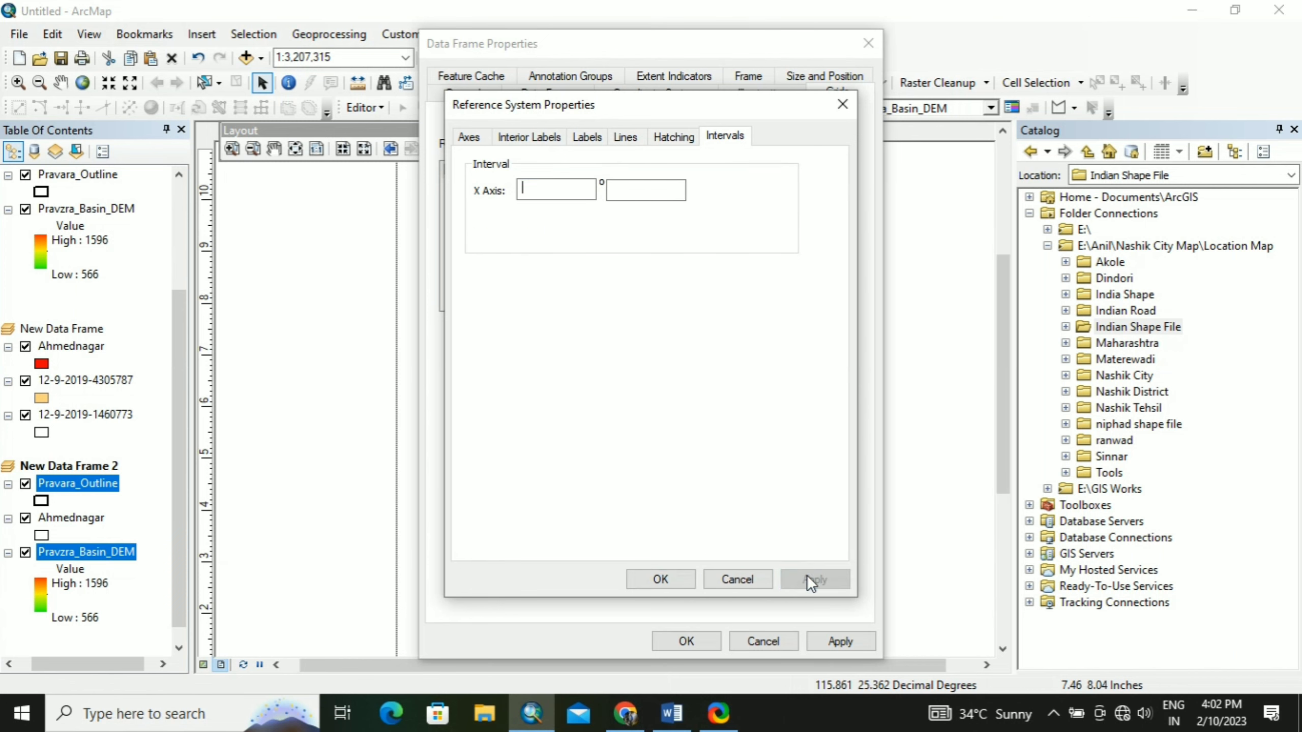
Confirm the graticule intervals, then shrink and reposition the Ahmednagar inset so its coordinate labels fit inside the India–Maharashtra frame
{"action": "left_click", "coordinate": [661, 578]}
{"action": "left_click", "coordinate": [703, 638]}
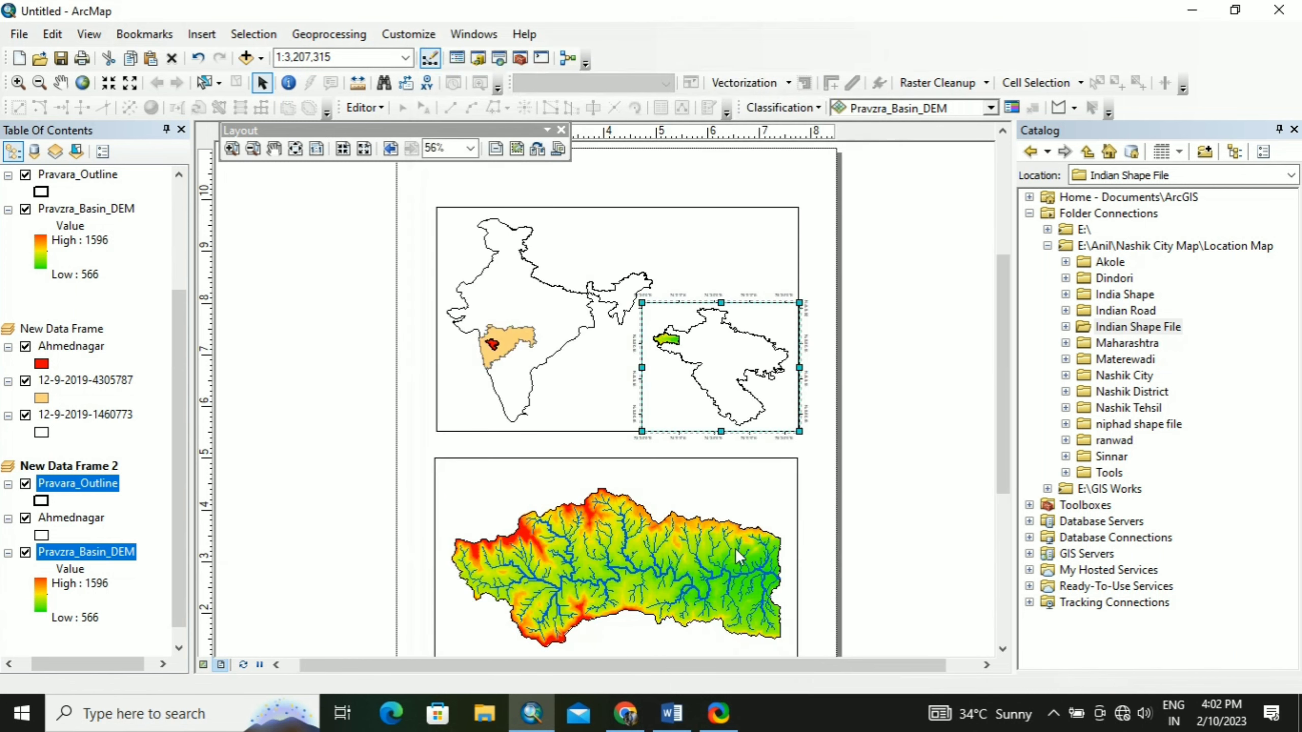
{"action": "left_click_drag", "start_coordinate": [738, 384], "coordinate": [719, 364]}
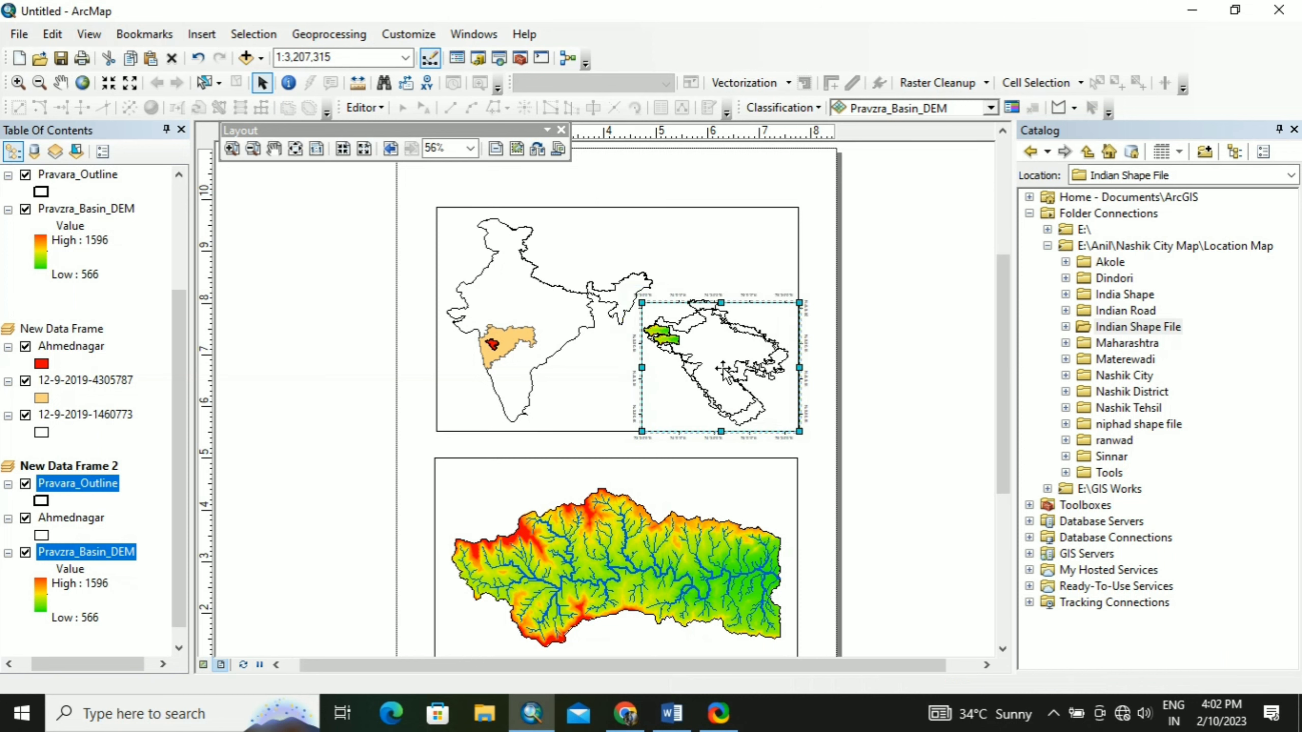
{"action": "left_click_drag", "start_coordinate": [634, 305], "coordinate": [642, 312]}
{"action": "left_click_drag", "start_coordinate": [707, 353], "coordinate": [701, 349]}
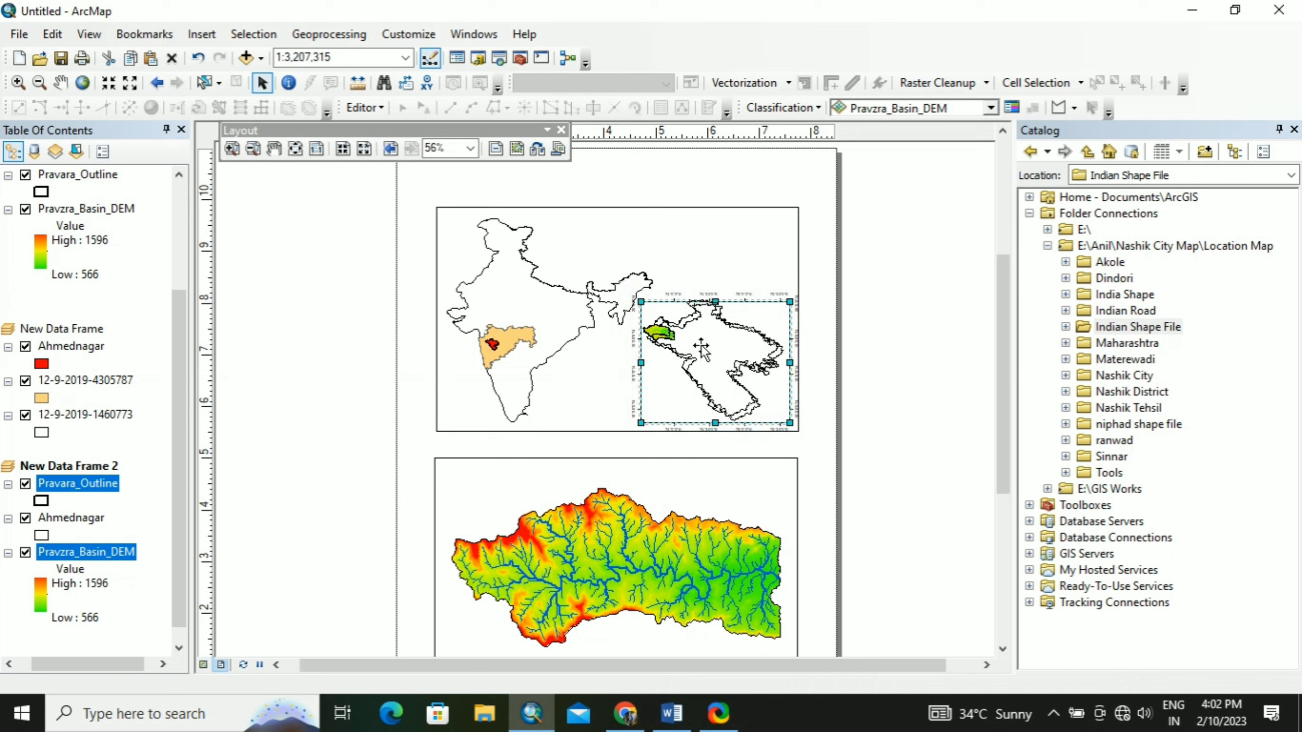
{"action": "left_click_drag", "start_coordinate": [636, 298], "coordinate": [645, 309]}
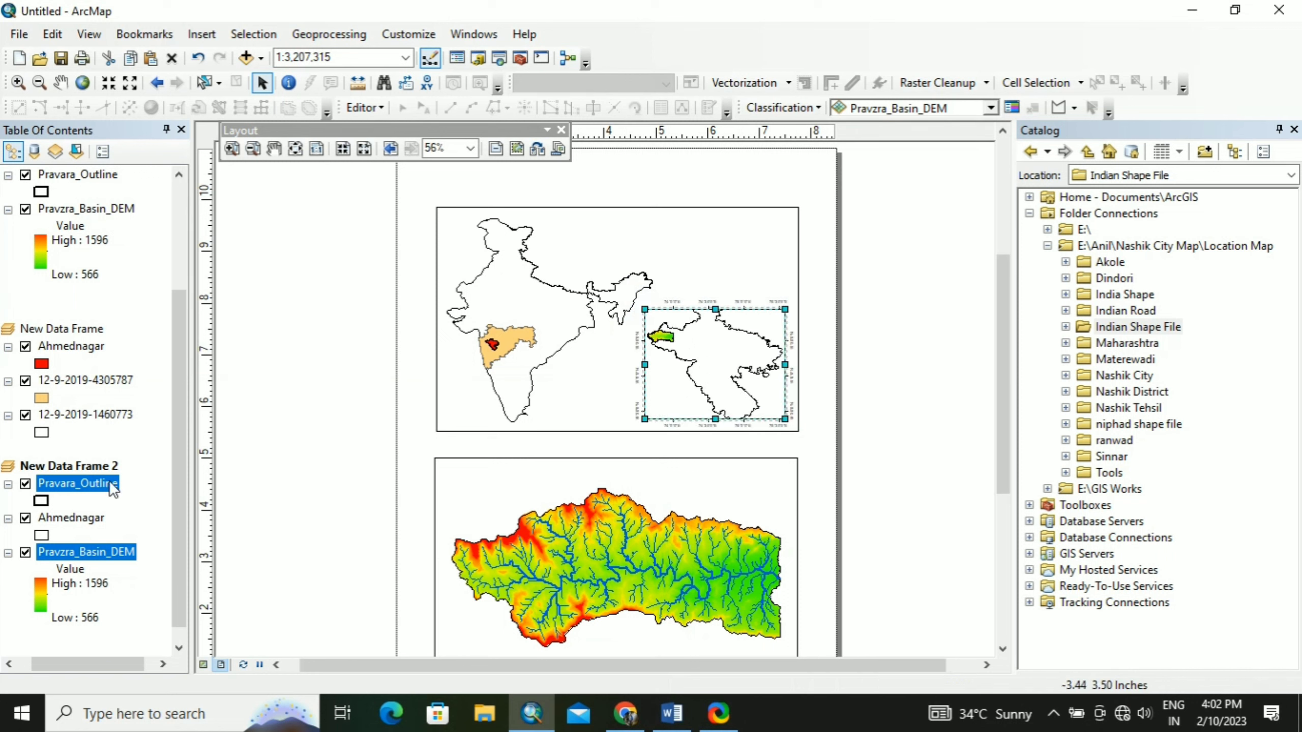
Zoom New Data Frame 2 to the extent of its Ahmednagar layer
{"action": "right_click", "coordinate": [100, 466]}
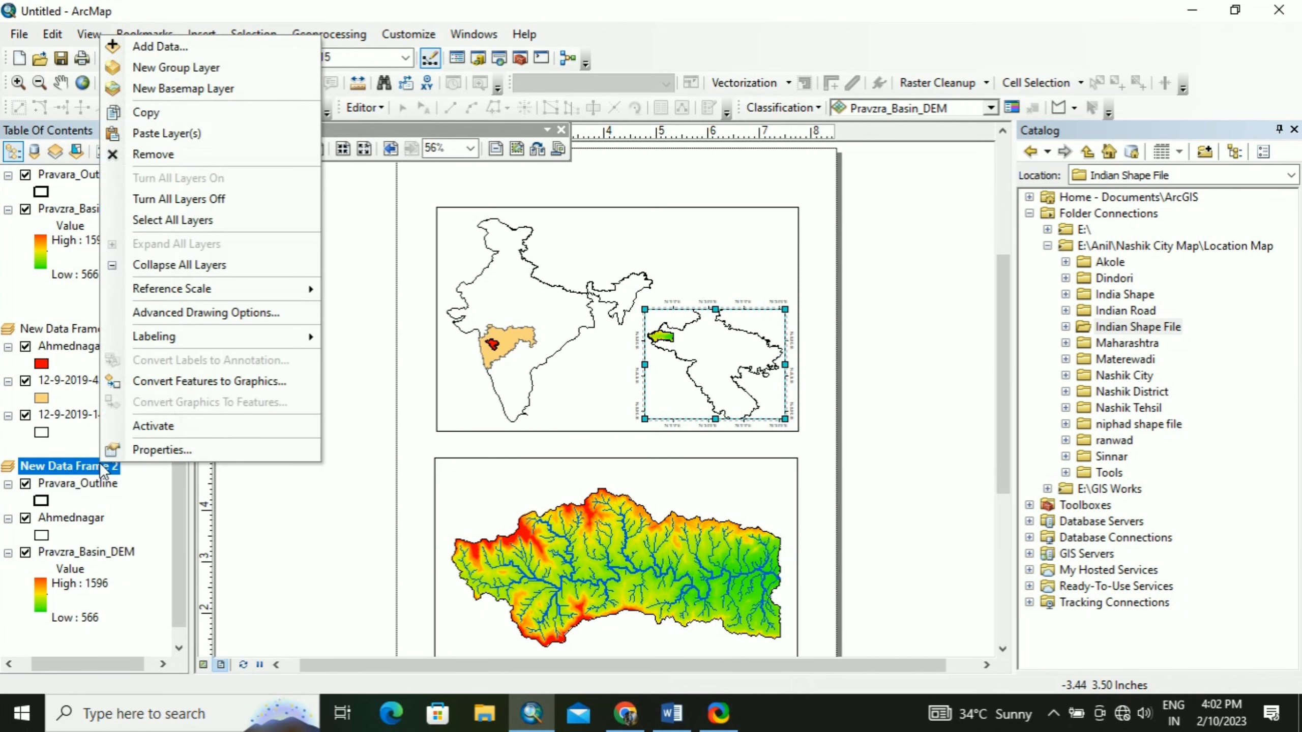
{"action": "right_click", "coordinate": [88, 521]}
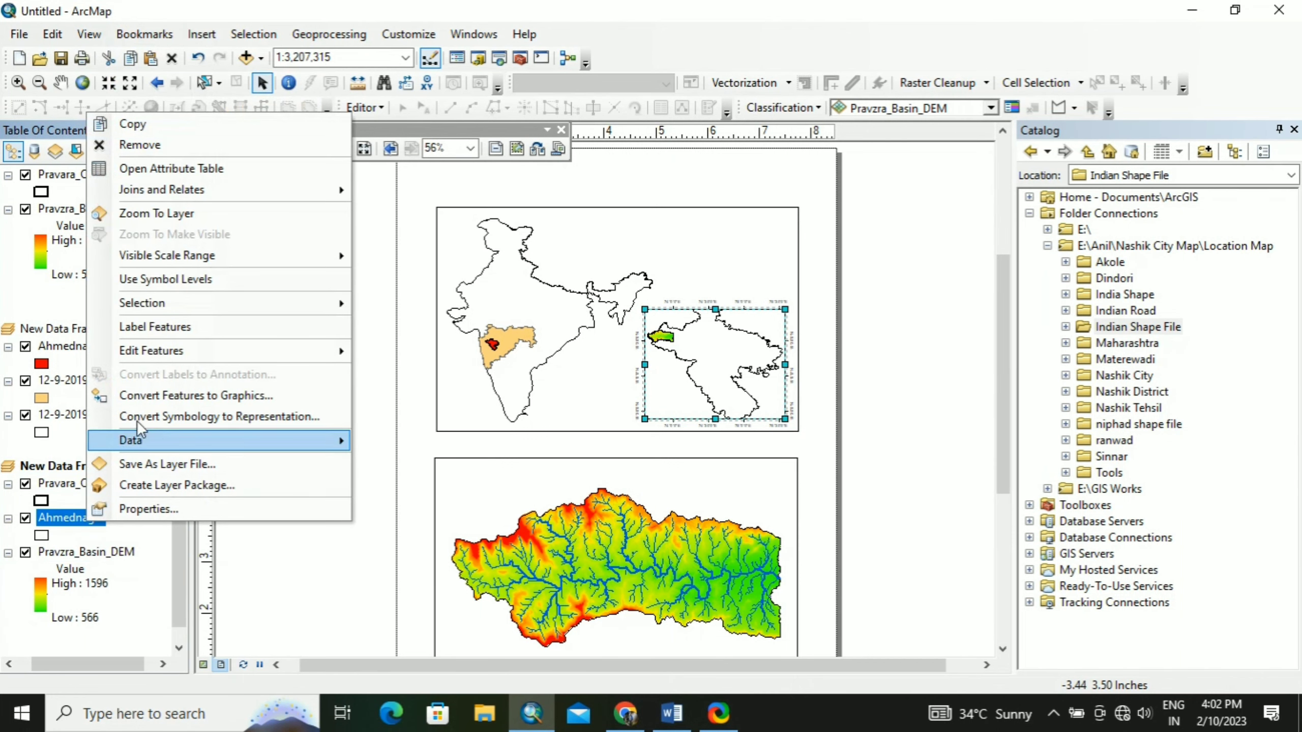
{"action": "left_click", "coordinate": [215, 210]}
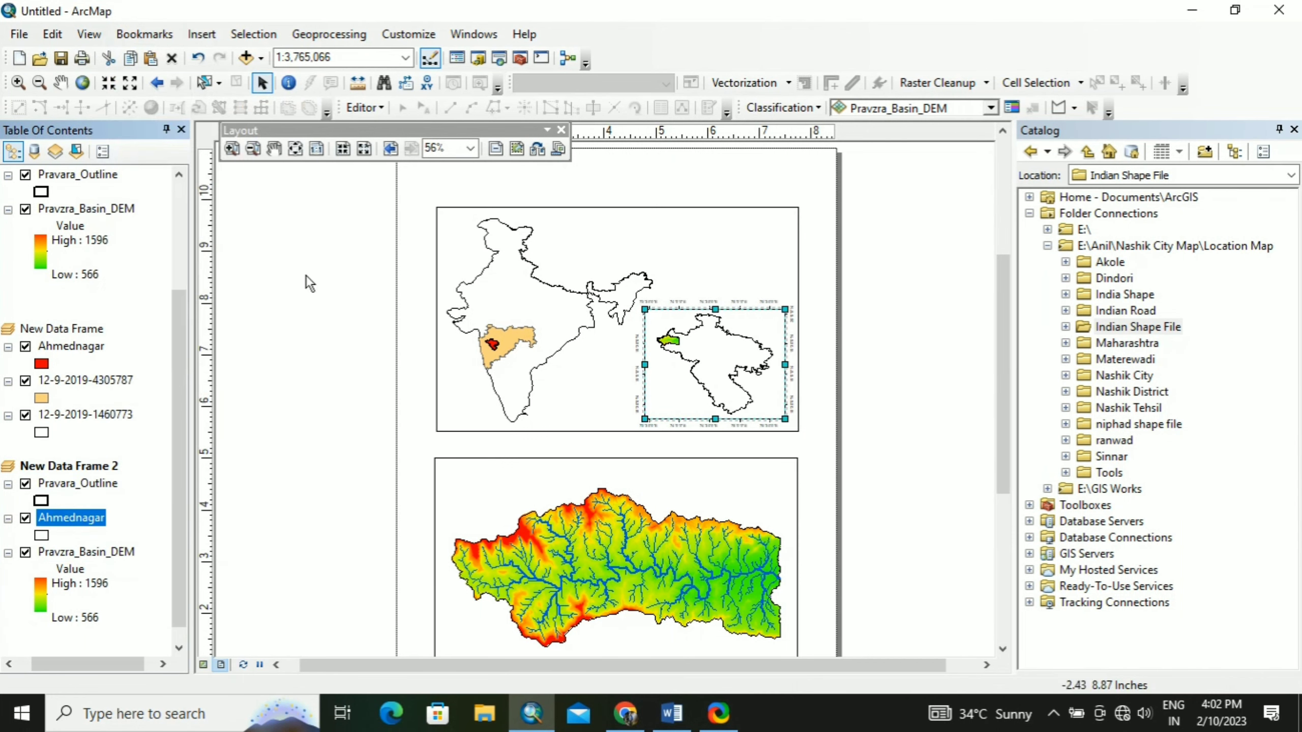
Add a labels-only graticule with 10-degree intervals and a simple border to the India–Maharashtra frame
{"action": "left_click", "coordinate": [482, 430]}
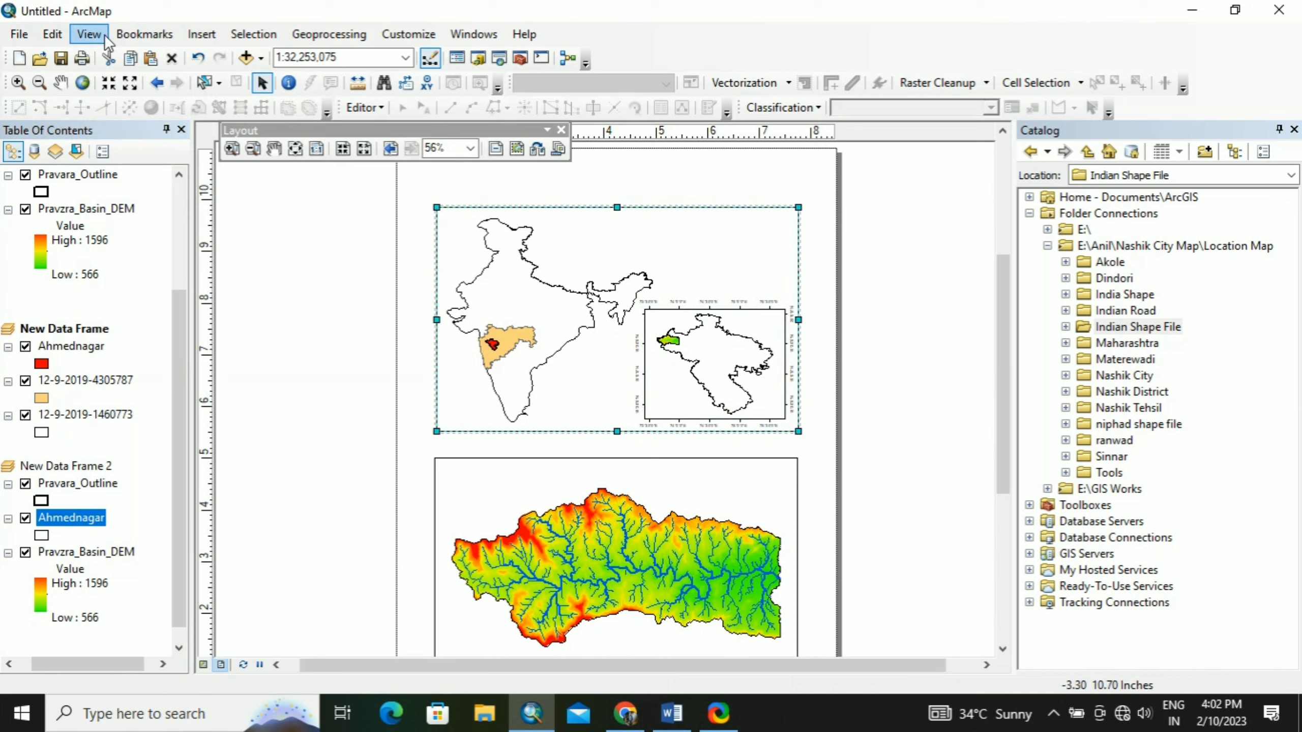
{"action": "left_click", "coordinate": [89, 34]}
{"action": "left_click", "coordinate": [146, 252]}
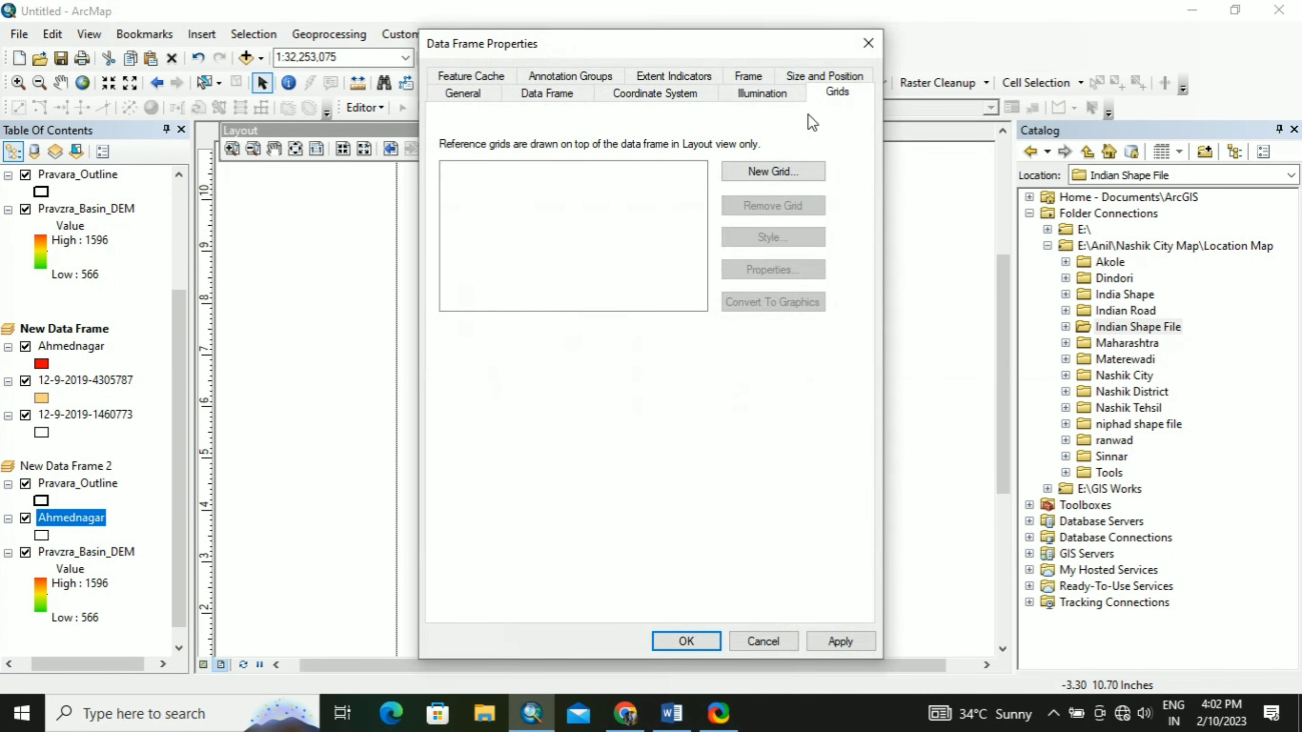
{"action": "left_click", "coordinate": [789, 172]}
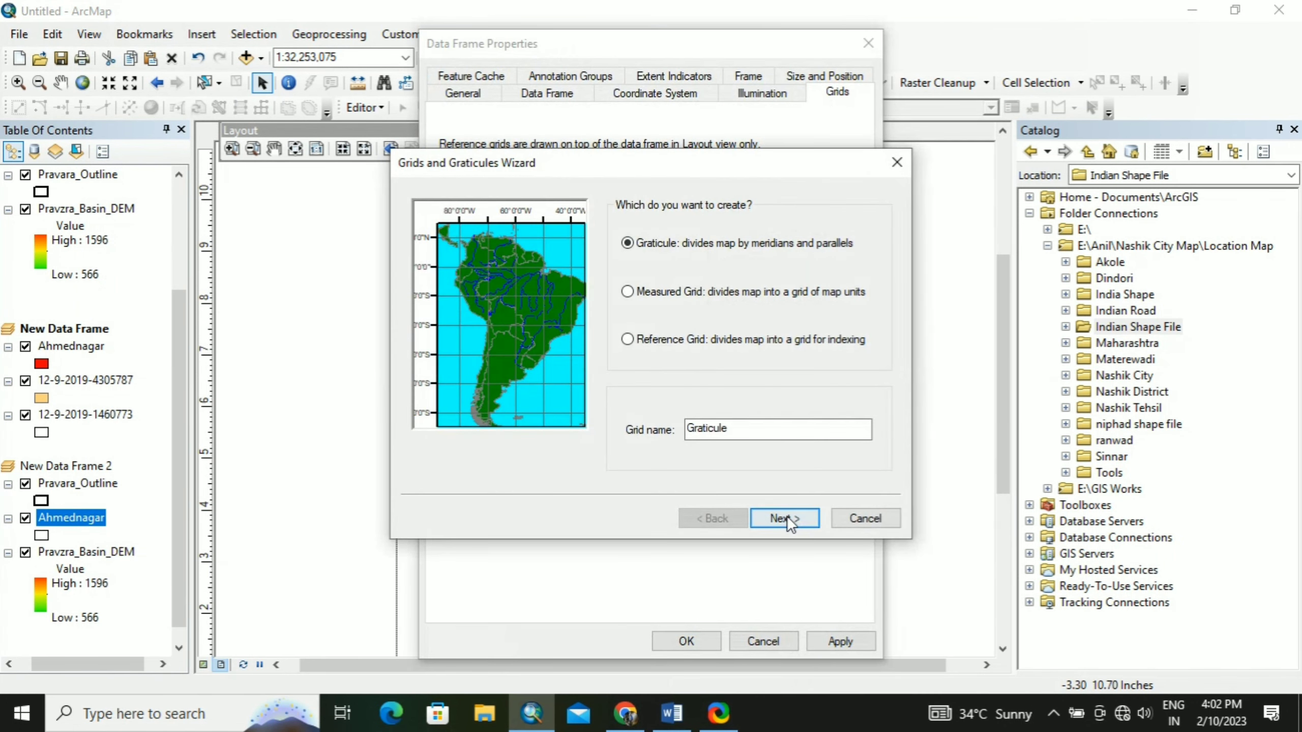
{"action": "left_click", "coordinate": [784, 518]}
{"action": "left_click", "coordinate": [649, 231]}
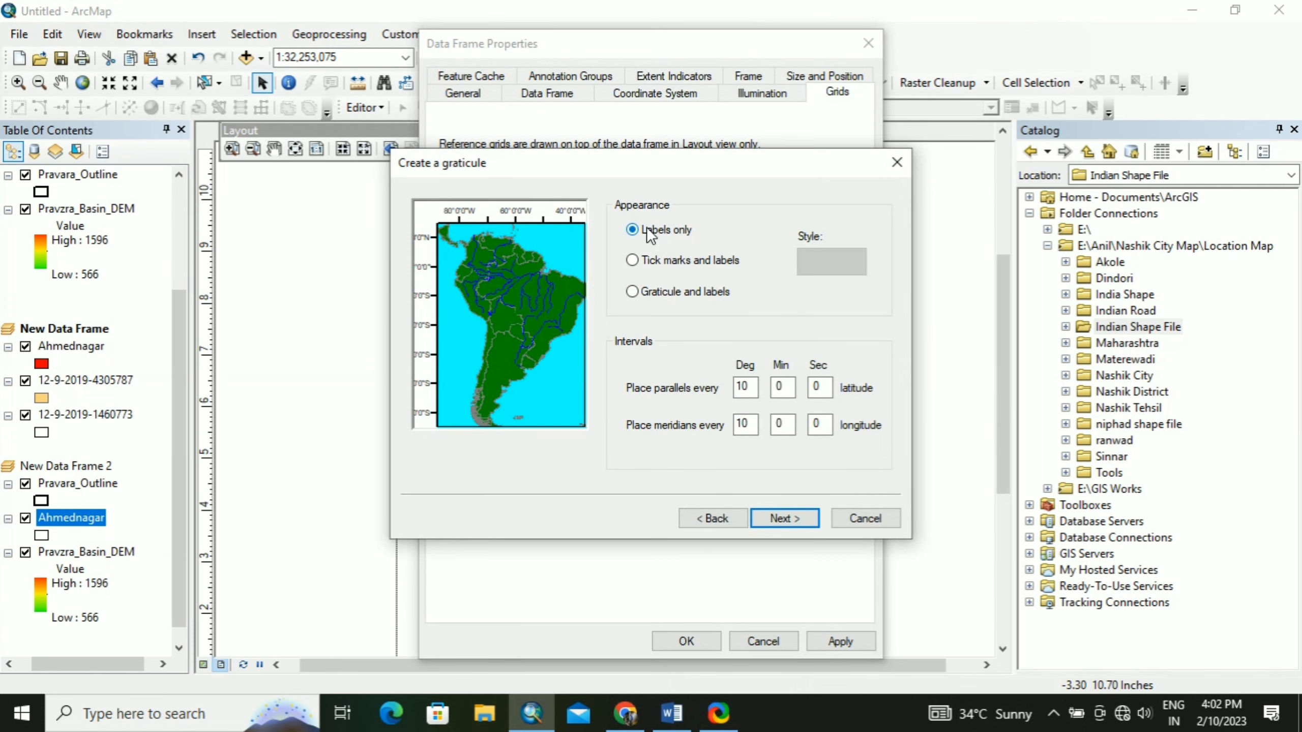
{"action": "left_click", "coordinate": [790, 518]}
{"action": "left_click", "coordinate": [789, 519]}
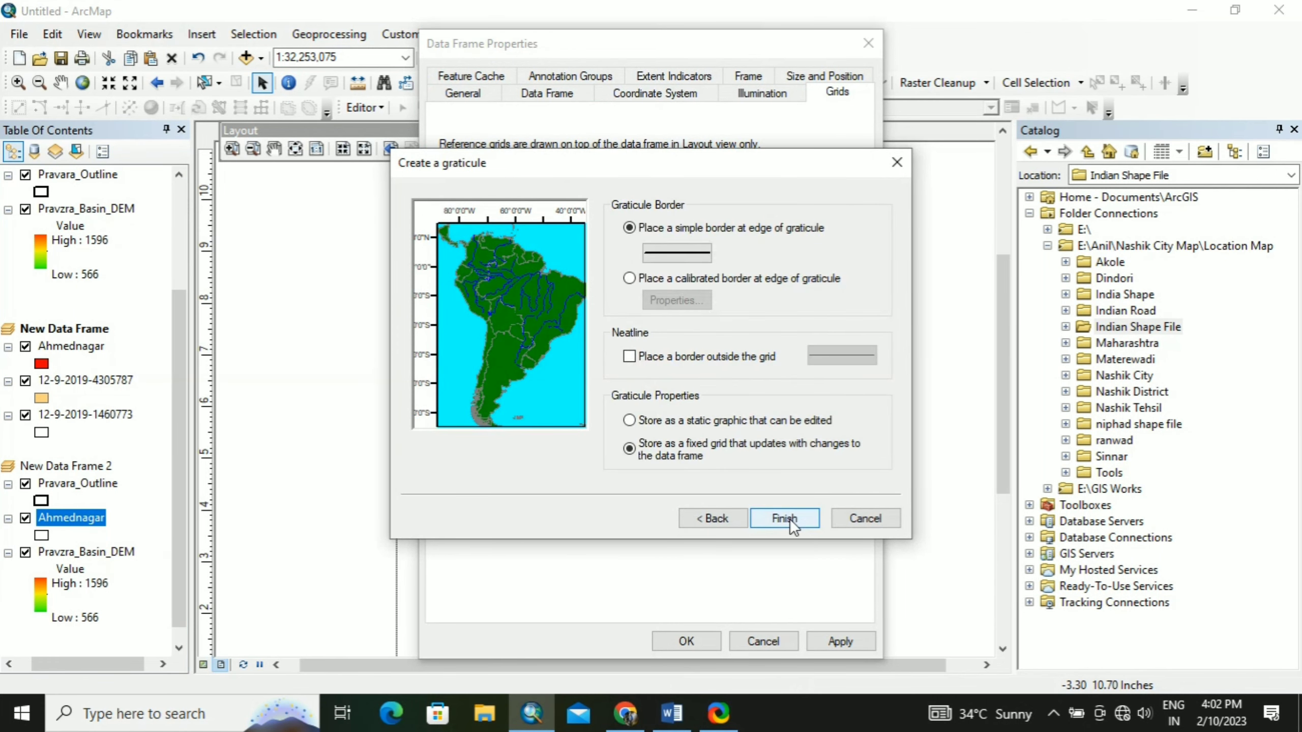
{"action": "left_click", "coordinate": [790, 519]}
{"action": "left_click", "coordinate": [840, 642]}
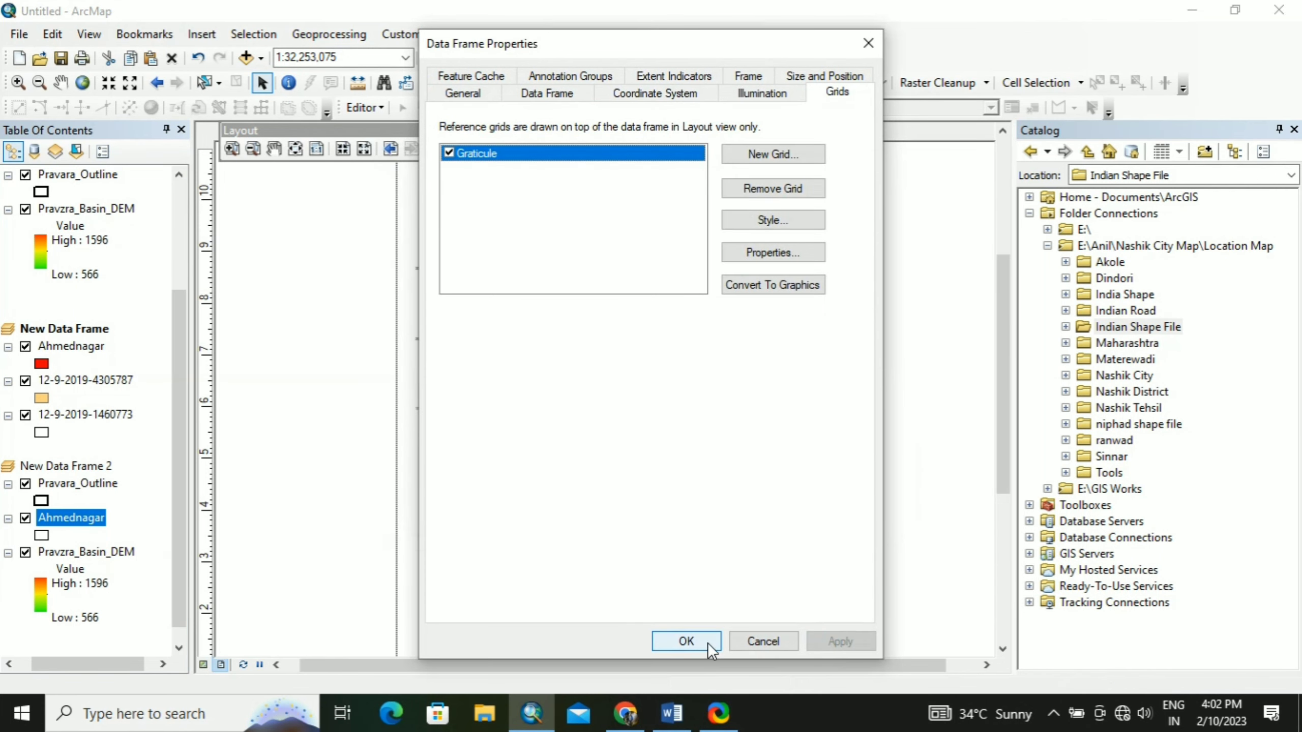
{"action": "left_click", "coordinate": [707, 643]}
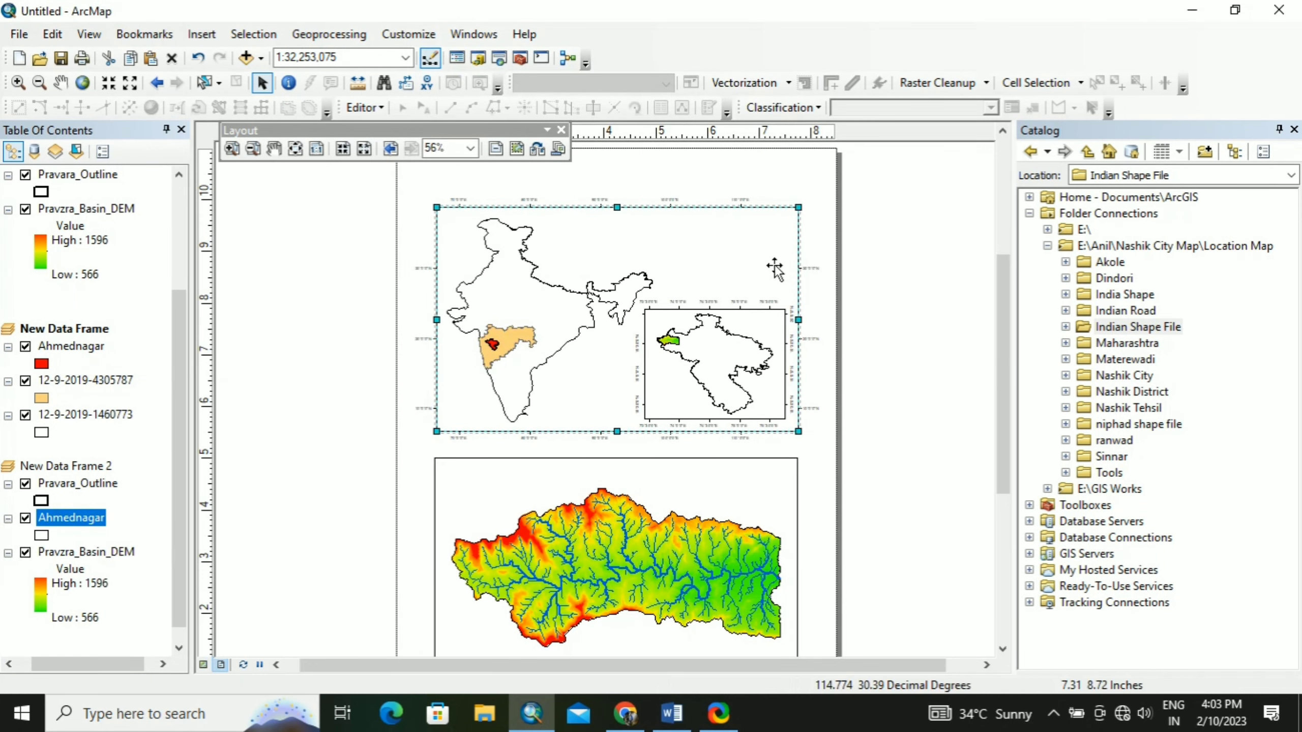
Set the left and right graticule labels of the India–Maharashtra frame to vertical orientation
{"action": "right_click", "coordinate": [730, 206]}
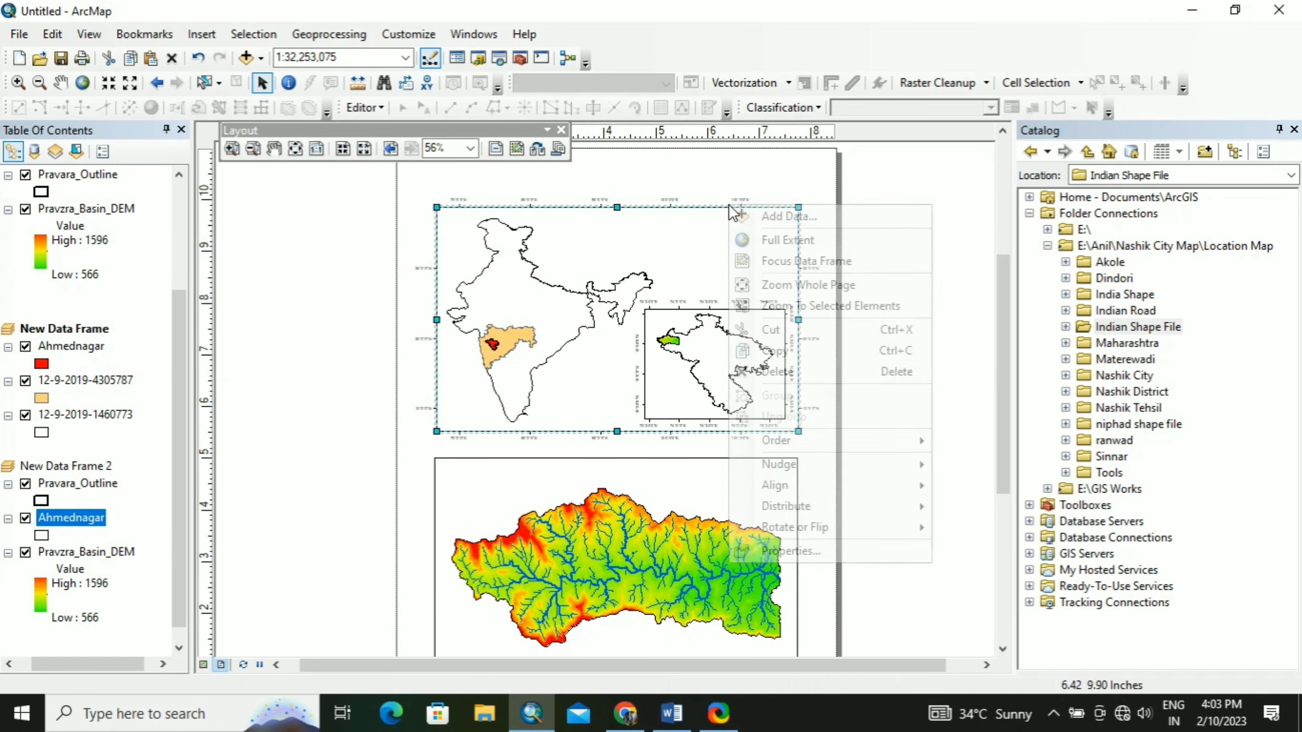
{"action": "left_click", "coordinate": [793, 552]}
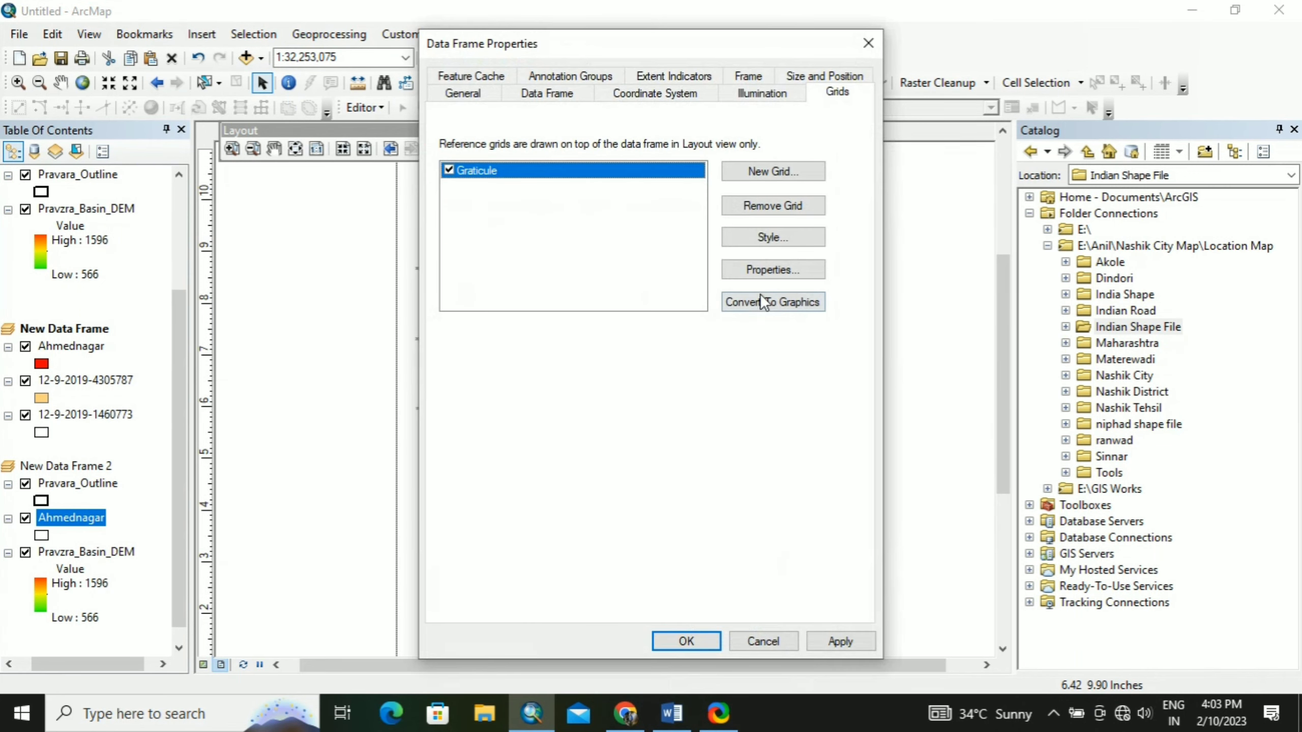
{"action": "left_click", "coordinate": [780, 269]}
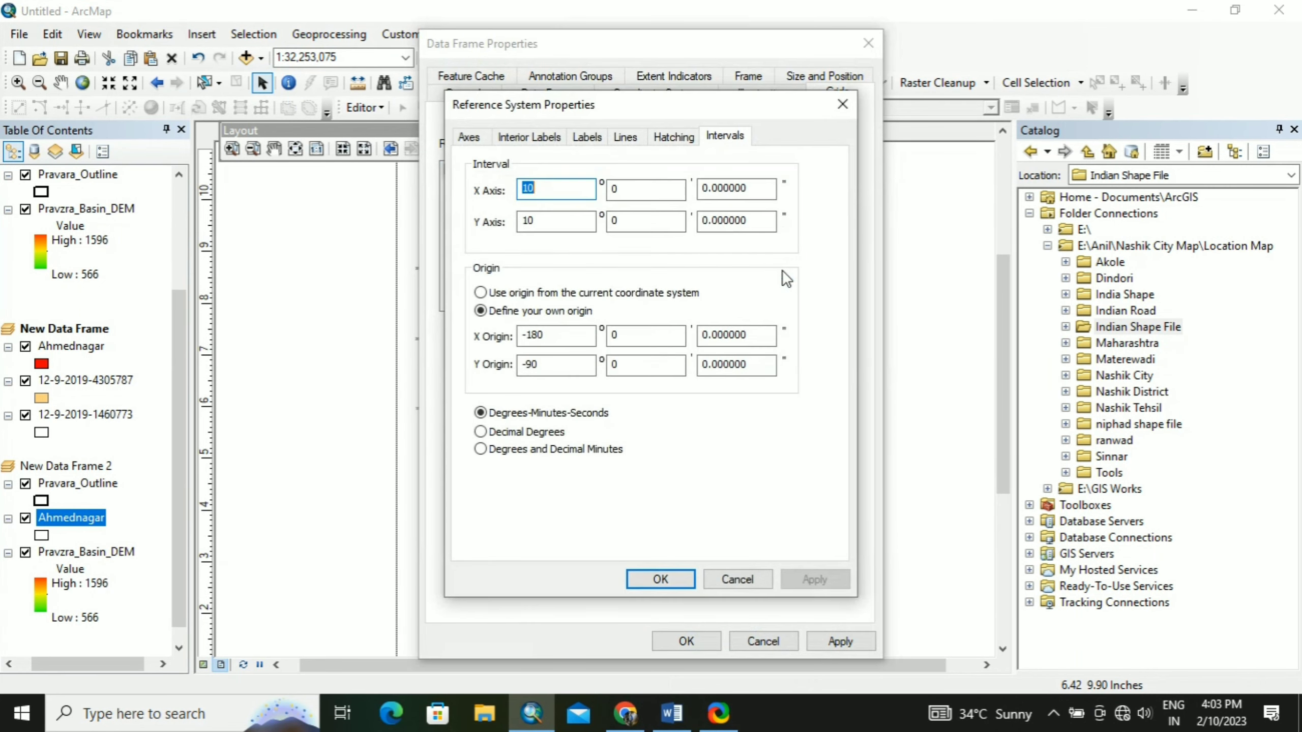
{"action": "left_click", "coordinate": [590, 137]}
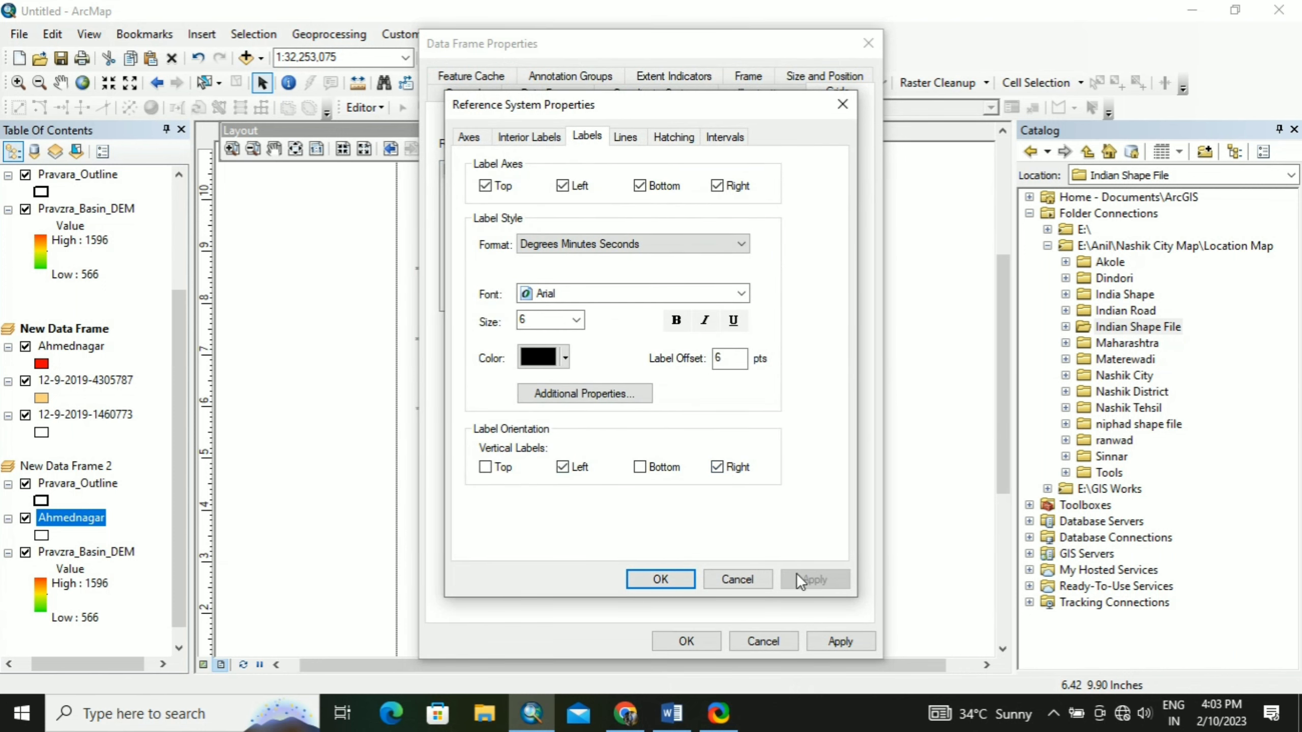
{"action": "left_click", "coordinate": [666, 579]}
{"action": "left_click", "coordinate": [834, 641]}
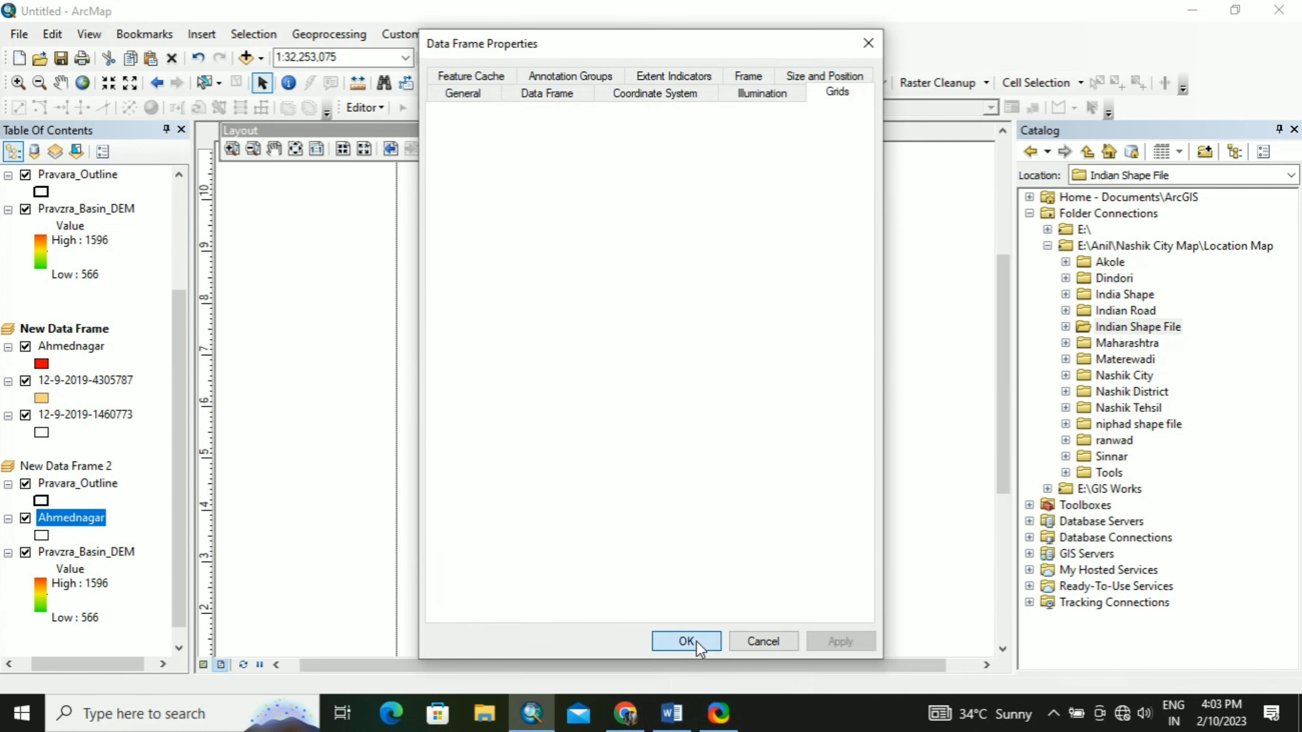
{"action": "left_click", "coordinate": [693, 641]}
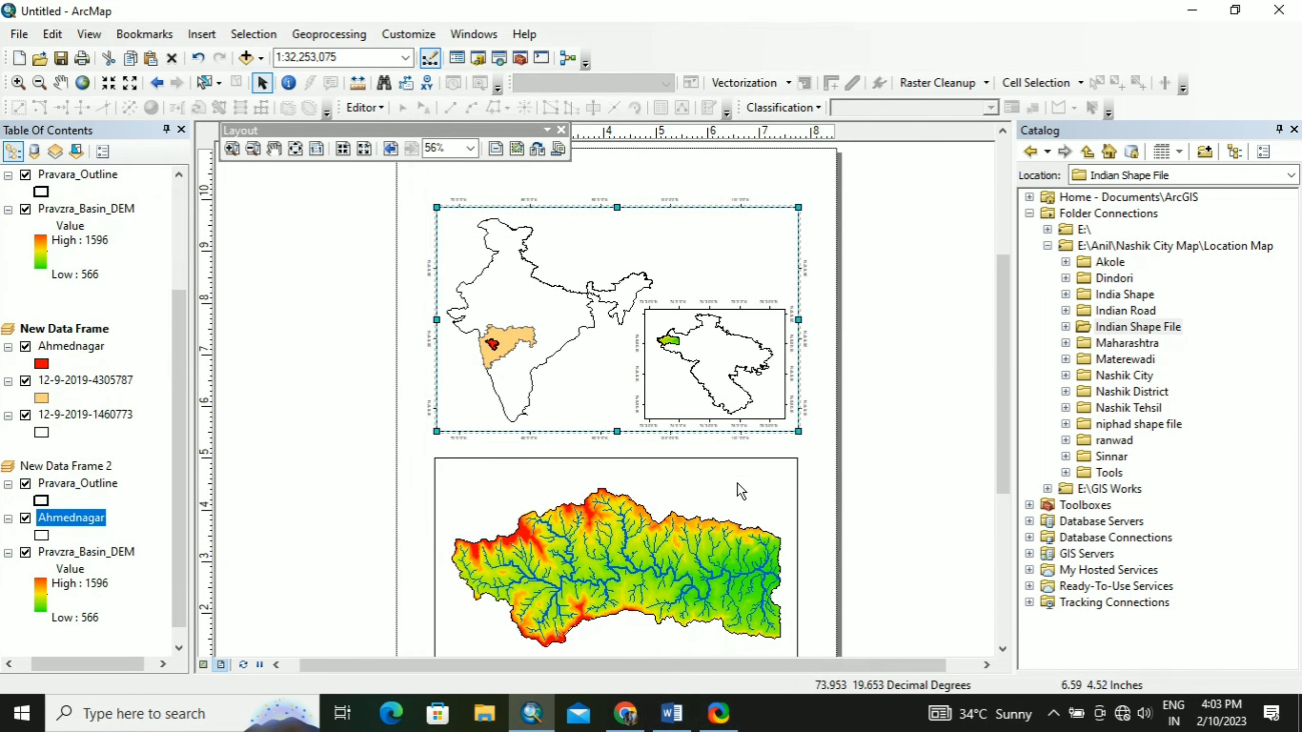
Add a labels-only graticule with 30-second intervals and a simple border to the Pravara basin frame
{"action": "left_click", "coordinate": [747, 459]}
{"action": "right_click", "coordinate": [747, 458]}
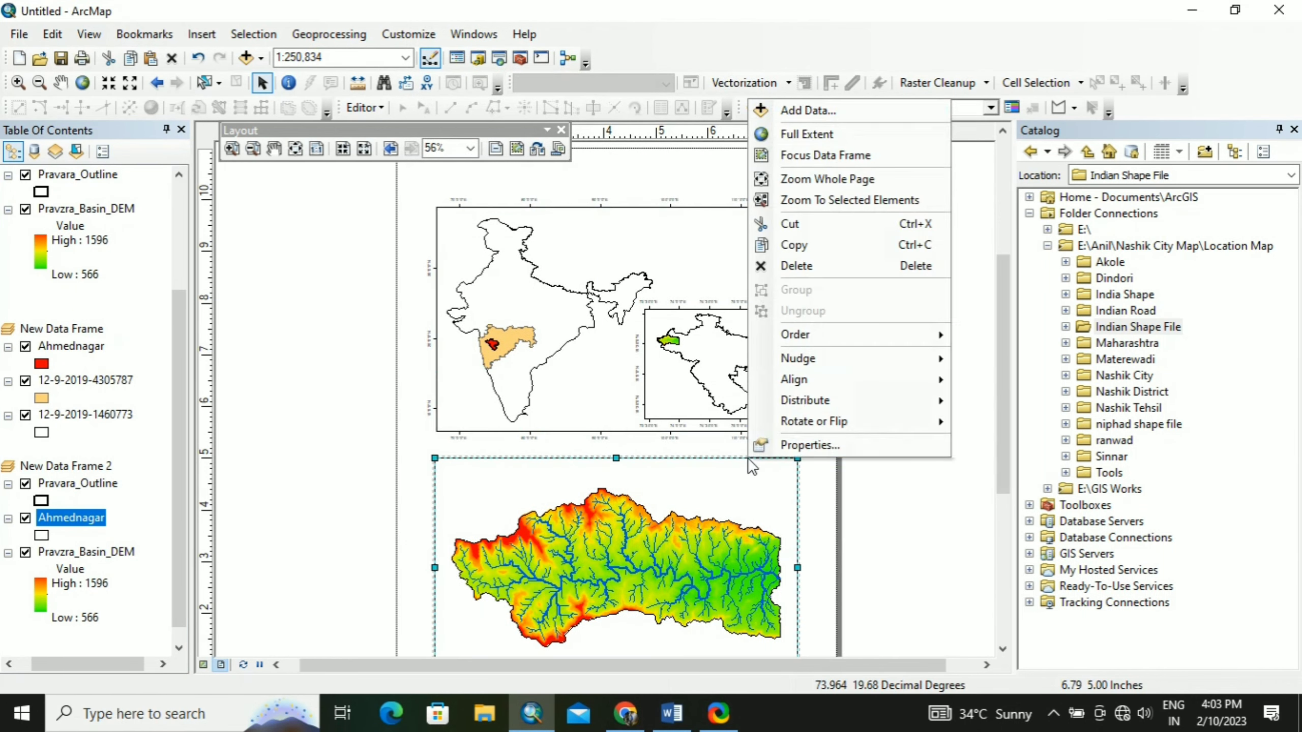
{"action": "left_click", "coordinate": [813, 443]}
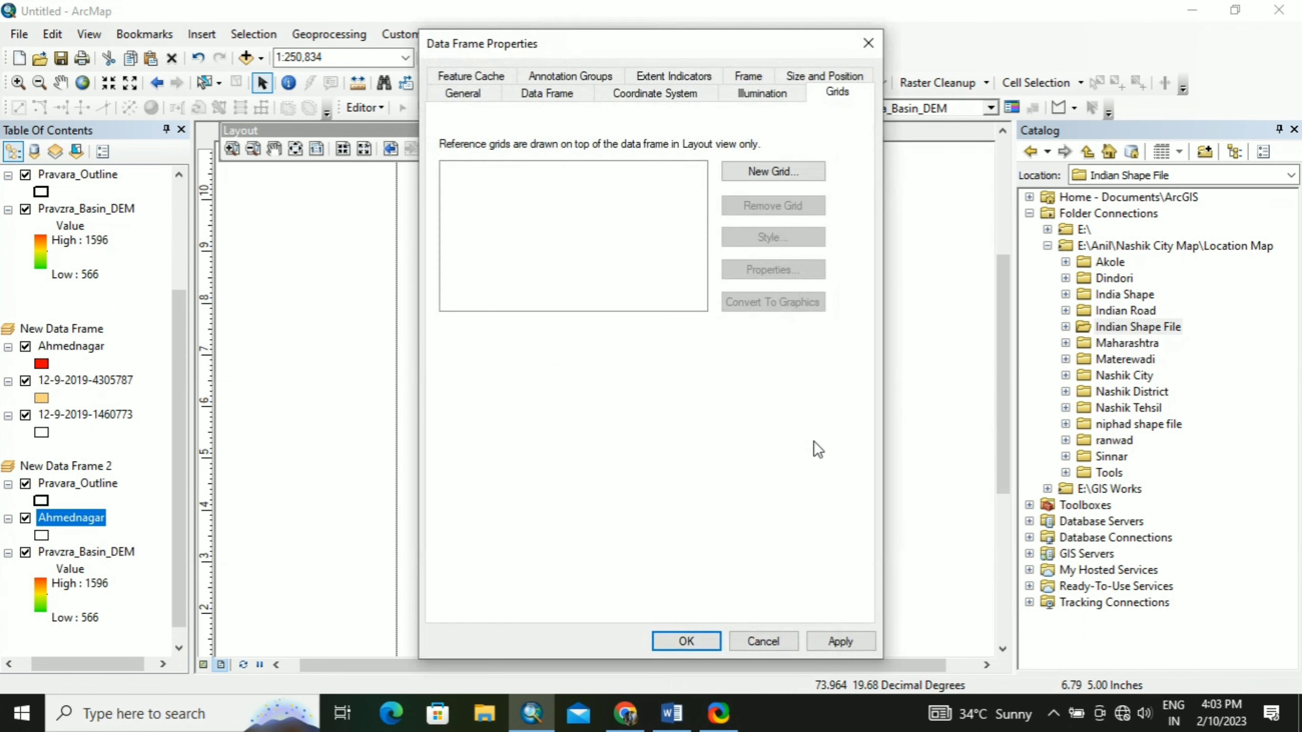
{"action": "left_click", "coordinate": [790, 167]}
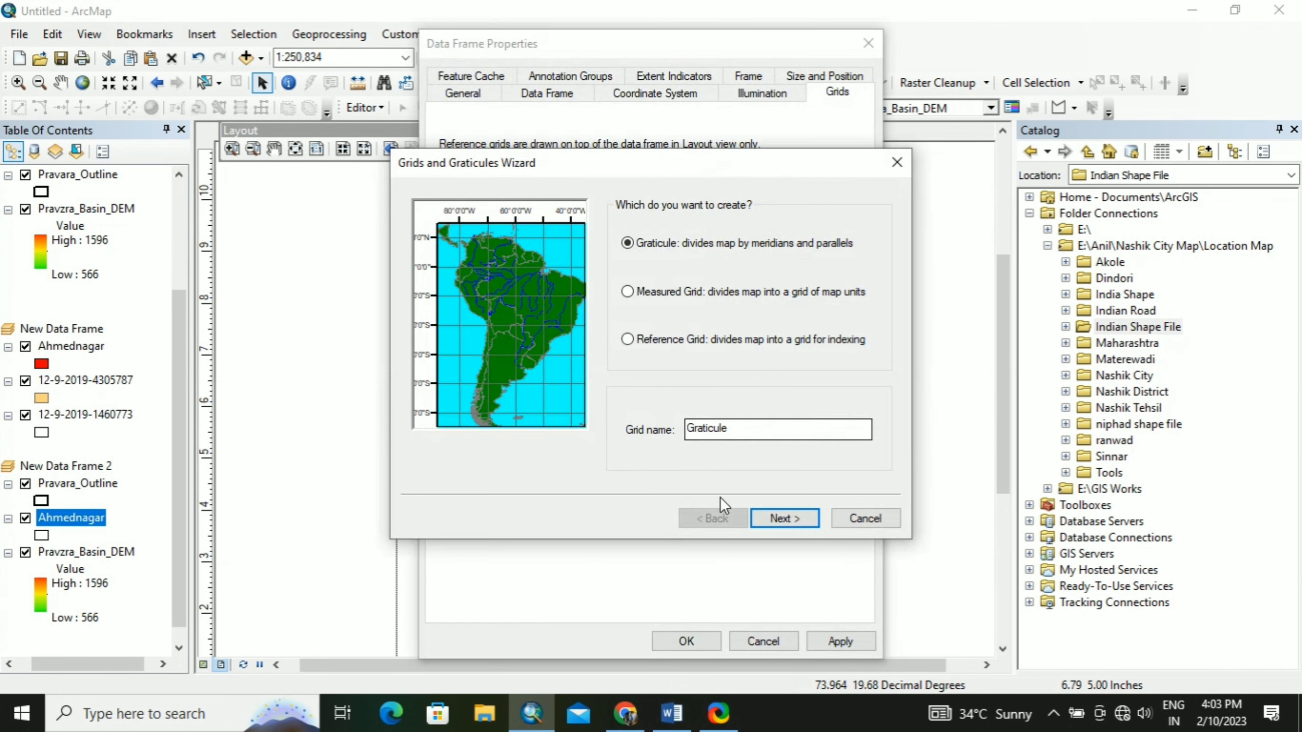
{"action": "left_click", "coordinate": [794, 517]}
{"action": "left_click", "coordinate": [664, 230]}
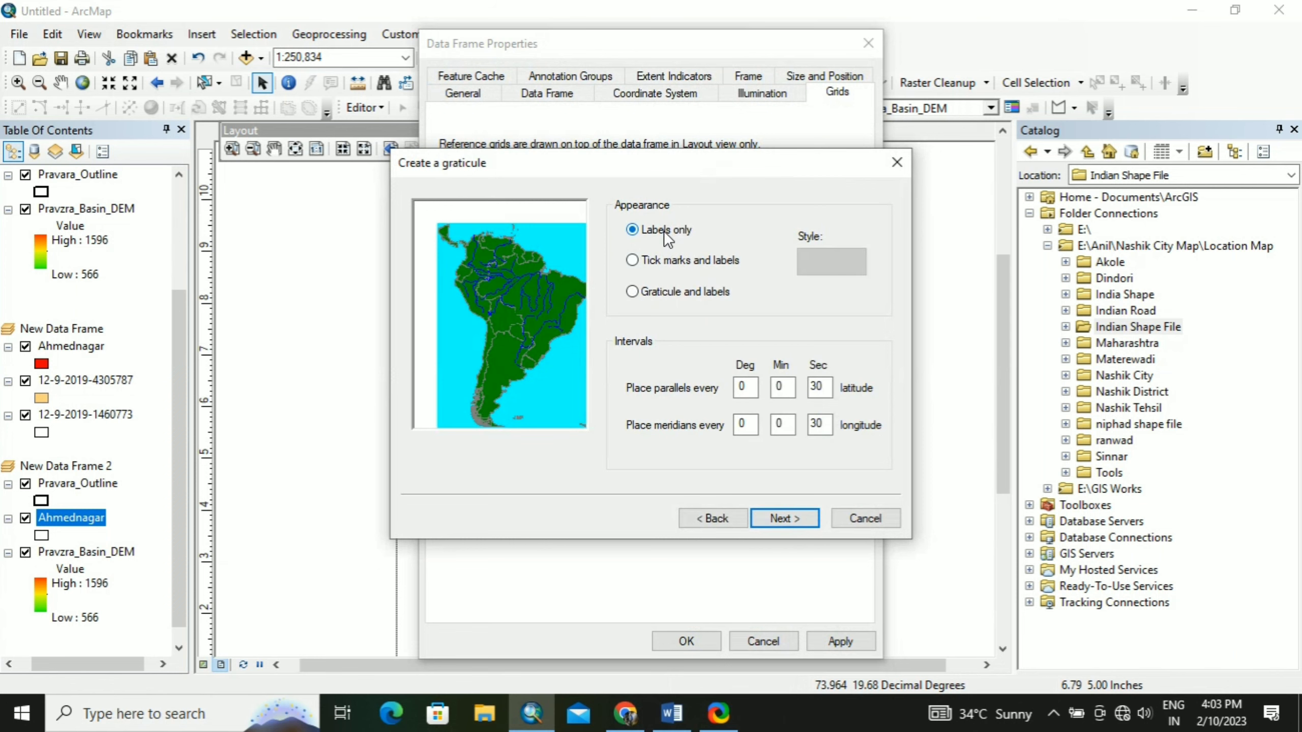
{"action": "left_click", "coordinate": [793, 515]}
{"action": "left_click", "coordinate": [793, 515]}
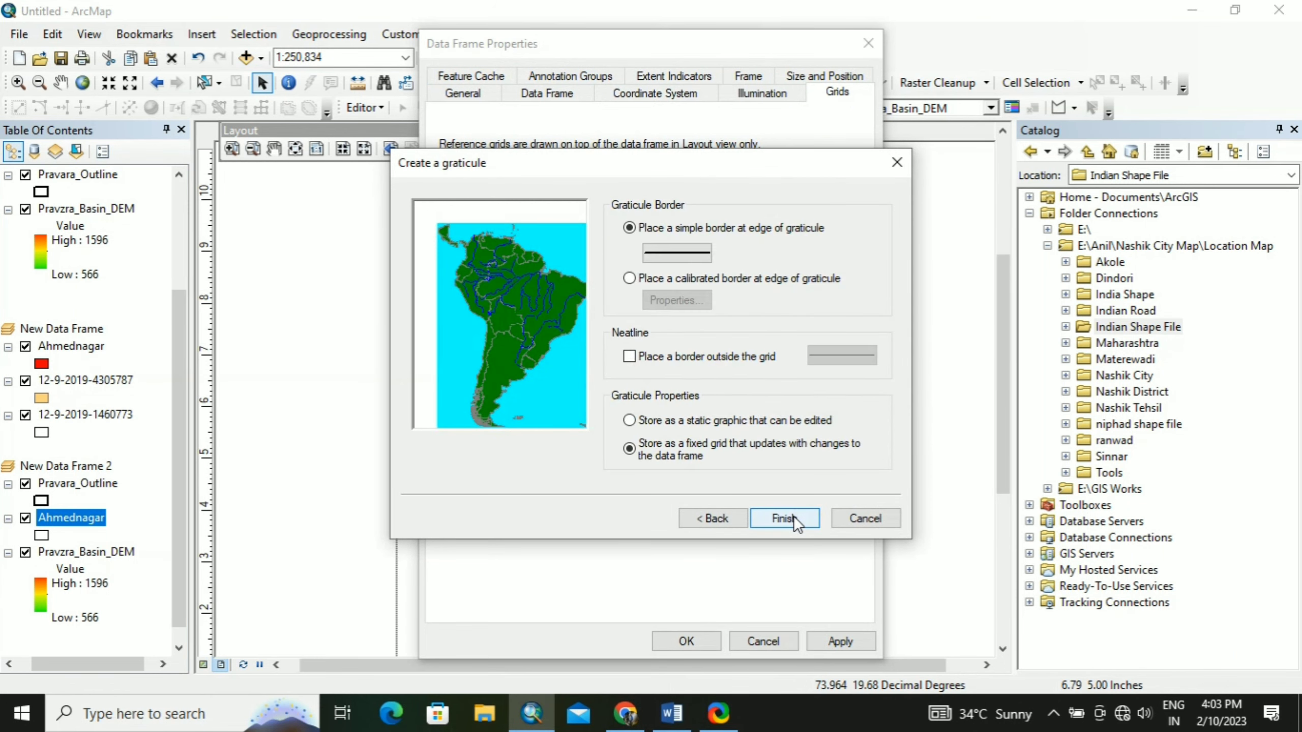
{"action": "left_click", "coordinate": [793, 516]}
{"action": "left_click", "coordinate": [839, 641]}
{"action": "left_click", "coordinate": [686, 641]}
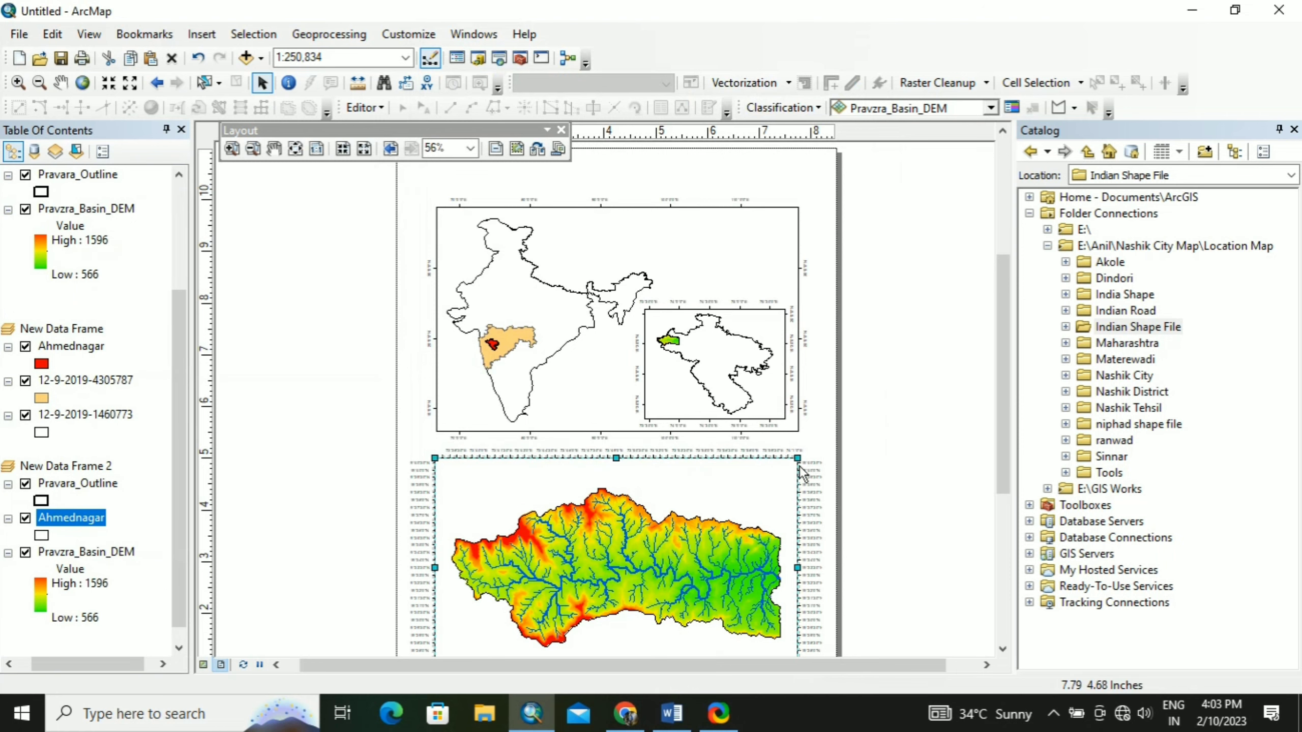
Insert the ESRI North 7 north arrow, place it in the basin frame's lower-left corner and enlarge it slightly
{"action": "mouse_move", "coordinate": [1003, 444]}
{"action": "left_mouse_down"}
{"action": "mouse_move", "coordinate": [1003, 505]}
{"action": "mouse_move", "coordinate": [1005, 458]}
{"action": "left_mouse_up"}
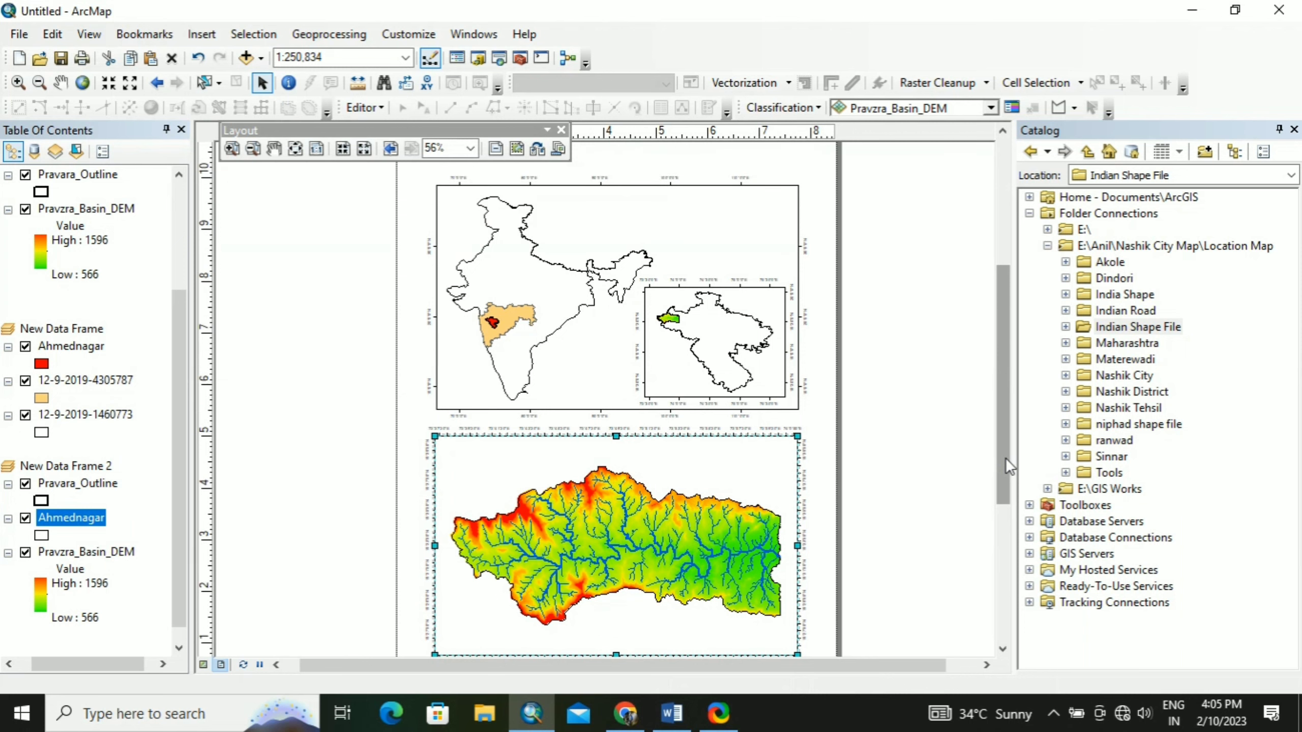
{"action": "left_click", "coordinate": [201, 34]}
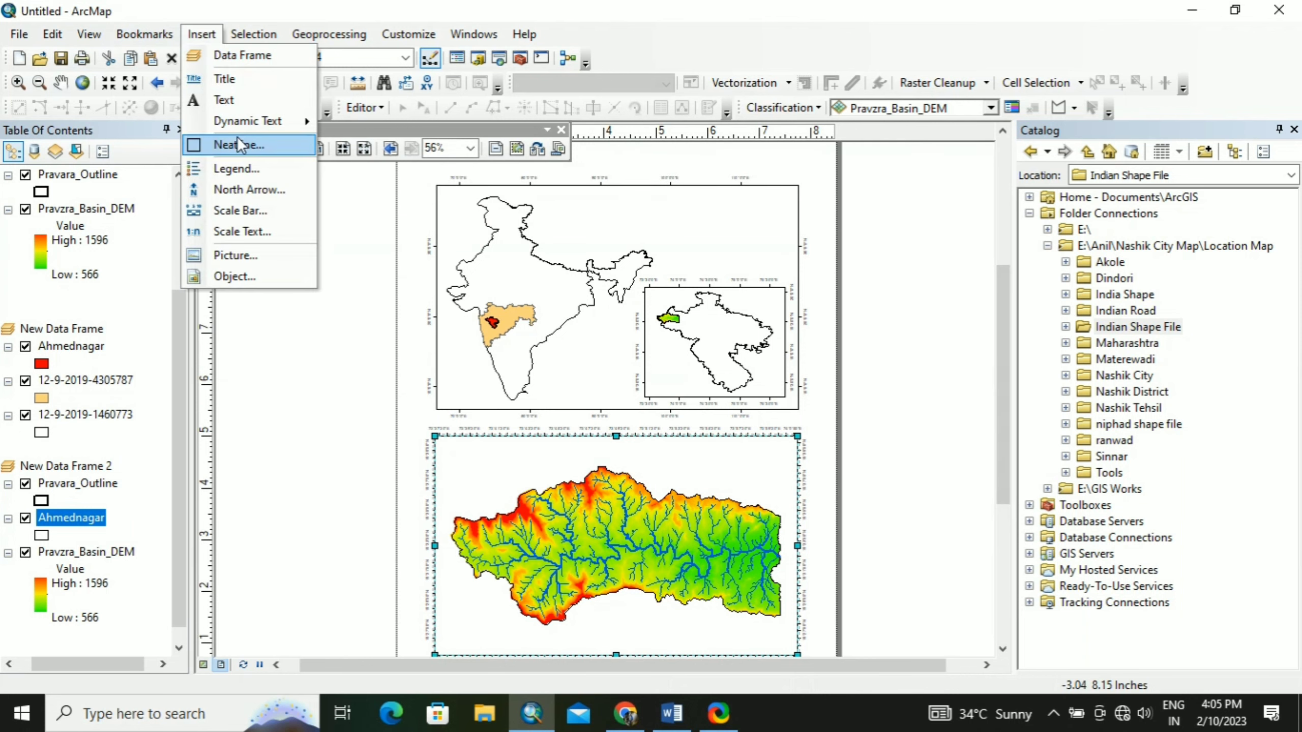
{"action": "left_click", "coordinate": [246, 192]}
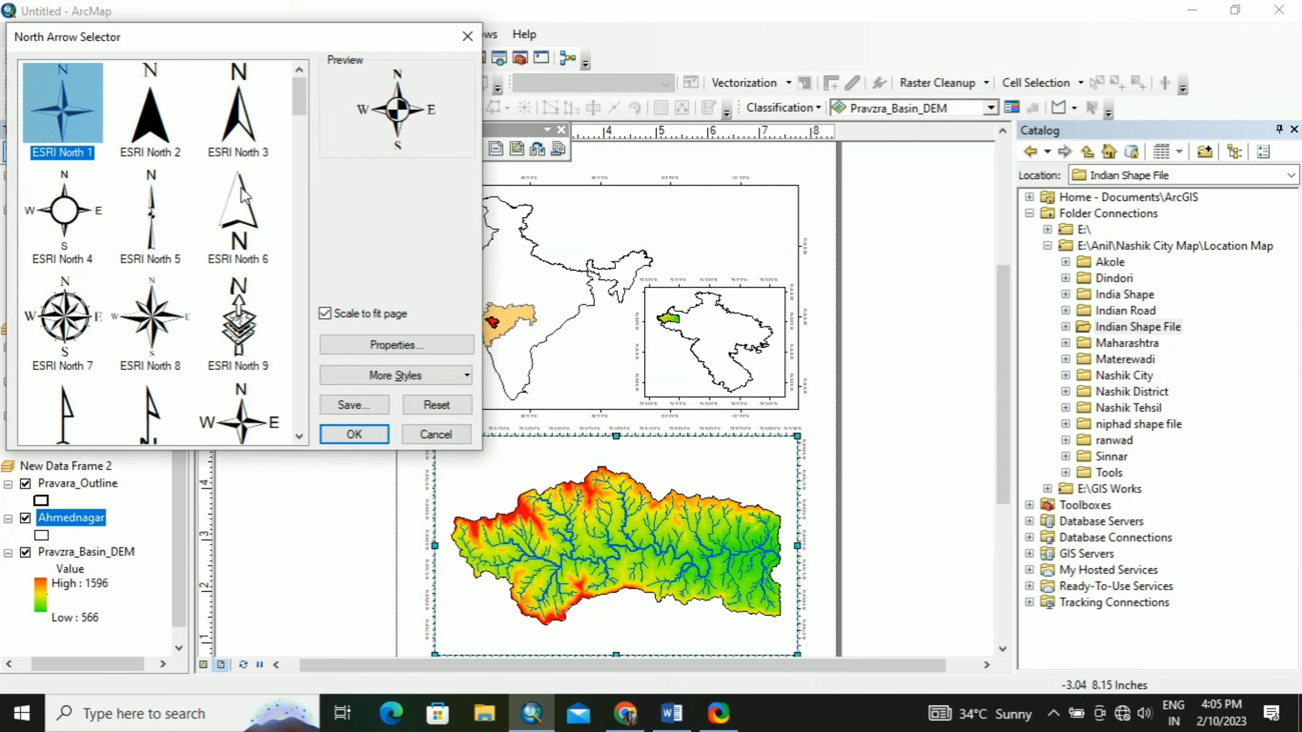
{"action": "left_click", "coordinate": [72, 313]}
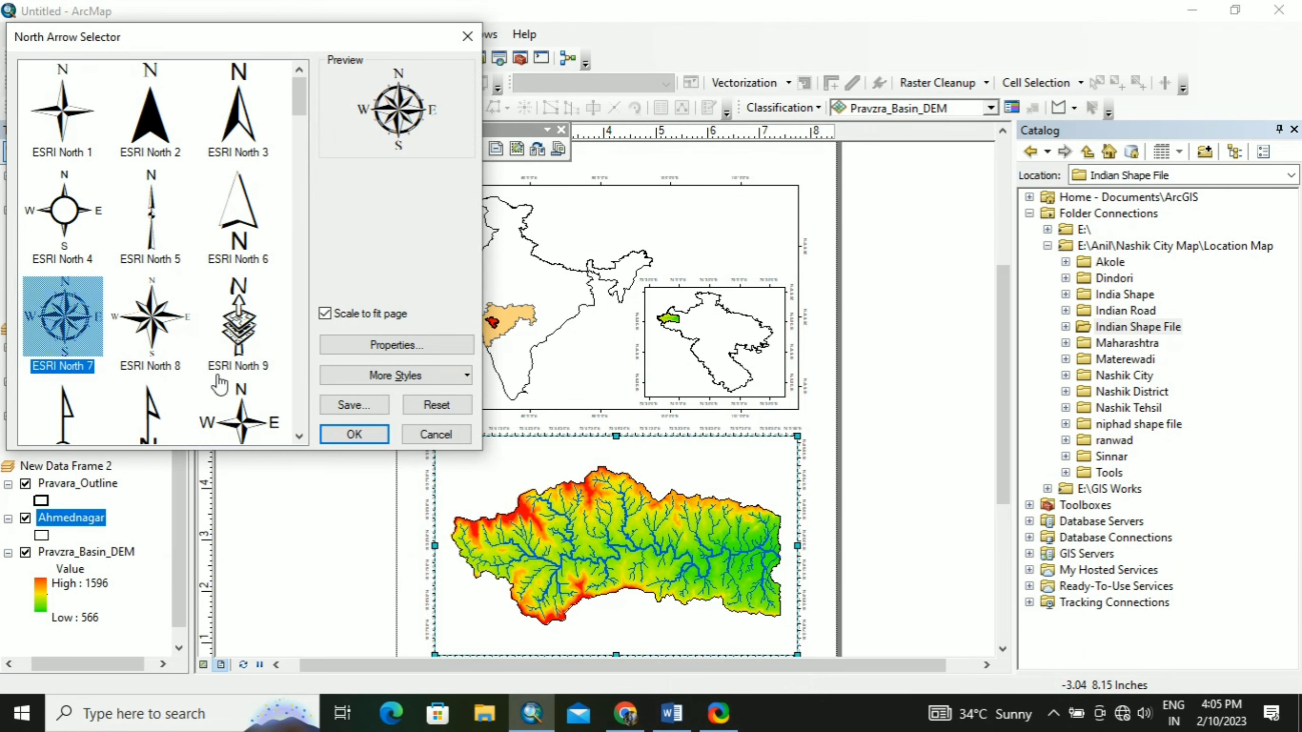
{"action": "left_click", "coordinate": [353, 434]}
{"action": "scroll", "coordinate": [913, 424], "scroll_direction": "up", "scroll_amount": 1}
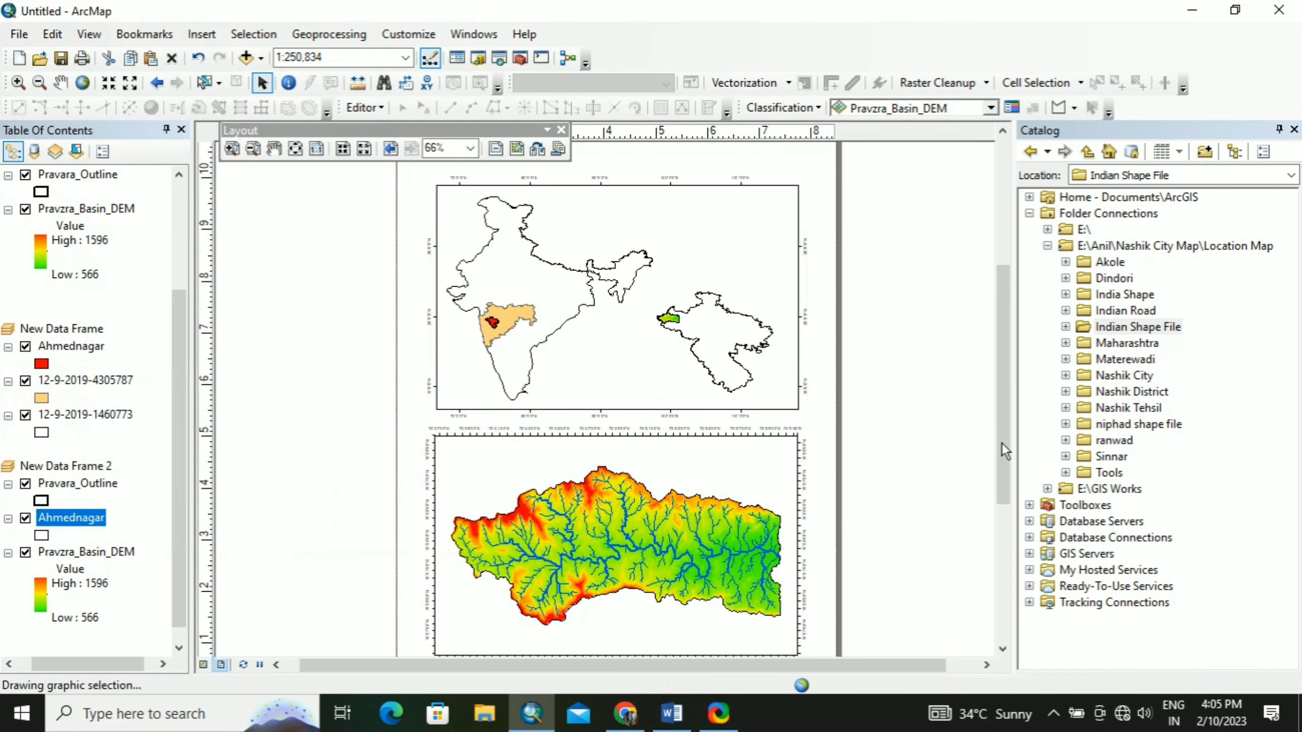
{"action": "left_click_drag", "start_coordinate": [1001, 434], "coordinate": [1005, 460]}
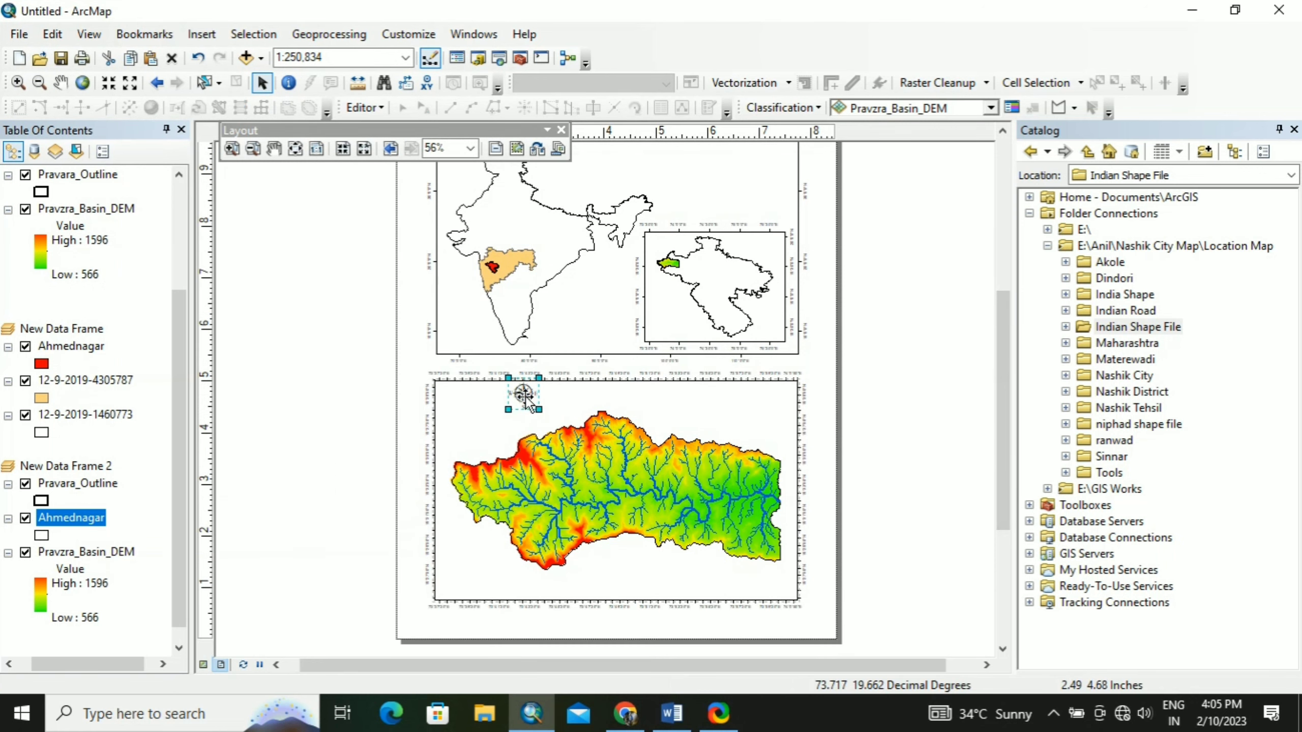
{"action": "left_click_drag", "start_coordinate": [524, 394], "coordinate": [466, 561]}
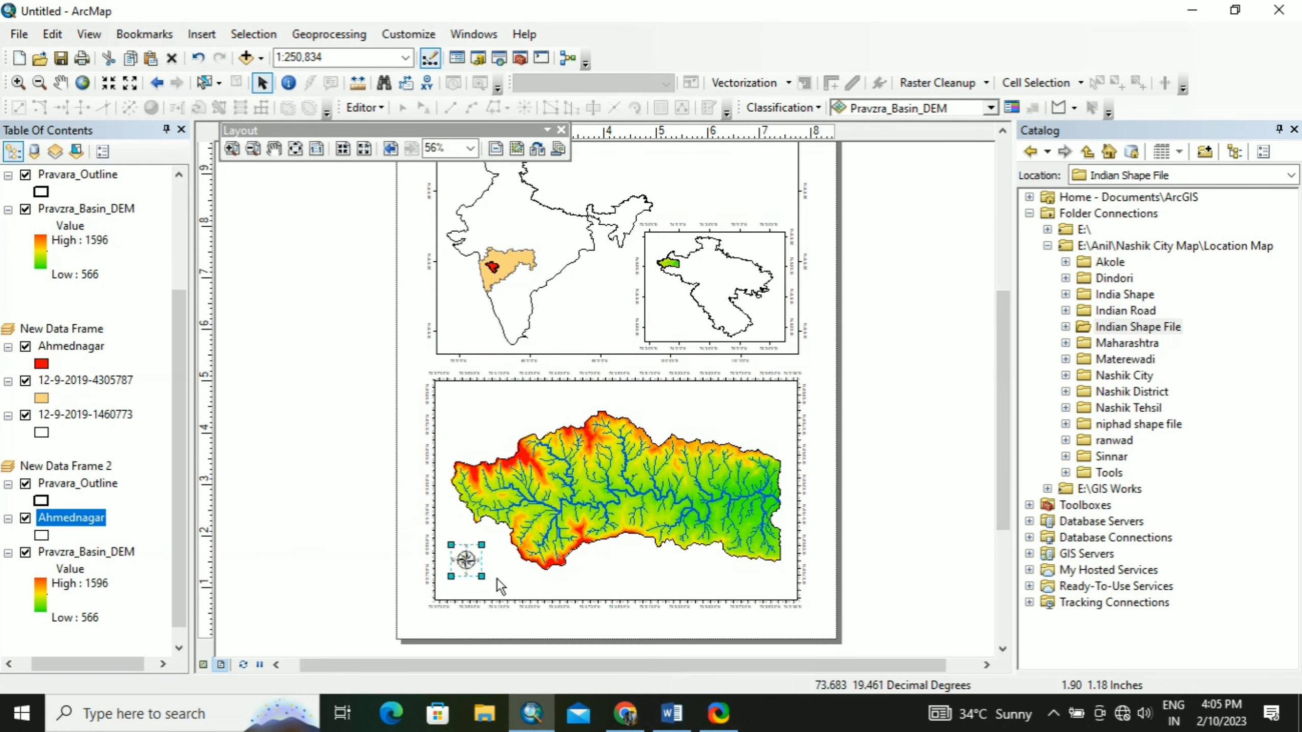
{"action": "left_click_drag", "start_coordinate": [471, 564], "coordinate": [468, 570]}
Duplicate the basin frame's north arrow and place the copy in the India–Maharashtra frame's lower-left corner
{"action": "right_click", "coordinate": [467, 571]}
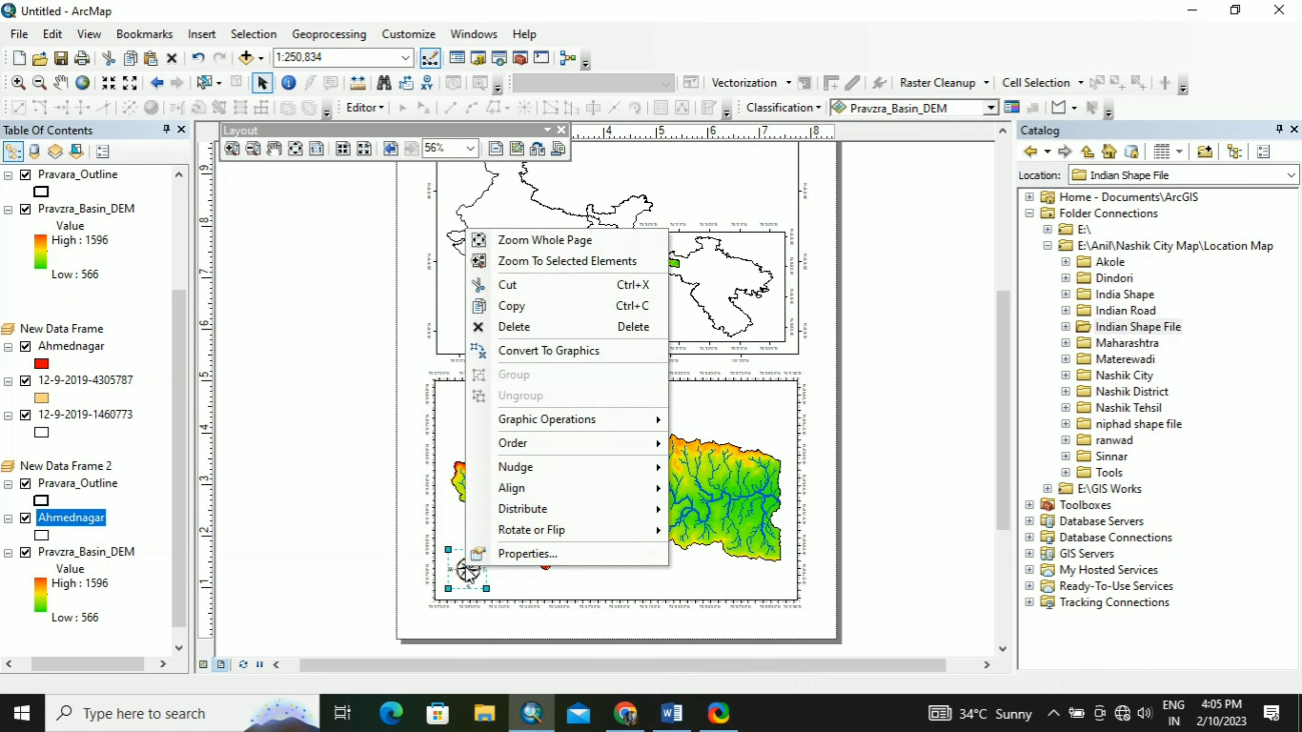
{"action": "left_click", "coordinate": [549, 308]}
{"action": "left_click", "coordinate": [550, 323]}
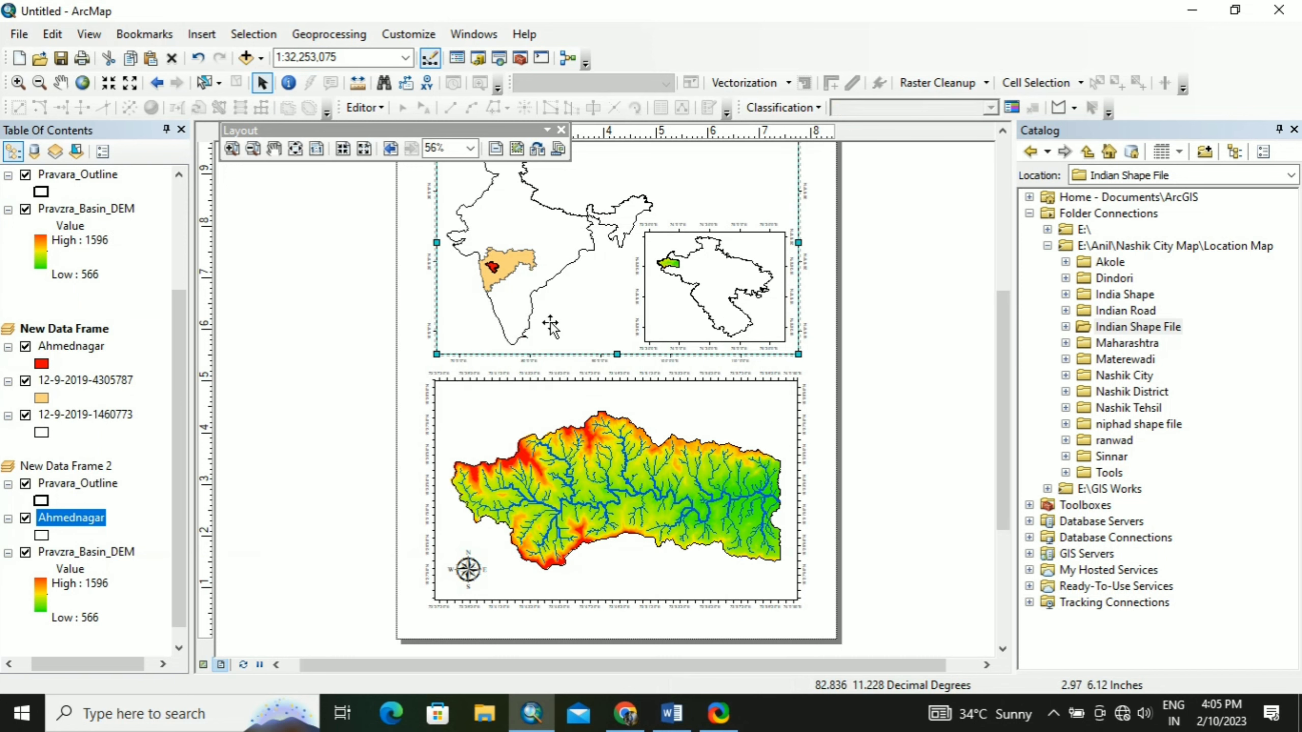
{"action": "right_click", "coordinate": [550, 323]}
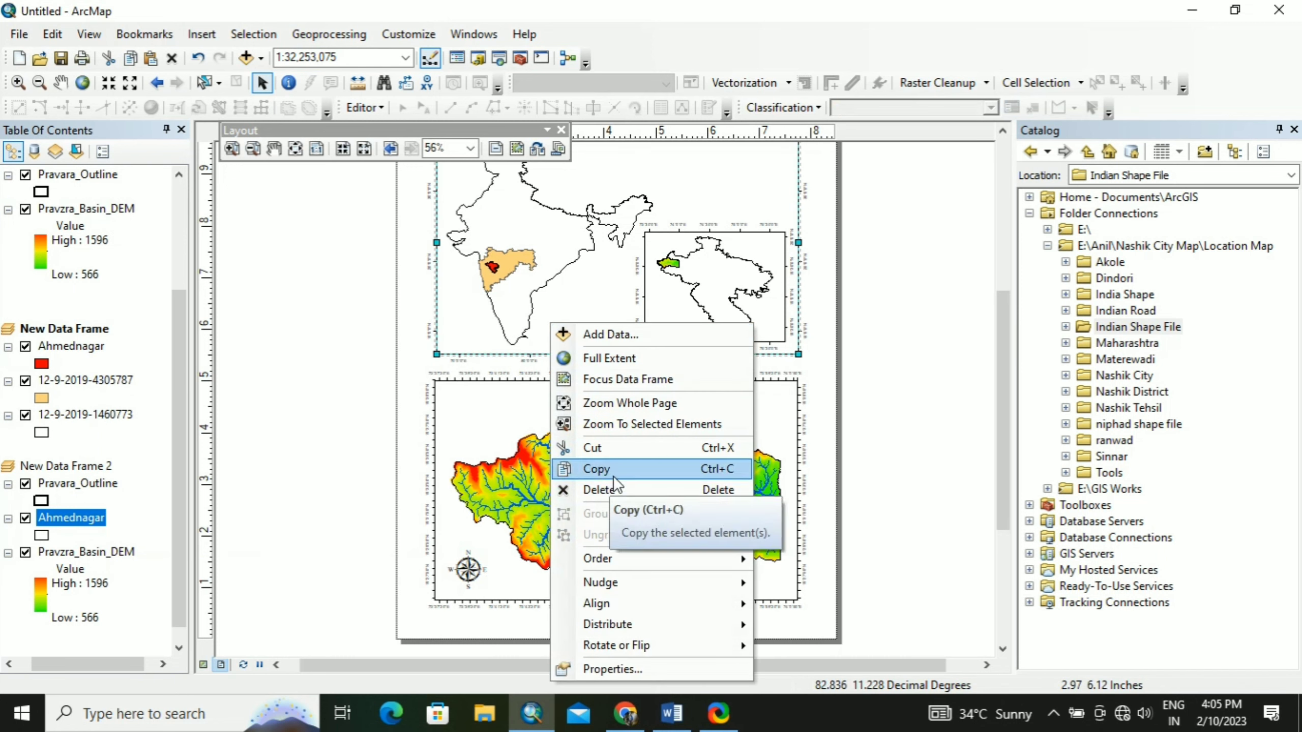
{"action": "mouse_move", "coordinate": [610, 582]}
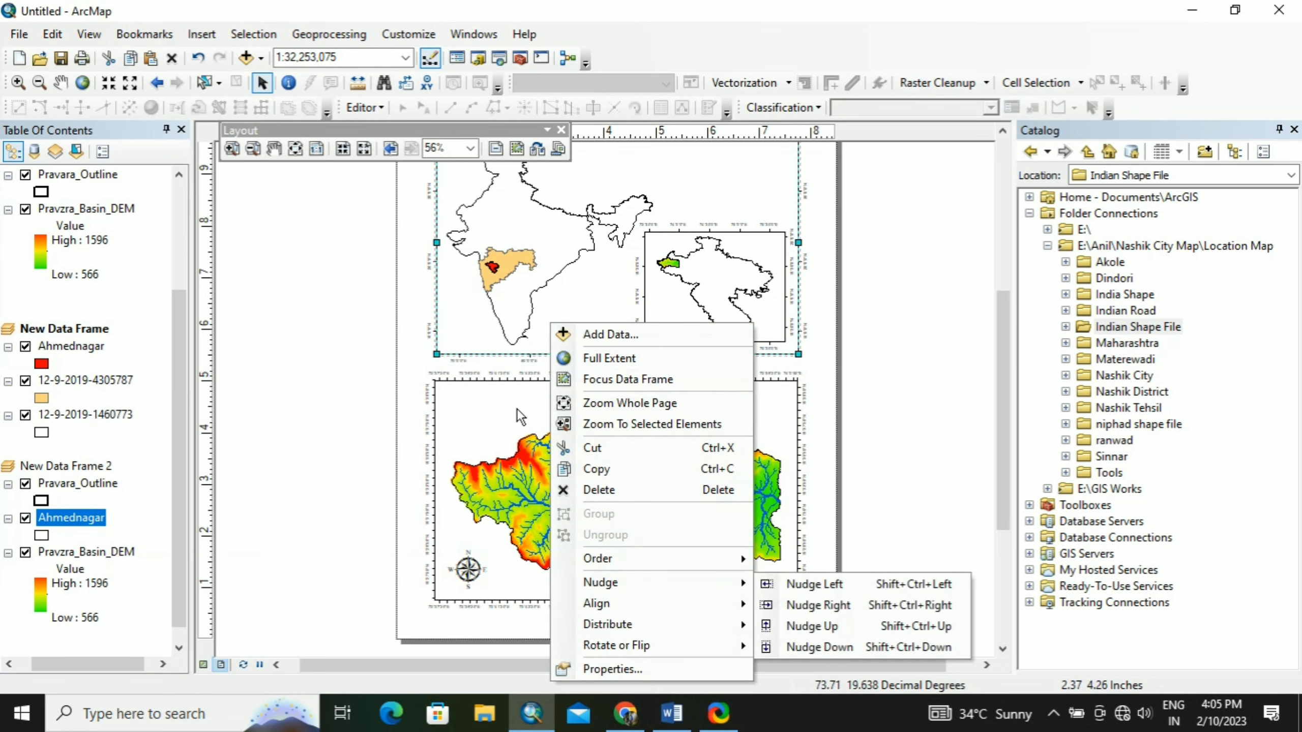
{"action": "left_click", "coordinate": [570, 296]}
{"action": "left_click", "coordinate": [469, 570]}
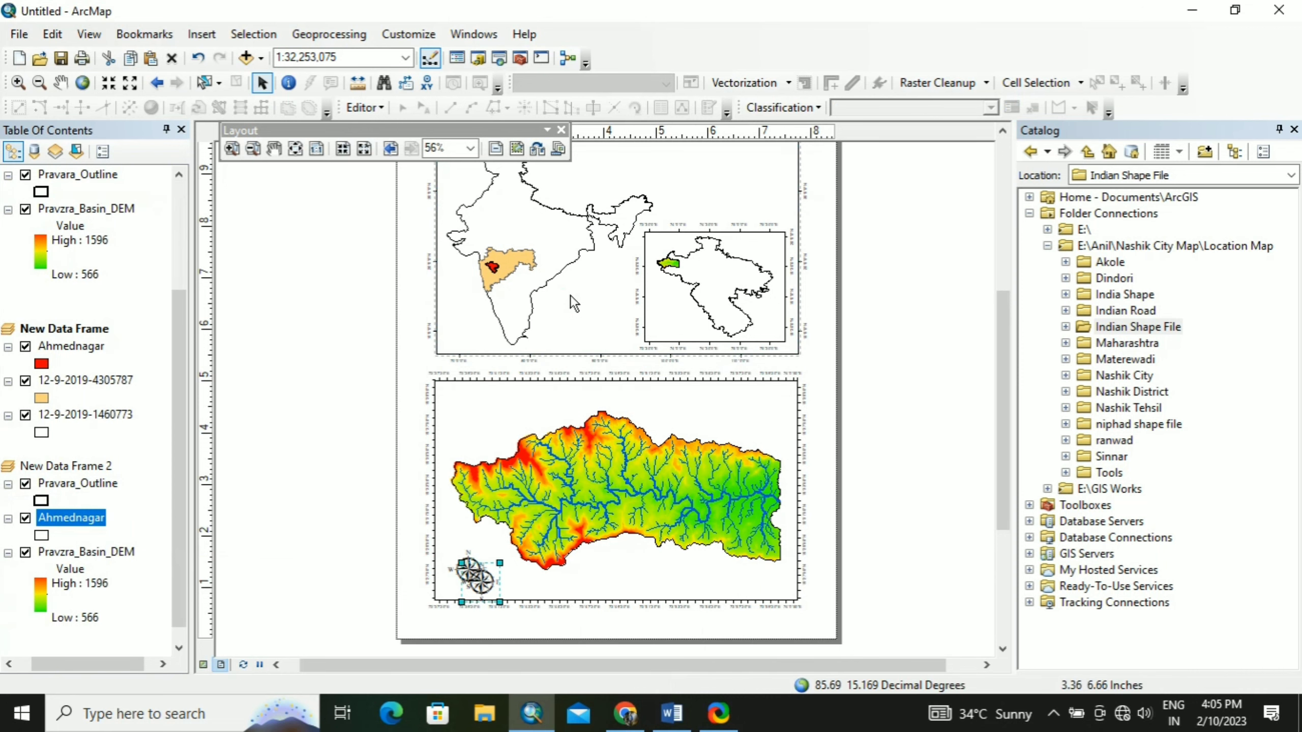
{"action": "left_click_drag", "start_coordinate": [484, 584], "coordinate": [468, 332]}
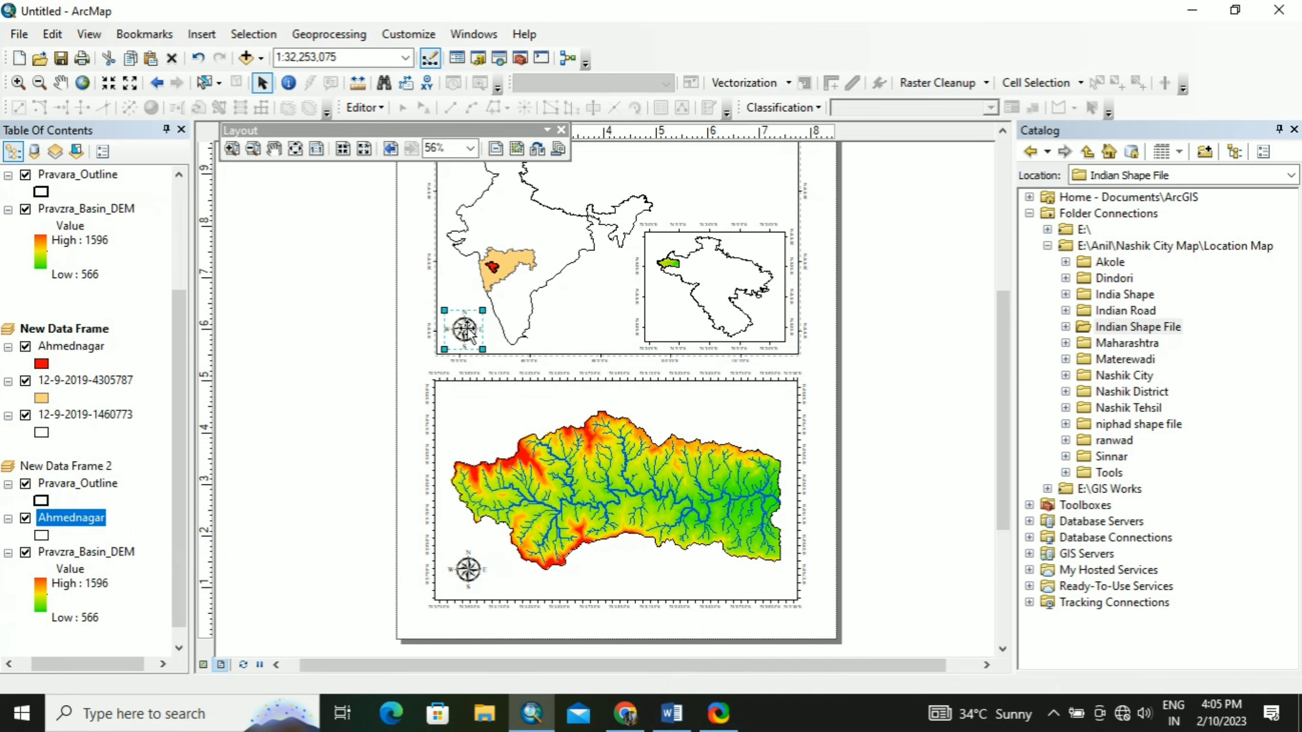
{"action": "left_click", "coordinate": [870, 412]}
{"action": "scroll", "coordinate": [768, 466], "scroll_direction": "up", "scroll_amount": 1}
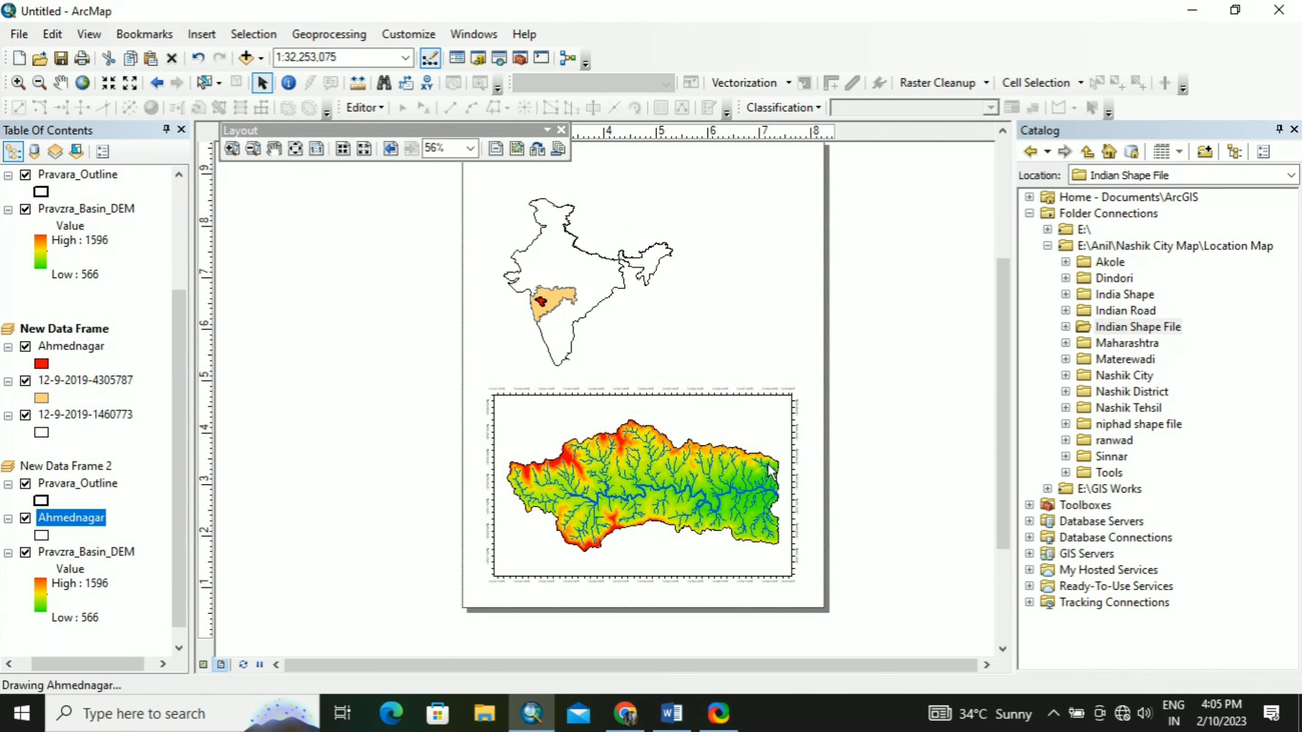
{"action": "left_click_drag", "start_coordinate": [1007, 424], "coordinate": [1007, 420]}
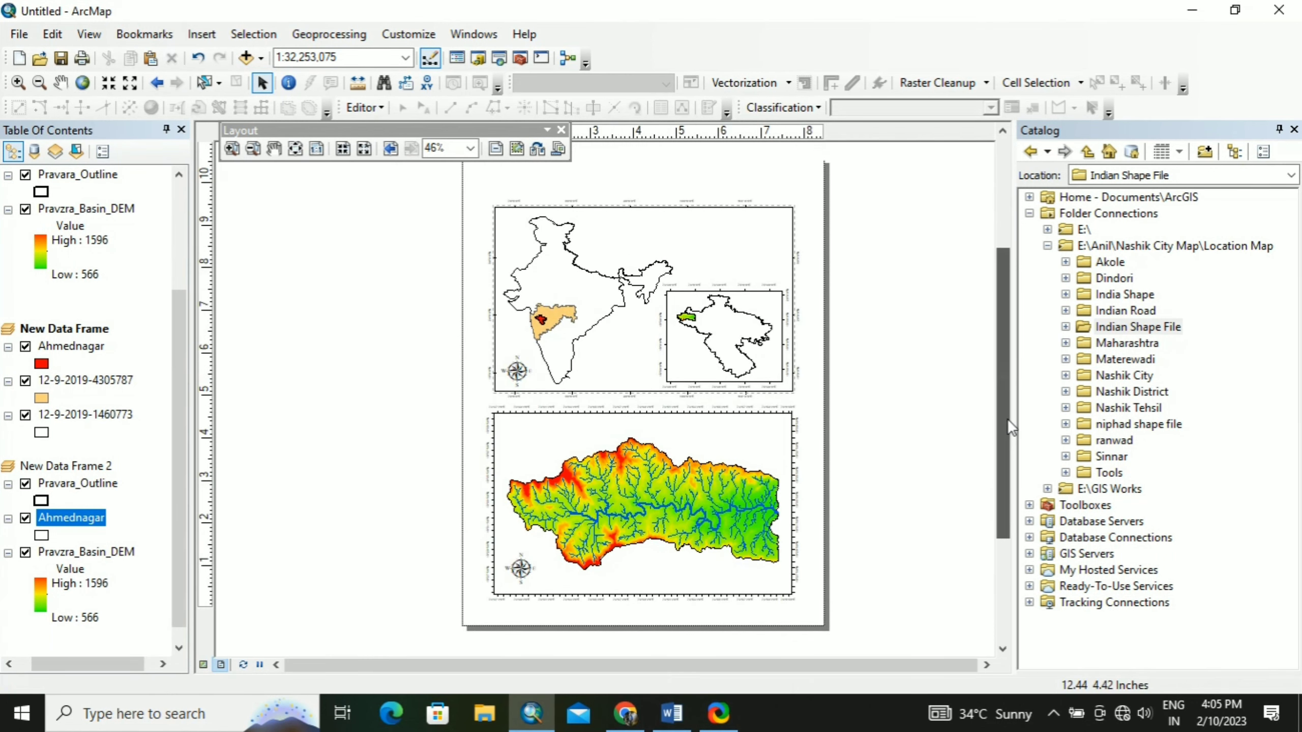
Insert a Scale Line 1 scale bar for the Pravara basin frame with division units set to kilometers
{"action": "left_click", "coordinate": [759, 451]}
{"action": "left_click", "coordinate": [204, 41]}
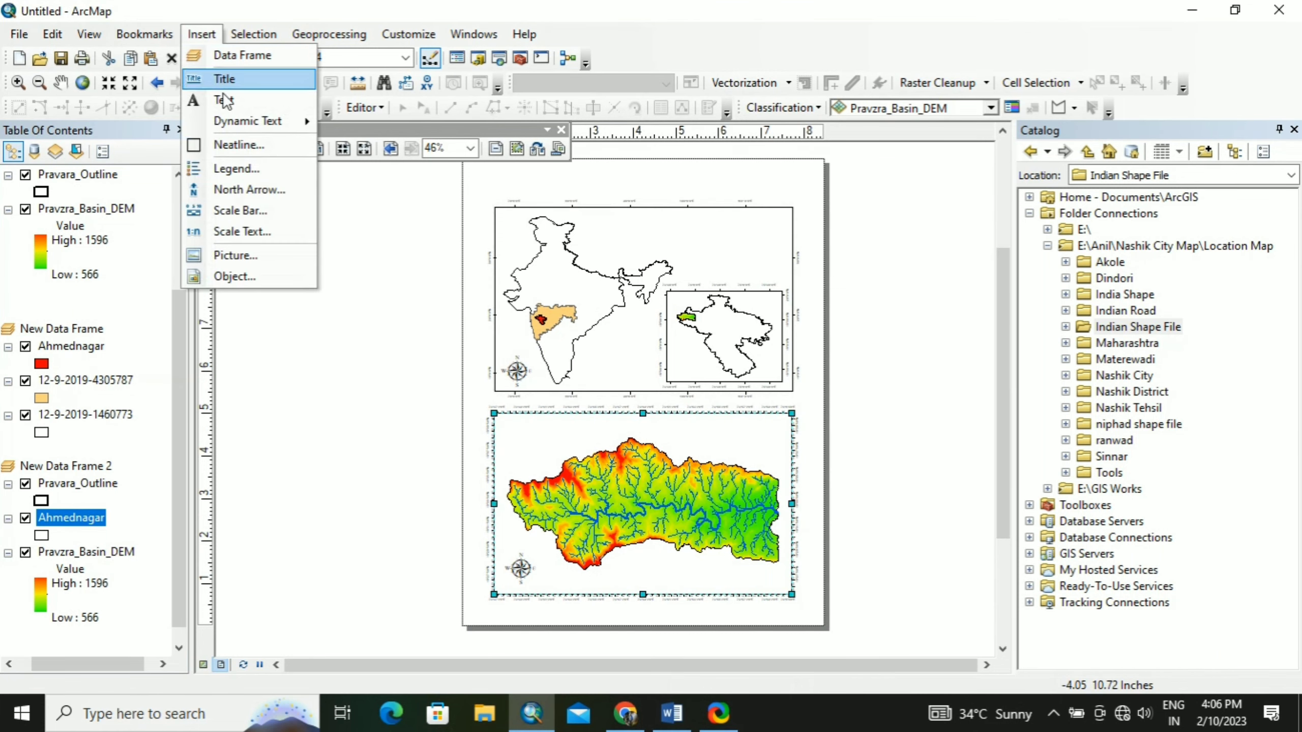
{"action": "left_click", "coordinate": [244, 210]}
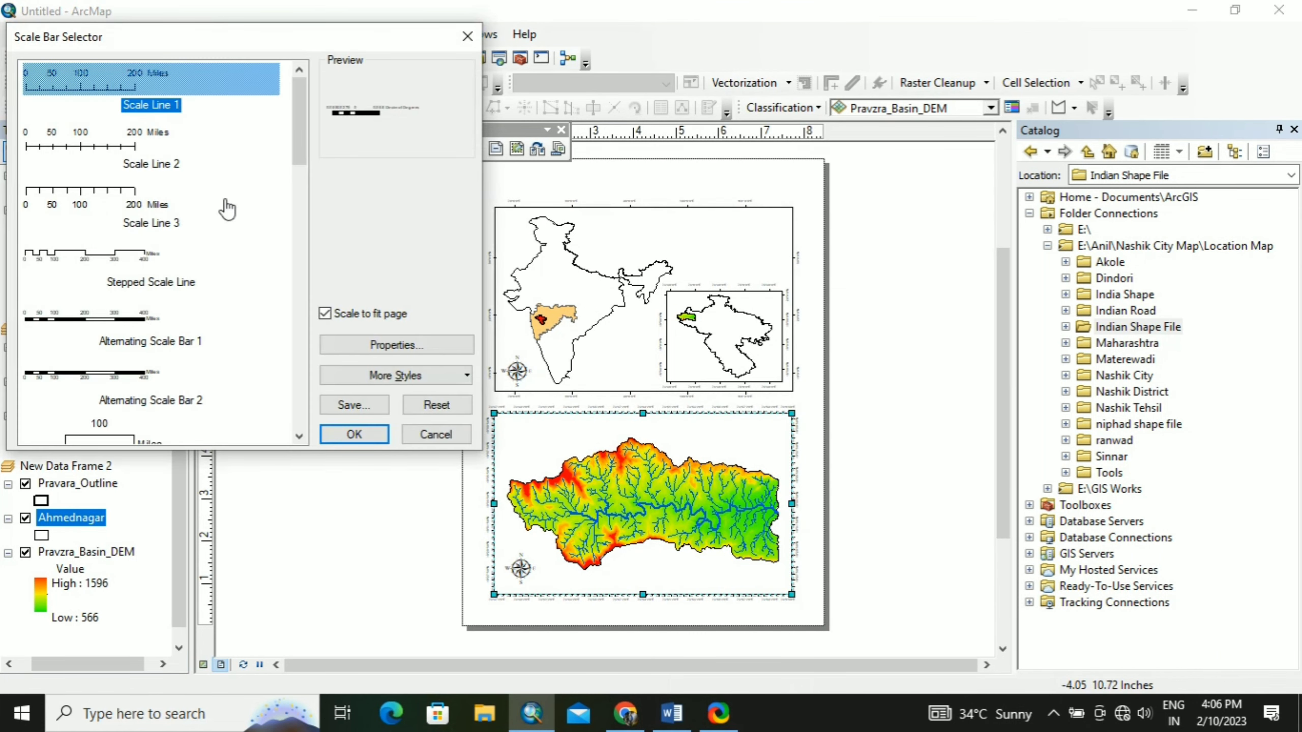
{"action": "left_click", "coordinate": [375, 345]}
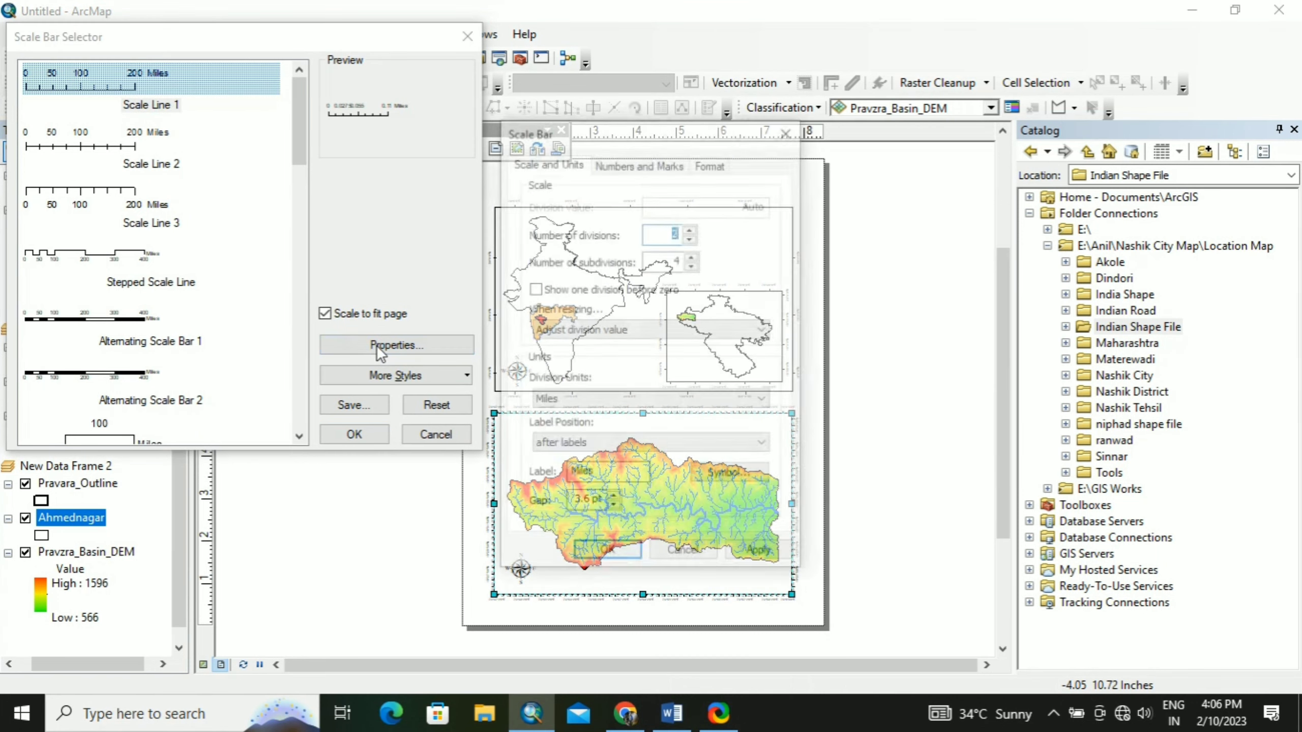
{"action": "left_click", "coordinate": [598, 399]}
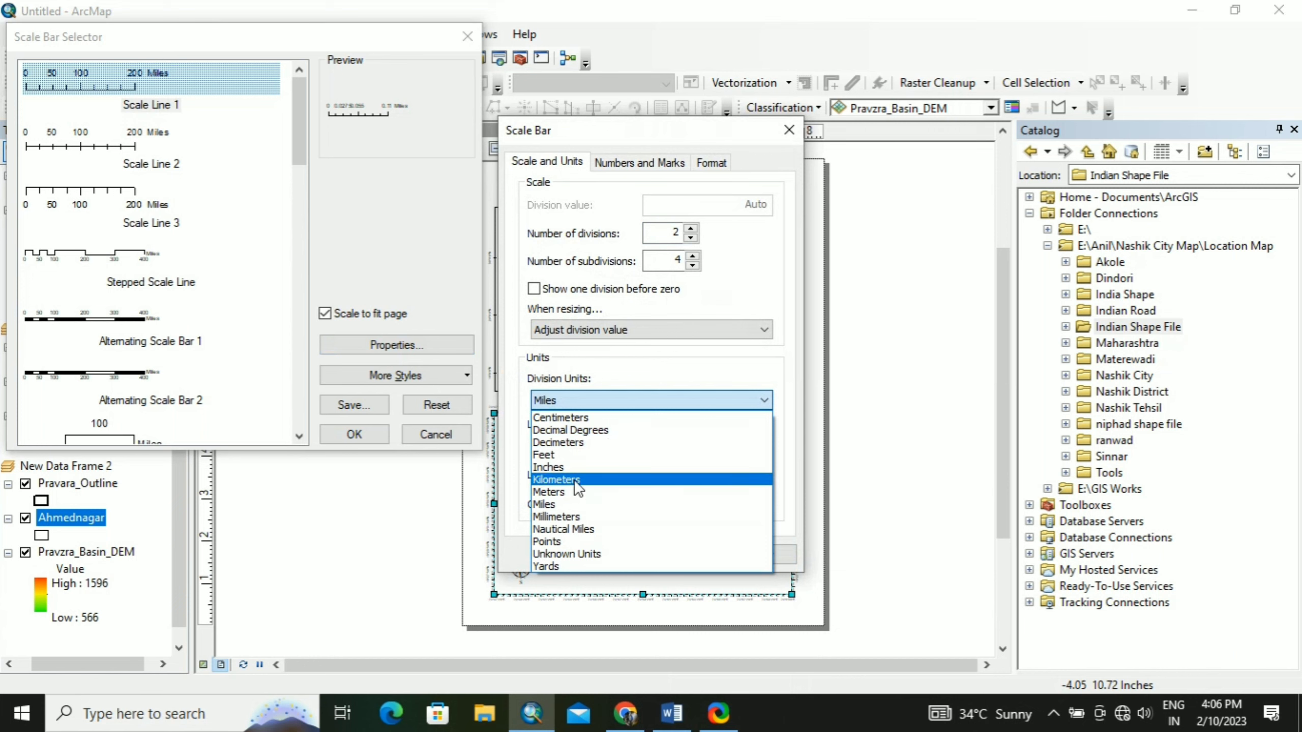
{"action": "left_click", "coordinate": [584, 480]}
{"action": "left_click", "coordinate": [762, 555]}
{"action": "left_click", "coordinate": [627, 553]}
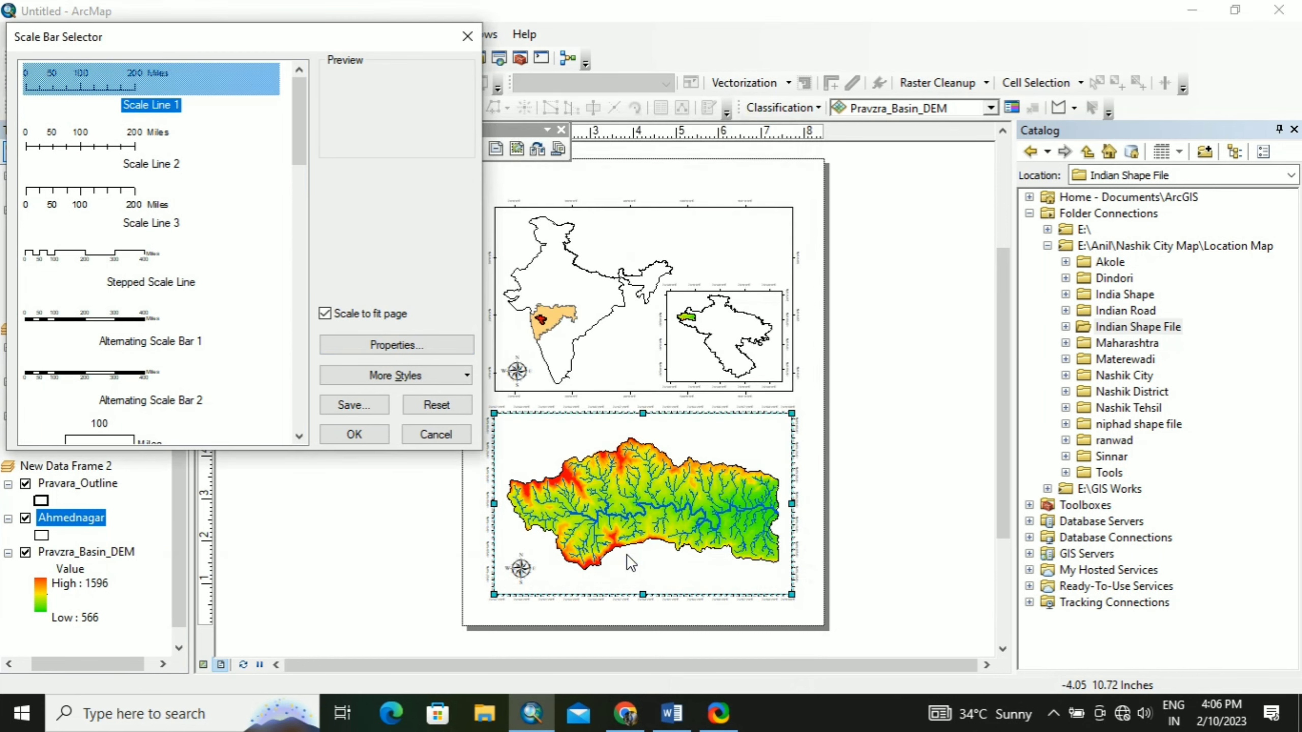
{"action": "left_click", "coordinate": [354, 434]}
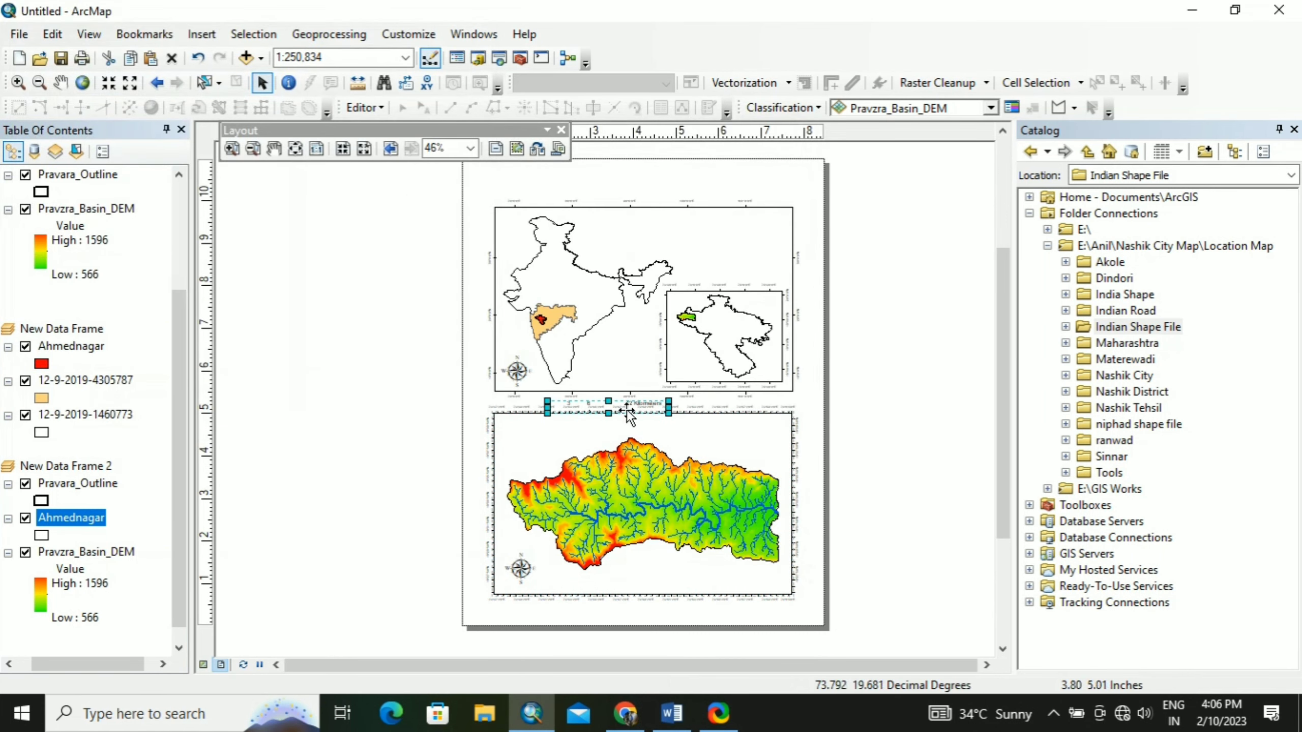
Place the scale bar in the basin frame's lower-right area and enlarge it to span the space beside the north arrow
{"action": "mouse_move", "coordinate": [632, 405]}
{"action": "left_mouse_down"}
{"action": "mouse_move", "coordinate": [675, 575]}
{"action": "mouse_move", "coordinate": [747, 576]}
{"action": "left_mouse_up"}
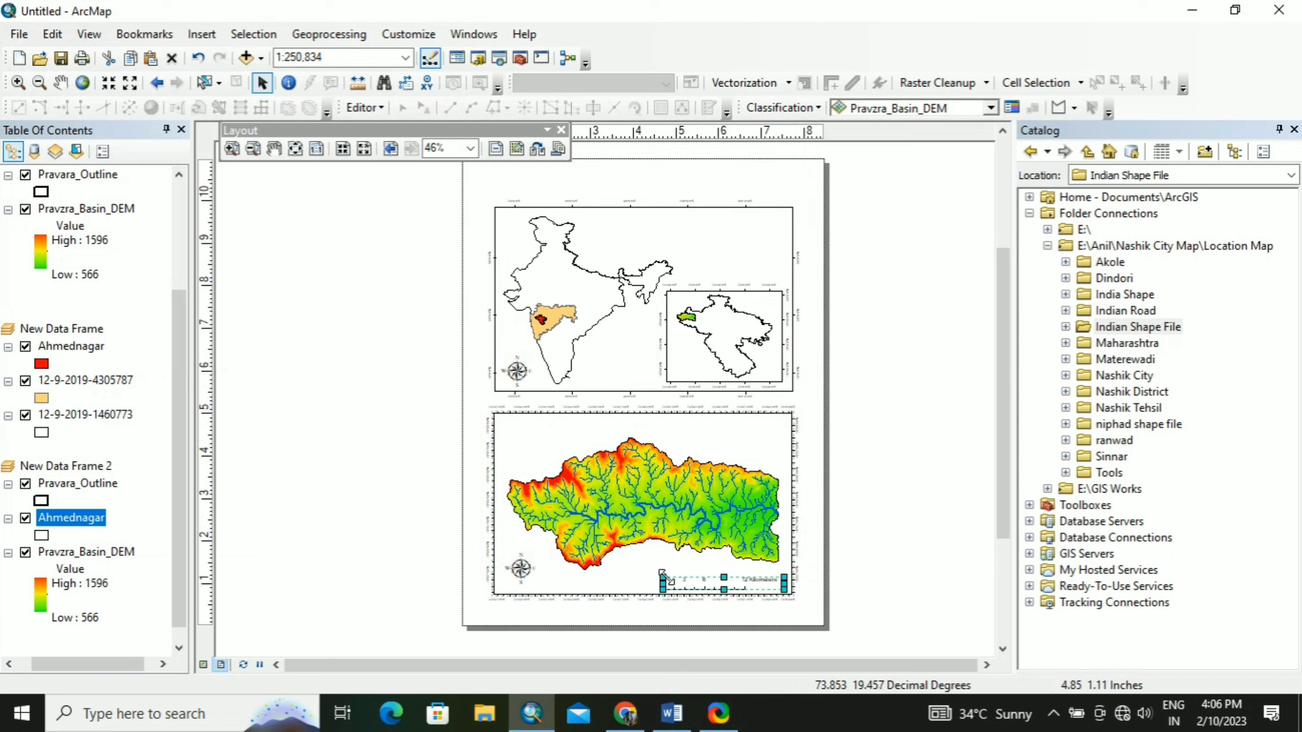
{"action": "left_click_drag", "start_coordinate": [658, 570], "coordinate": [576, 583]}
{"action": "left_click_drag", "start_coordinate": [679, 566], "coordinate": [679, 571]}
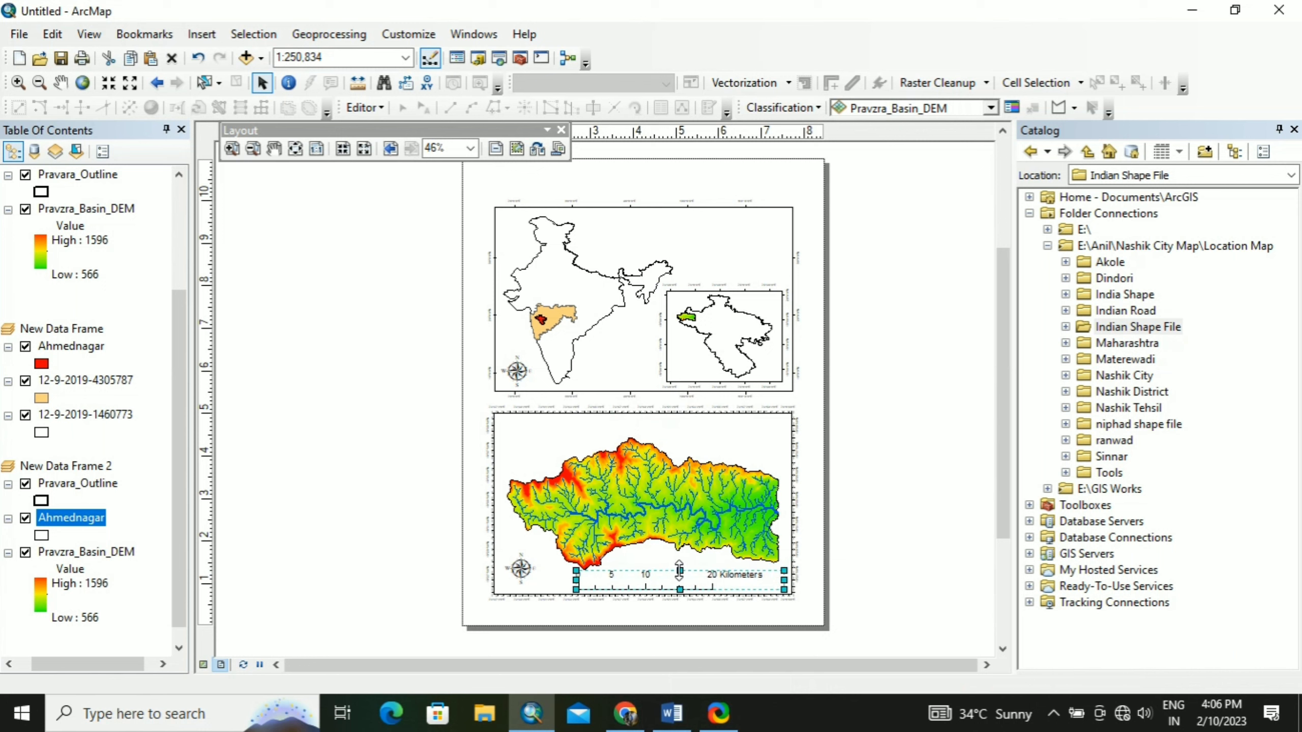
{"action": "left_click", "coordinate": [814, 544]}
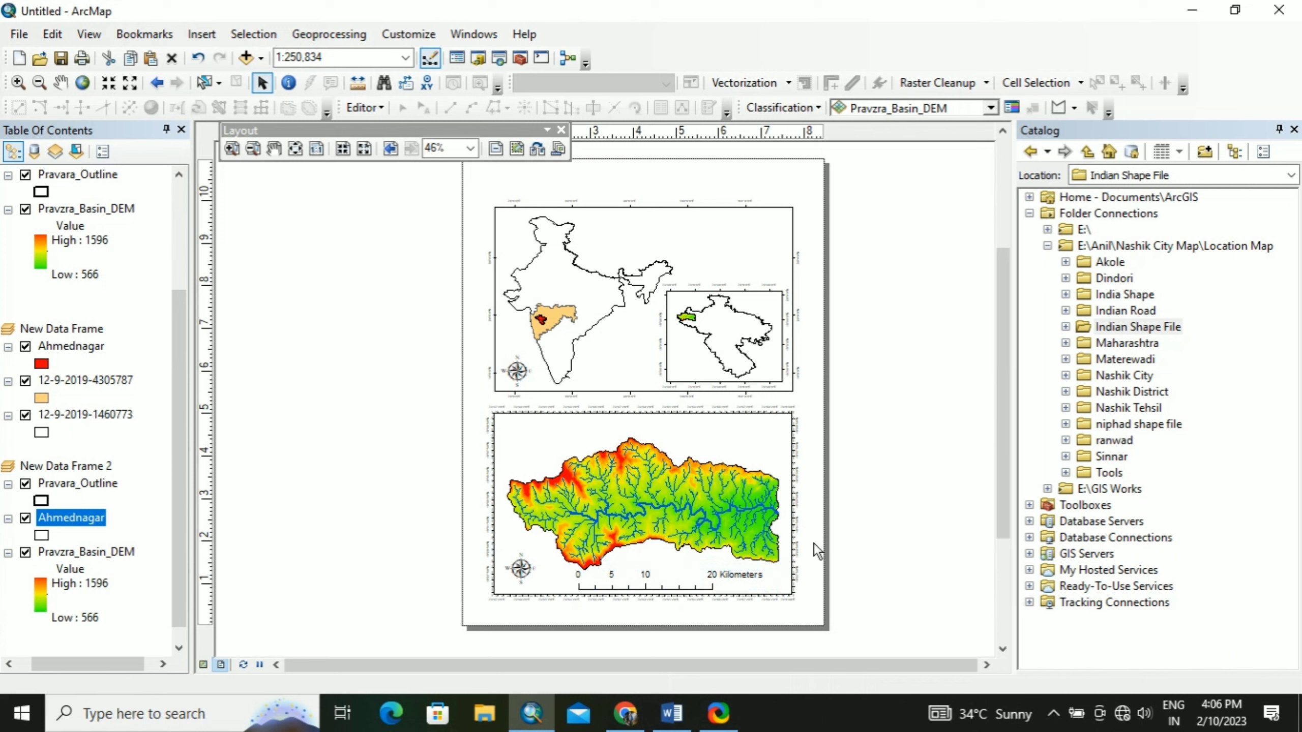
Shift the basin map slightly up and to the left within its frame, clear of the scale bar
{"action": "left_click", "coordinate": [60, 82]}
{"action": "left_click_drag", "start_coordinate": [621, 509], "coordinate": [617, 504]}
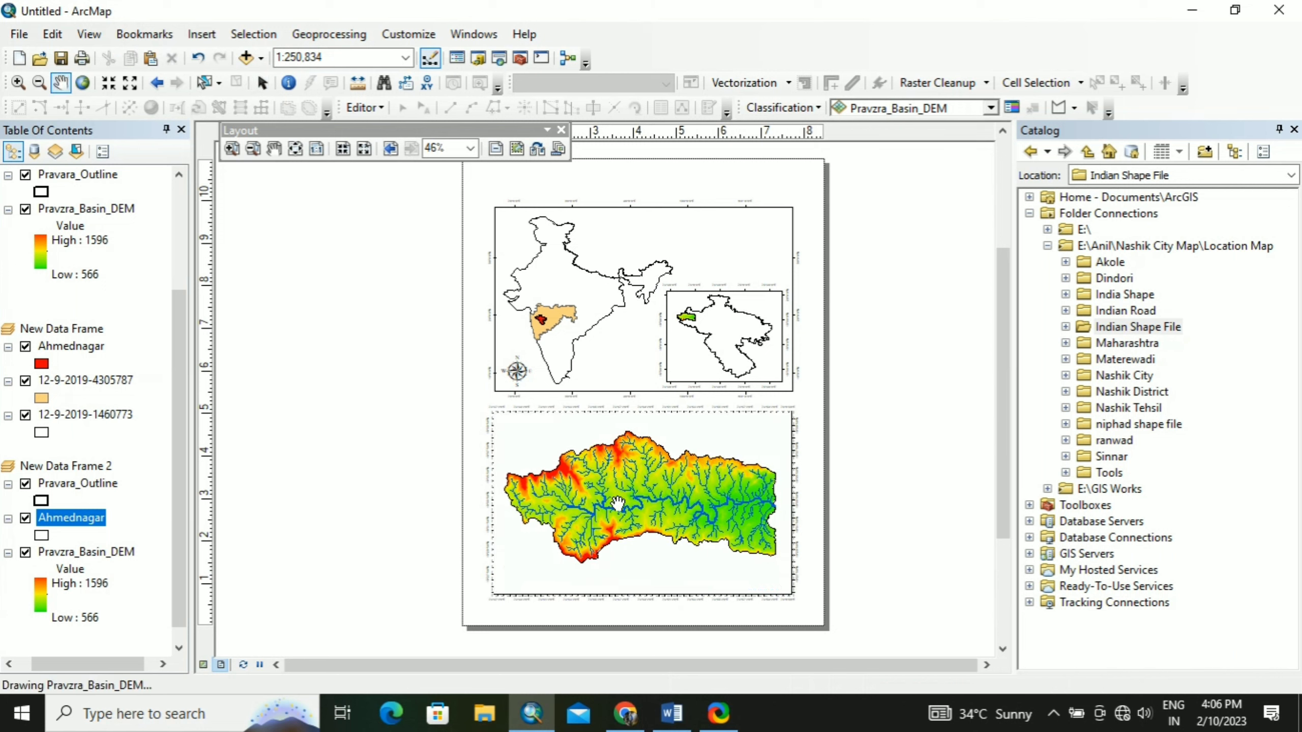
{"action": "left_click", "coordinate": [262, 83]}
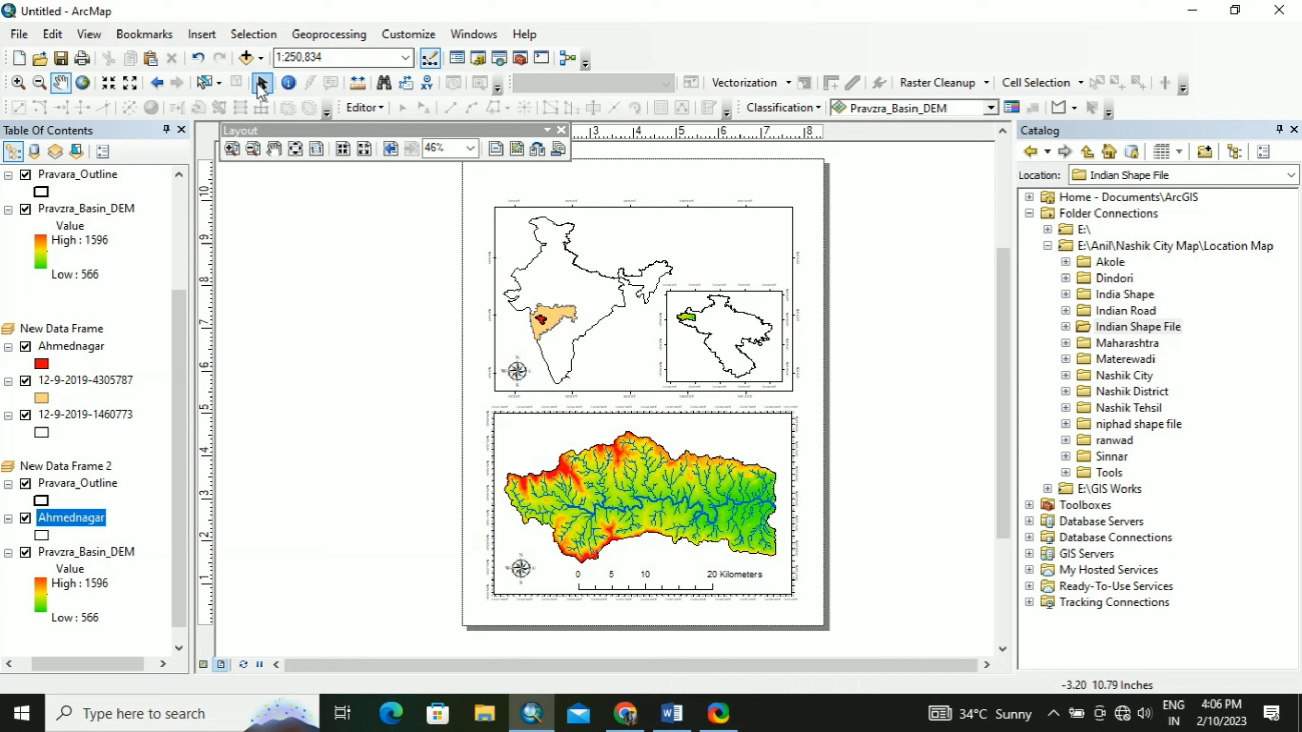
Insert a Scale Line 1 scale bar for the Ahmednagar inset with division units set to kilometers
{"action": "left_click", "coordinate": [701, 366]}
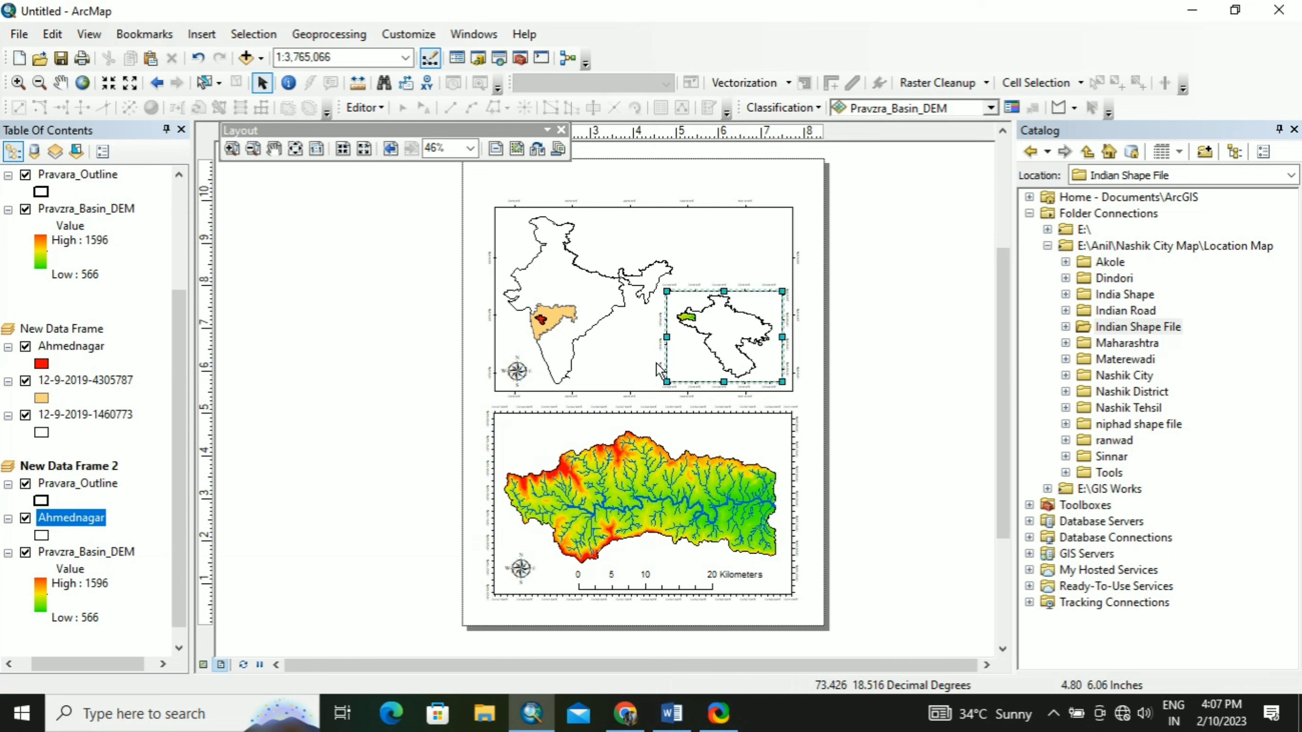
{"action": "left_click", "coordinate": [202, 38]}
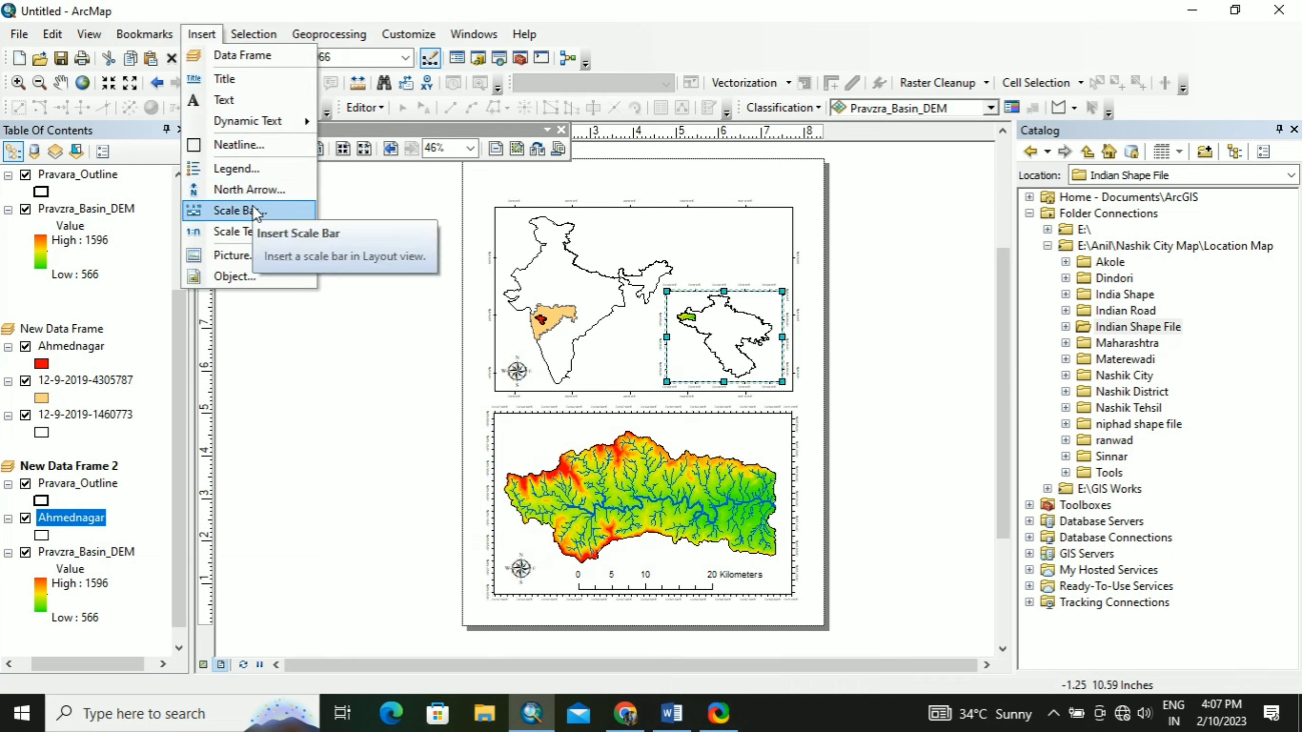
{"action": "left_click", "coordinate": [251, 209]}
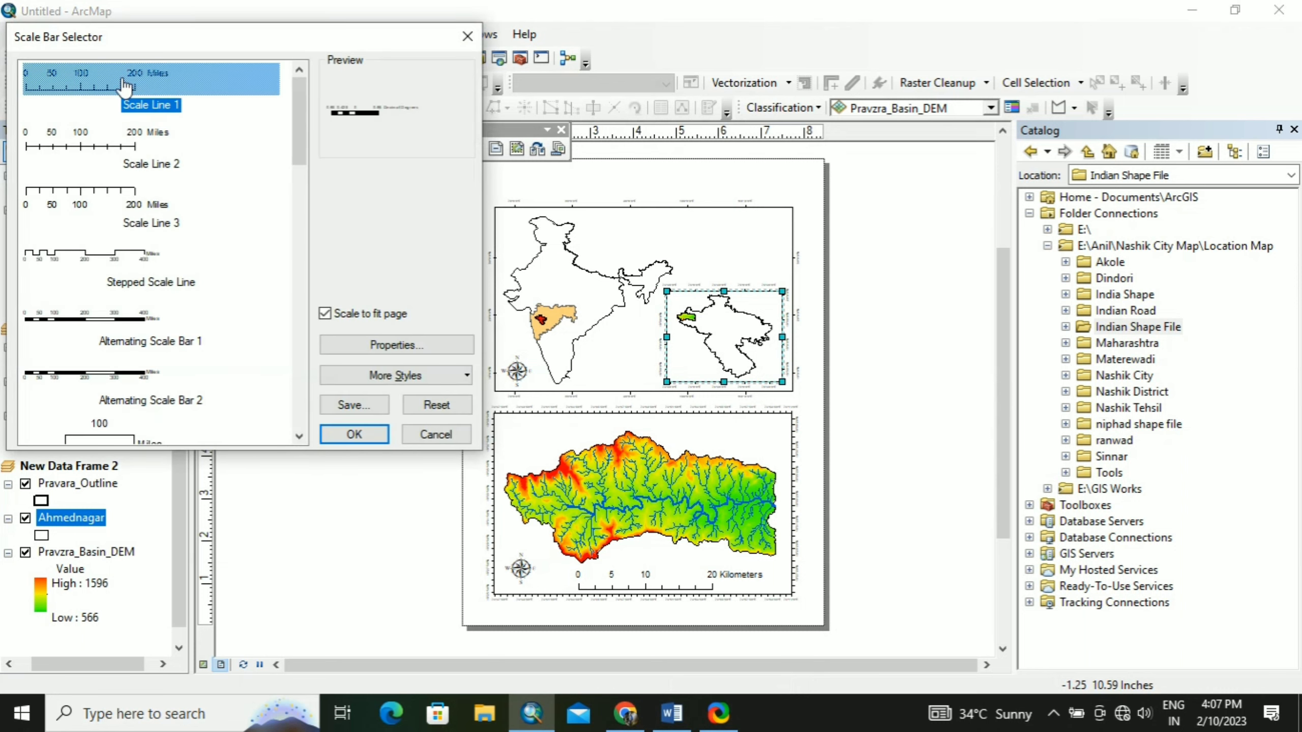
{"action": "left_click", "coordinate": [415, 345]}
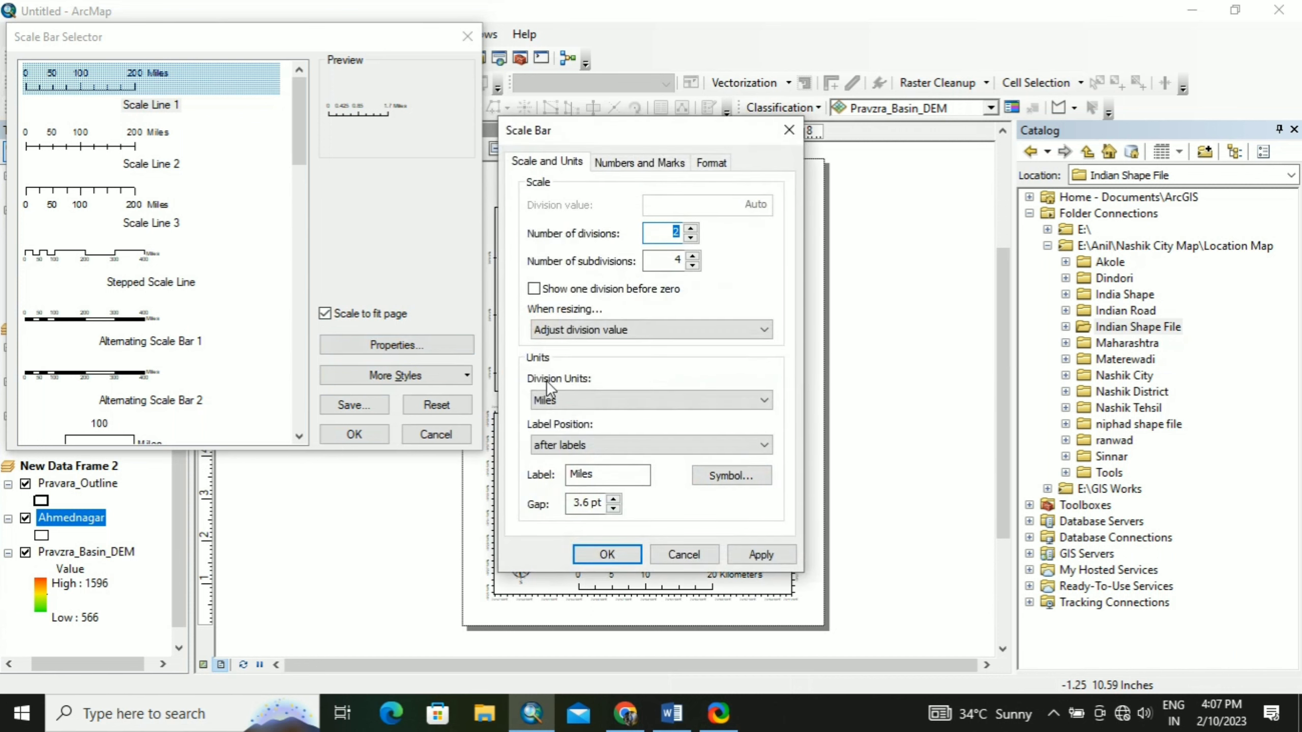
{"action": "left_click", "coordinate": [620, 398]}
{"action": "left_click", "coordinate": [571, 479]}
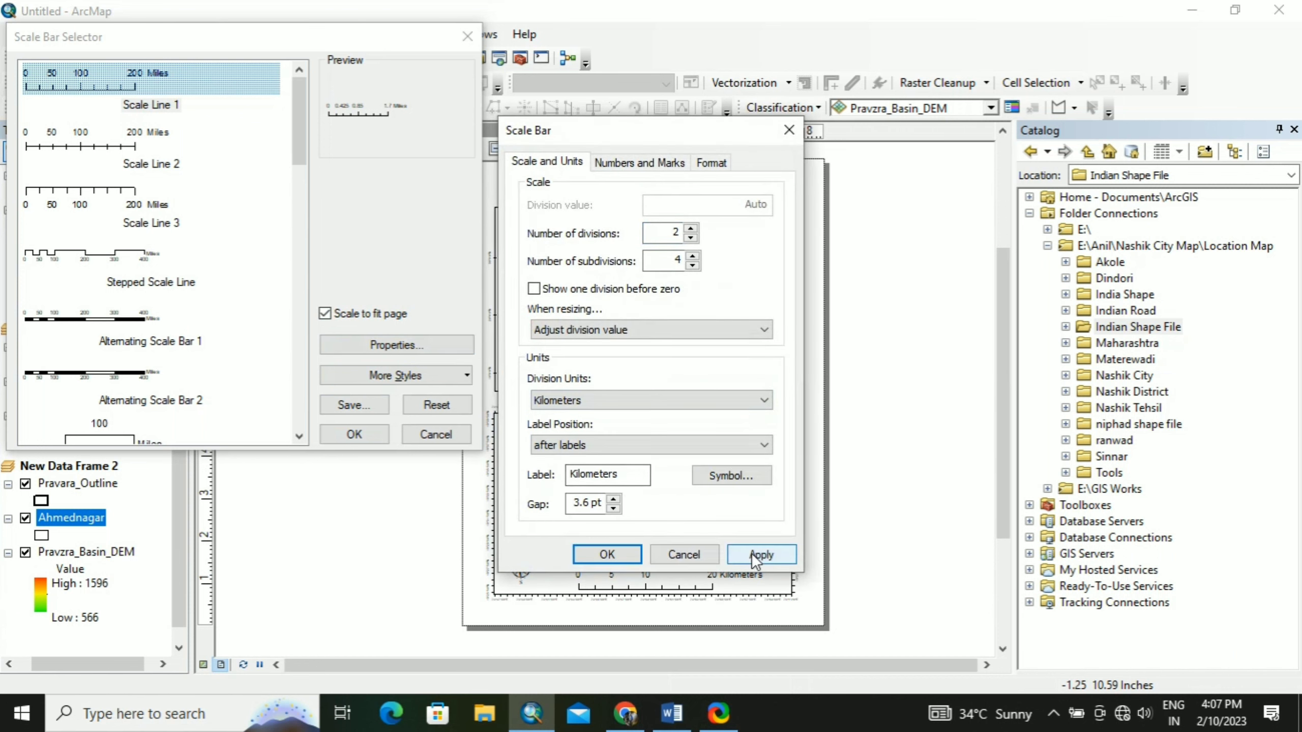
{"action": "left_click", "coordinate": [606, 554]}
{"action": "left_click", "coordinate": [357, 435]}
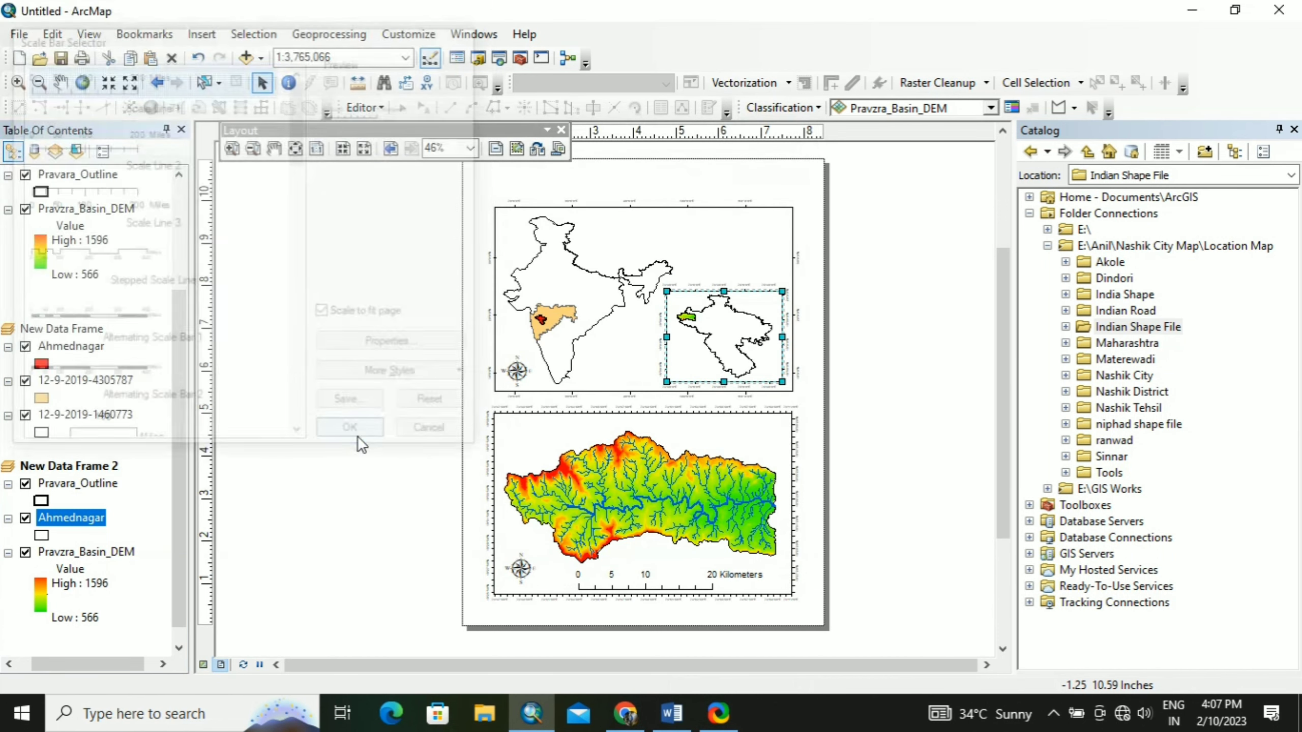
Place the new scale bar in the Ahmednagar inset's lower-left corner, shrink it to fit, and inspect it up close
{"action": "left_click_drag", "start_coordinate": [639, 394], "coordinate": [721, 373]}
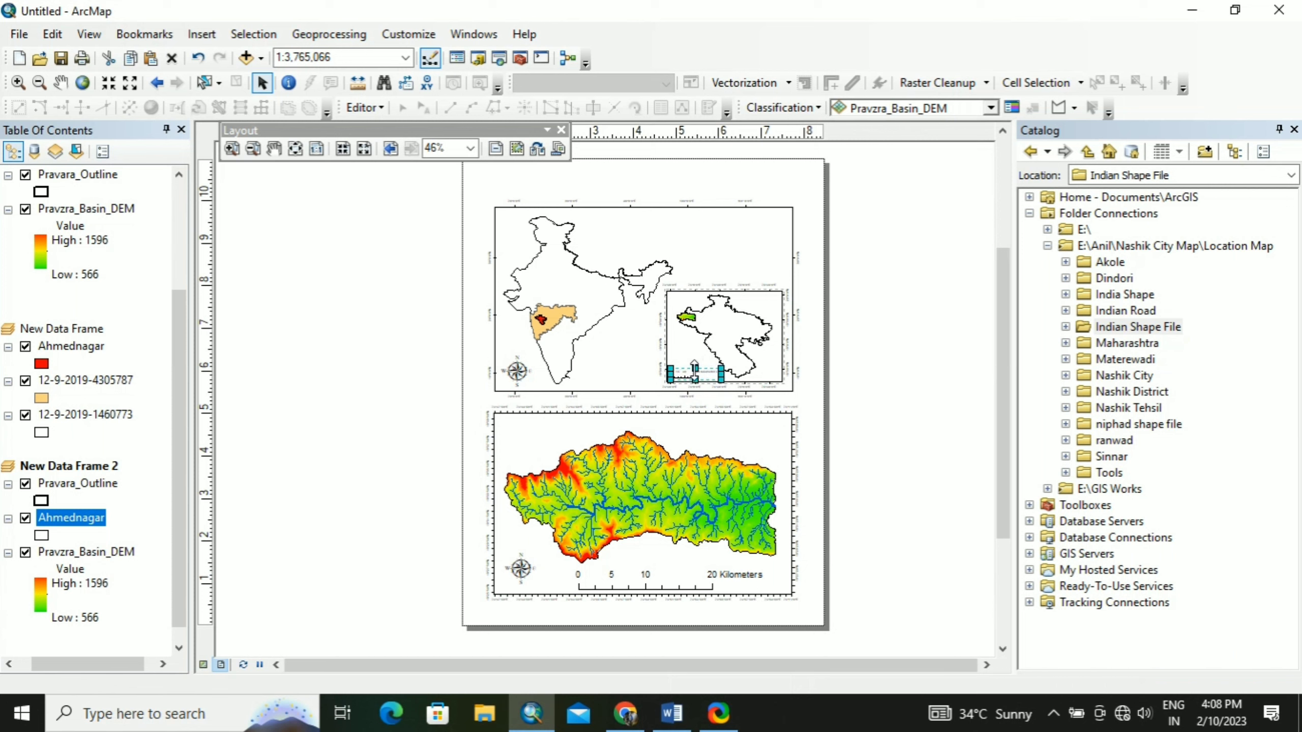
{"action": "left_click", "coordinate": [804, 391]}
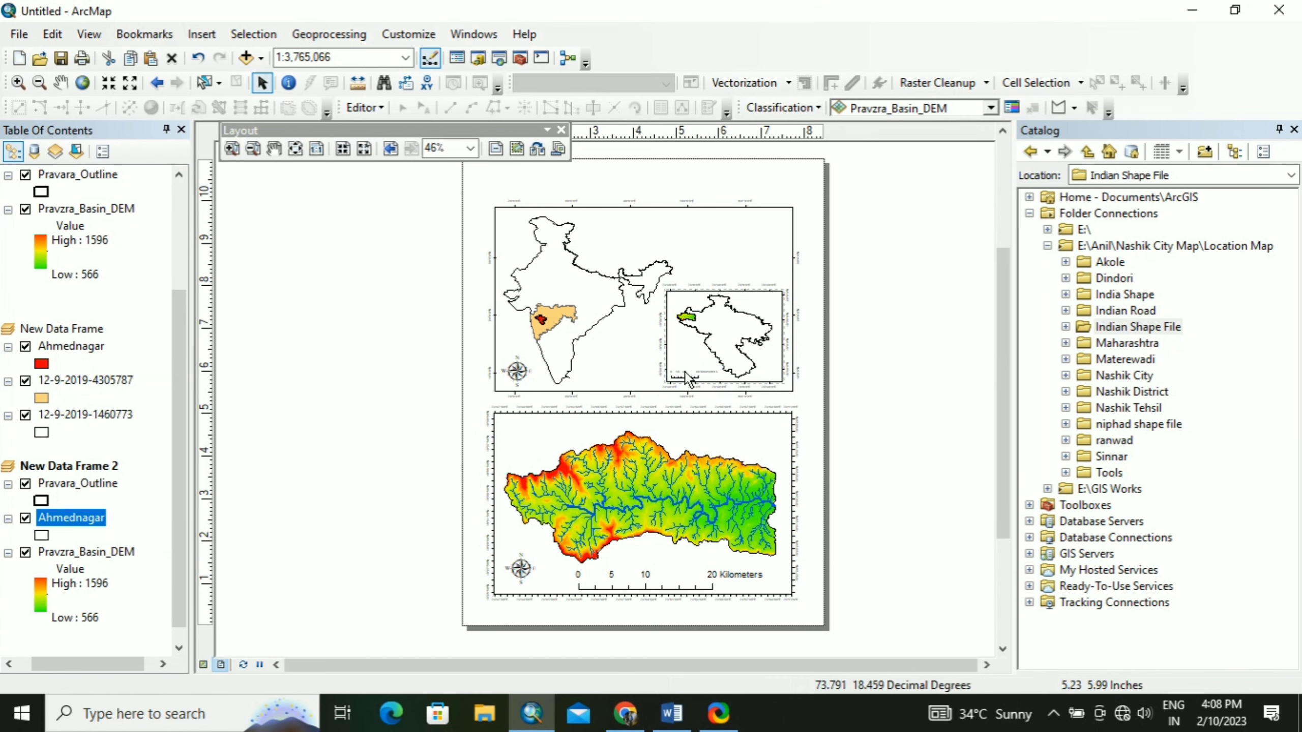
{"action": "scroll", "coordinate": [684, 370], "scroll_direction": "up", "scroll_amount": 1}
{"action": "scroll", "coordinate": [684, 370], "scroll_direction": "down", "scroll_amount": 5}
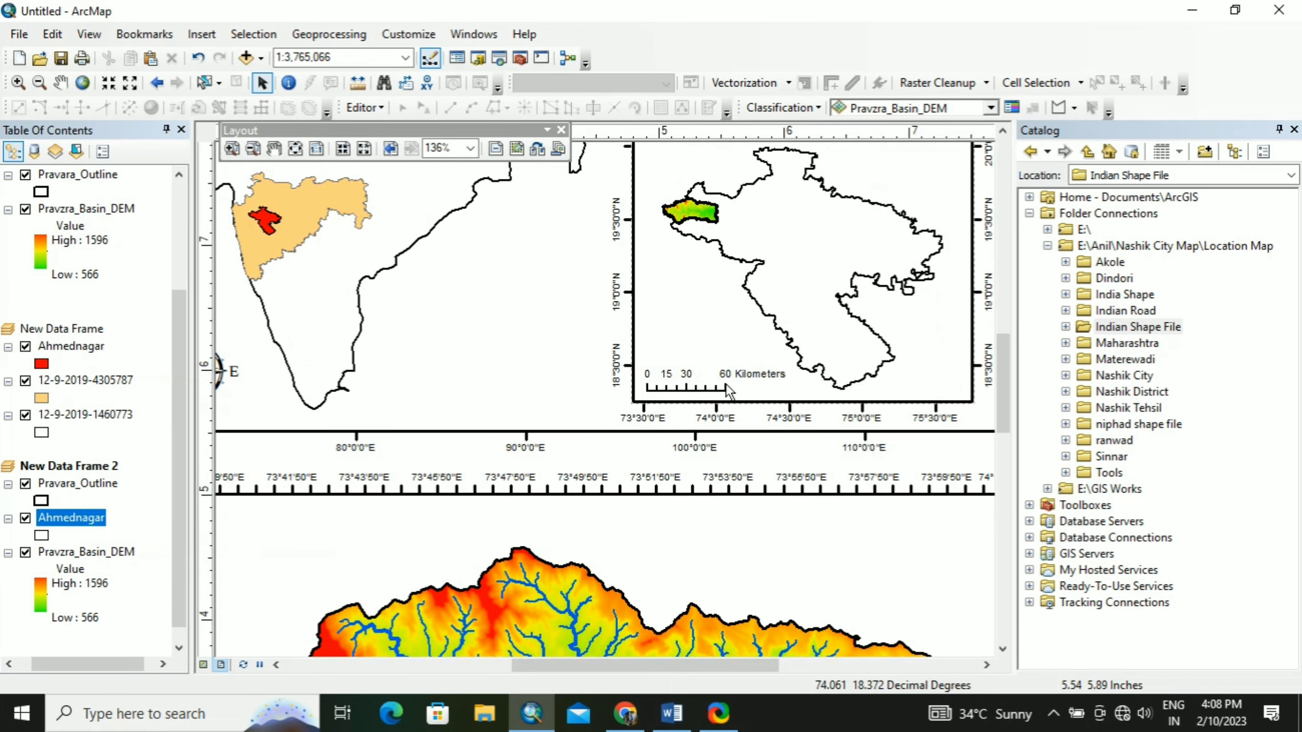
{"action": "scroll", "coordinate": [736, 396], "scroll_direction": "down", "scroll_amount": 1}
{"action": "scroll", "coordinate": [733, 389], "scroll_direction": "up", "scroll_amount": 4}
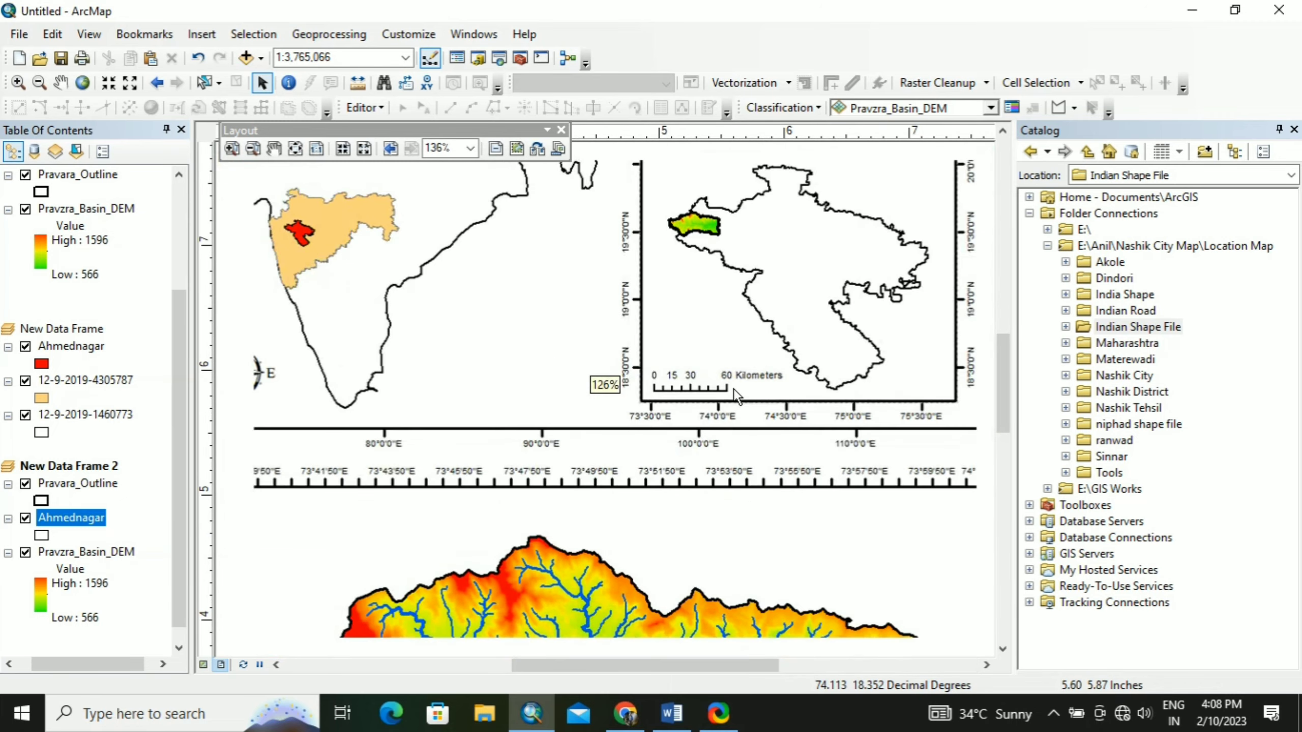
{"action": "scroll", "coordinate": [733, 388], "scroll_direction": "up", "scroll_amount": 1}
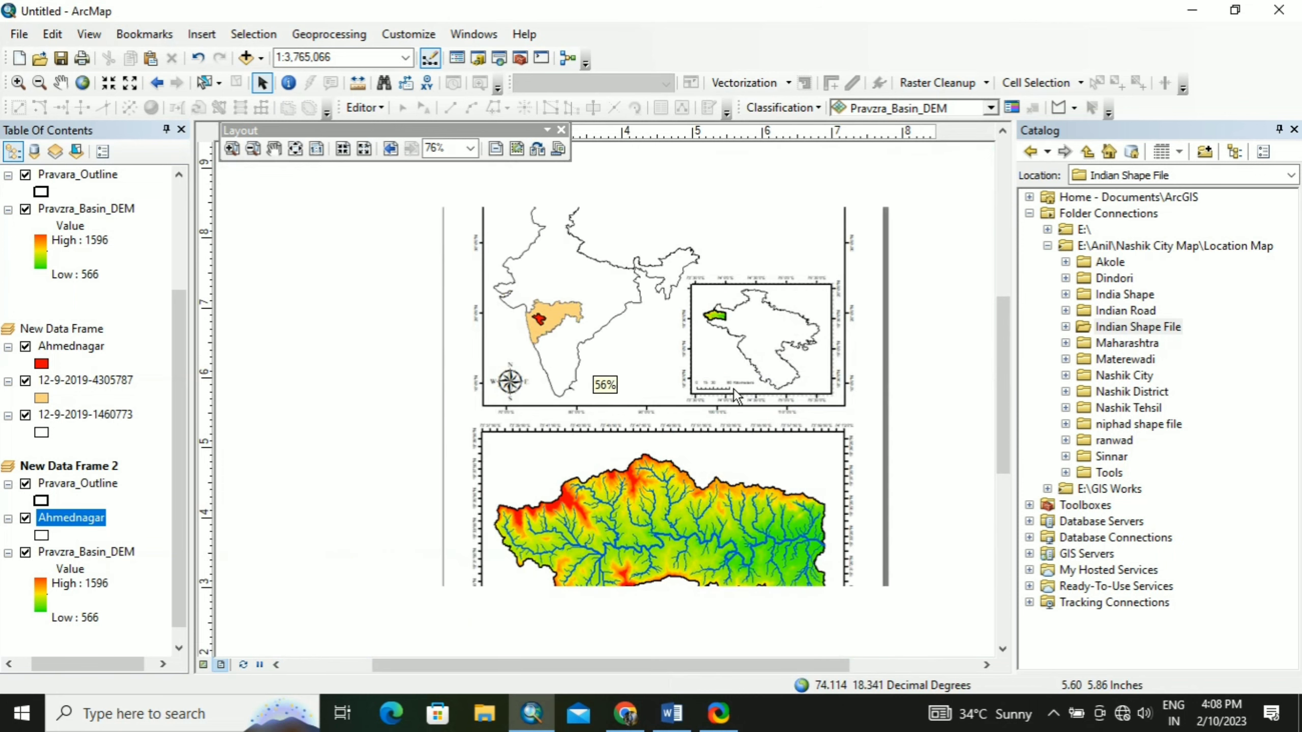
{"action": "scroll", "coordinate": [734, 391], "scroll_direction": "up", "scroll_amount": 1}
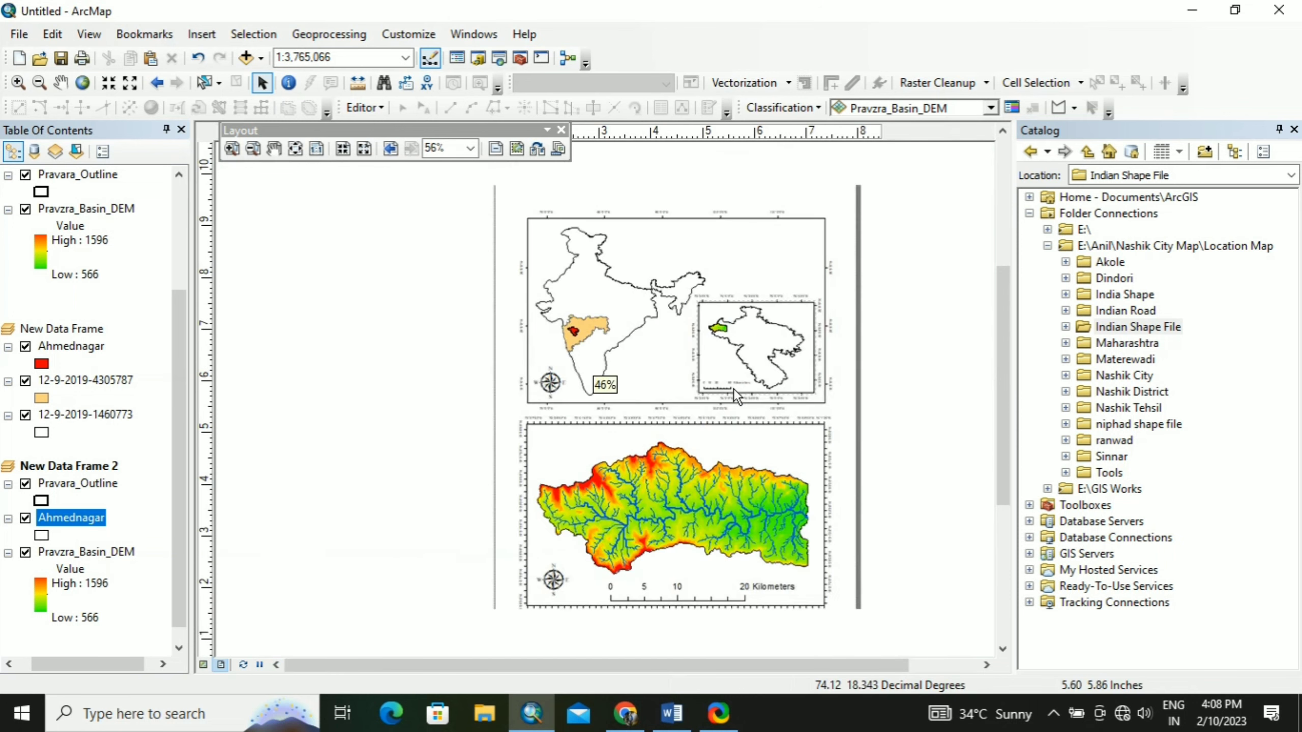
Insert the map title "Location Map of Pravara Basin" in the layout
{"action": "left_click", "coordinate": [204, 36]}
{"action": "left_click", "coordinate": [234, 78]}
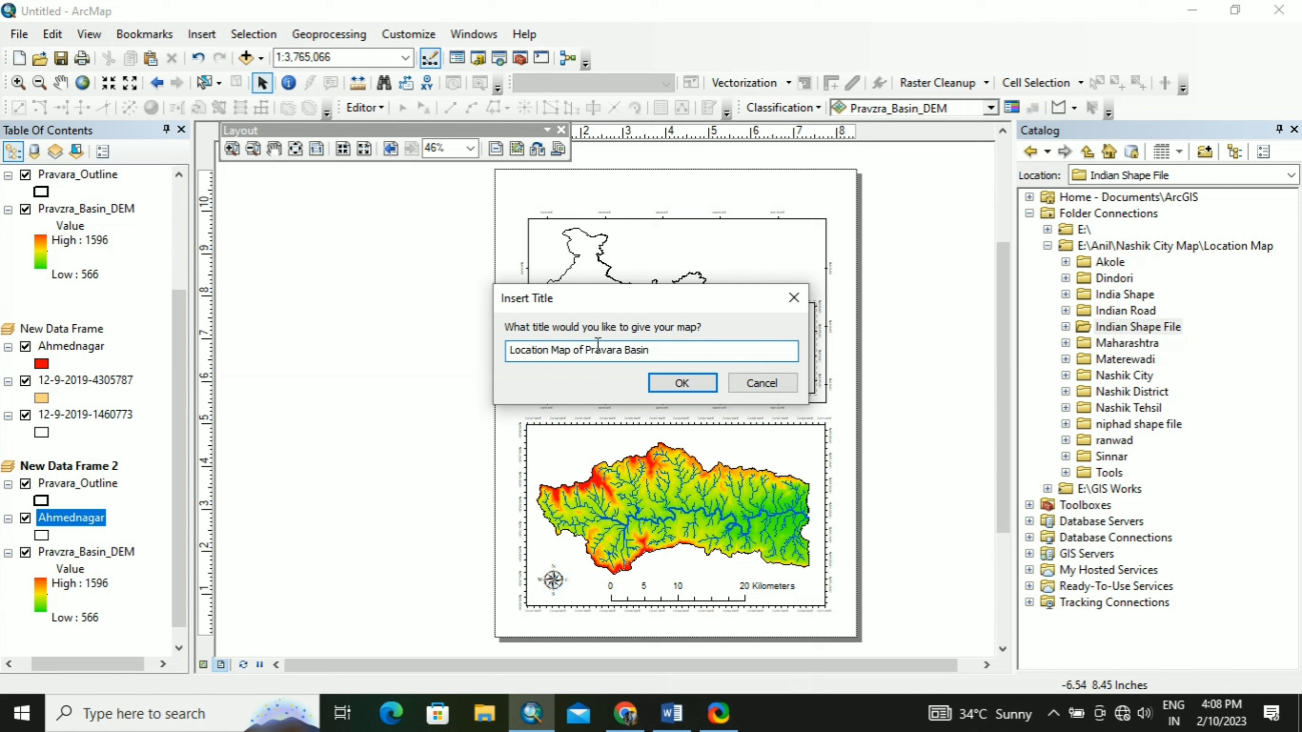
{"action": "left_click", "coordinate": [681, 383]}
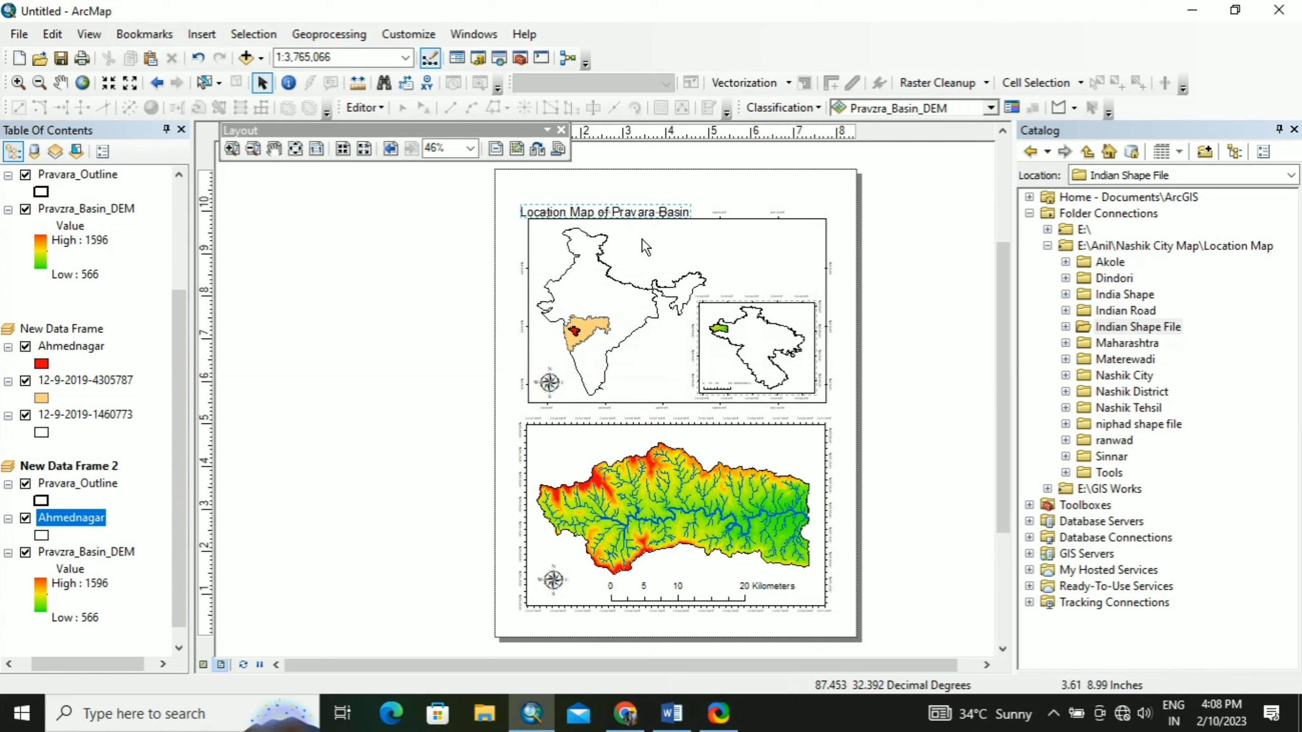
Format the map title in Arial Black at size 26 and center it above the India map frame
{"action": "double_click", "coordinate": [633, 209]}
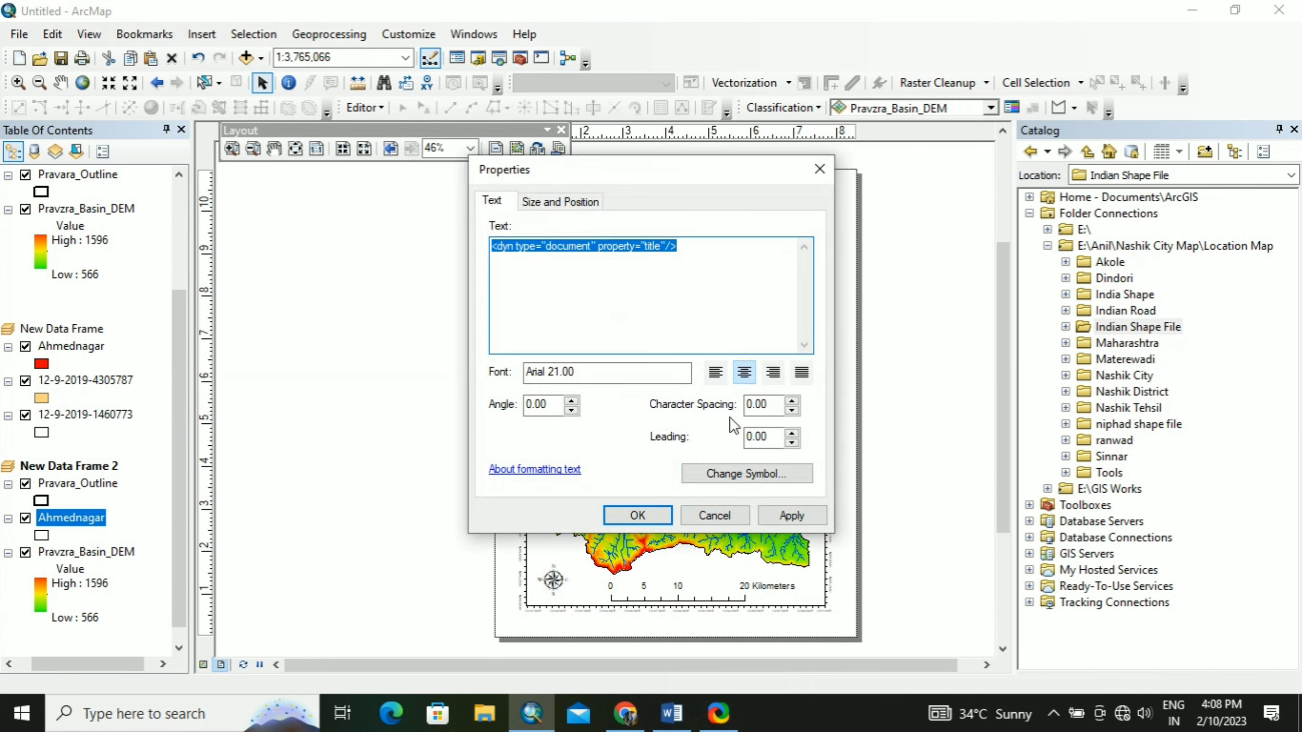
{"action": "left_click", "coordinate": [732, 469]}
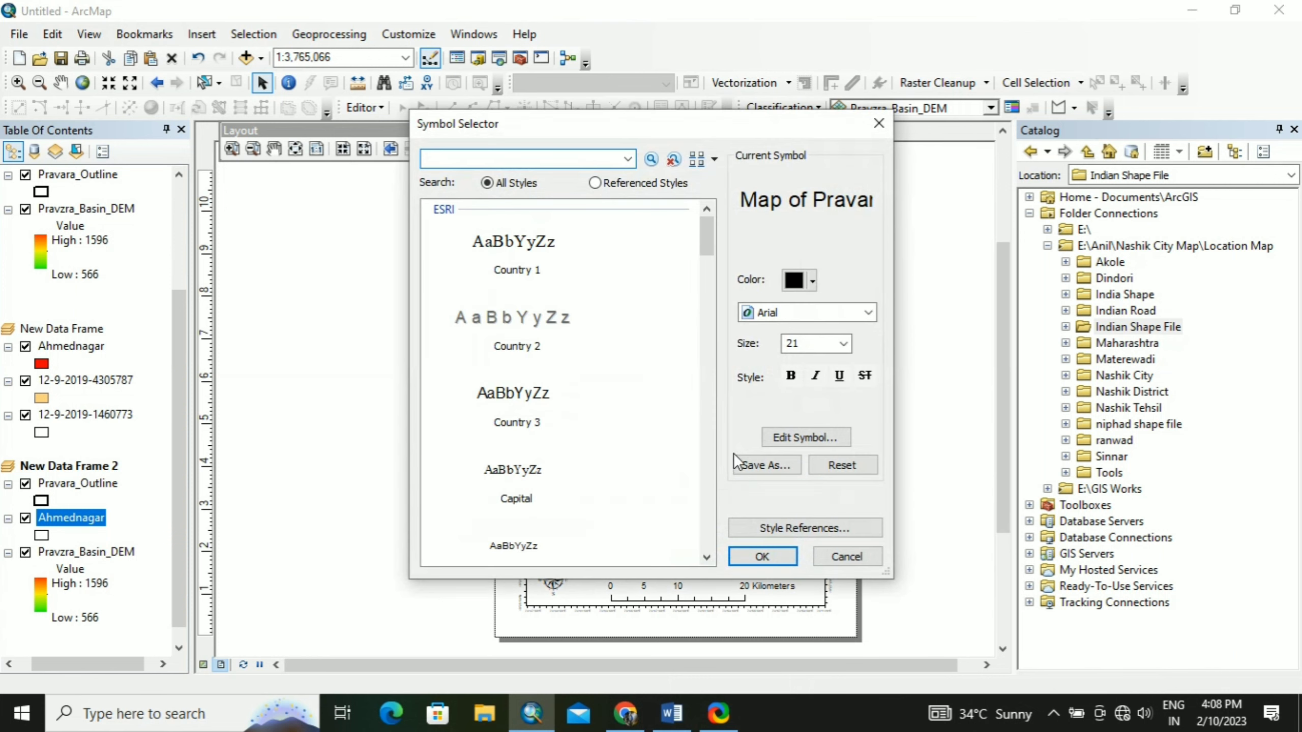
{"action": "left_click", "coordinate": [866, 314]}
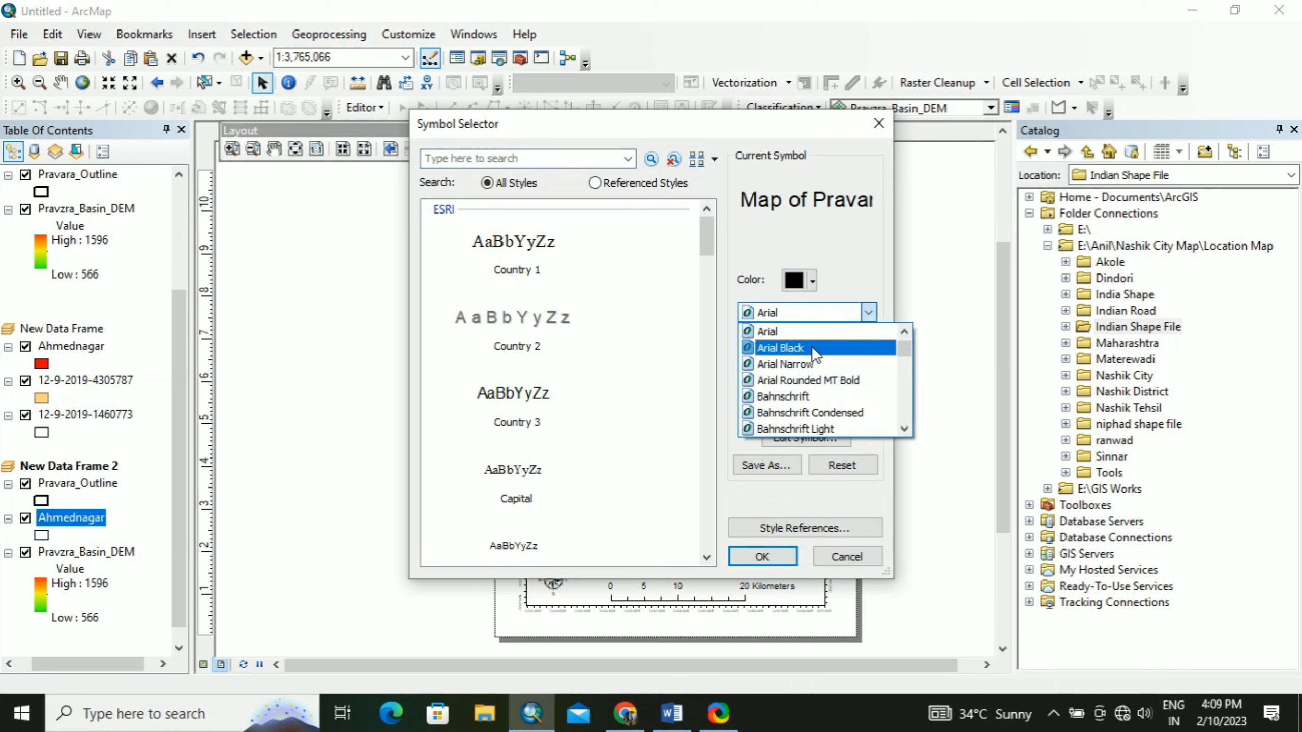
{"action": "left_click", "coordinate": [811, 346]}
{"action": "left_click", "coordinate": [843, 345]}
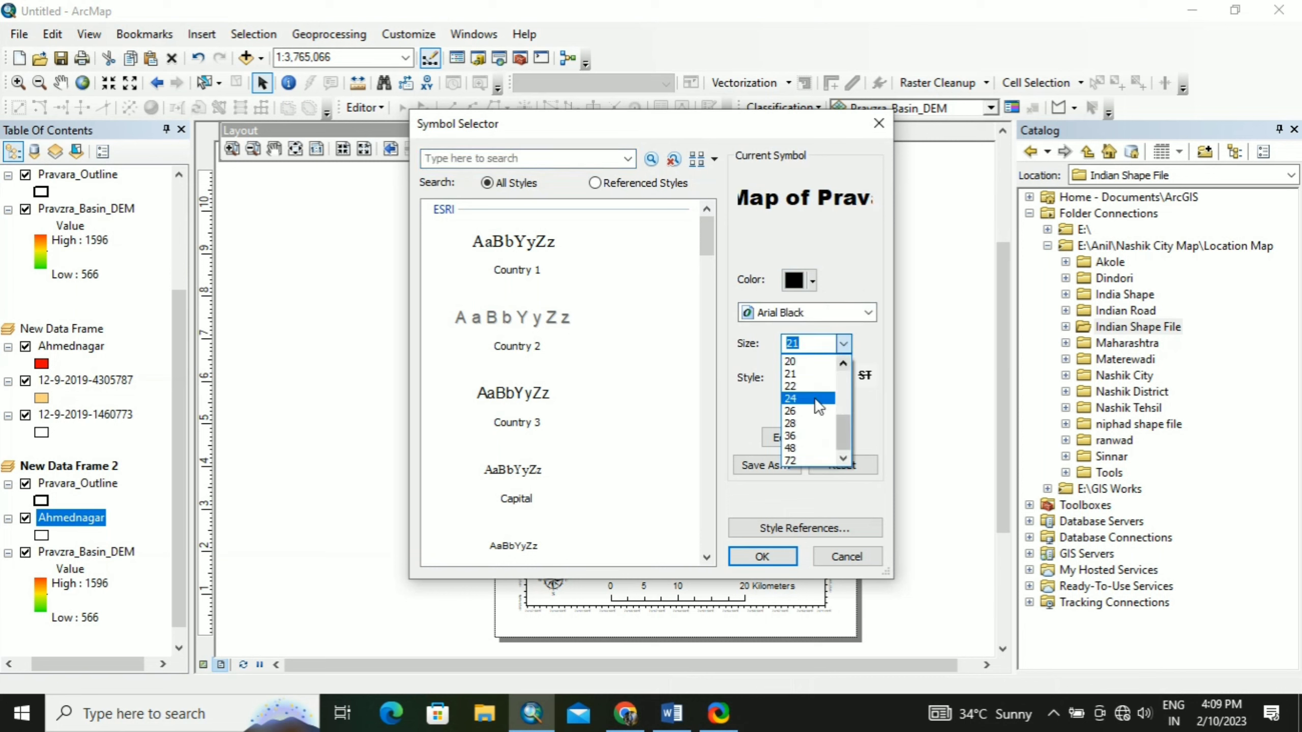
{"action": "left_click", "coordinate": [792, 410]}
{"action": "left_click", "coordinate": [763, 557]}
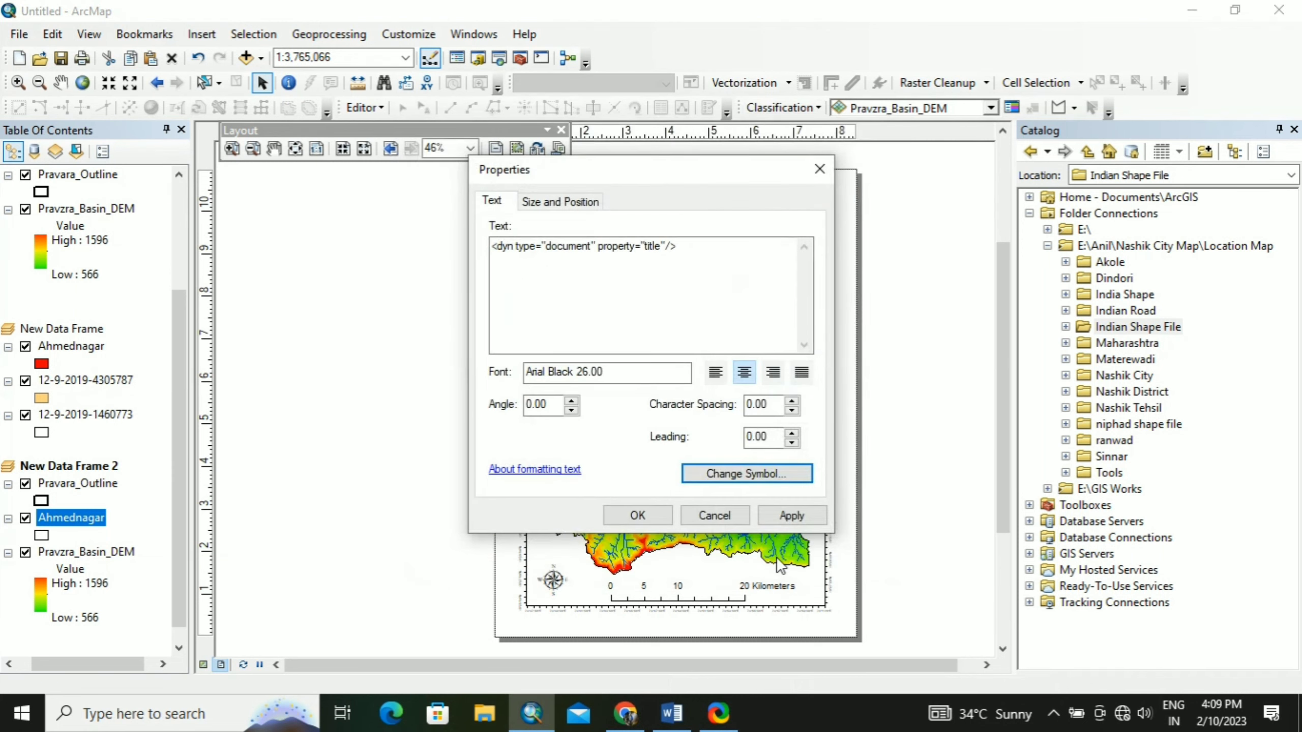
{"action": "left_click", "coordinate": [791, 515]}
{"action": "left_click", "coordinate": [651, 520]}
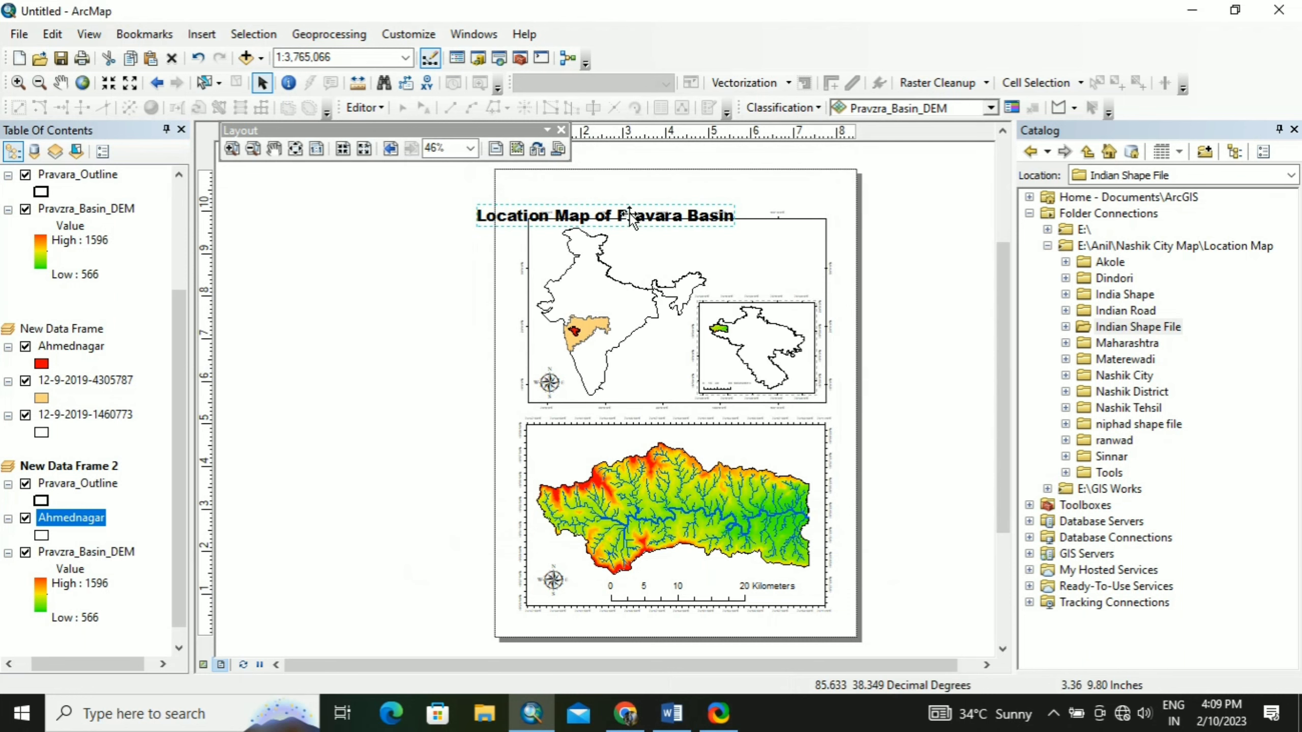
{"action": "left_click_drag", "start_coordinate": [622, 210], "coordinate": [692, 189]}
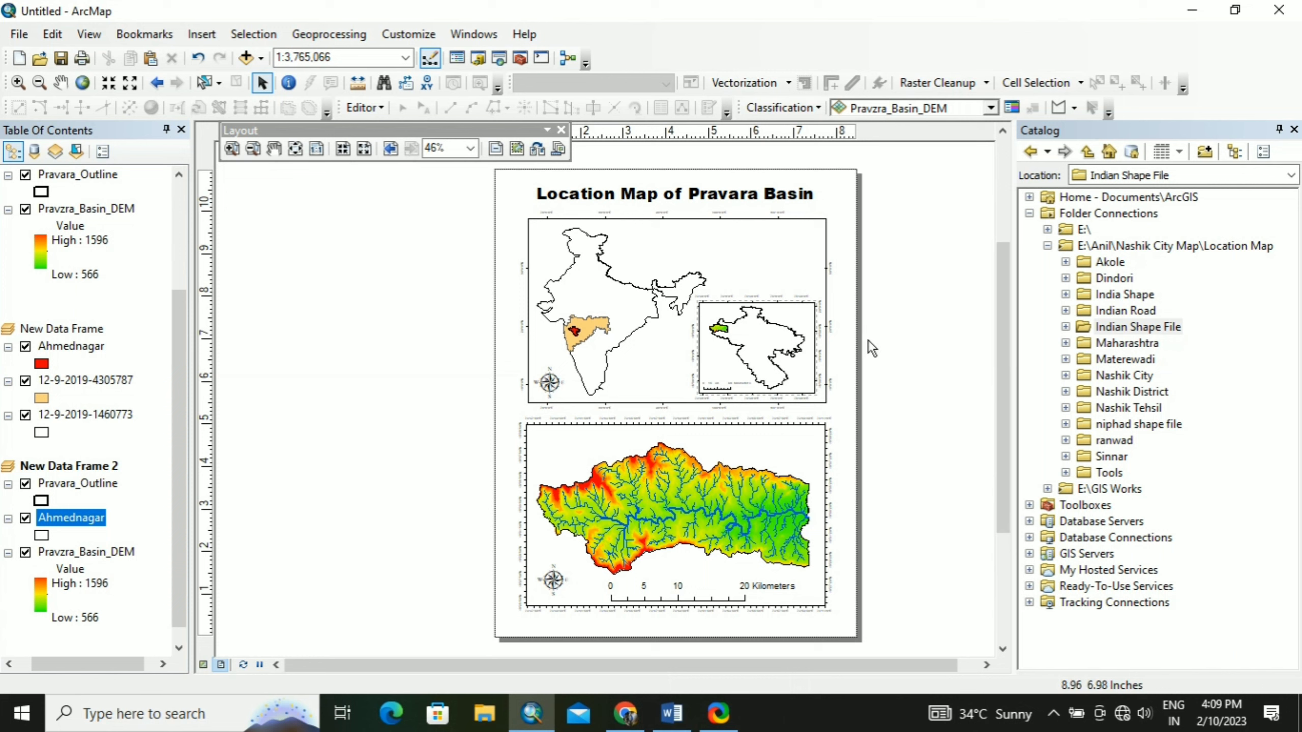
Insert a second title text in the empty upper-right area of the India frame and change its text to INDIA
{"action": "left_click", "coordinate": [201, 34]}
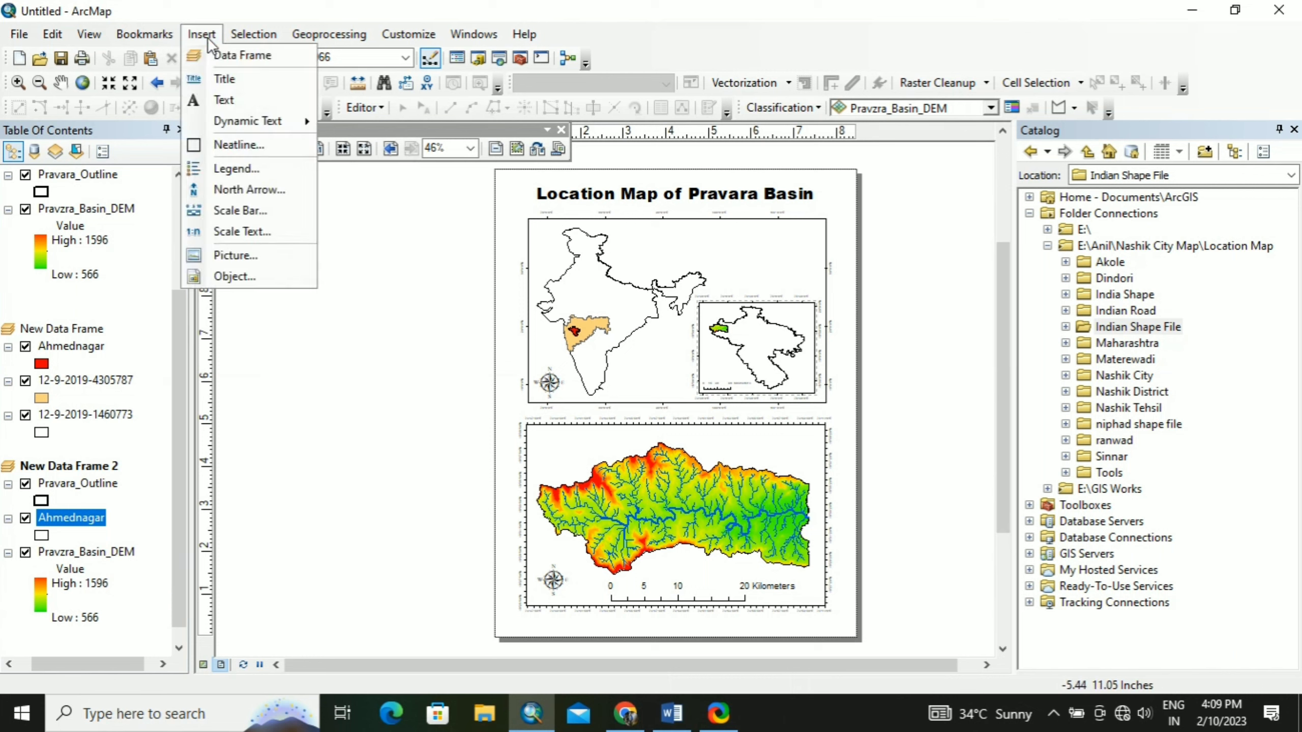
{"action": "left_click", "coordinate": [233, 79]}
{"action": "left_click_drag", "start_coordinate": [587, 214], "coordinate": [730, 251]}
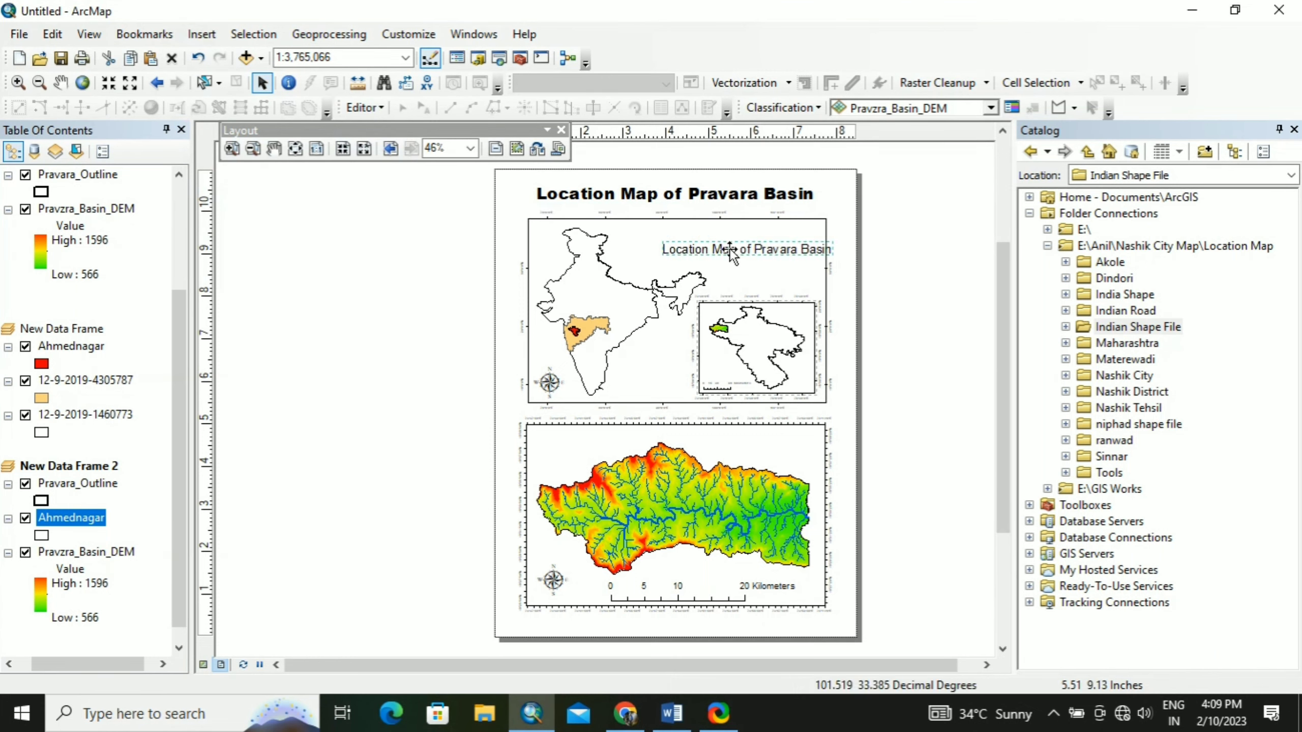
{"action": "double_click", "coordinate": [730, 250]}
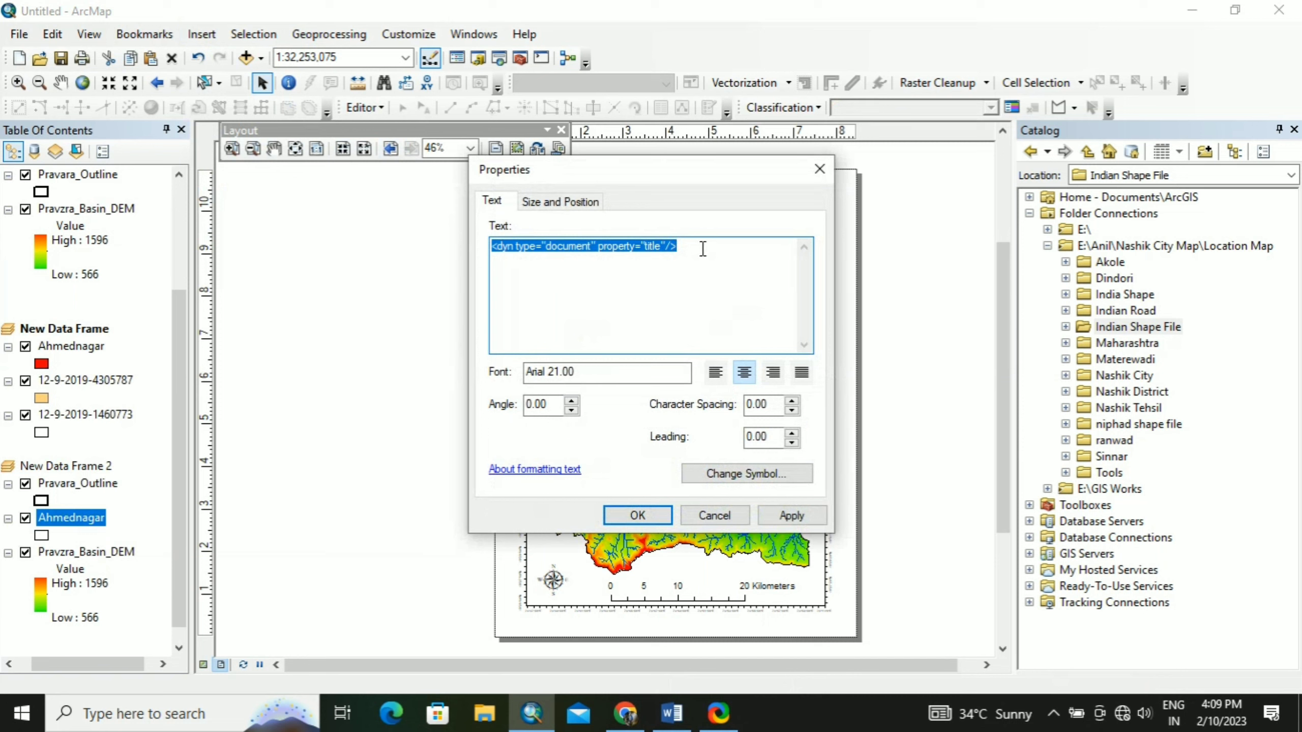
{"action": "key", "text": "Delete"}
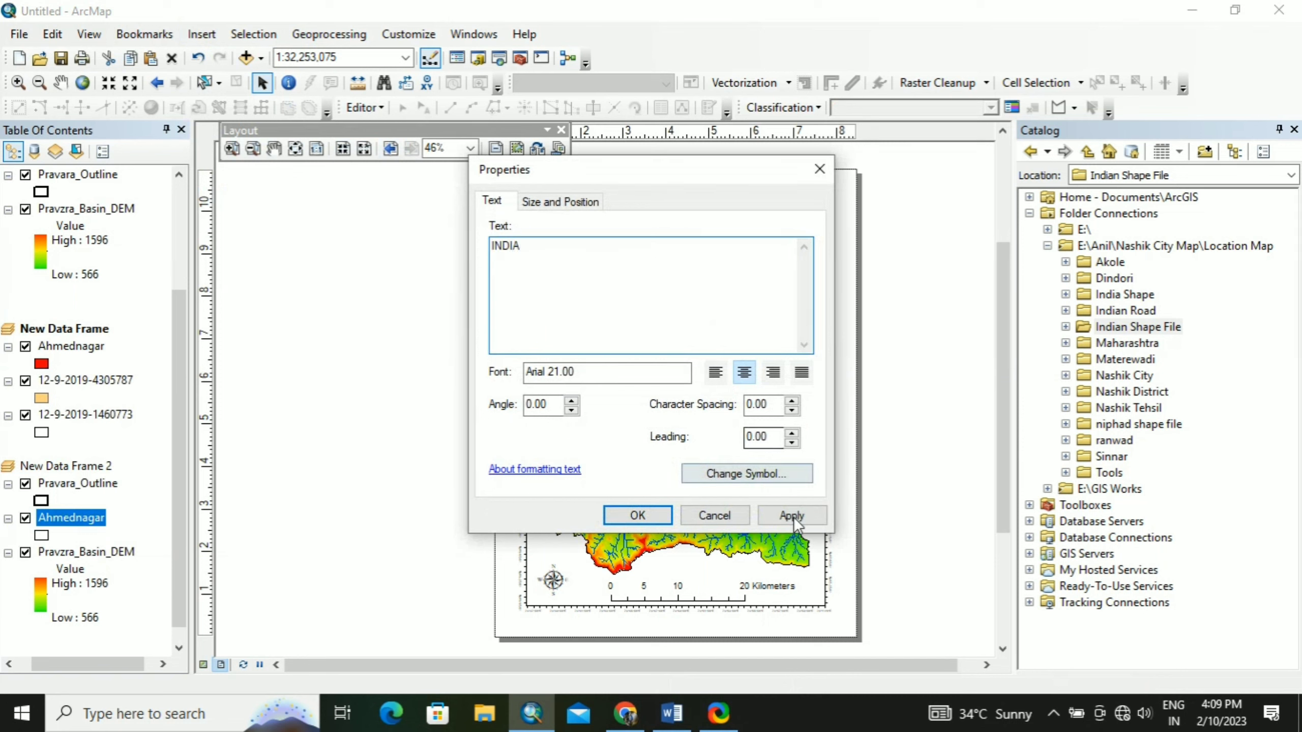
{"action": "left_click", "coordinate": [791, 515]}
{"action": "left_click", "coordinate": [643, 513]}
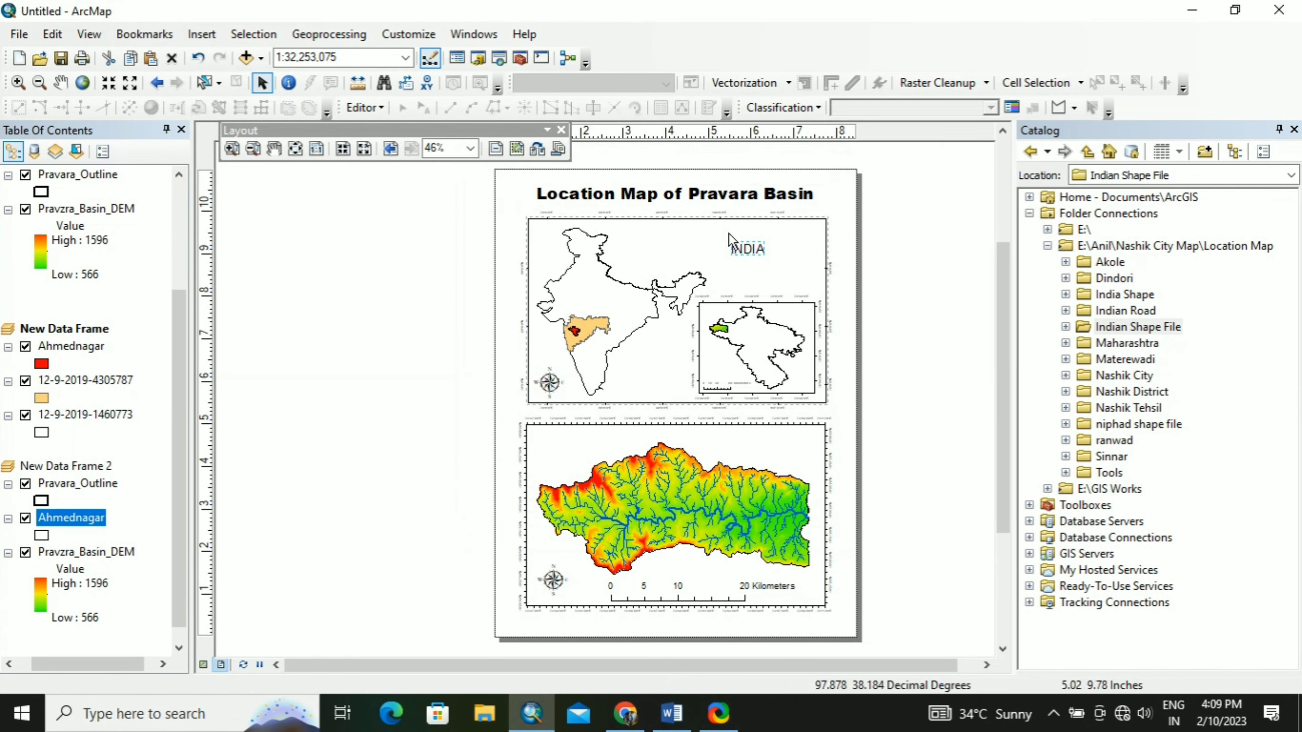
Set the INDIA label's font to Arial Black and move it beside the northern part of India's outline
{"action": "double_click", "coordinate": [746, 248]}
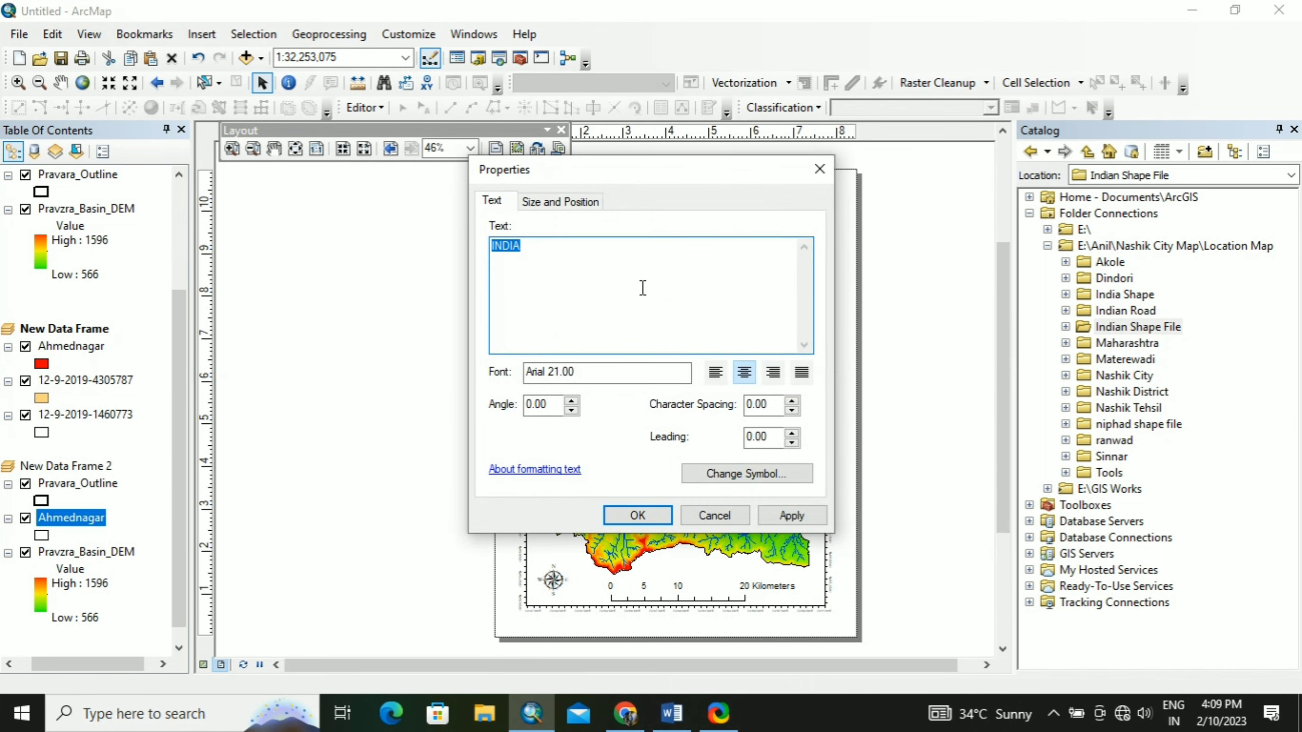
{"action": "left_click", "coordinate": [735, 471]}
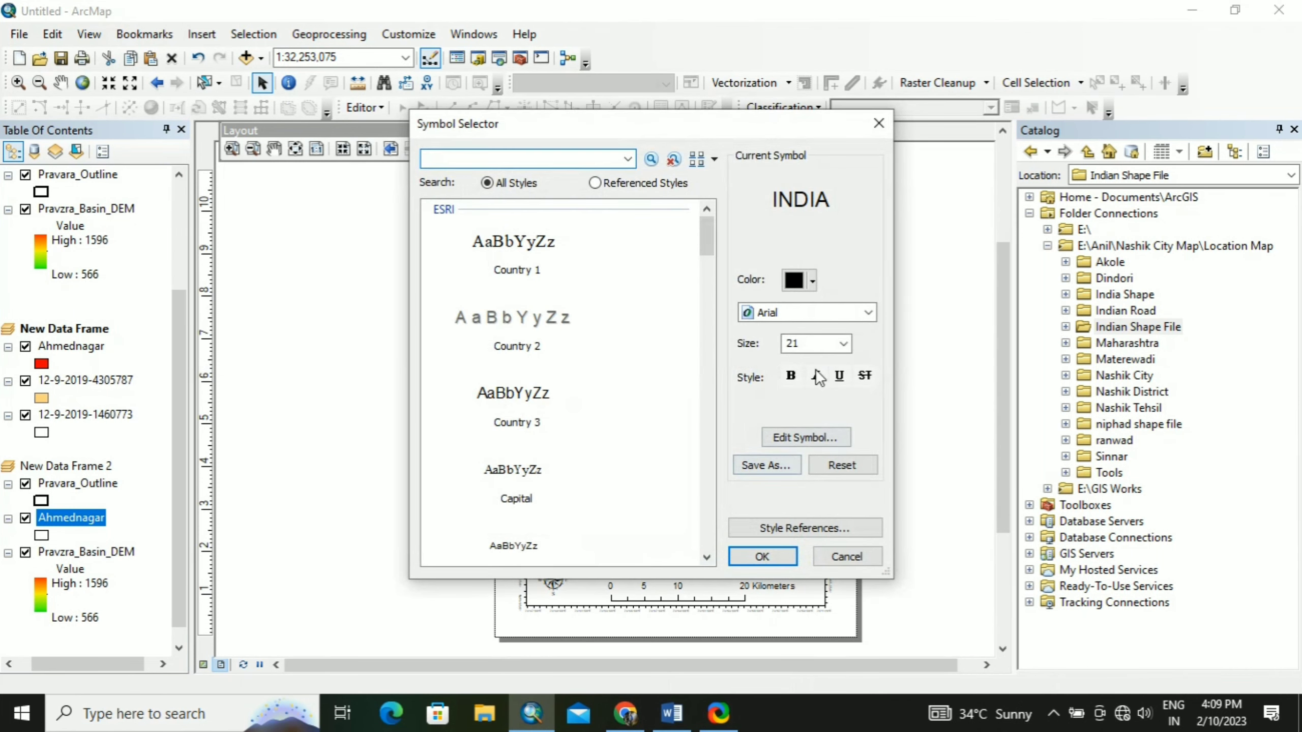
{"action": "left_click", "coordinate": [868, 312]}
{"action": "left_click", "coordinate": [796, 346]}
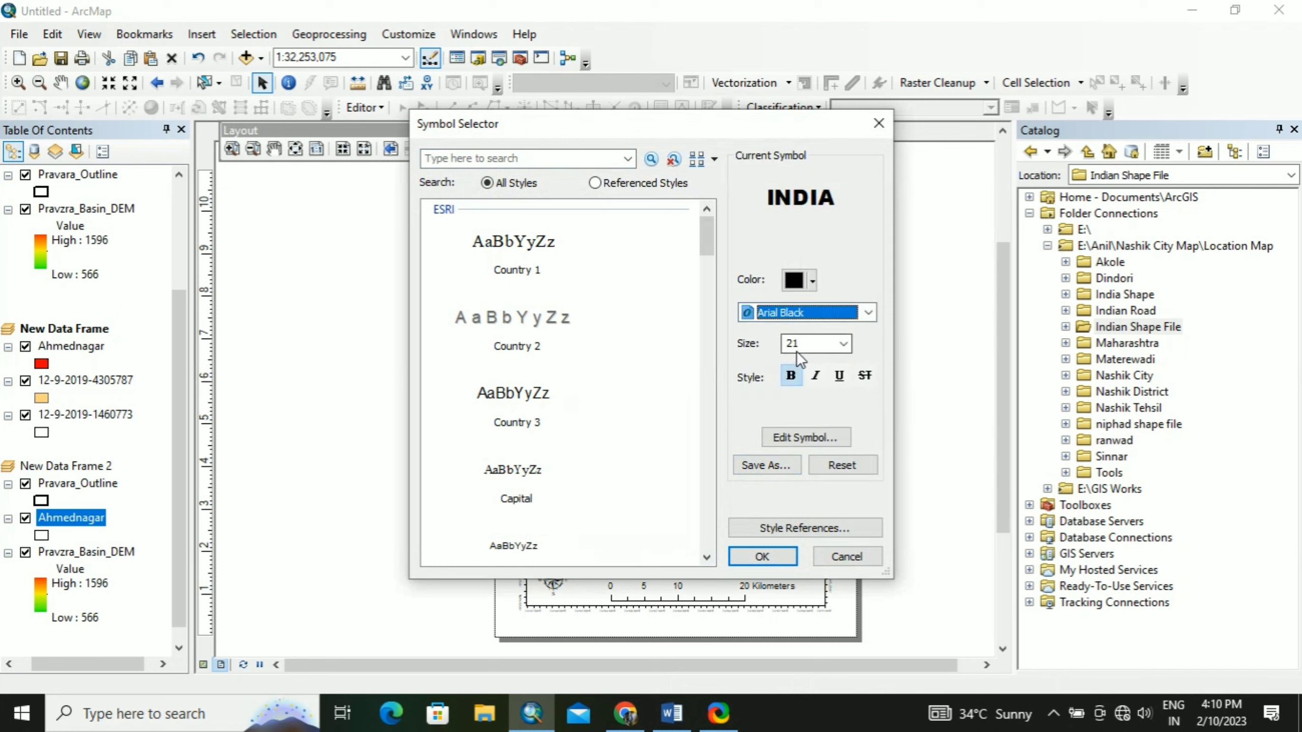
{"action": "left_click", "coordinate": [790, 555]}
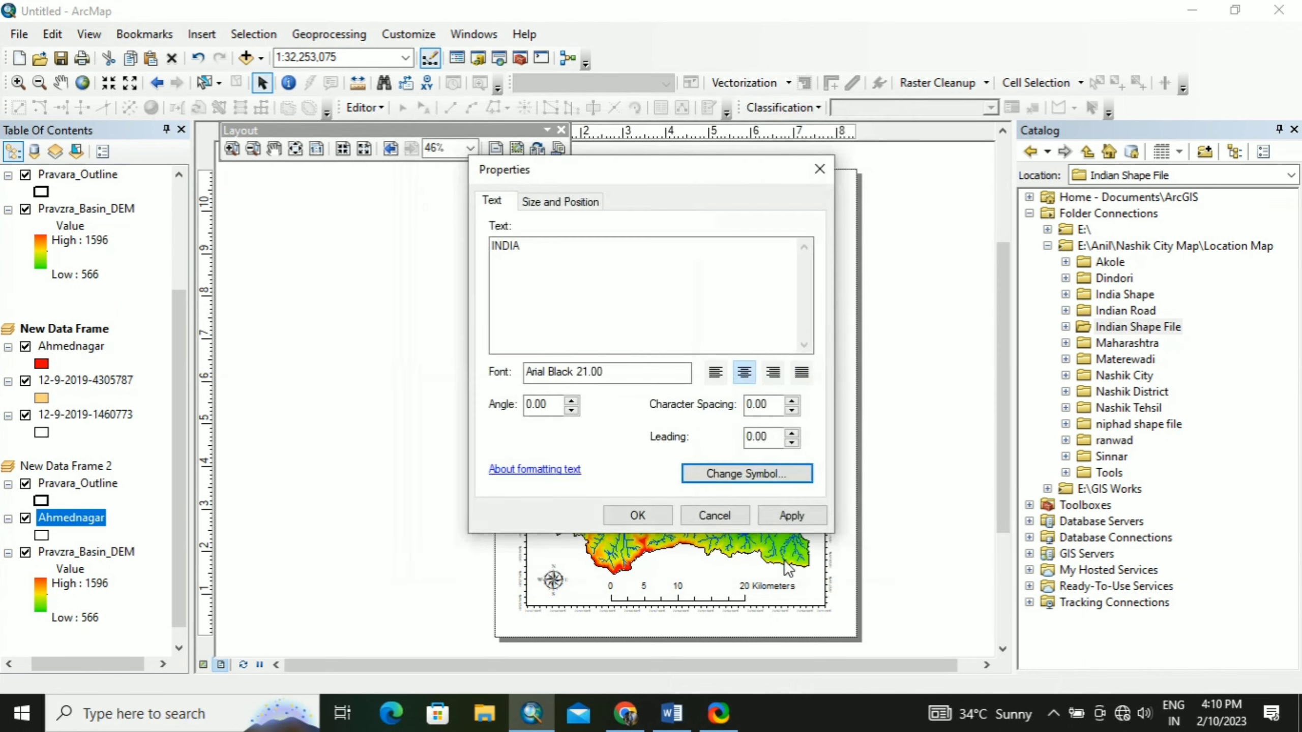
{"action": "left_click", "coordinate": [799, 523]}
{"action": "left_click", "coordinate": [658, 515]}
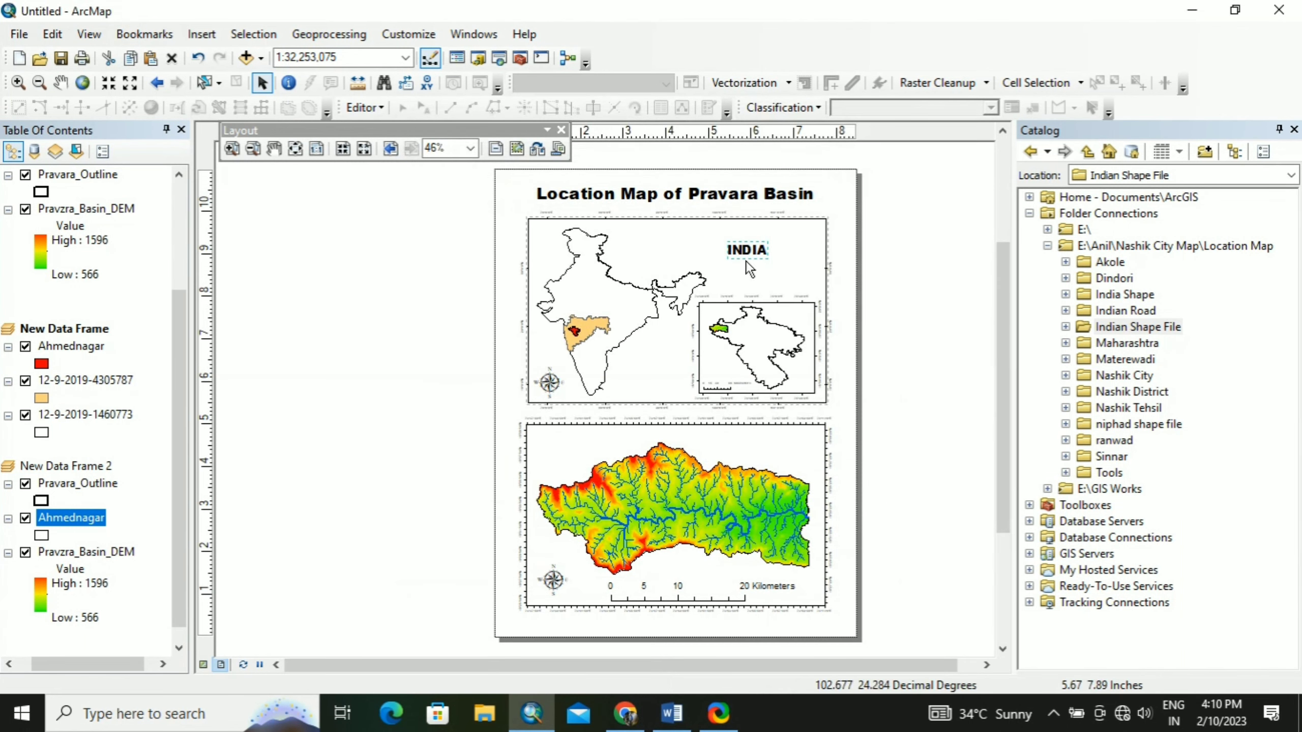
{"action": "left_click_drag", "start_coordinate": [754, 246], "coordinate": [654, 257]}
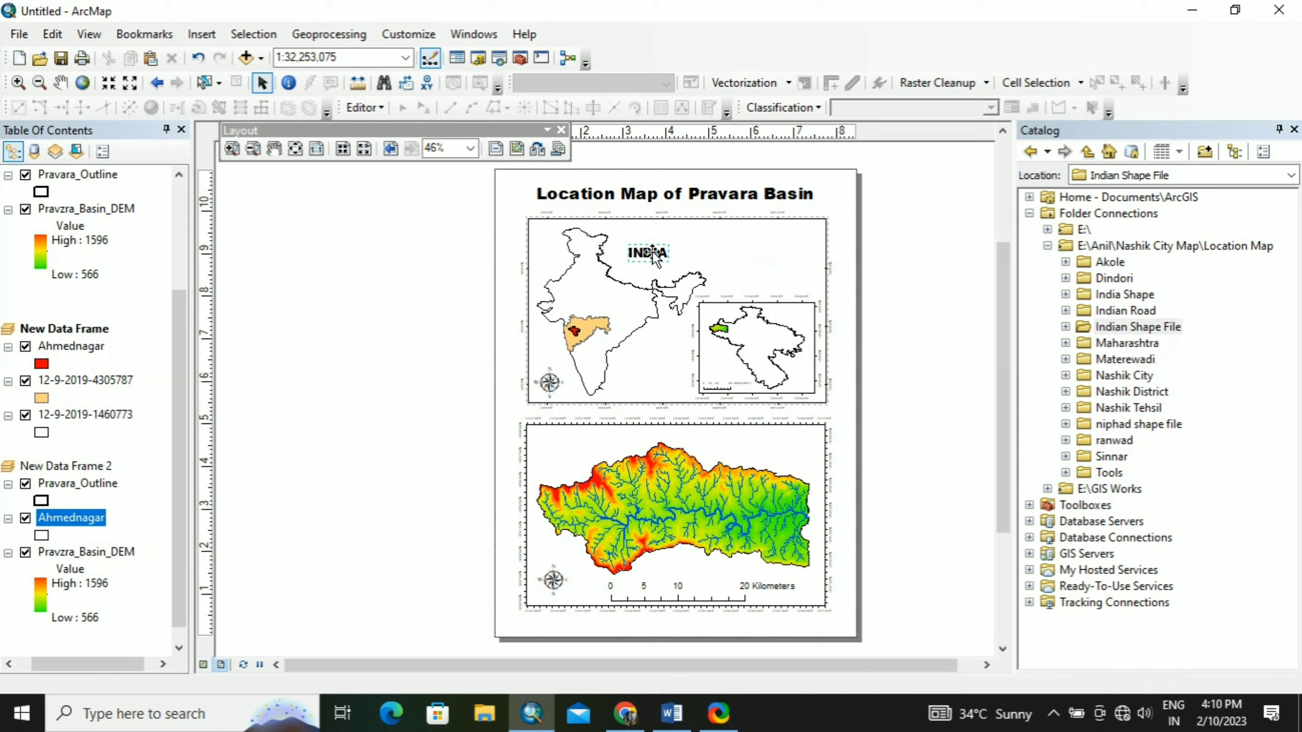
Duplicate the INDIA label above the Ahmednagar inset and change the copy's text to AHMEDNAGAR
{"action": "key", "text": "ctrl+c"}
{"action": "key", "text": "ctrl+v"}
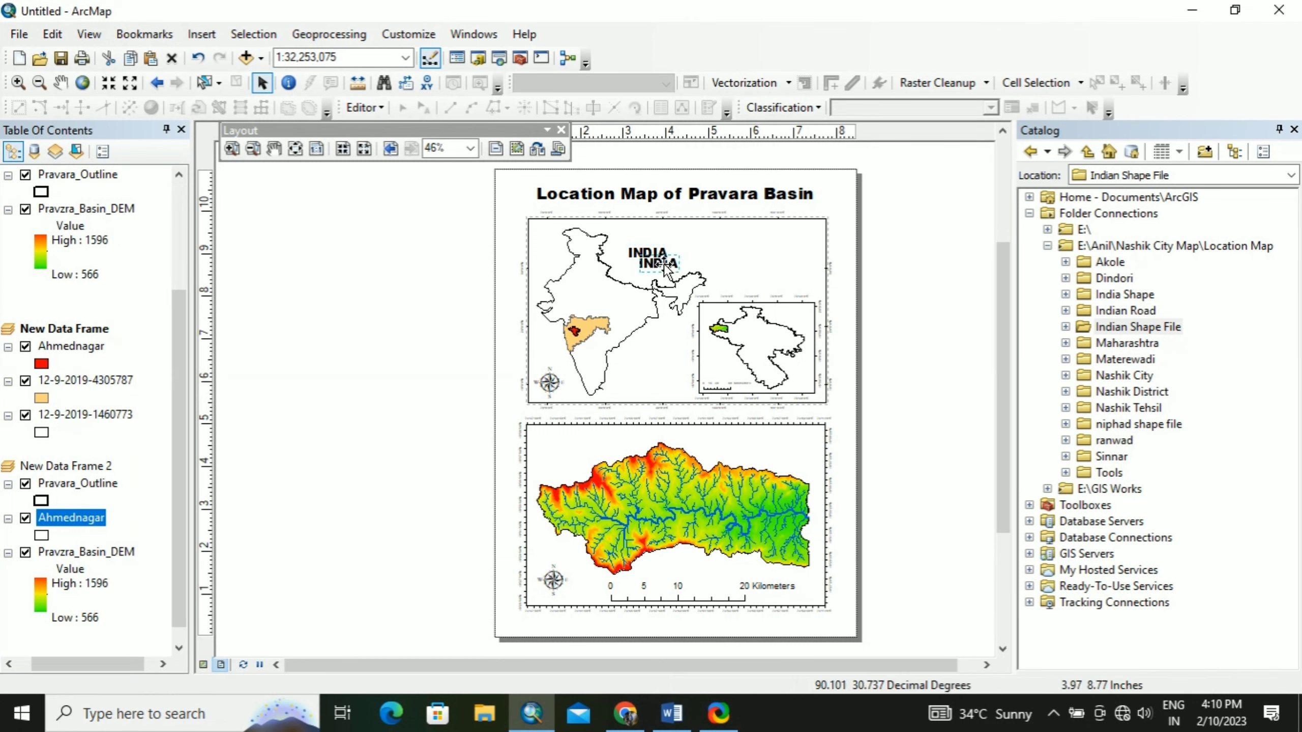
{"action": "left_click_drag", "start_coordinate": [663, 264], "coordinate": [771, 262]}
{"action": "double_click", "coordinate": [771, 263]}
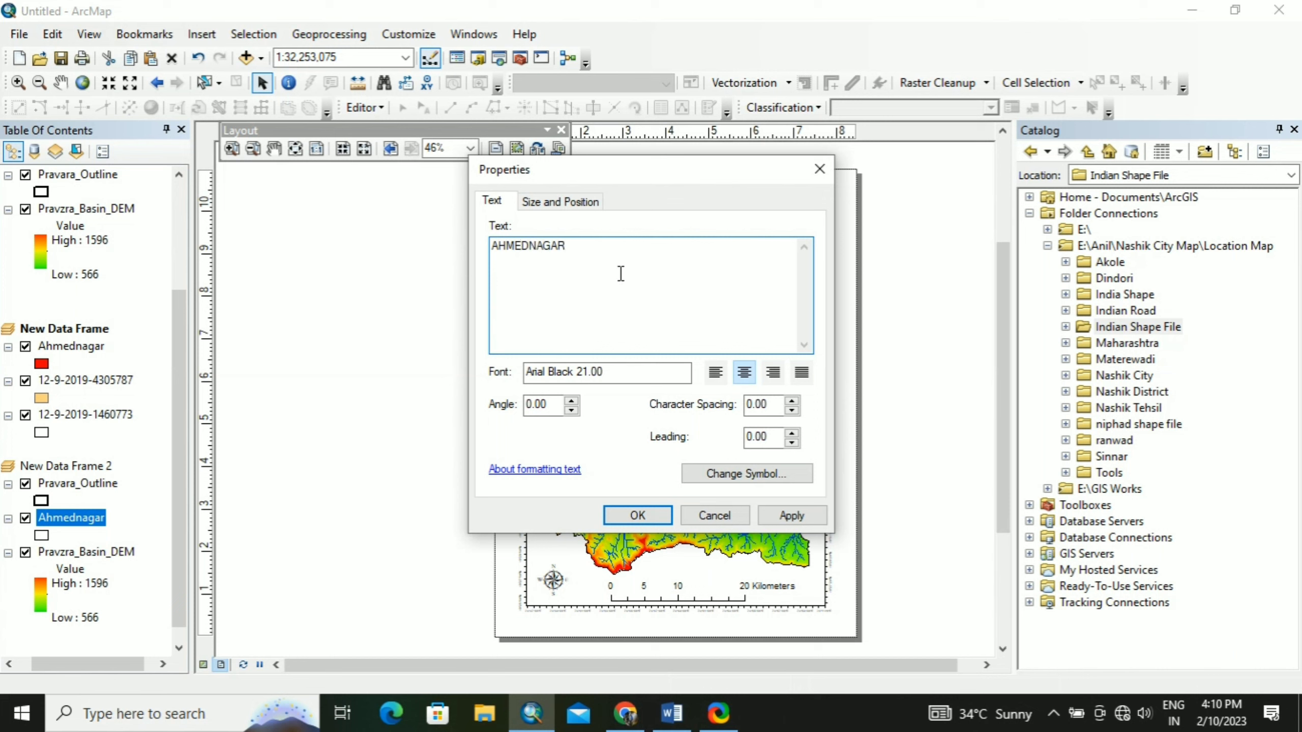
{"action": "left_click", "coordinate": [791, 515]}
{"action": "left_click", "coordinate": [637, 515]}
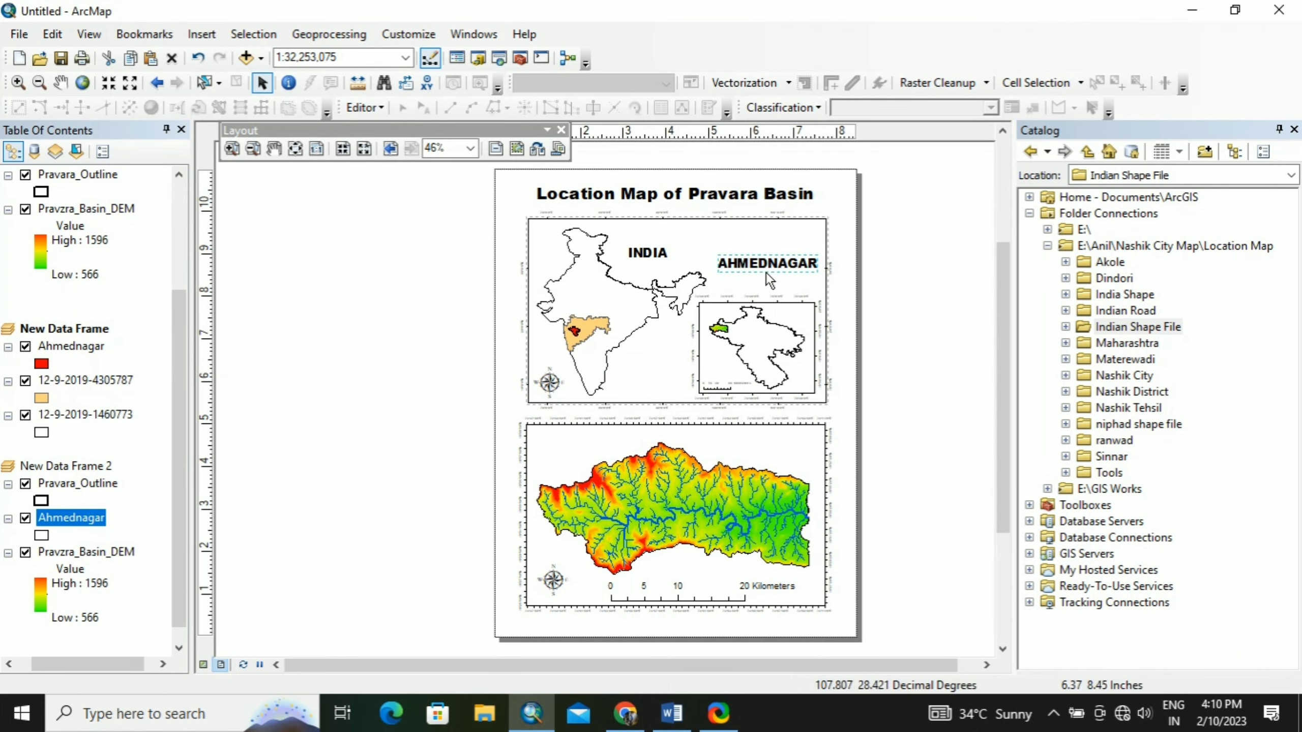
Change the AHMEDNAGAR label to AHMEDNAGAR DISTRICT on two centered lines and position it just above the inset
{"action": "key", "text": "ctrl+c"}
{"action": "key", "text": "ctrl+v"}
{"action": "left_click_drag", "start_coordinate": [758, 263], "coordinate": [752, 286]}
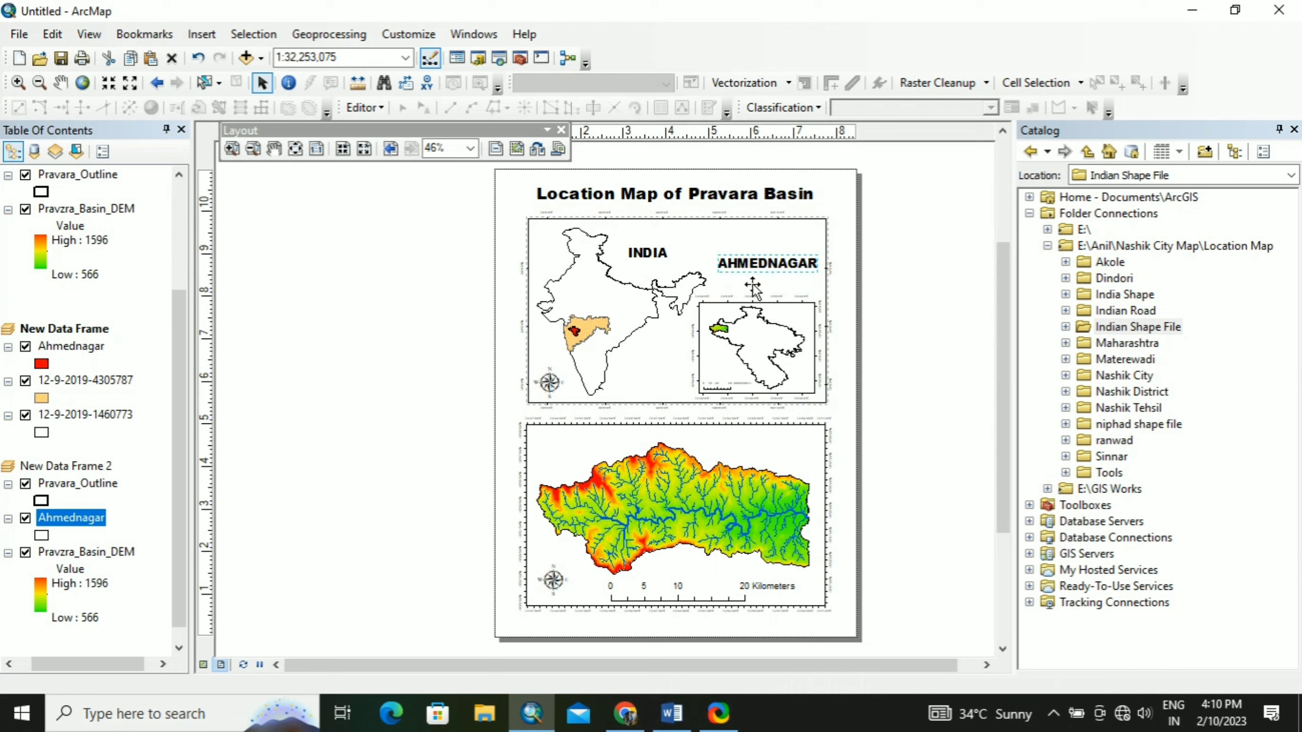
{"action": "double_click", "coordinate": [752, 285]}
{"action": "left_click", "coordinate": [638, 254]}
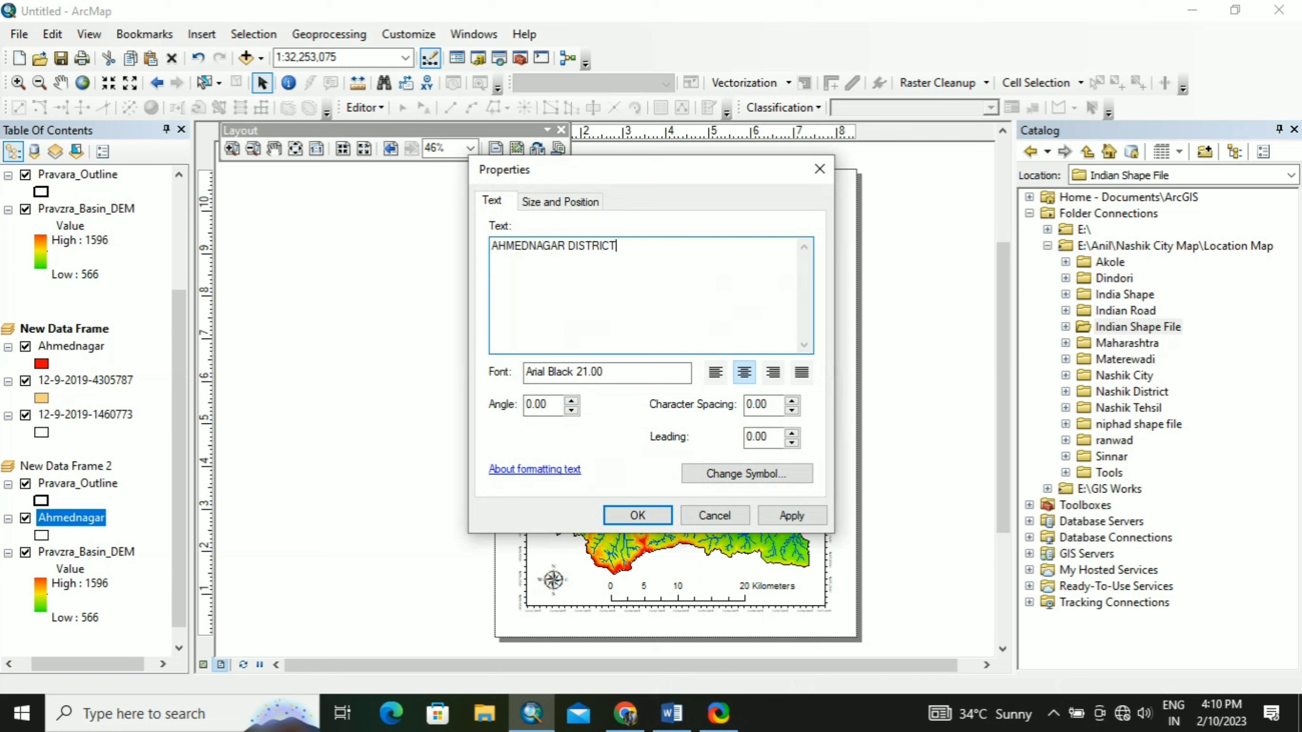
{"action": "left_click", "coordinate": [569, 246]}
{"action": "key", "text": "Return"}
{"action": "left_click", "coordinate": [744, 372]}
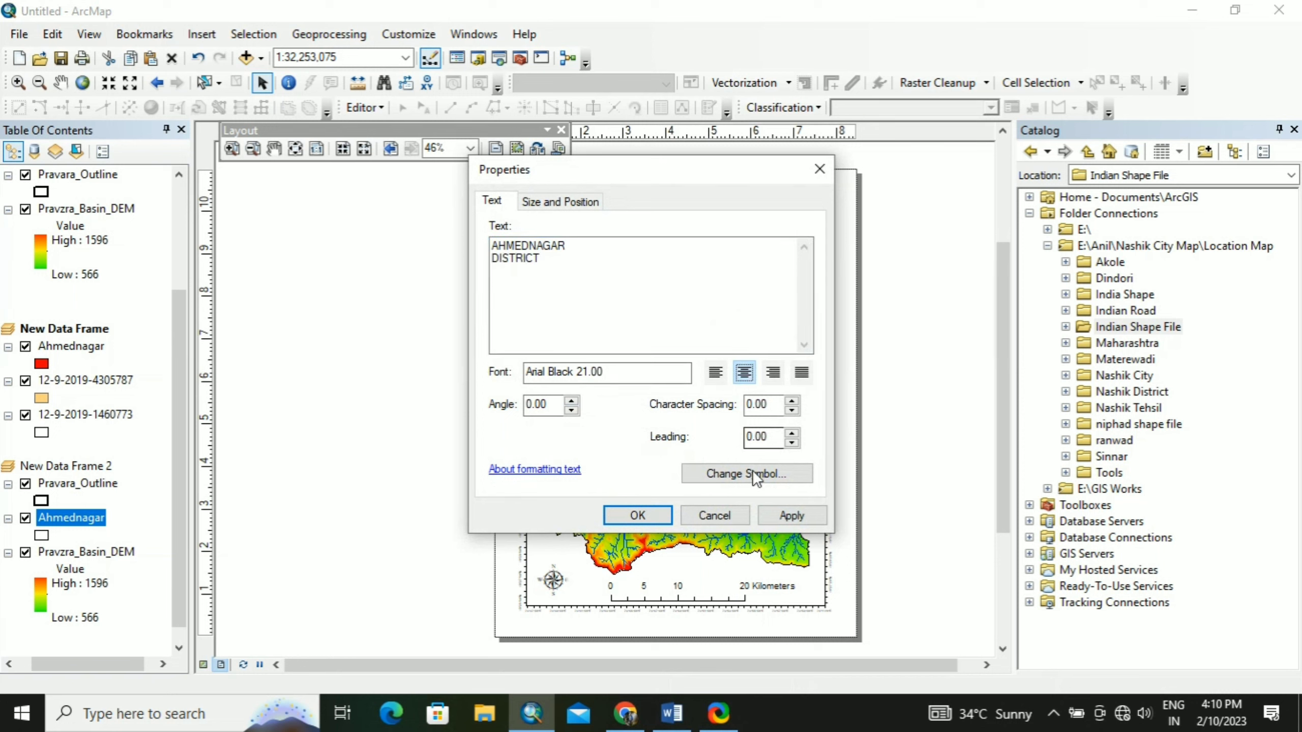
{"action": "left_click", "coordinate": [769, 514]}
{"action": "left_click", "coordinate": [642, 514]}
{"action": "left_click_drag", "start_coordinate": [766, 285], "coordinate": [767, 264]}
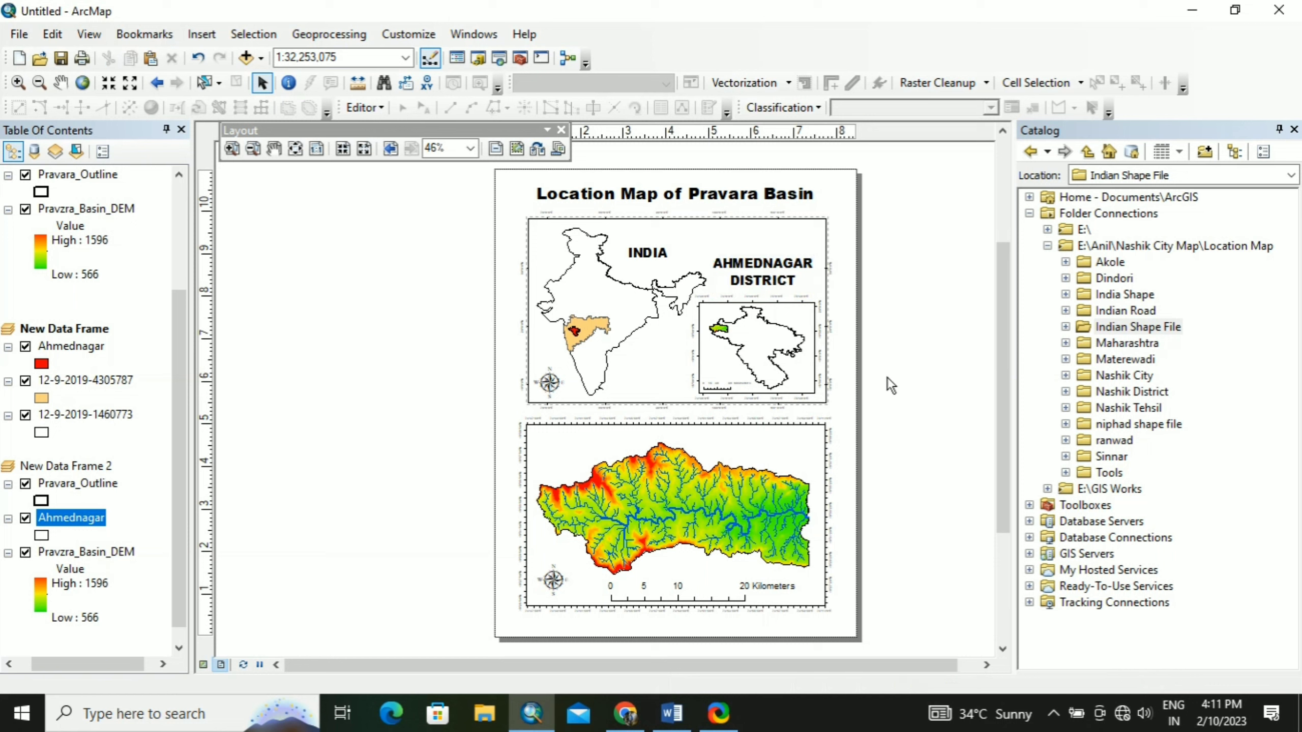
Set the INDIA label's font size to 24
{"action": "left_click", "coordinate": [647, 253]}
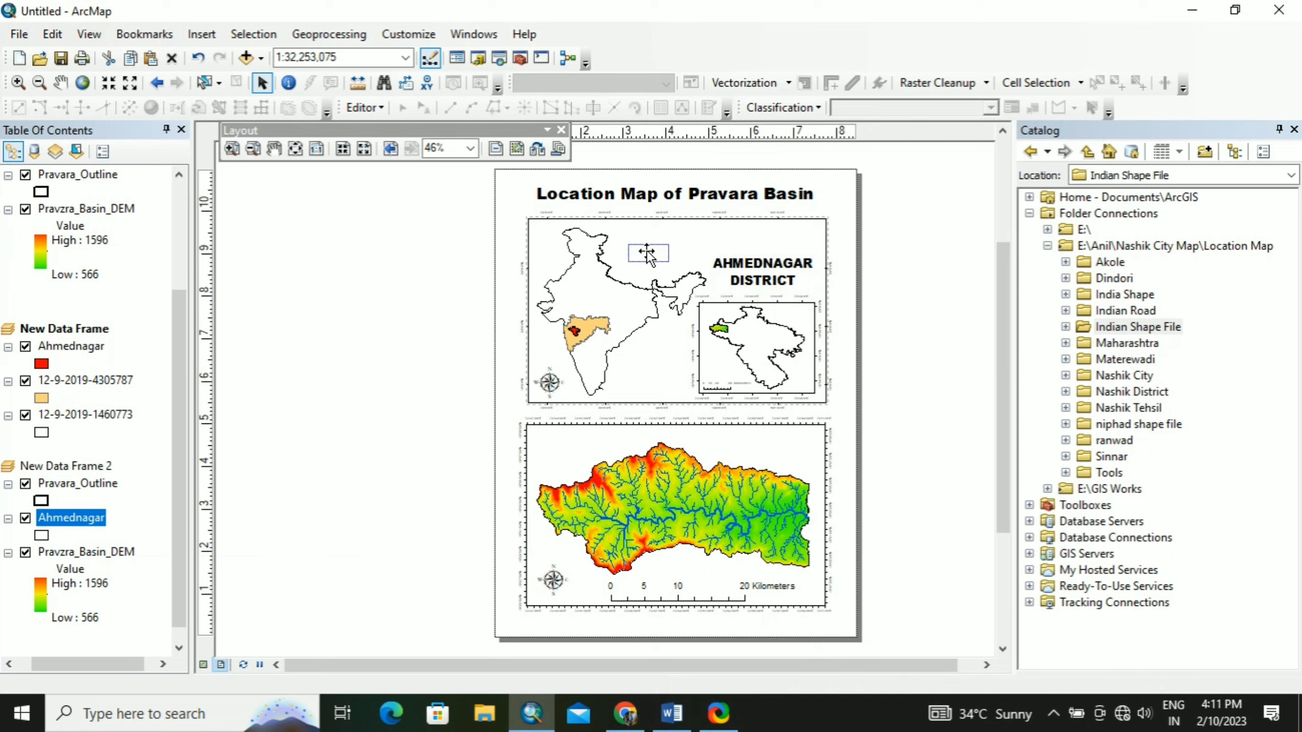
{"action": "double_click", "coordinate": [647, 252]}
{"action": "left_click", "coordinate": [762, 475]}
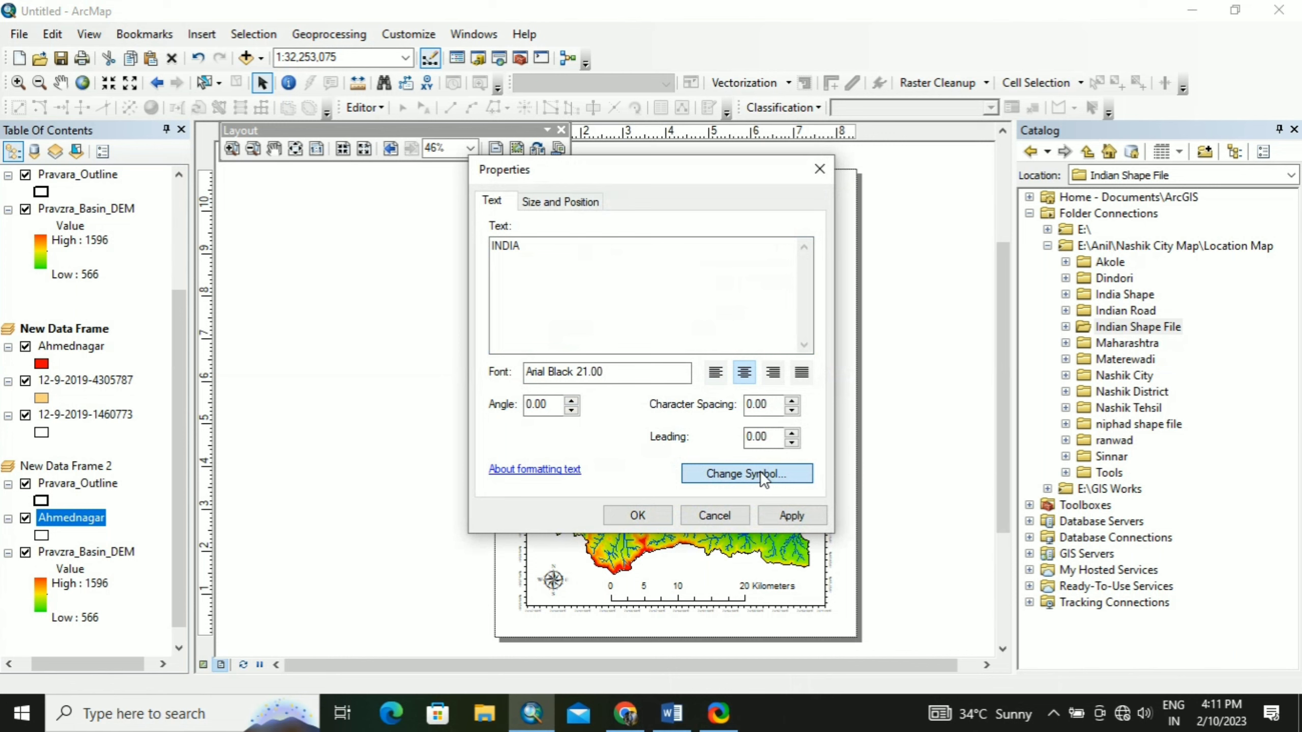
{"action": "left_click", "coordinate": [843, 344]}
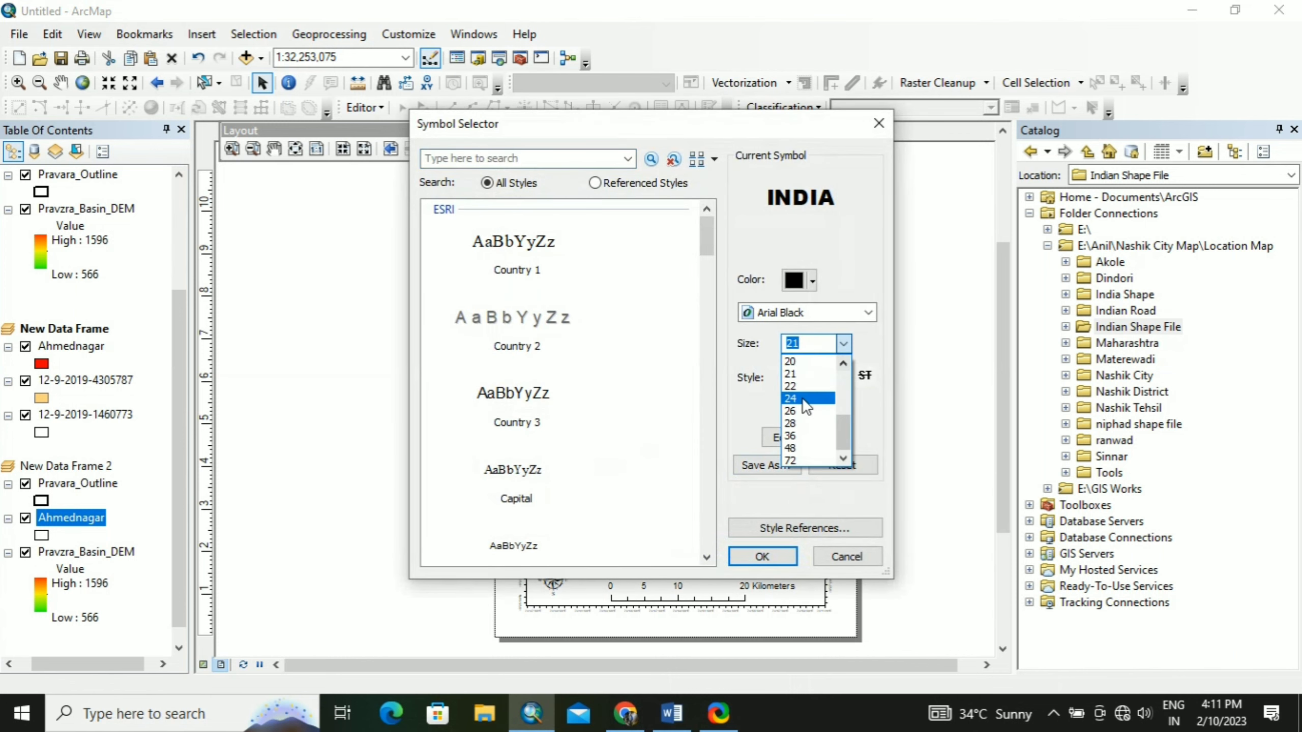
{"action": "left_click", "coordinate": [803, 400]}
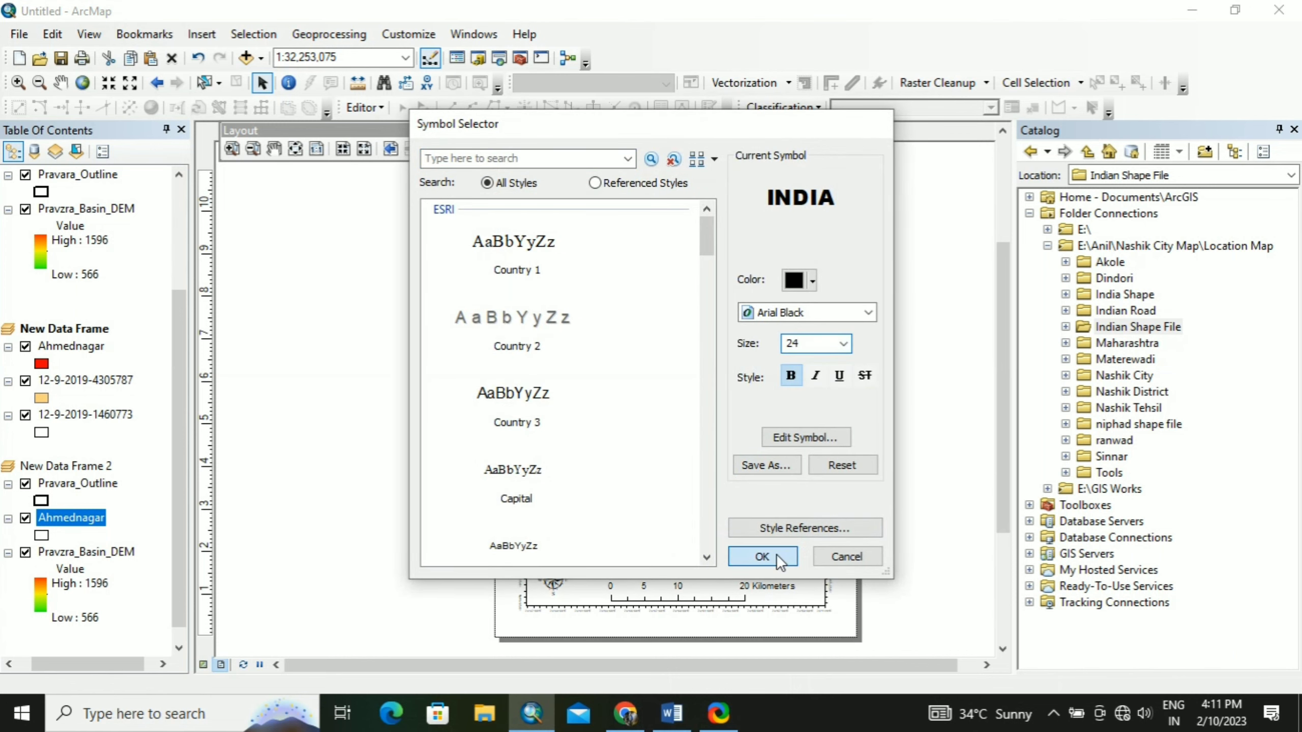
{"action": "left_click", "coordinate": [776, 554]}
{"action": "left_click", "coordinate": [799, 515]}
{"action": "left_click", "coordinate": [637, 516]}
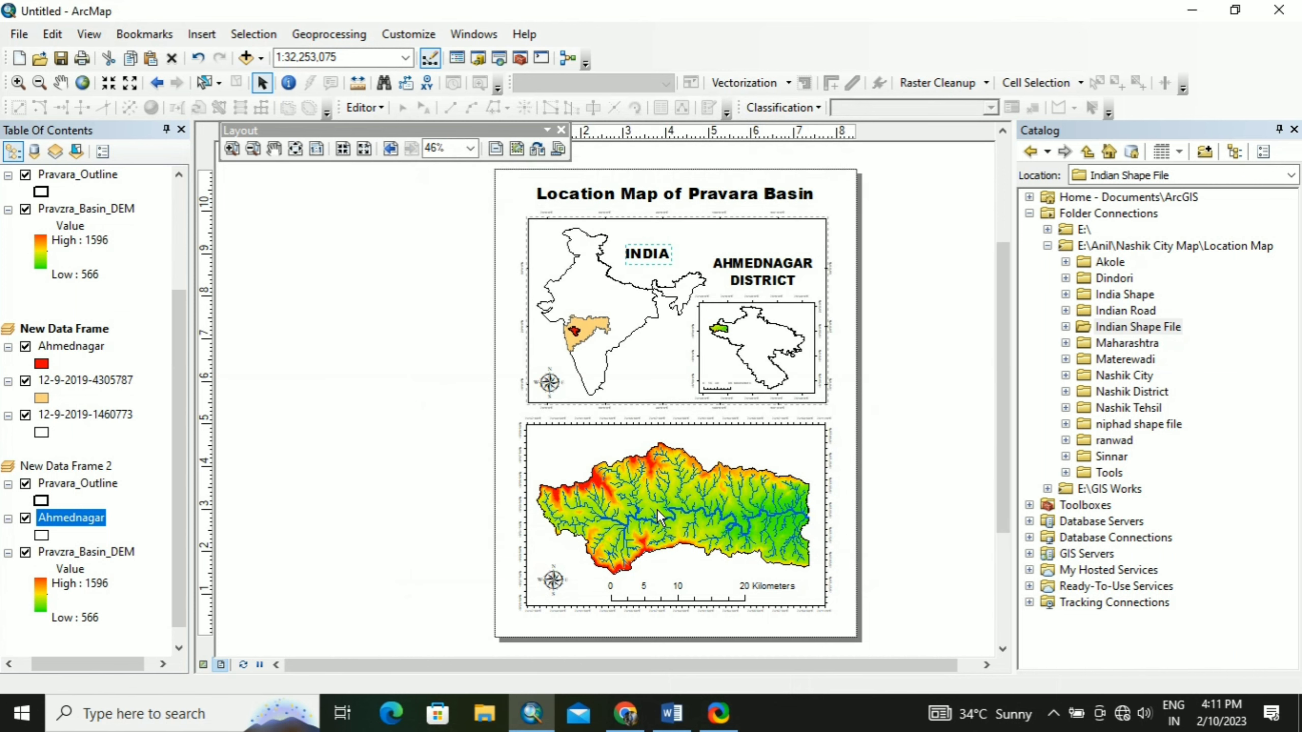
Duplicate the INDIA label as a PRAVARA BASIN label and place it in the basin frame's upper-right corner
{"action": "left_click", "coordinate": [651, 253]}
{"action": "key", "text": "ctrl+c"}
{"action": "key", "text": "ctrl+v"}
{"action": "left_click_drag", "start_coordinate": [650, 259], "coordinate": [752, 443]}
{"action": "double_click", "coordinate": [753, 443]}
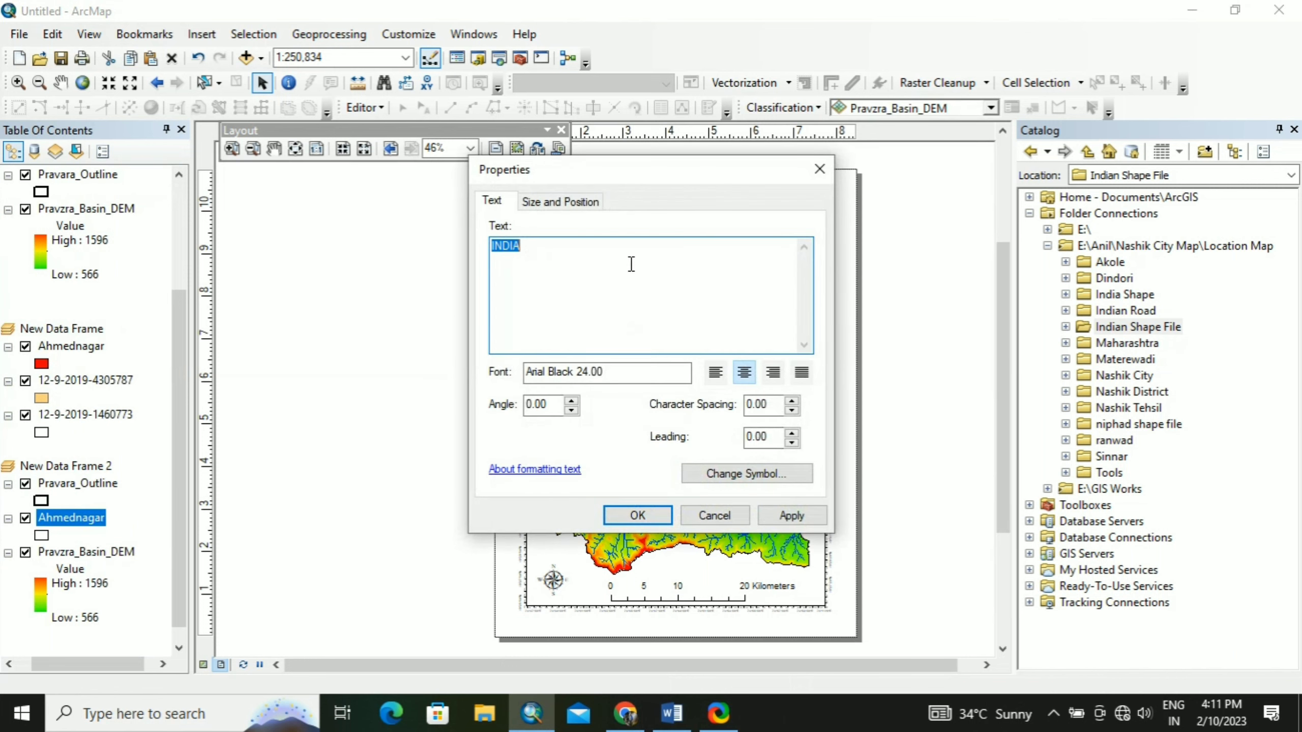
{"action": "type", "text": "PRAVARA BASIN"}
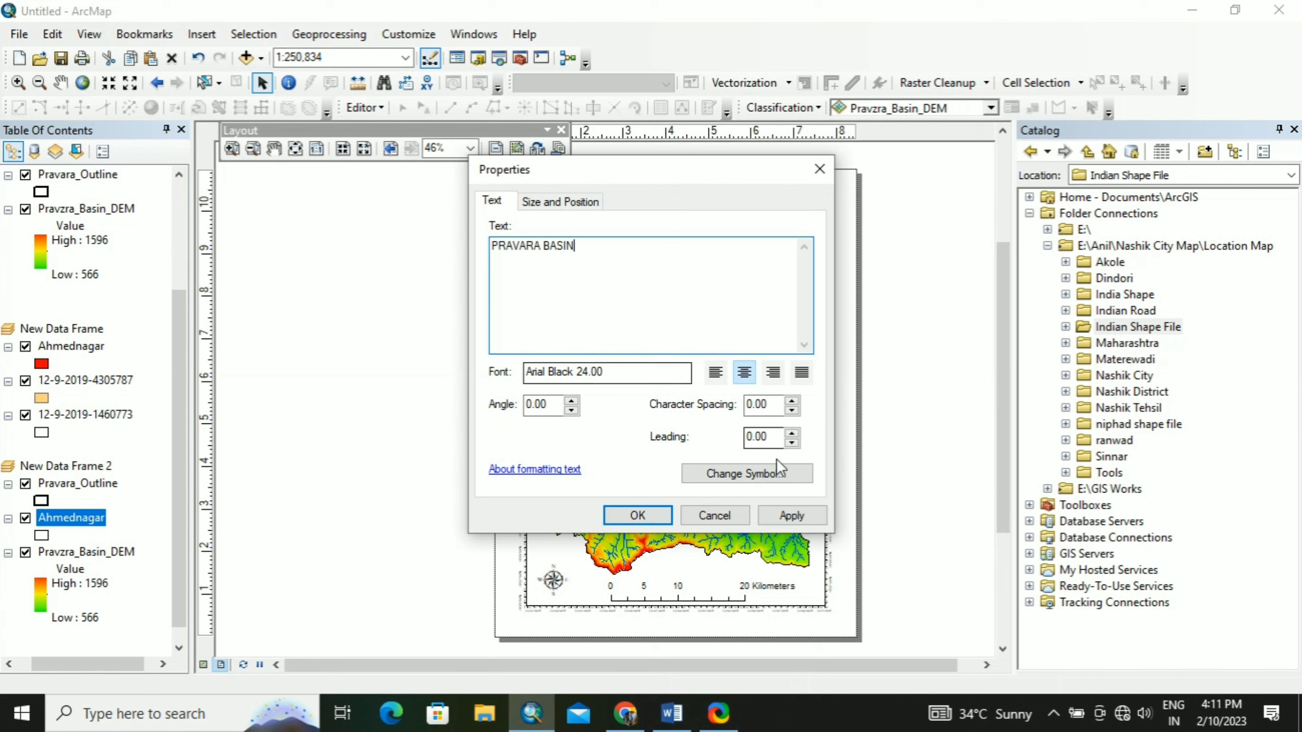
{"action": "left_click", "coordinate": [792, 515]}
{"action": "left_click", "coordinate": [651, 511]}
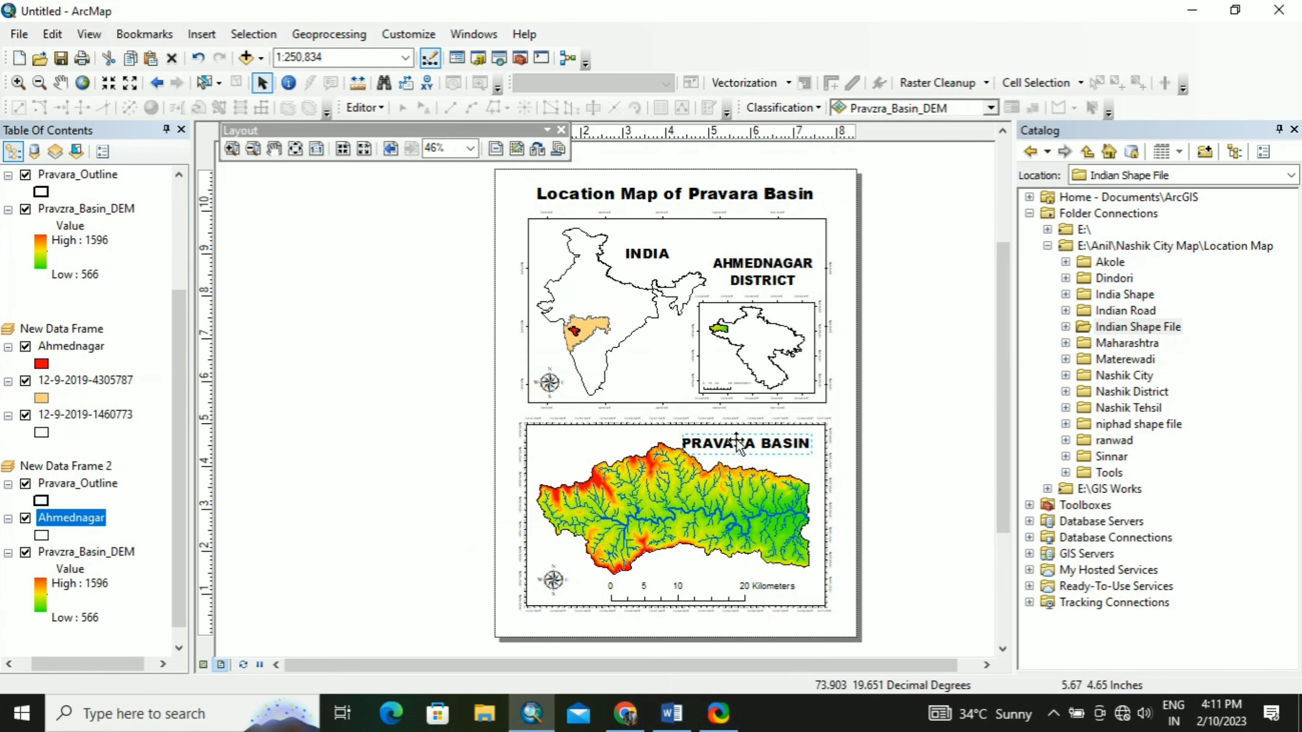
{"action": "left_click_drag", "start_coordinate": [738, 440], "coordinate": [586, 434]}
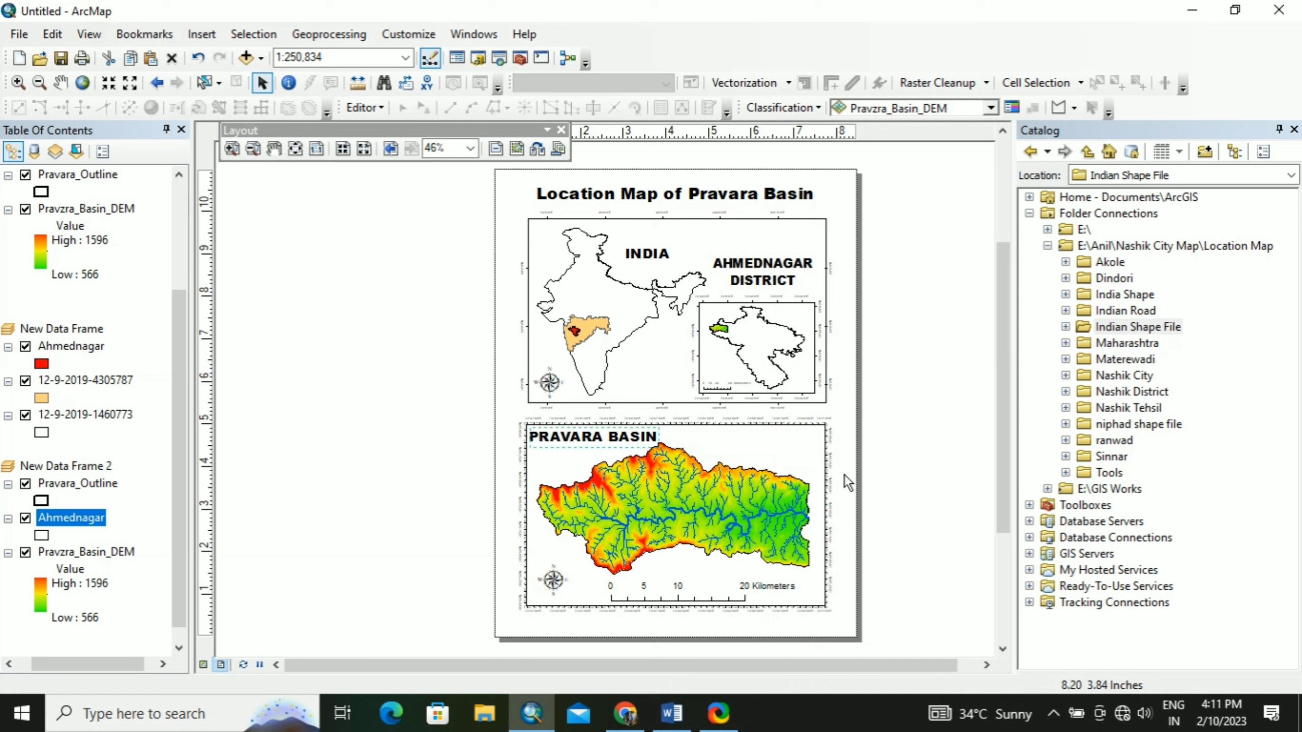
{"action": "left_click_drag", "start_coordinate": [600, 433], "coordinate": [773, 444]}
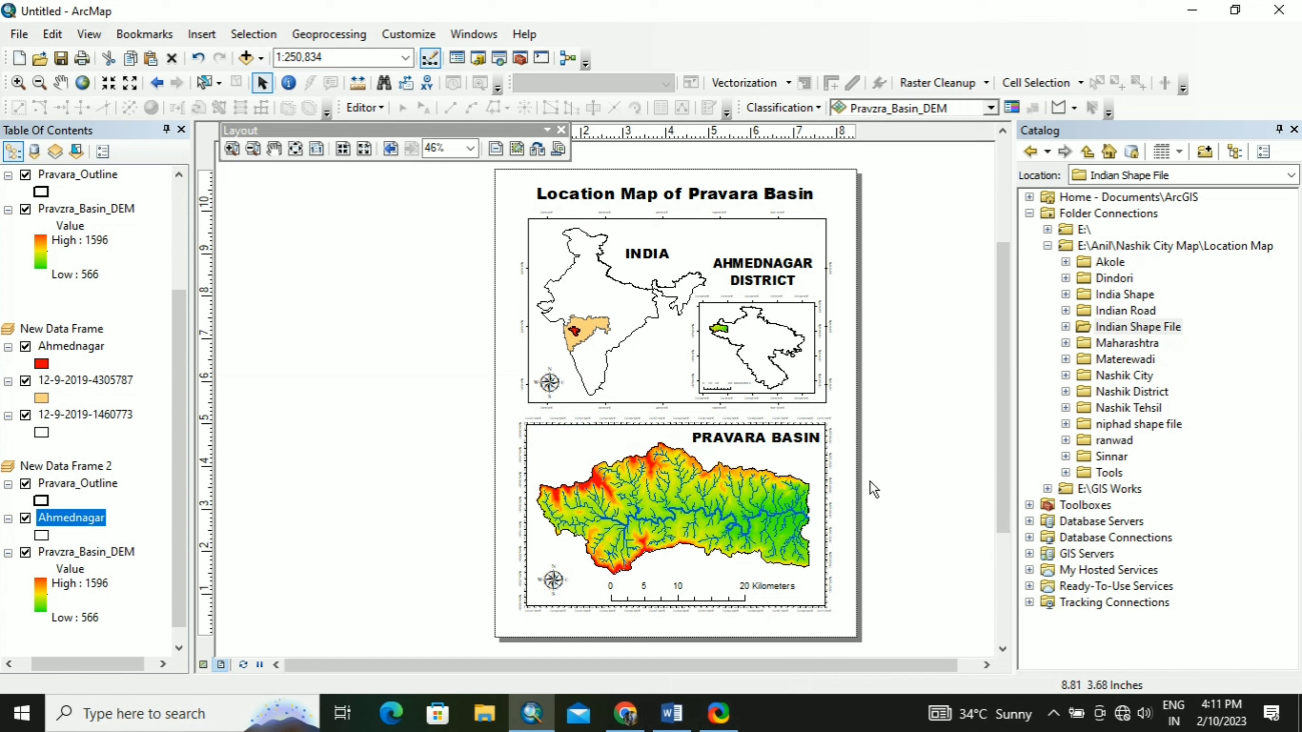
Change the map title text to LOCATION MAP OF UPPER PRAVARA BASIN
{"action": "double_click", "coordinate": [665, 193]}
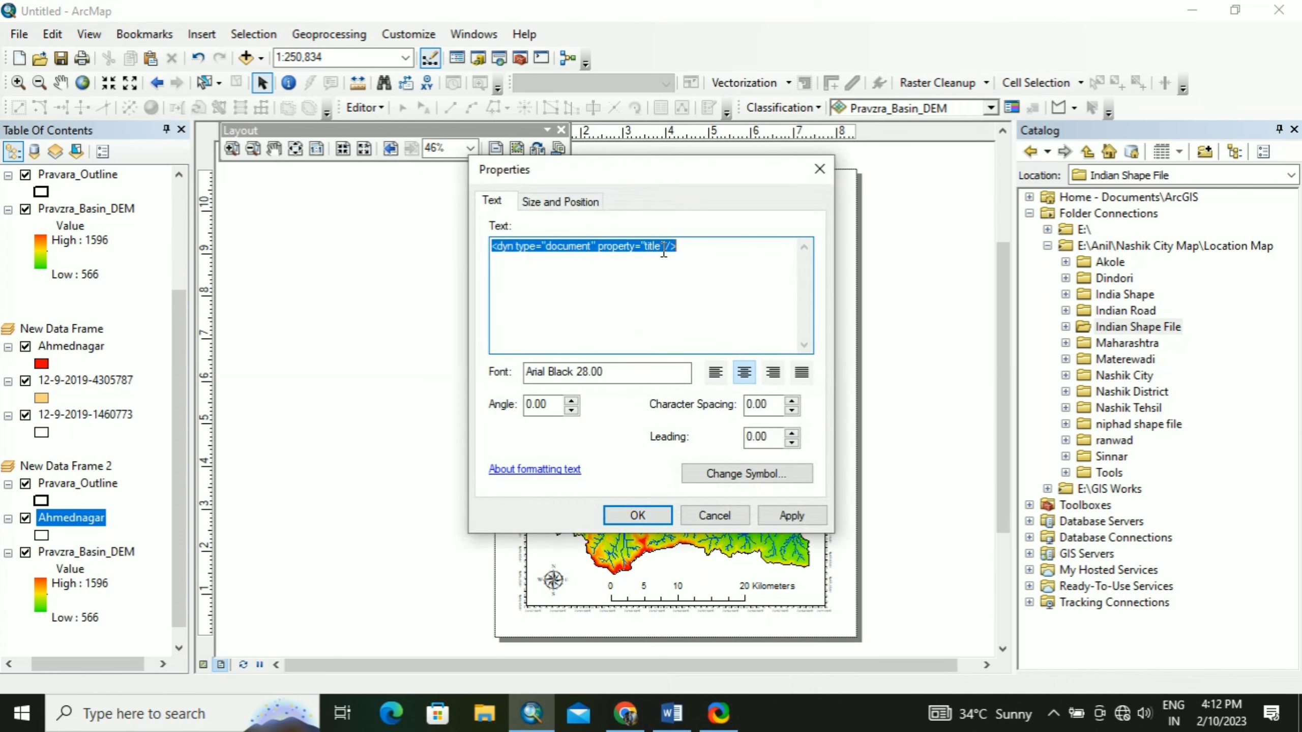
{"action": "type", "text": "LOCATION MAP OF PRAVARA BASIN"}
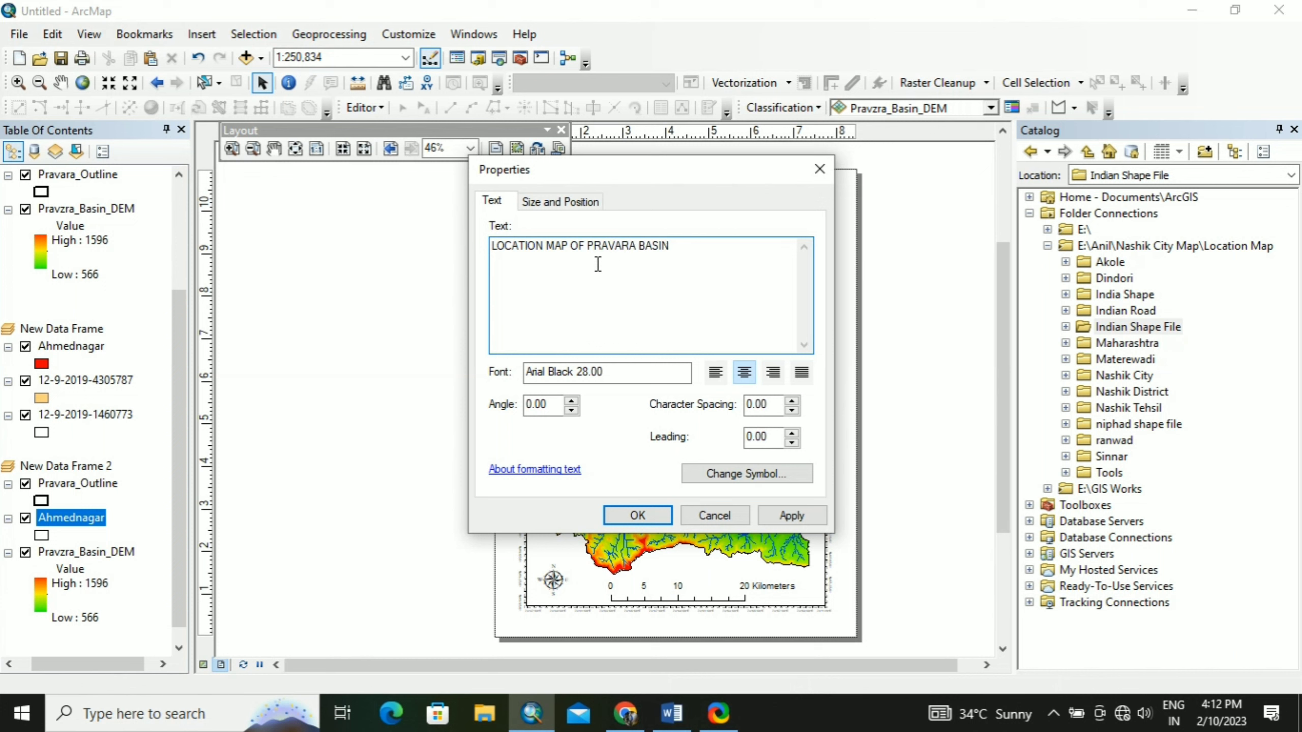
{"action": "type", "text": "UPPER"}
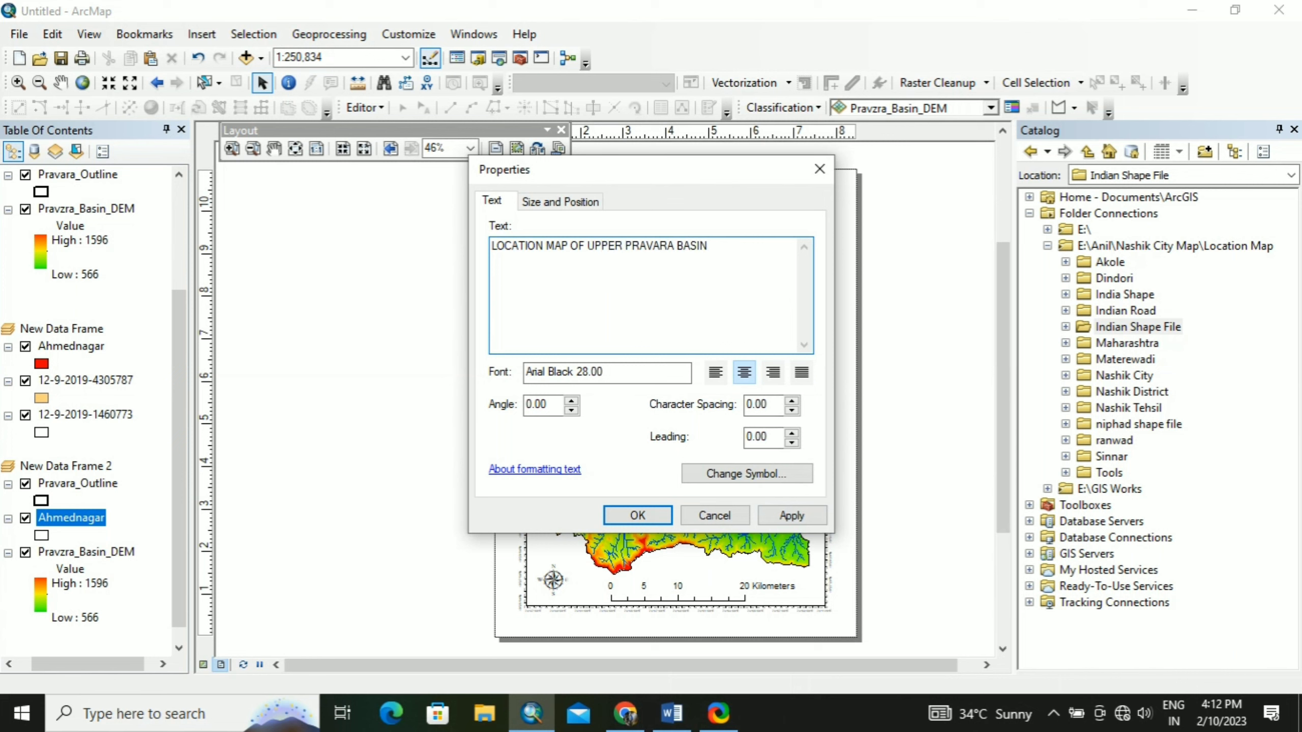
{"action": "left_click", "coordinate": [792, 515]}
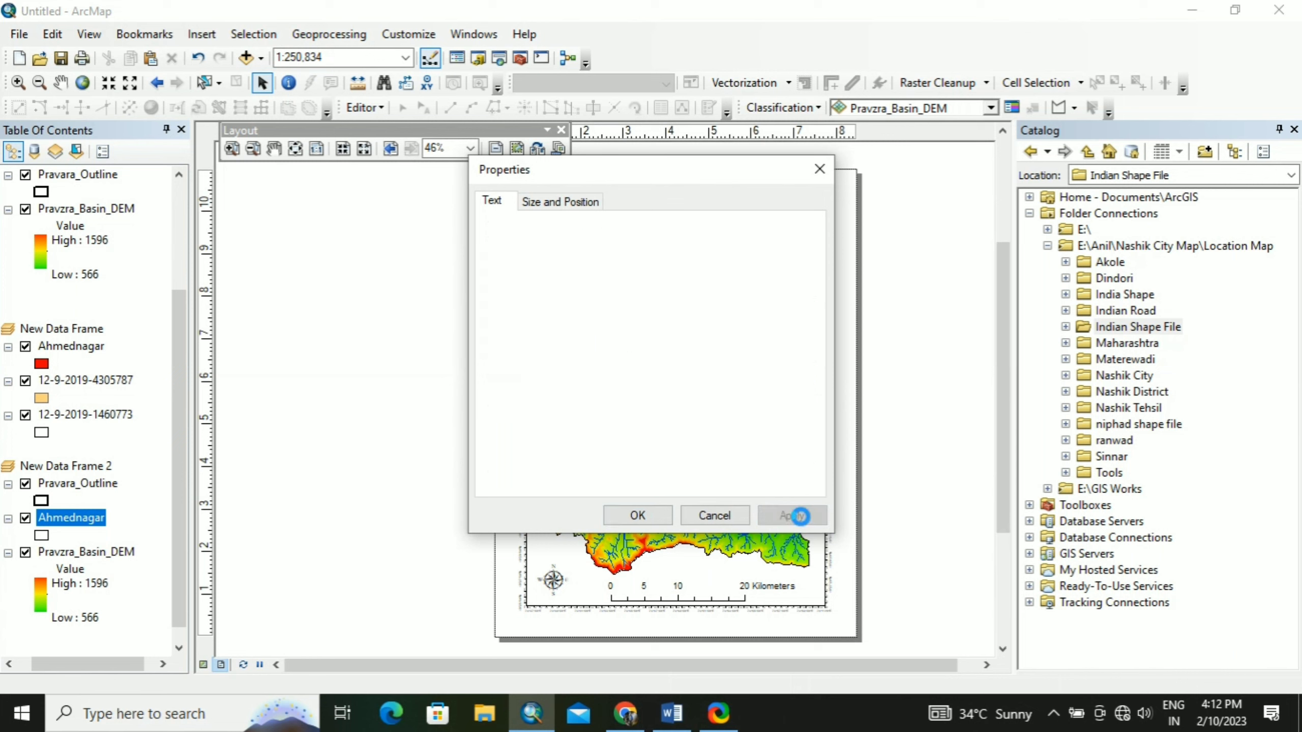
{"action": "left_click", "coordinate": [652, 515]}
Set the map title's font size to 24 so it fits within the page width
{"action": "double_click", "coordinate": [705, 192]}
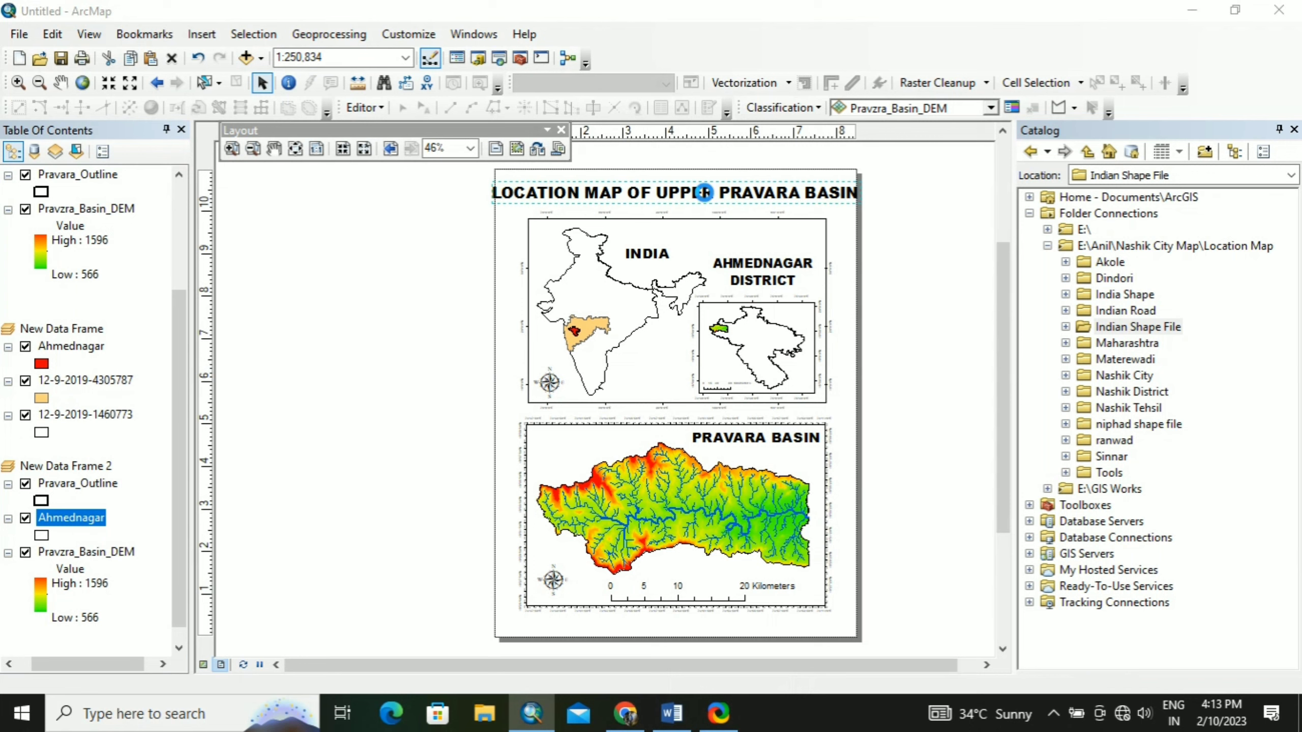
{"action": "left_click", "coordinate": [758, 475]}
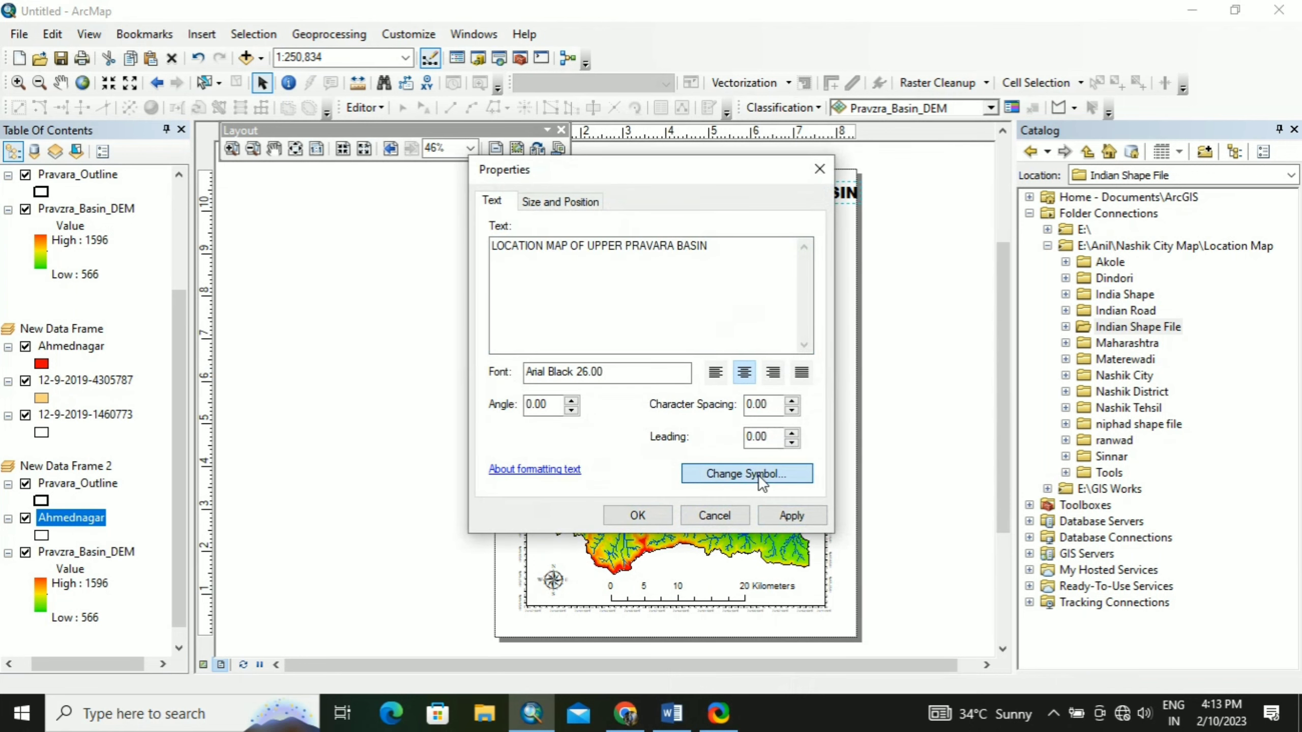
{"action": "left_click", "coordinate": [843, 345]}
{"action": "left_click", "coordinate": [799, 408]}
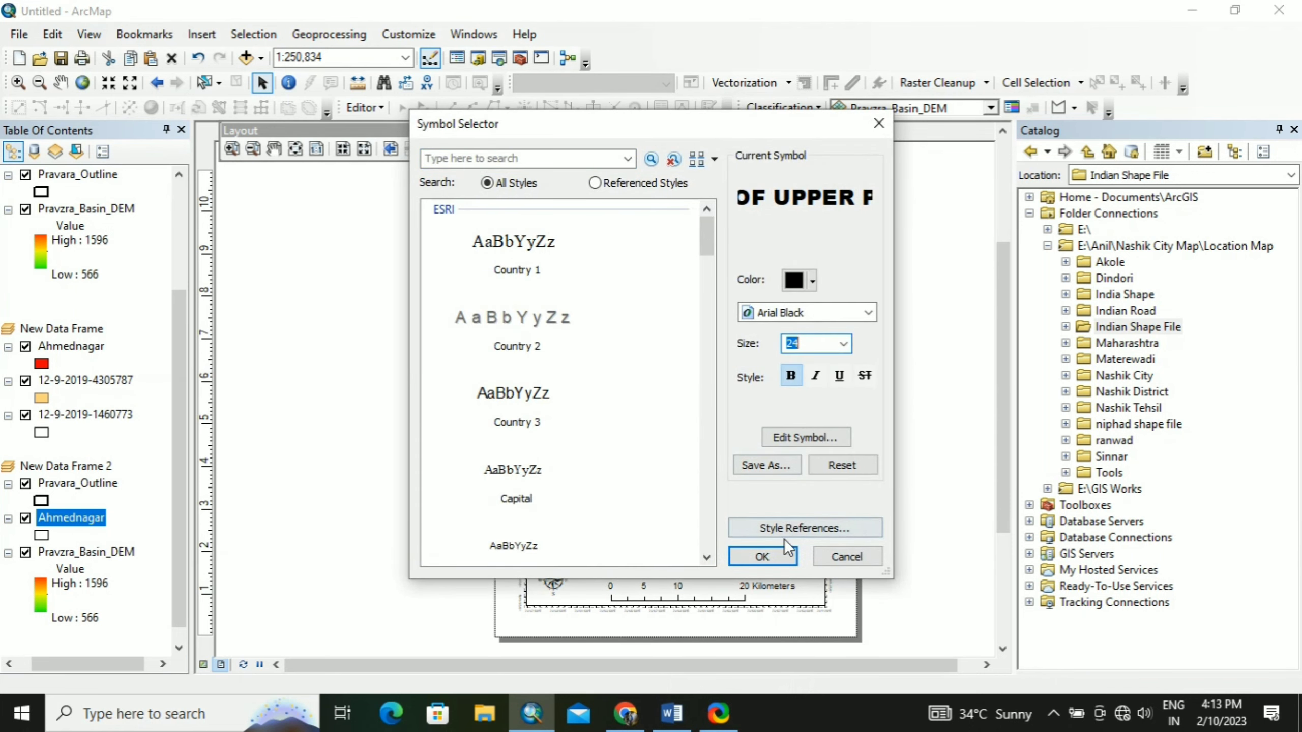
{"action": "left_click", "coordinate": [762, 556]}
{"action": "left_click", "coordinate": [799, 517]}
{"action": "left_click", "coordinate": [657, 519]}
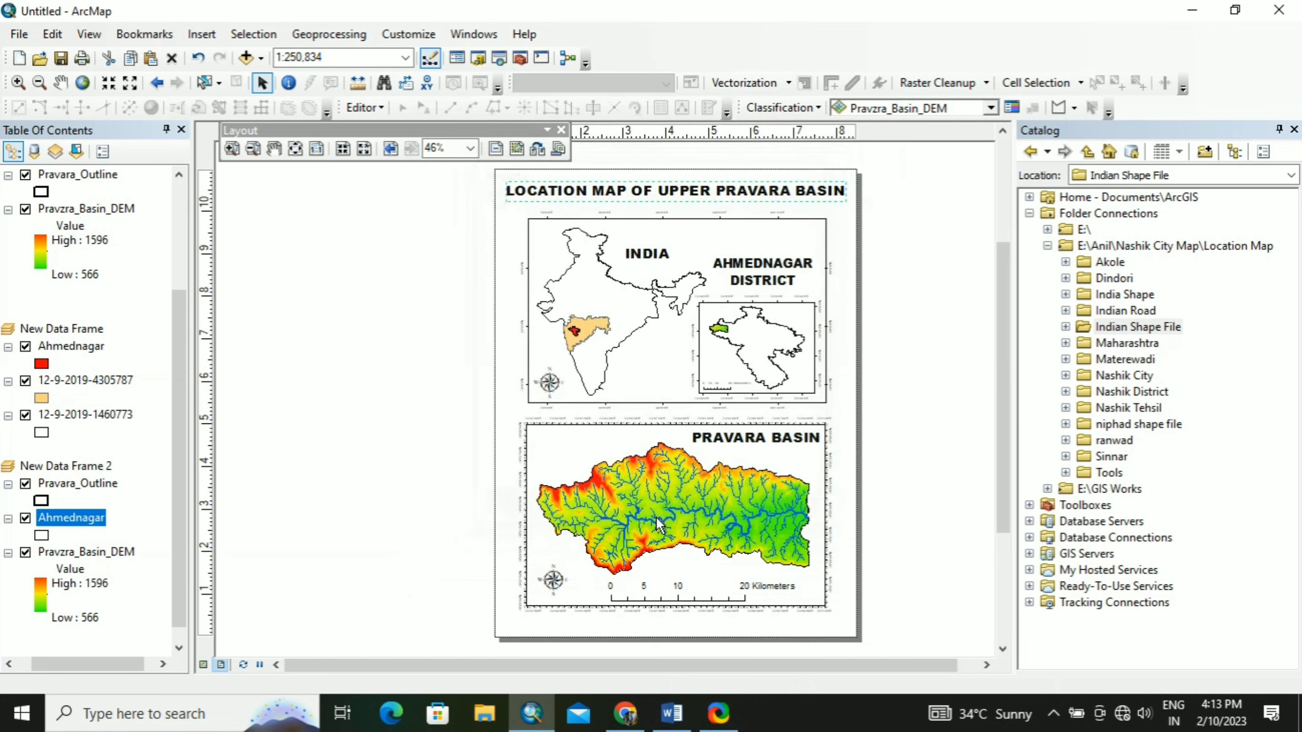
{"action": "left_click", "coordinate": [905, 312]}
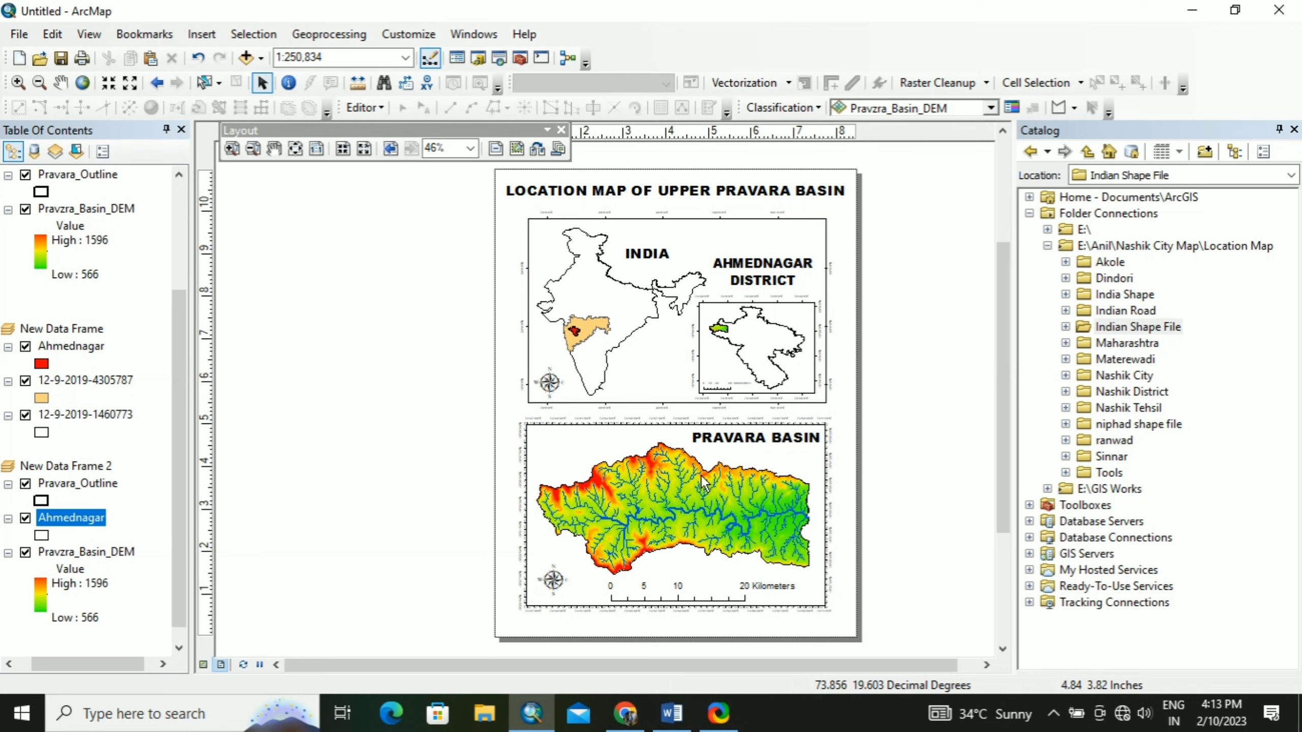
Insert a Scale Line 1 scale bar for the India data frame with division units in Kilometers
{"action": "left_click", "coordinate": [589, 369]}
{"action": "left_click", "coordinate": [201, 34]}
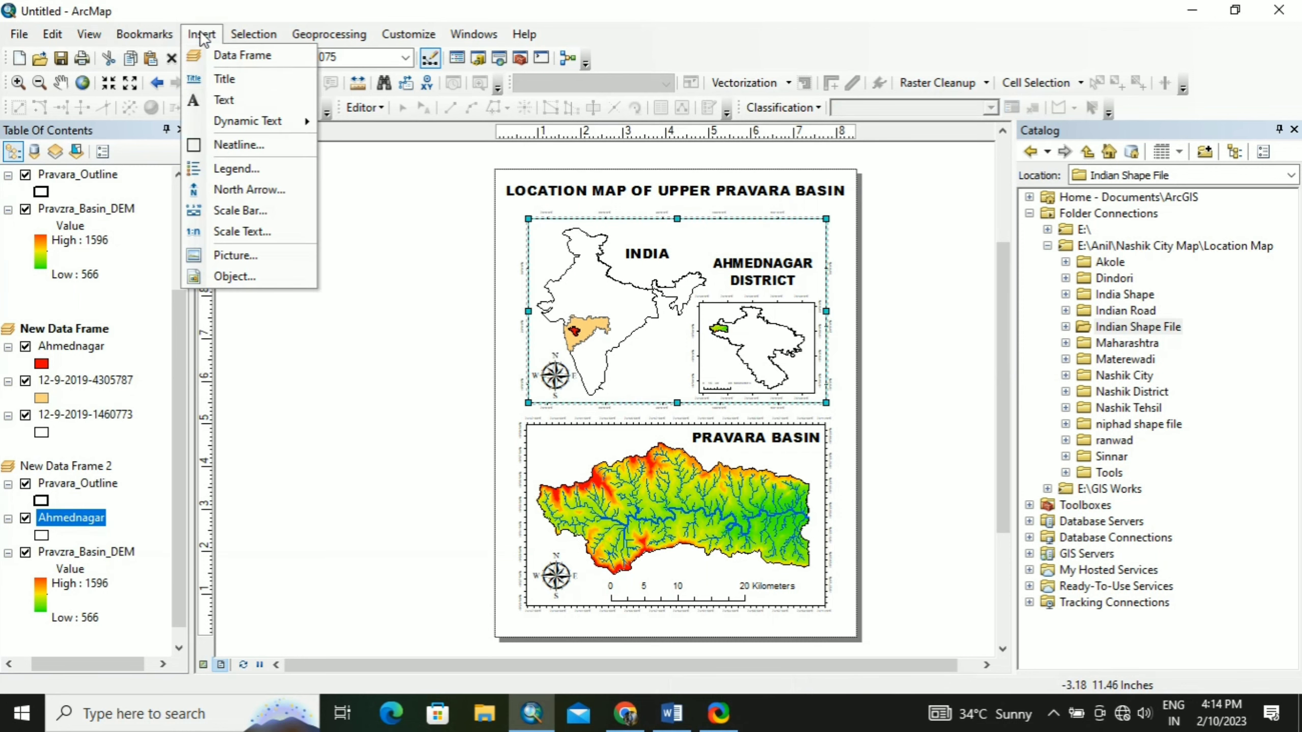
{"action": "left_click", "coordinate": [257, 211]}
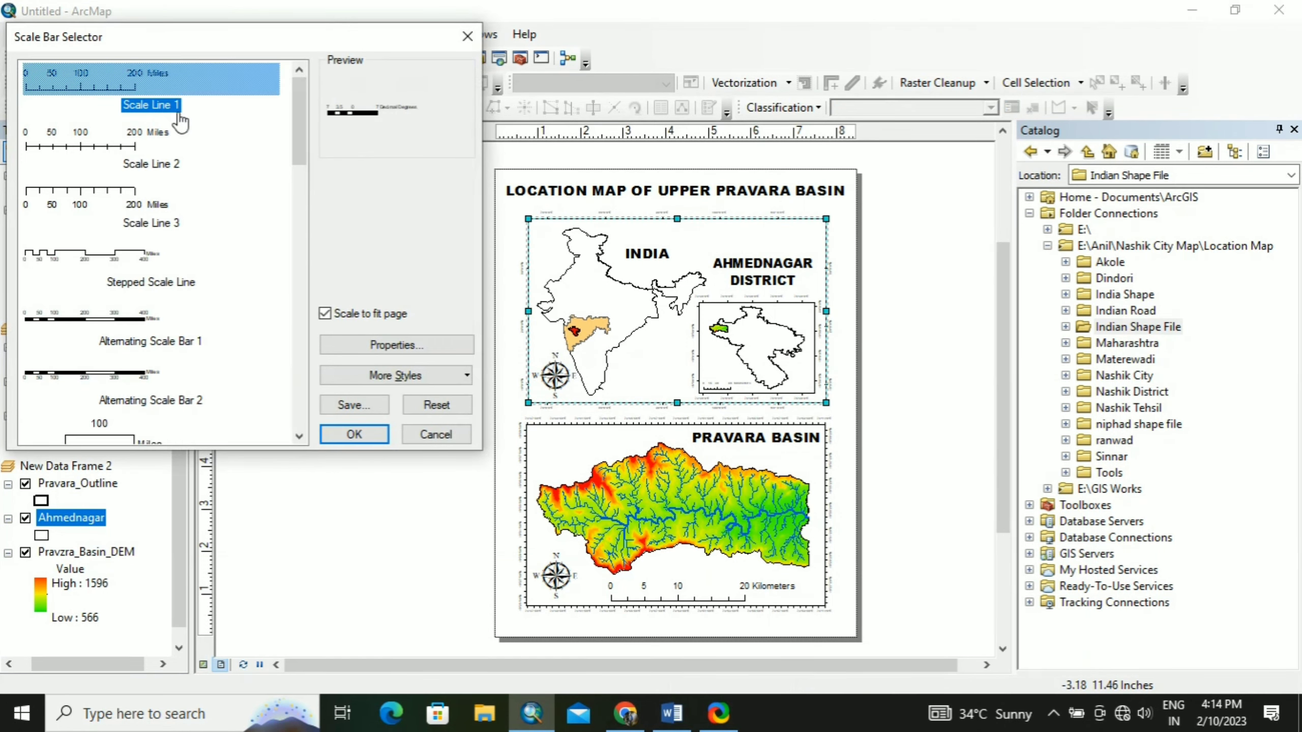
{"action": "left_click", "coordinate": [151, 79]}
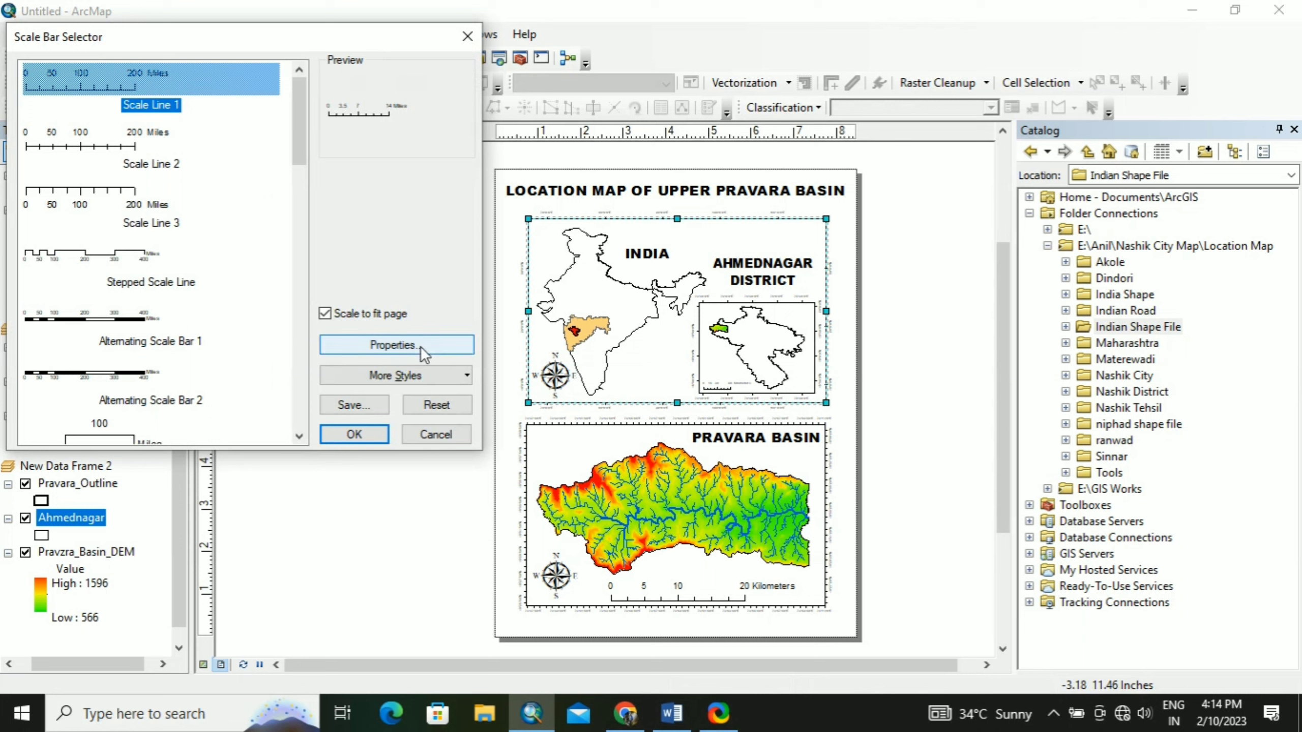
{"action": "left_click", "coordinate": [419, 345]}
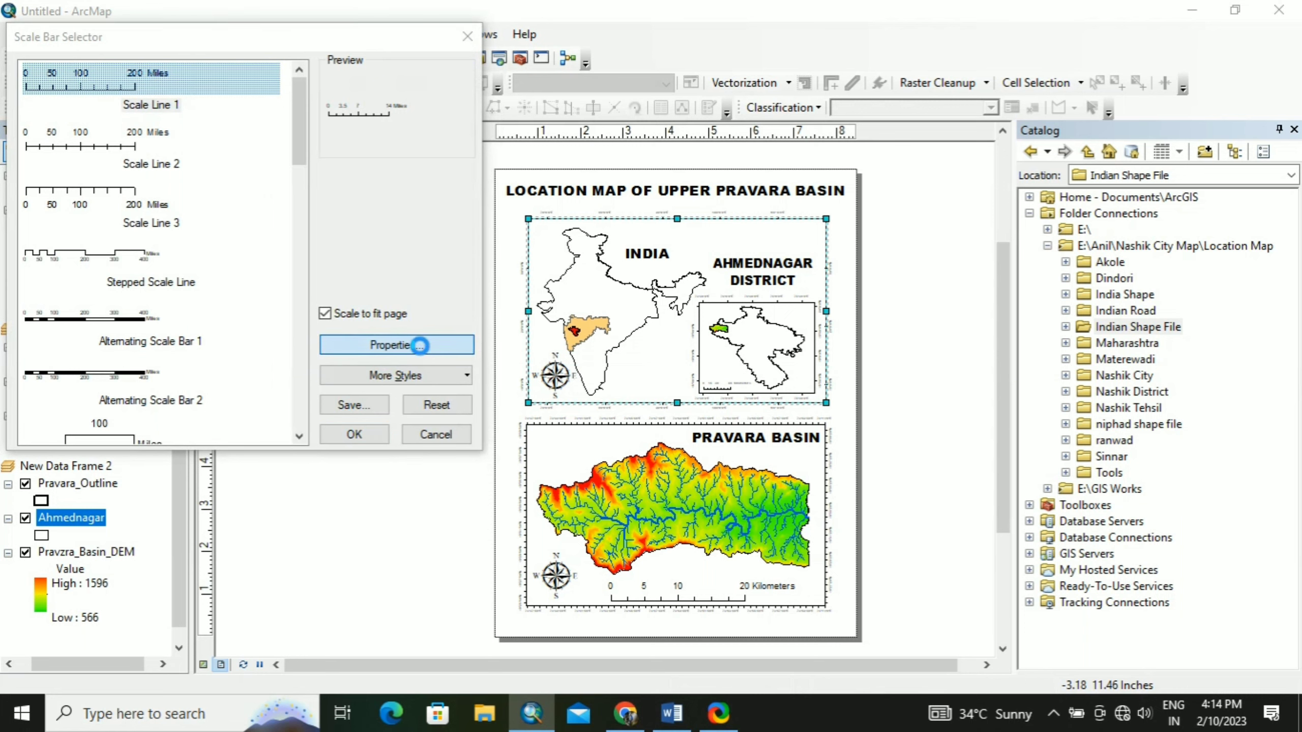
{"action": "left_click", "coordinate": [584, 399]}
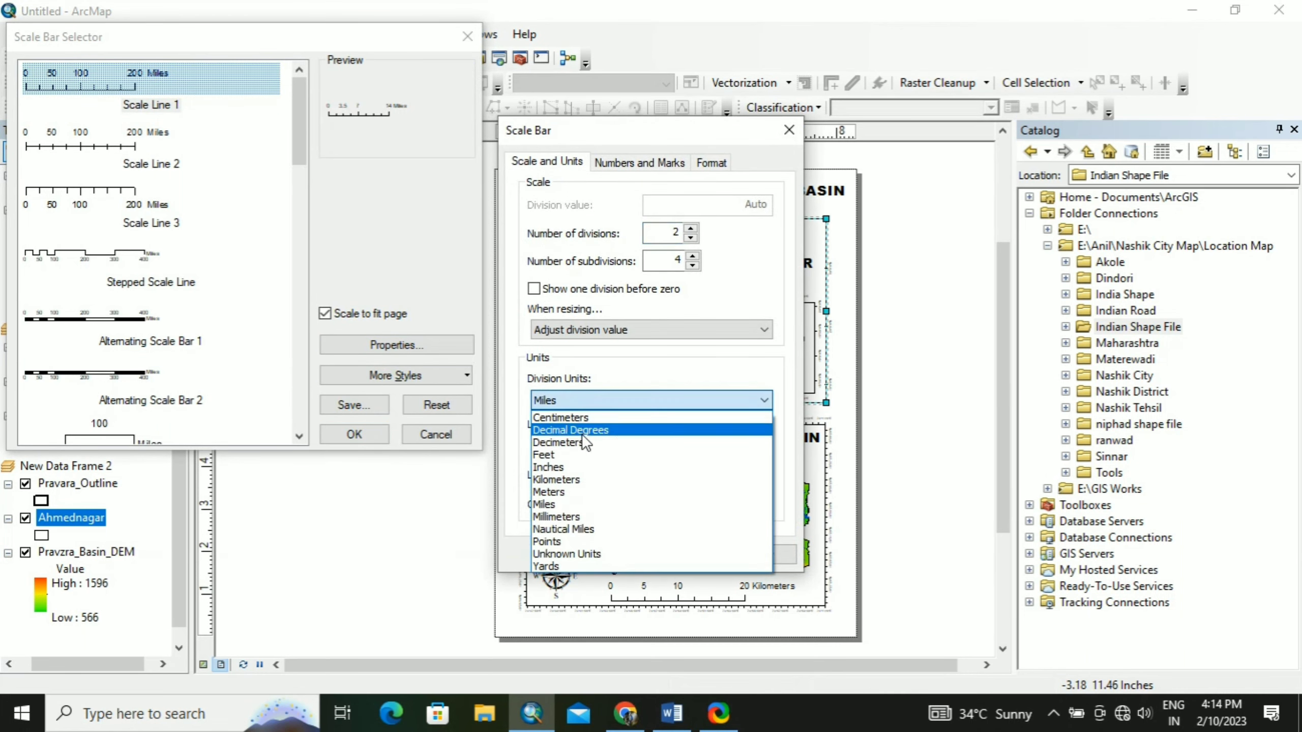
{"action": "left_click", "coordinate": [574, 478]}
{"action": "left_click", "coordinate": [755, 552]}
{"action": "left_click", "coordinate": [612, 551]}
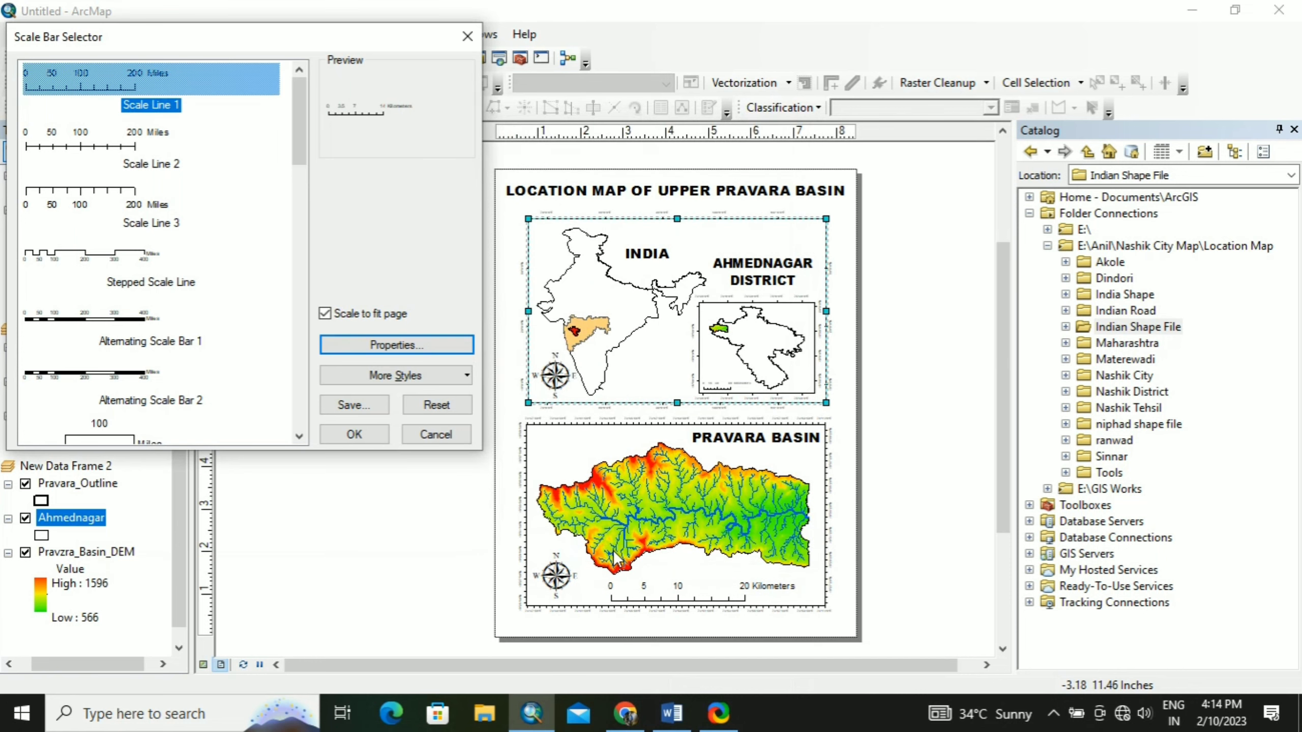
{"action": "left_click", "coordinate": [362, 431]}
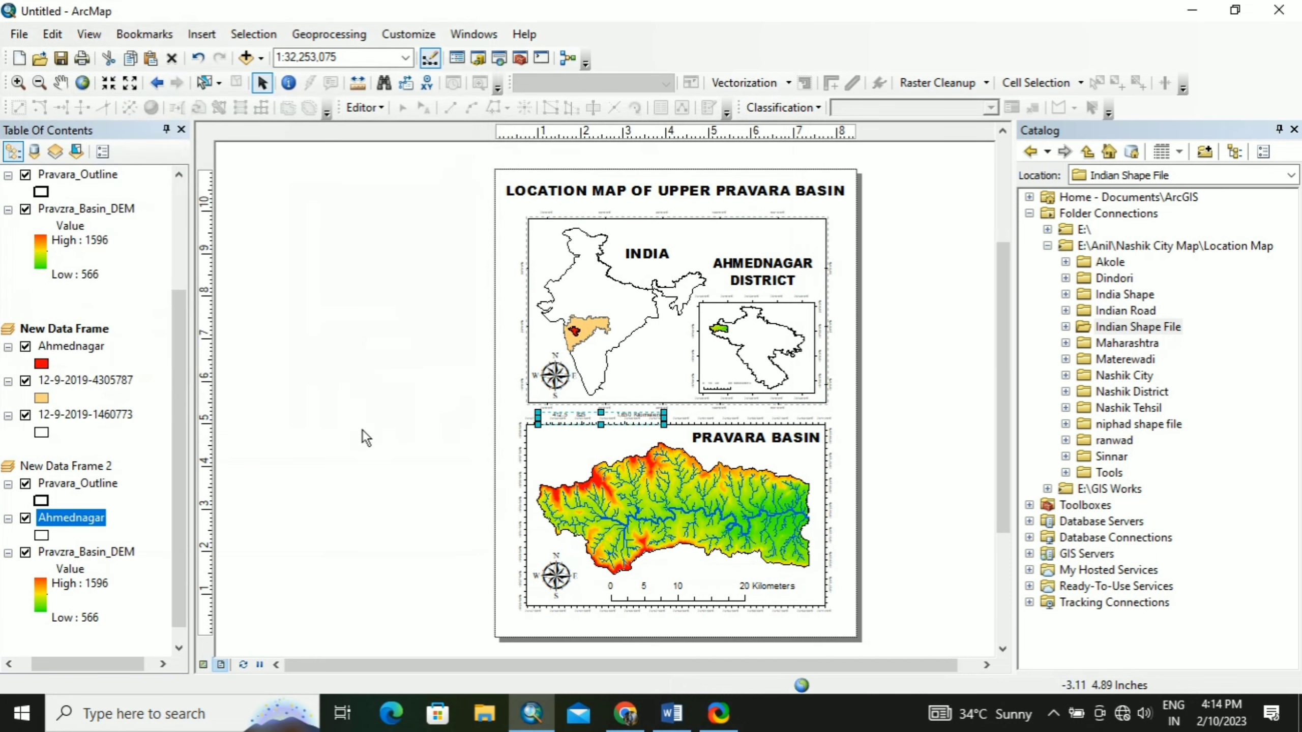
Shrink the new scale bar and place it at the bottom of the India frame, between the peninsula and the Ahmednagar inset
{"action": "left_click_drag", "start_coordinate": [615, 420], "coordinate": [639, 379]}
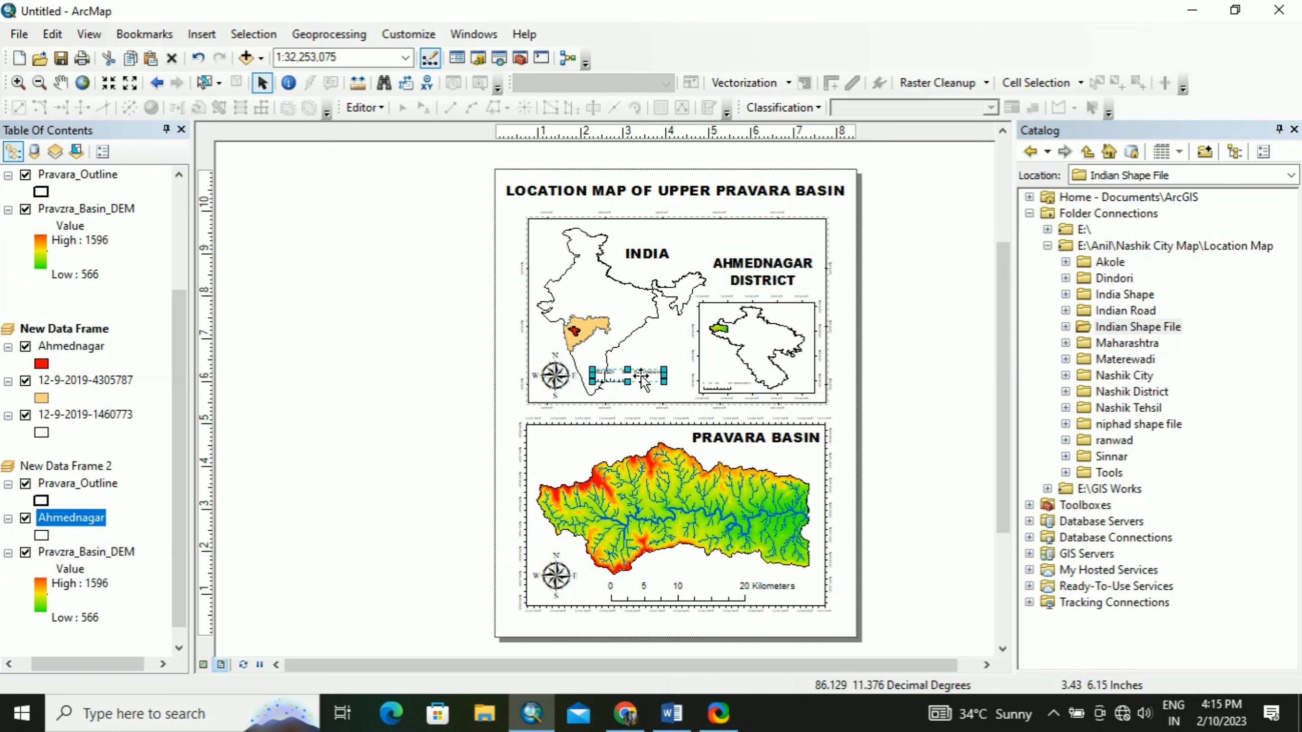
{"action": "scroll", "coordinate": [640, 379], "scroll_direction": "down", "scroll_amount": 3}
{"action": "scroll", "coordinate": [640, 380], "scroll_direction": "up", "scroll_amount": 5}
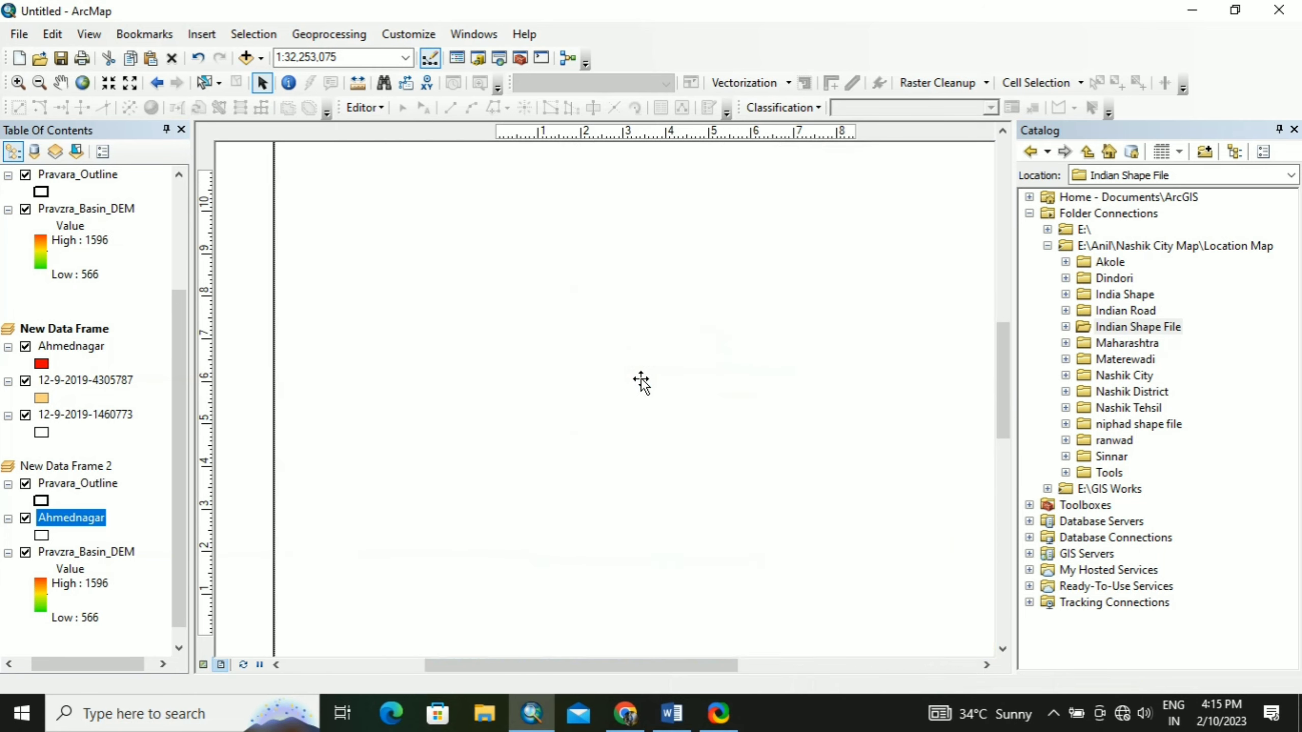
{"action": "left_click_drag", "start_coordinate": [639, 378], "coordinate": [677, 405]}
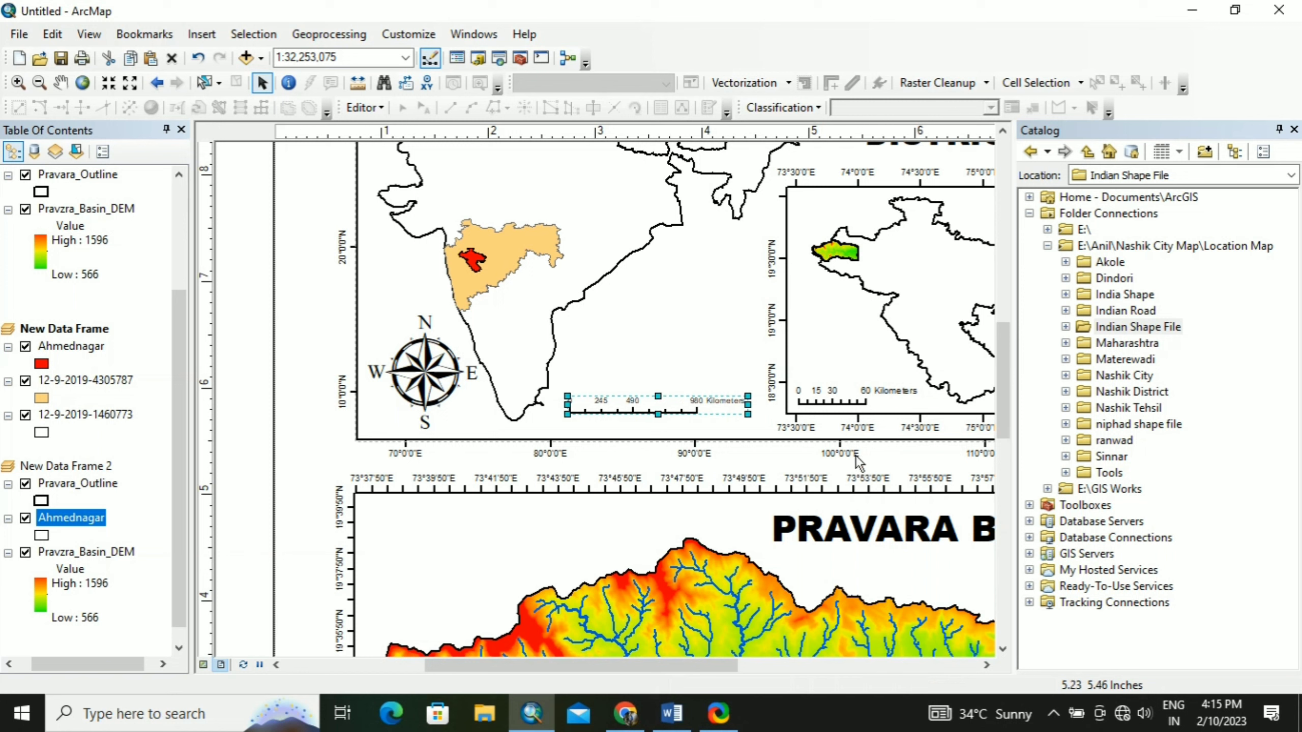
{"action": "left_click", "coordinate": [766, 445]}
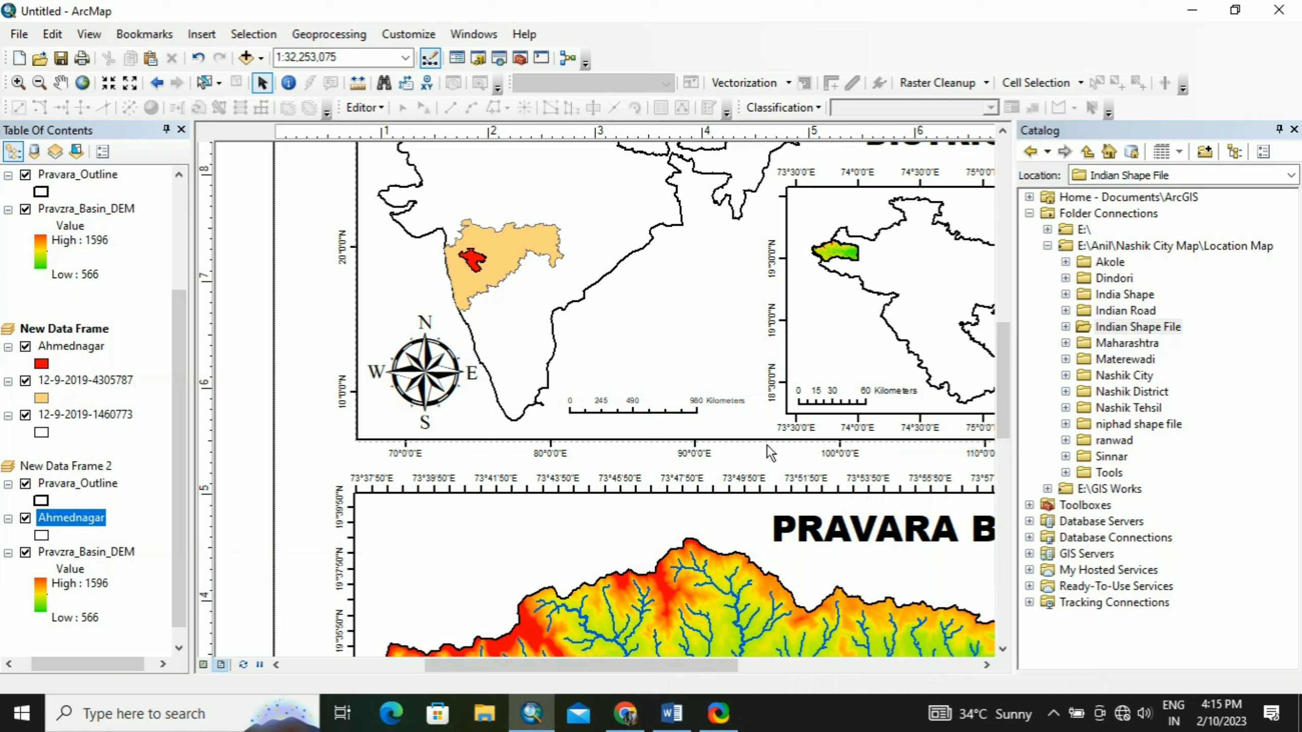
Move the India frame's north arrow to just above its scale bar and make it smaller
{"action": "scroll", "coordinate": [767, 444], "scroll_direction": "up", "scroll_amount": 3}
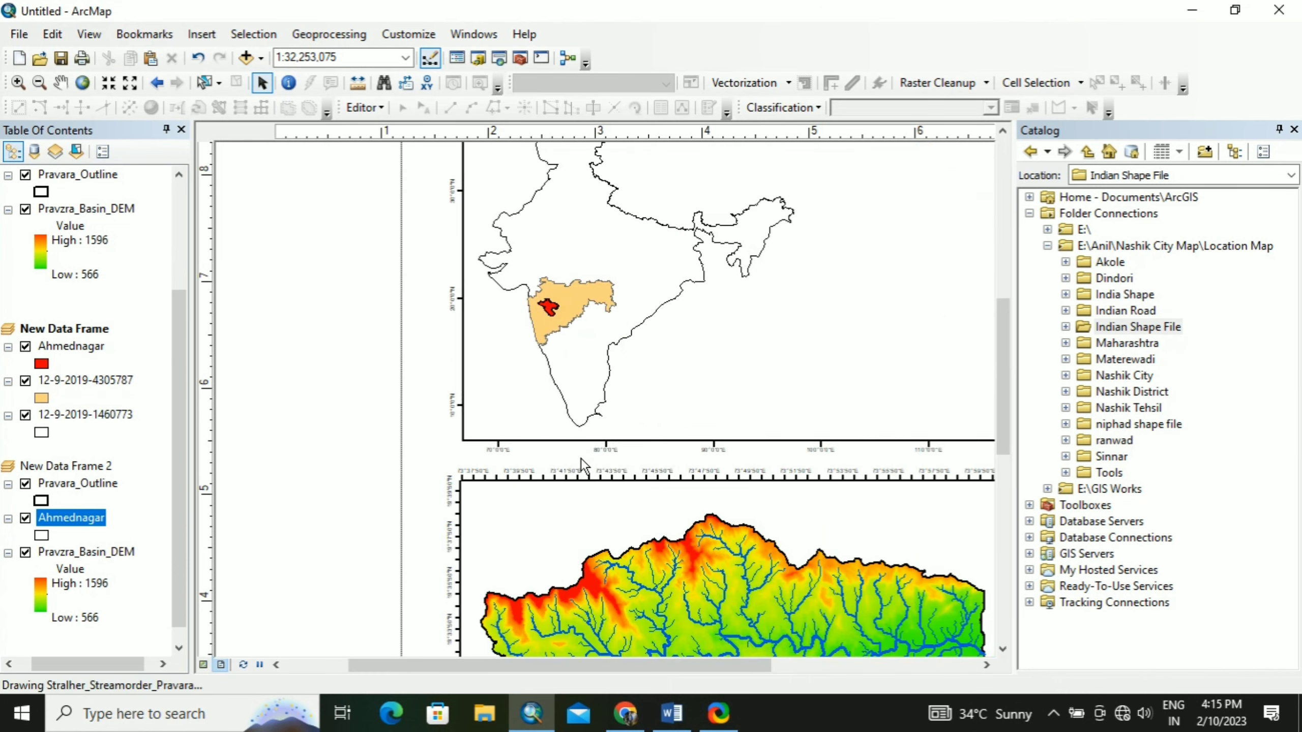
{"action": "left_click_drag", "start_coordinate": [537, 416], "coordinate": [671, 363]}
{"action": "left_click_drag", "start_coordinate": [710, 323], "coordinate": [676, 365]}
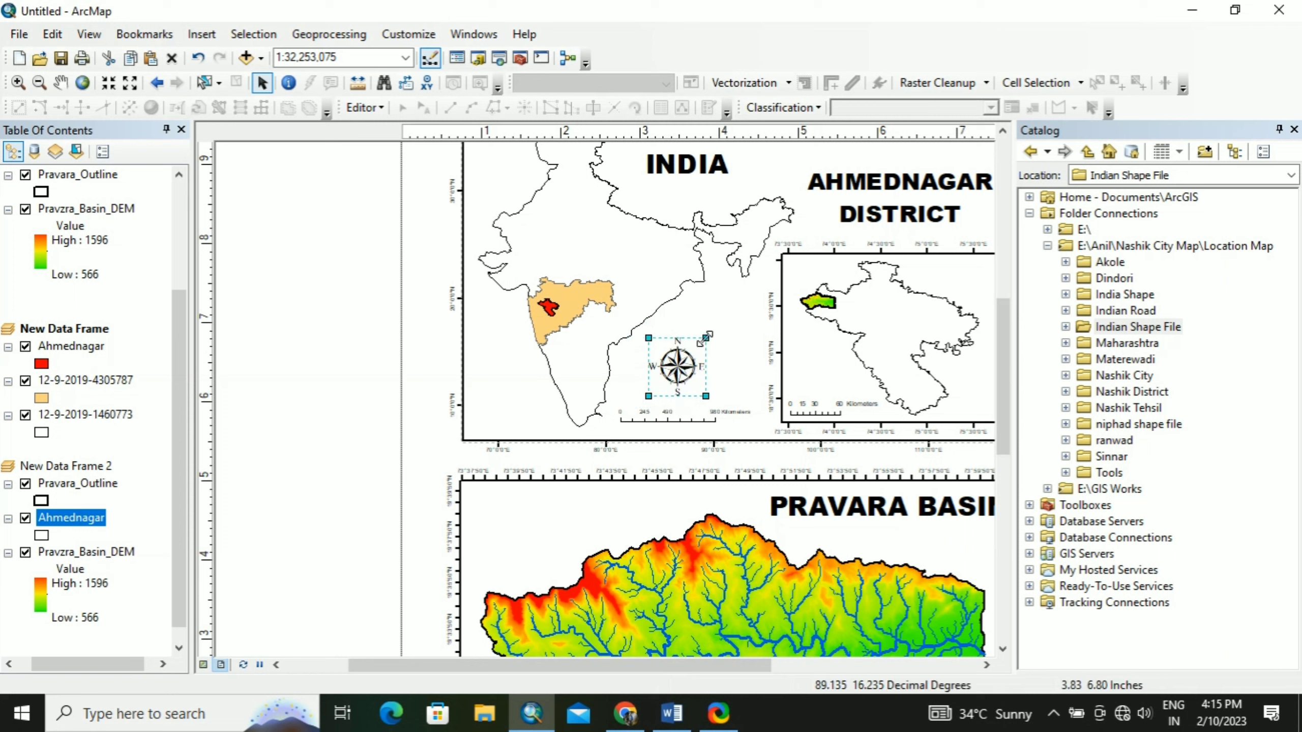
{"action": "left_click_drag", "start_coordinate": [706, 338], "coordinate": [695, 348]}
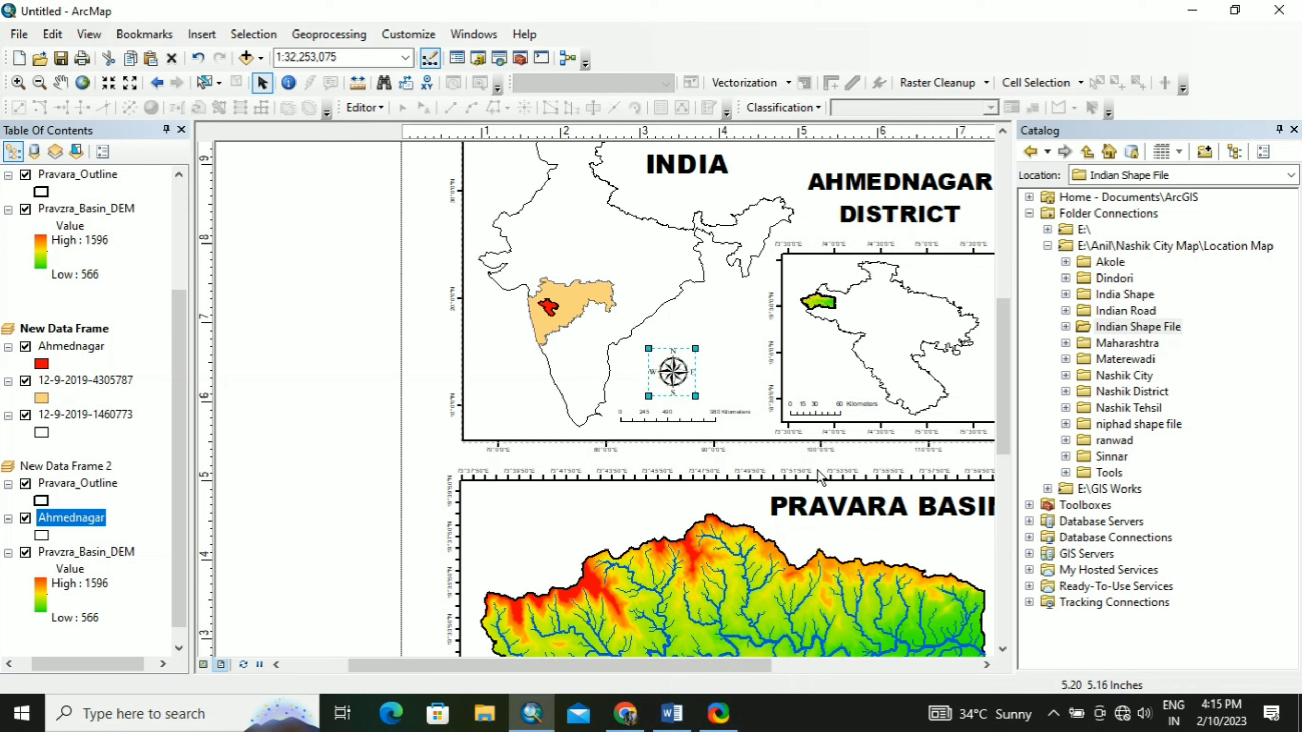
Set the Pravara basin frame's graticule interval to 5 minutes on both the X and Y axes
{"action": "left_click", "coordinate": [822, 528]}
{"action": "scroll", "coordinate": [698, 473], "scroll_direction": "down", "scroll_amount": 3}
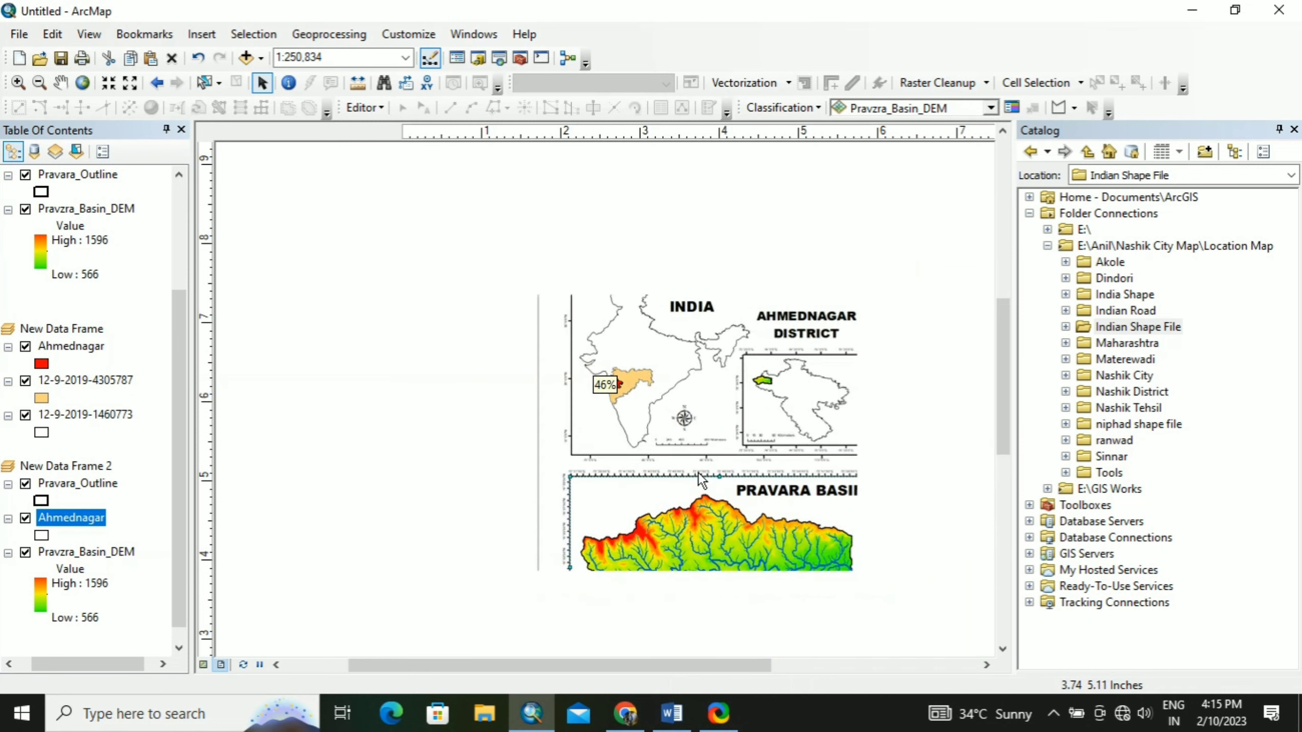
{"action": "scroll", "coordinate": [701, 480], "scroll_direction": "down", "scroll_amount": 3}
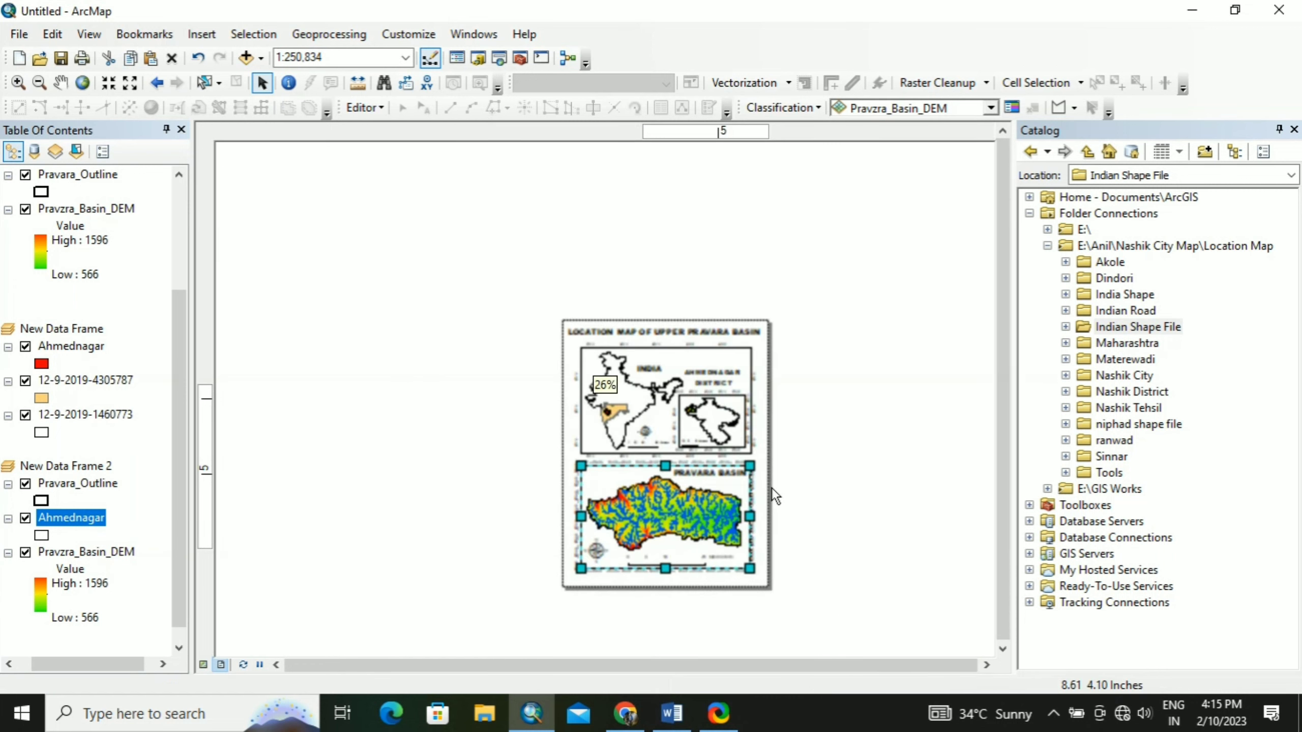
{"action": "scroll", "coordinate": [793, 474], "scroll_direction": "up", "scroll_amount": 2}
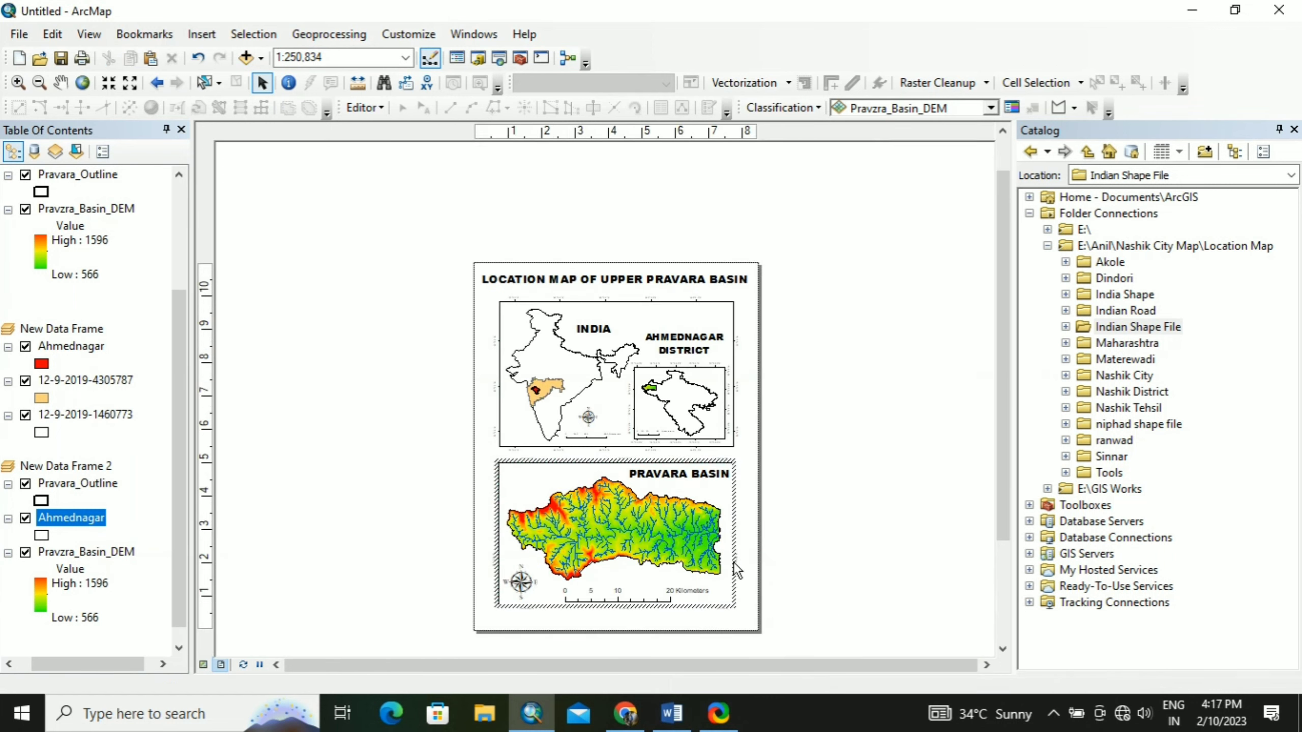
{"action": "right_click", "coordinate": [736, 569]}
{"action": "left_click", "coordinate": [779, 547]}
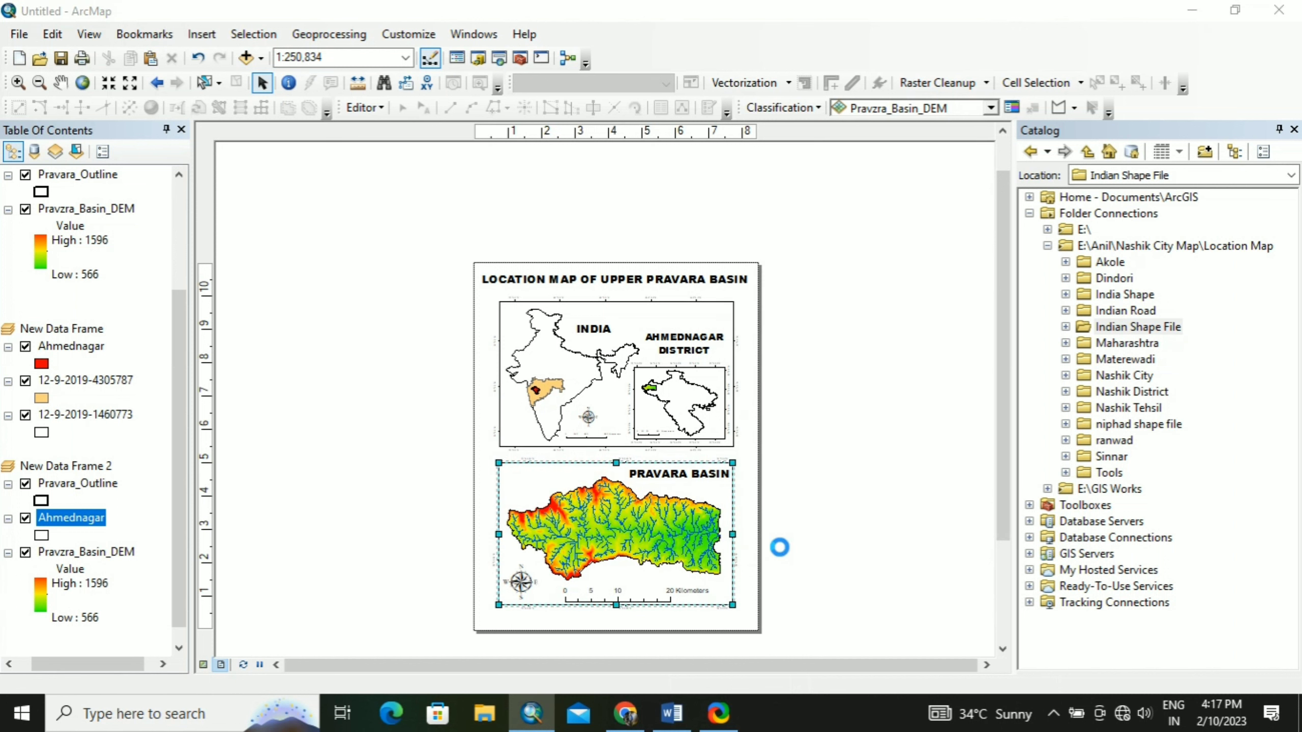
{"action": "left_click", "coordinate": [778, 272]}
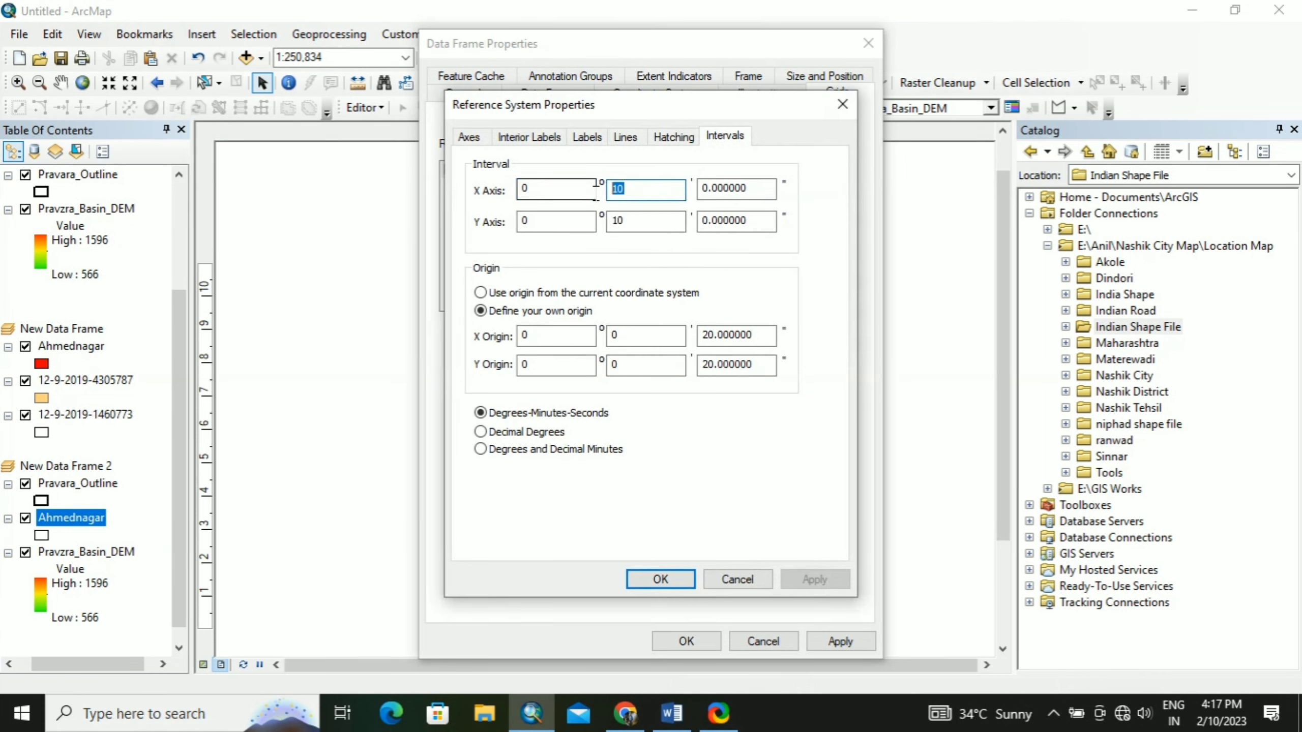
{"action": "type", "text": "5"}
{"action": "key", "text": "Tab"}
{"action": "type", "text": "5"}
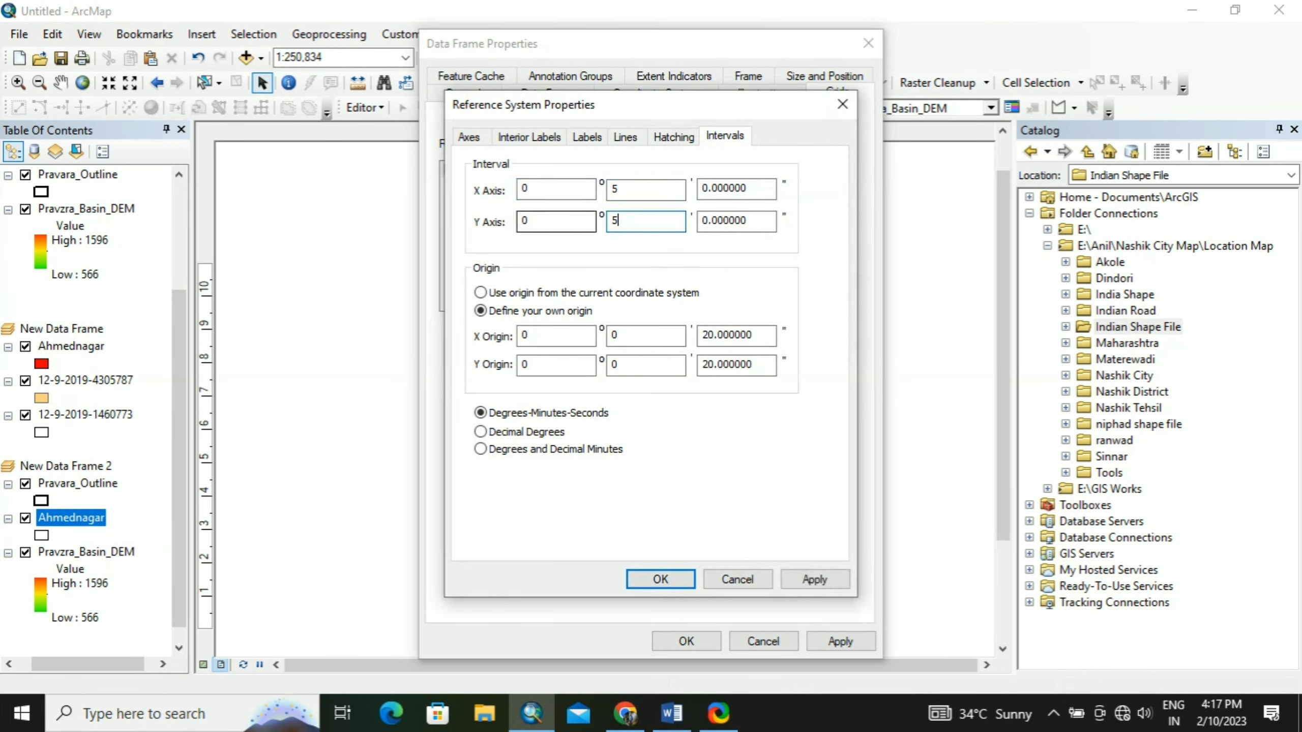
Enlarge the basin graticule labels, make them bold, and apply the grid changes to the data frame
{"action": "left_click", "coordinate": [663, 140]}
{"action": "left_click", "coordinate": [624, 137]}
{"action": "left_click", "coordinate": [586, 136]}
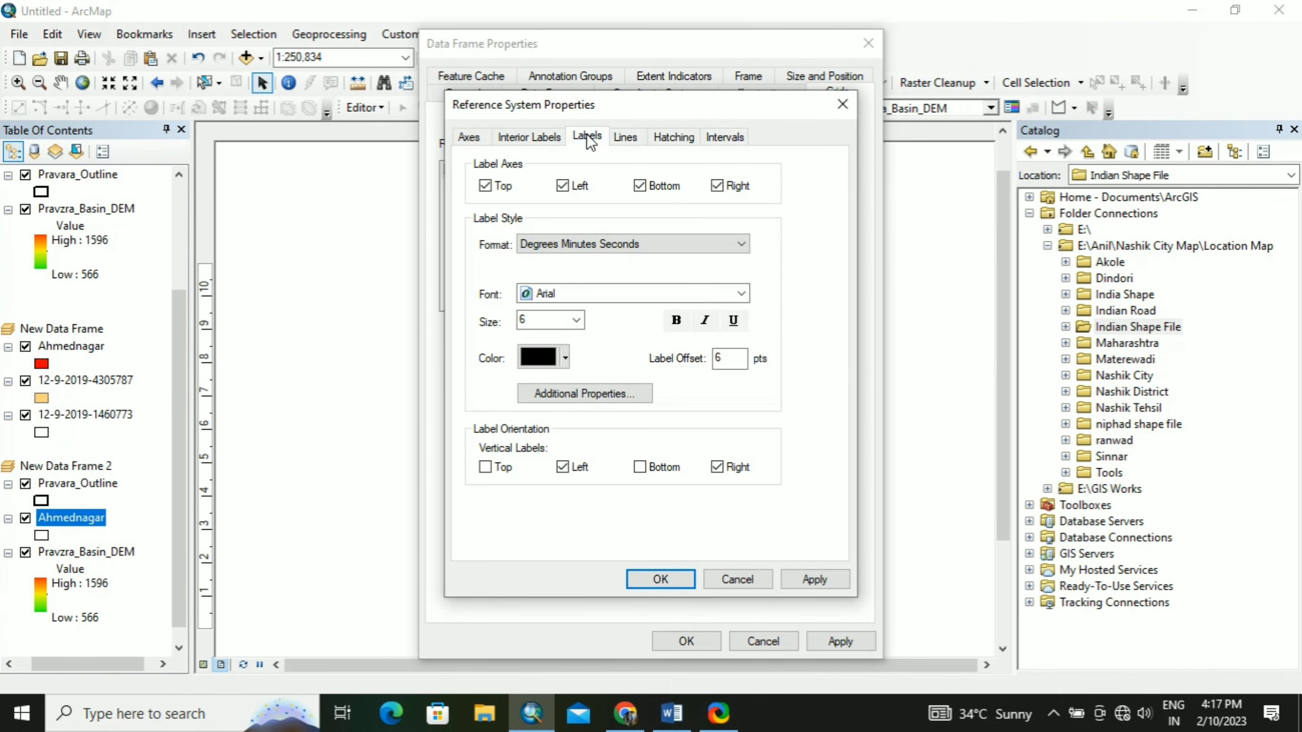
{"action": "left_click", "coordinate": [576, 321]}
{"action": "left_click", "coordinate": [532, 361]}
{"action": "left_click", "coordinate": [676, 320]}
{"action": "left_click", "coordinate": [809, 577]}
{"action": "left_click", "coordinate": [669, 577]}
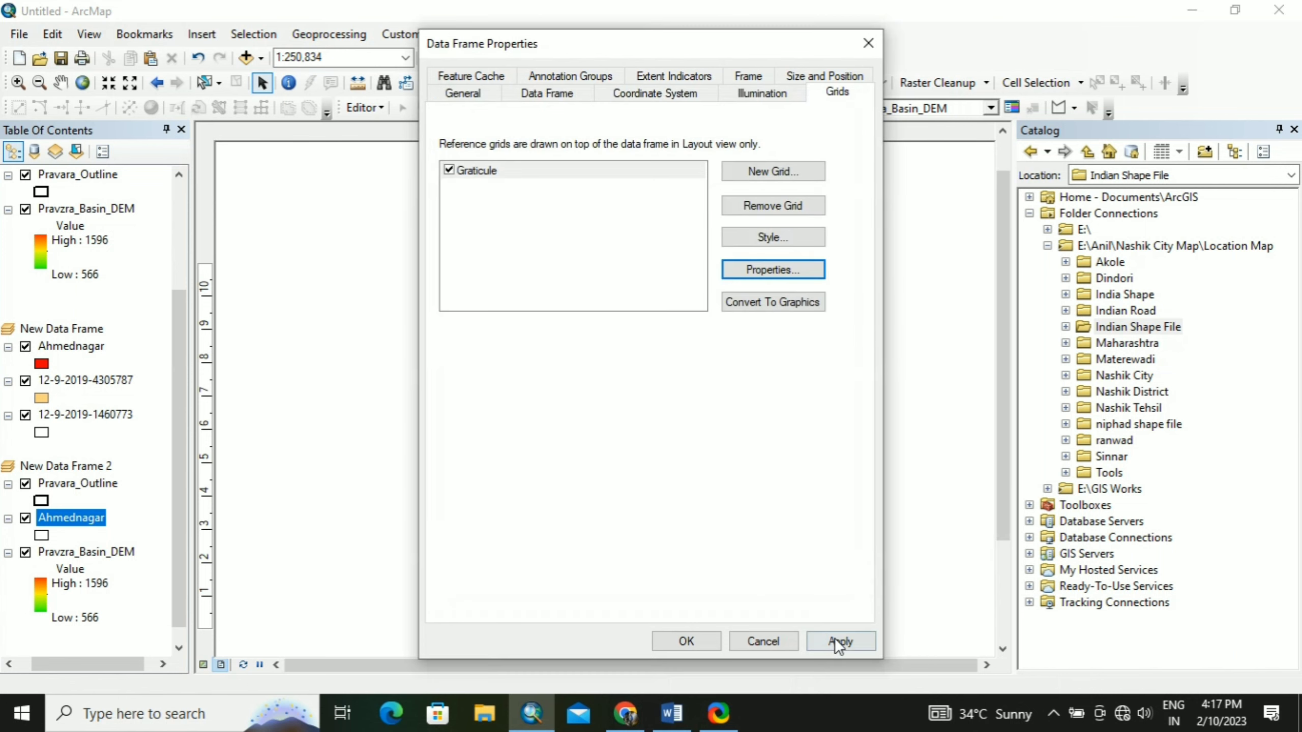
{"action": "left_click", "coordinate": [834, 638]}
{"action": "left_click", "coordinate": [701, 640]}
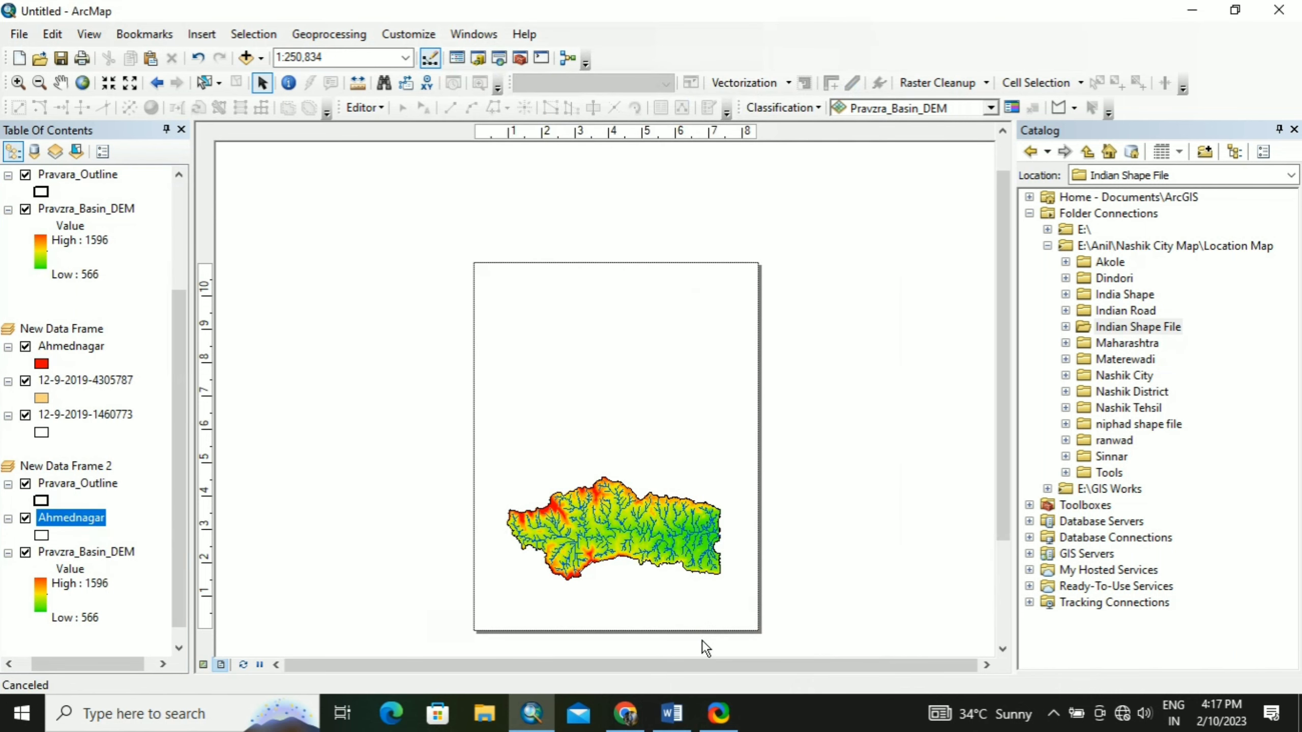
Set the India frame's graticule labels to size 8 and bold, and apply the grid changes to the data frame
{"action": "scroll", "coordinate": [740, 528], "scroll_direction": "down", "scroll_amount": 5}
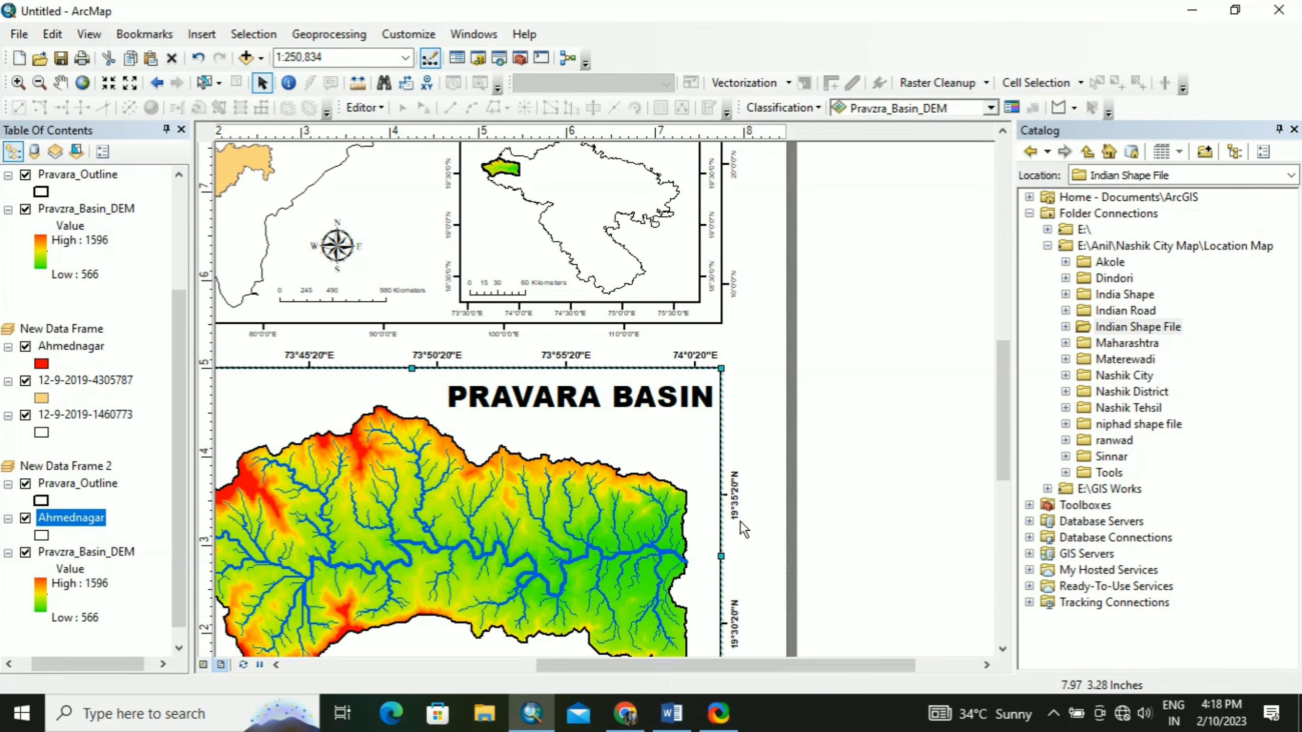
{"action": "scroll", "coordinate": [739, 521], "scroll_direction": "up", "scroll_amount": 1}
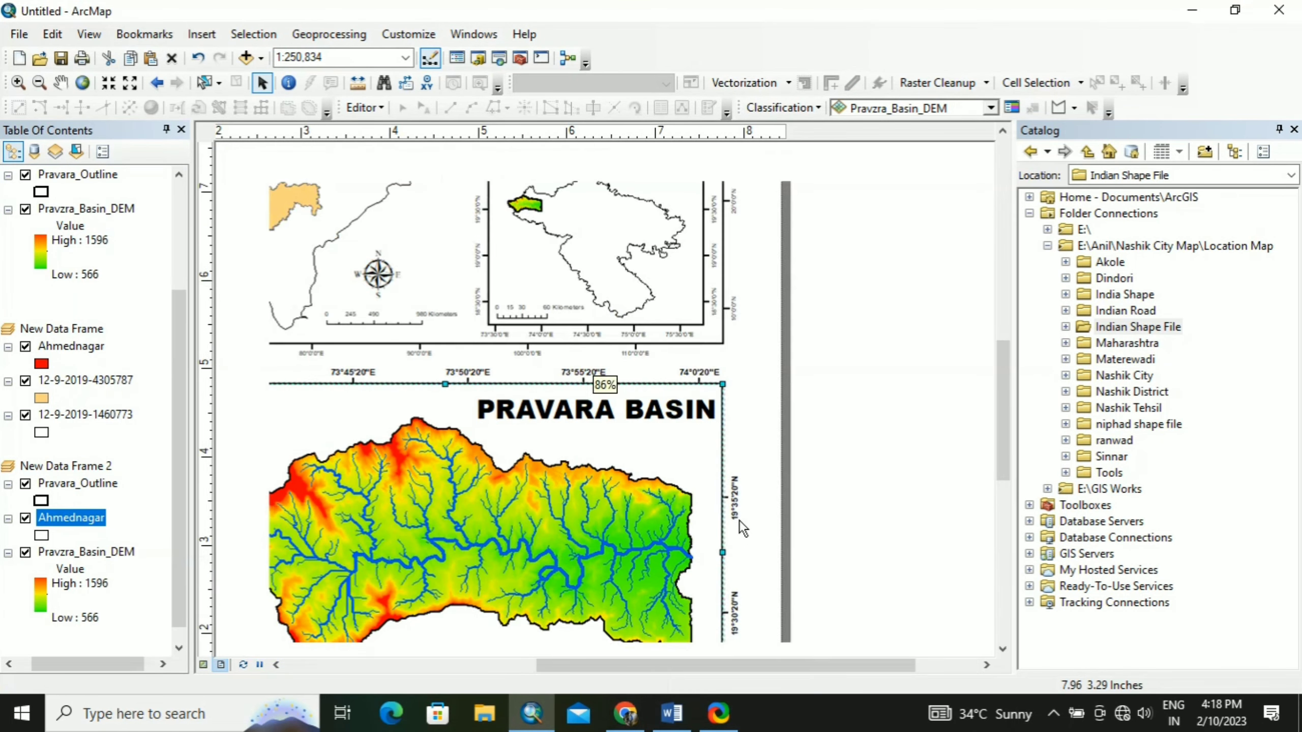
{"action": "left_click", "coordinate": [455, 345]}
{"action": "right_click", "coordinate": [455, 345]}
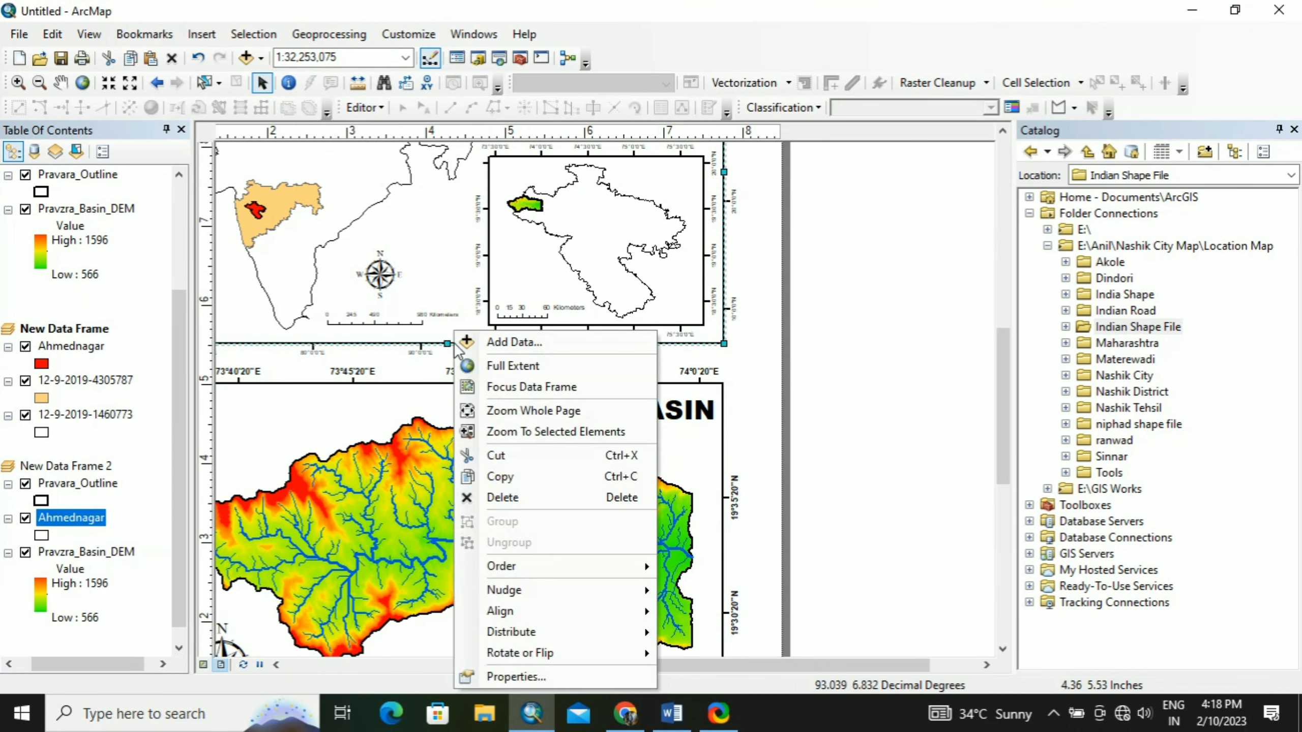
{"action": "left_click", "coordinate": [532, 676]}
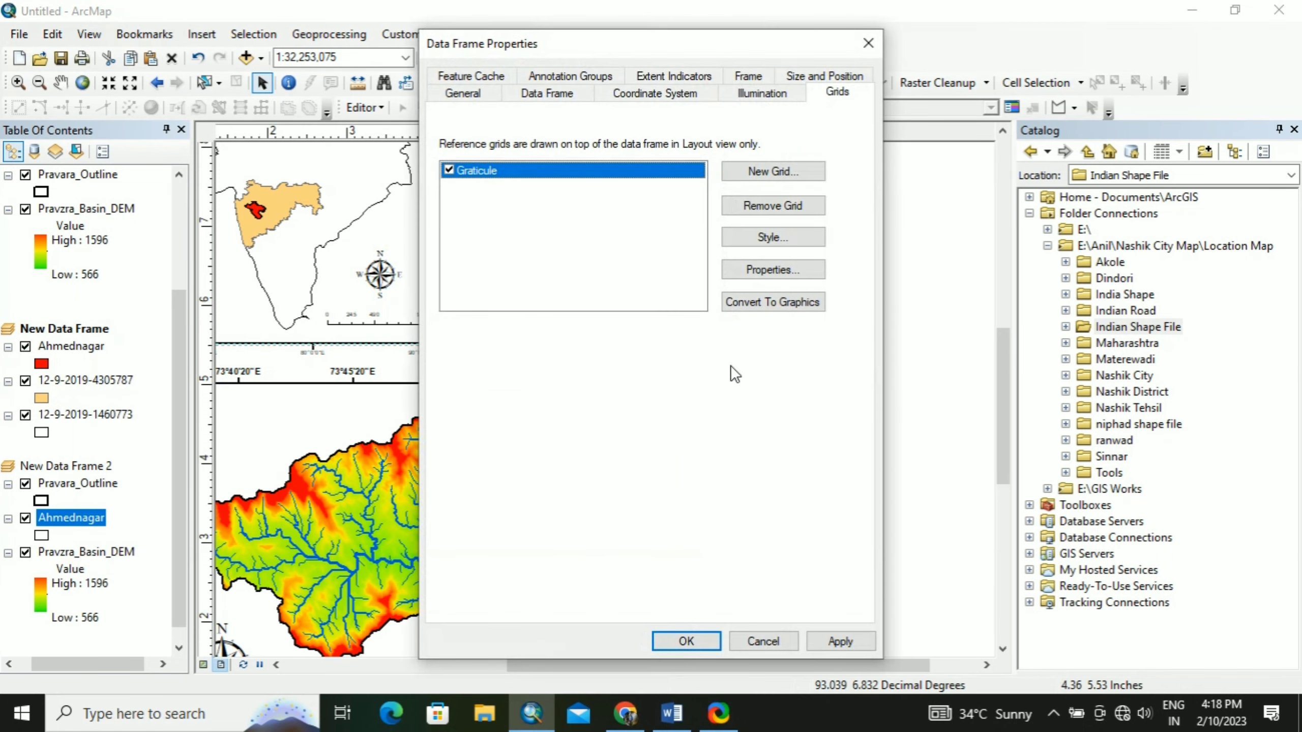
{"action": "left_click", "coordinate": [797, 270]}
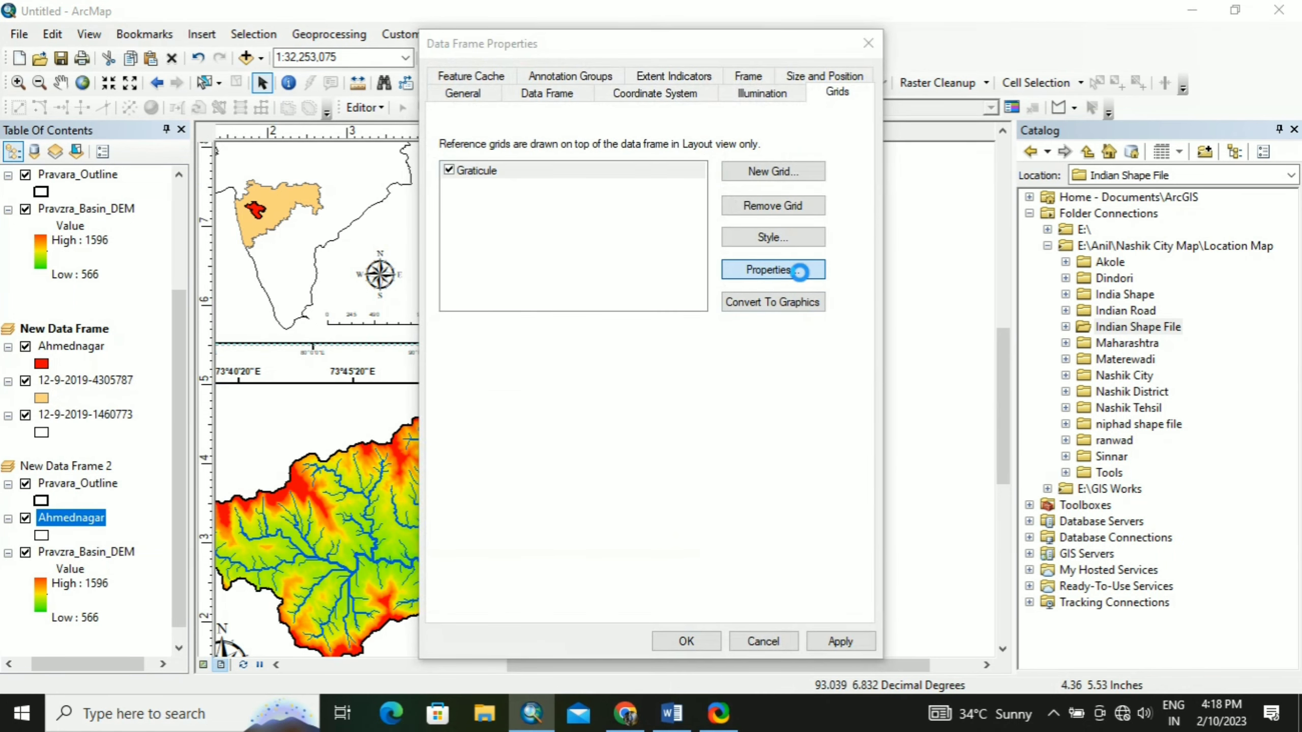
{"action": "left_click", "coordinate": [576, 320]}
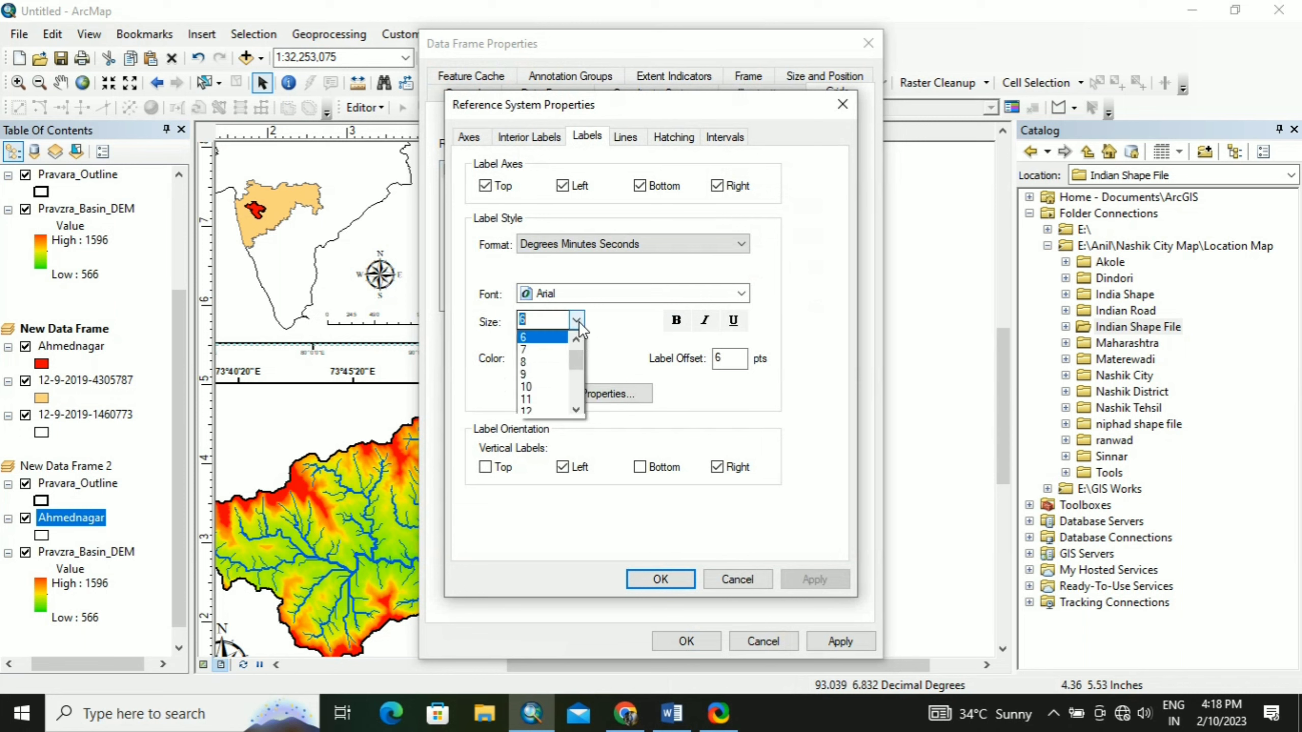
{"action": "left_click", "coordinate": [538, 355]}
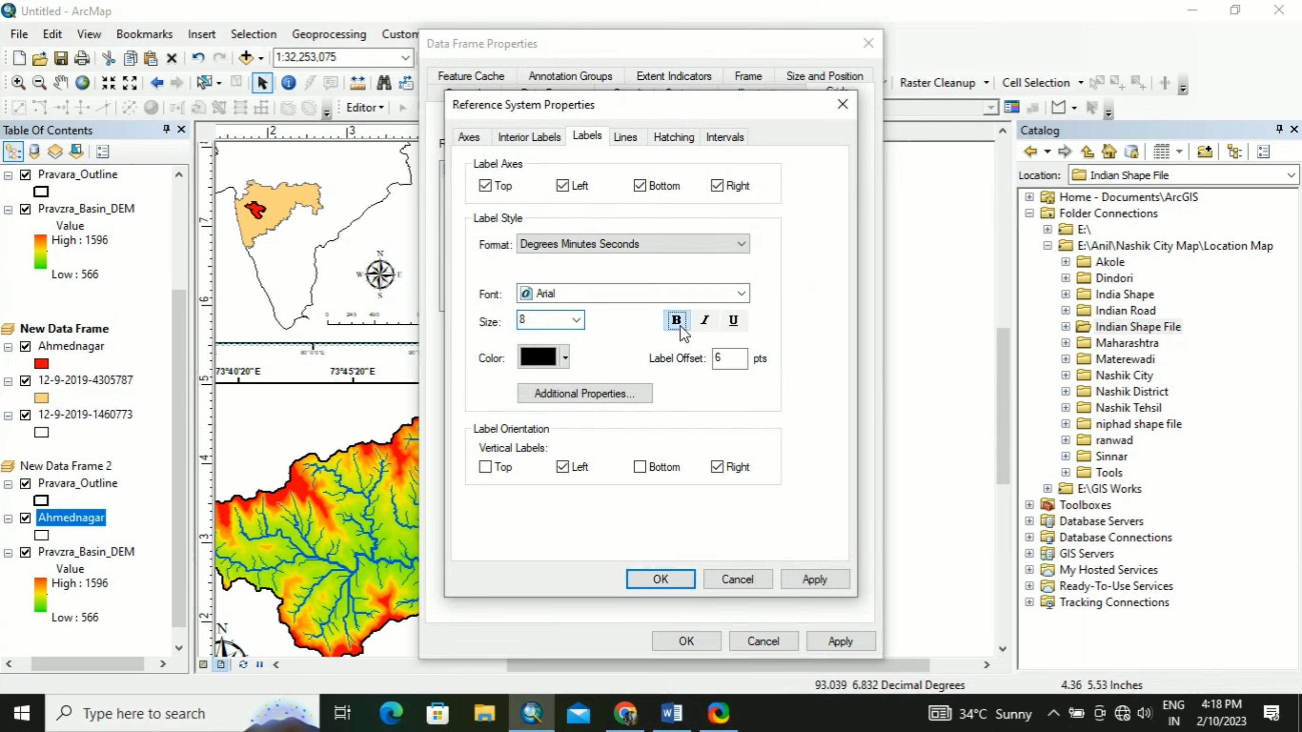
{"action": "left_click", "coordinate": [688, 584]}
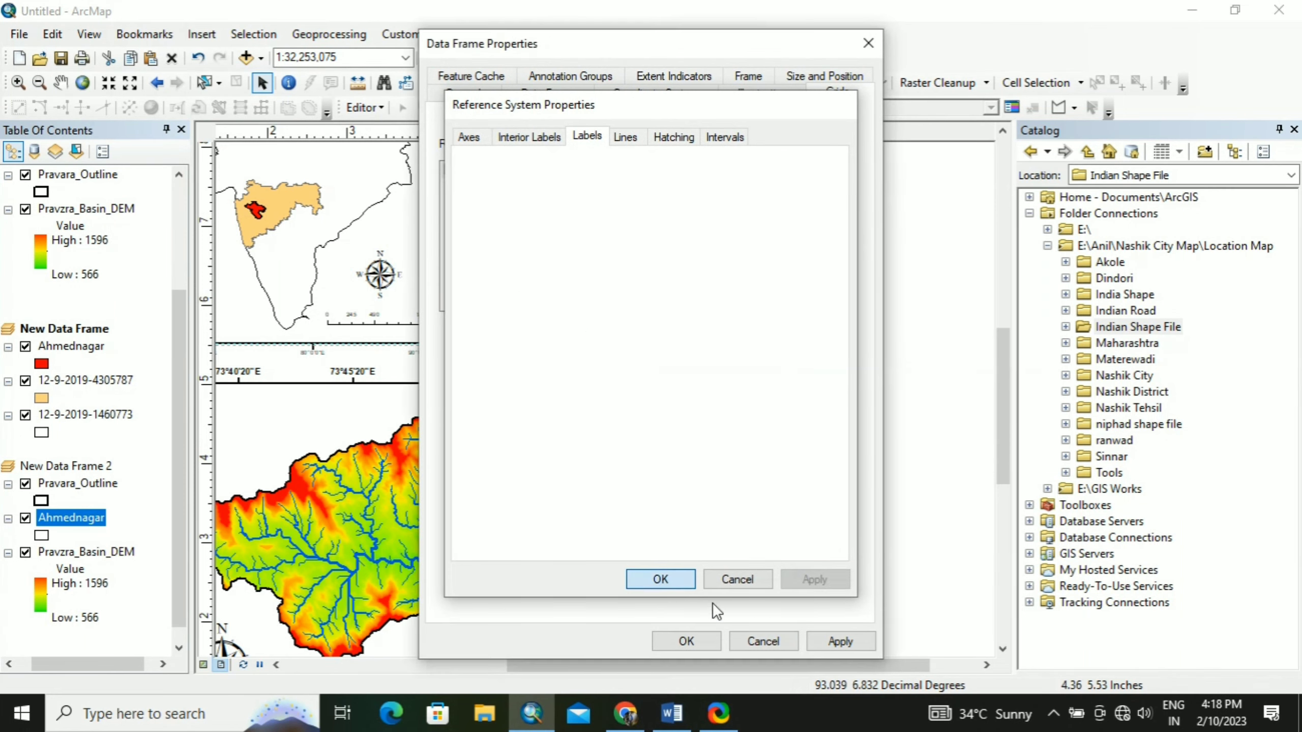
{"action": "left_click", "coordinate": [840, 642]}
{"action": "left_click", "coordinate": [707, 642]}
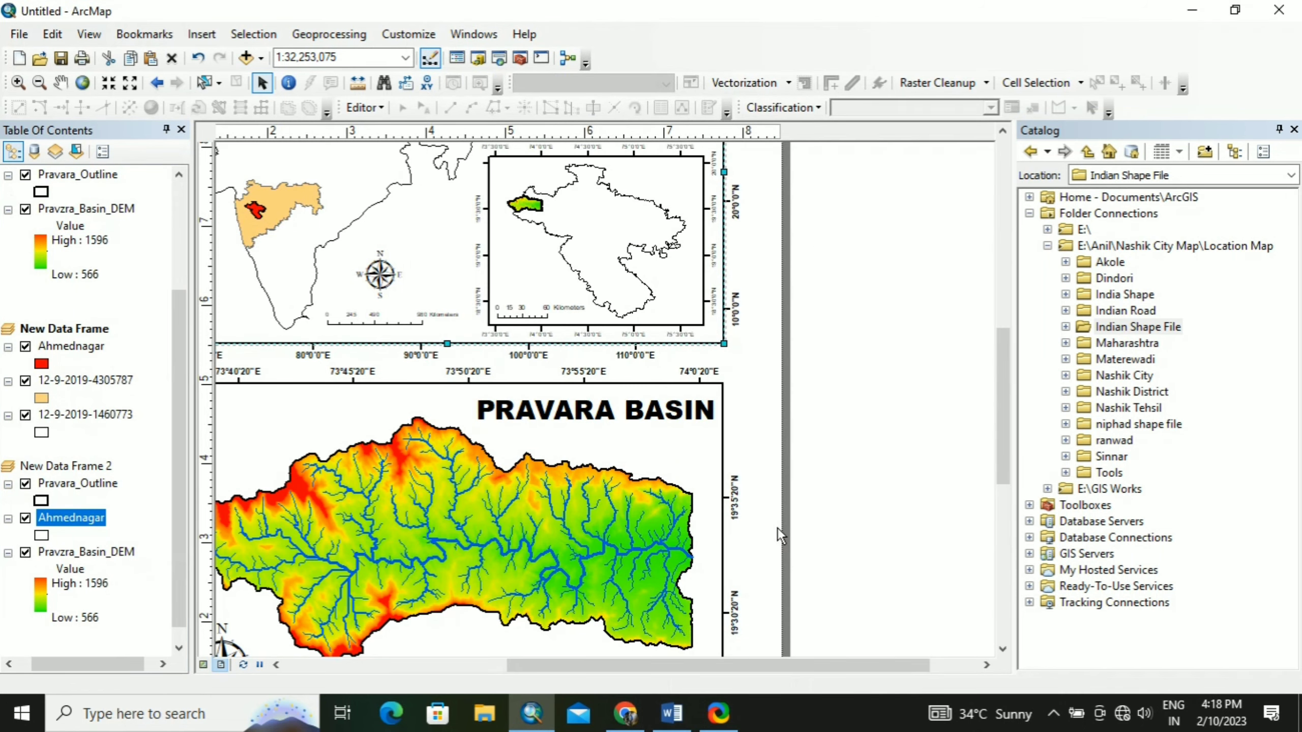
Make the Ahmednagar inset's graticule labels bold and apply the grid change to its data frame
{"action": "scroll", "coordinate": [776, 527], "scroll_direction": "down", "scroll_amount": 1}
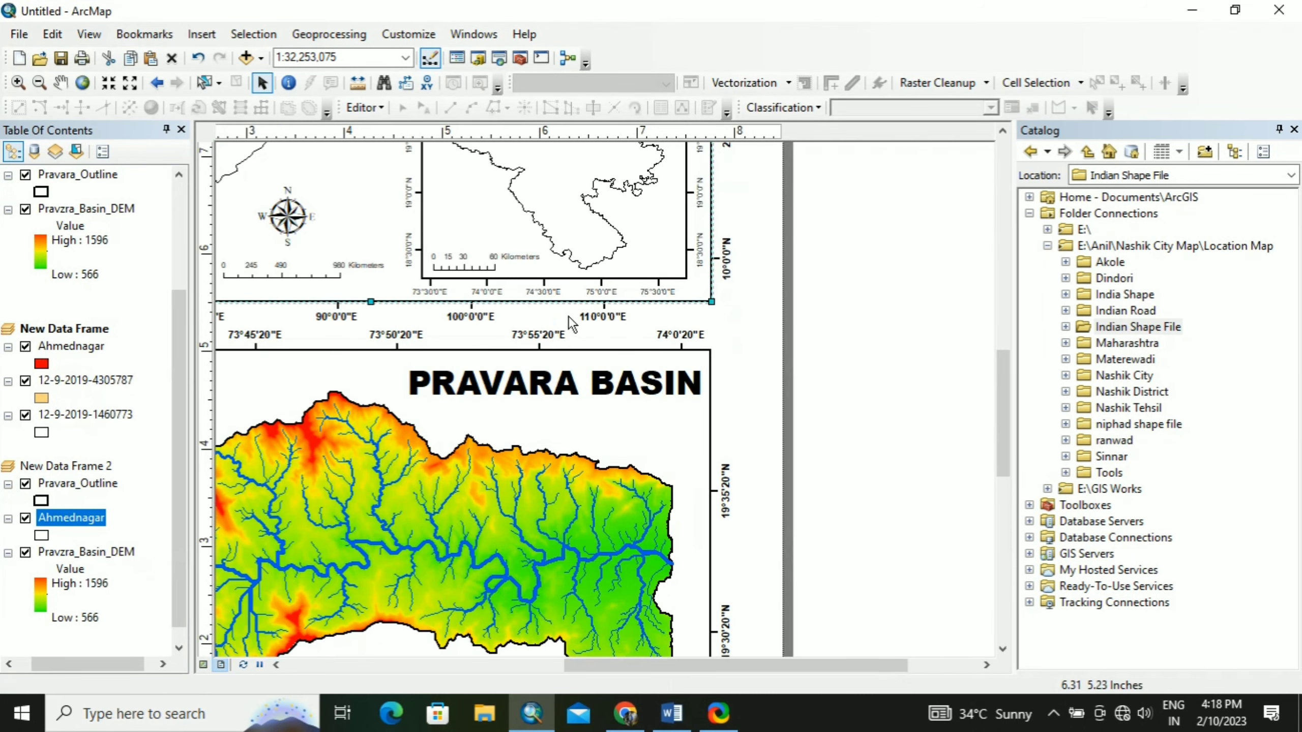
{"action": "left_click", "coordinate": [574, 280]}
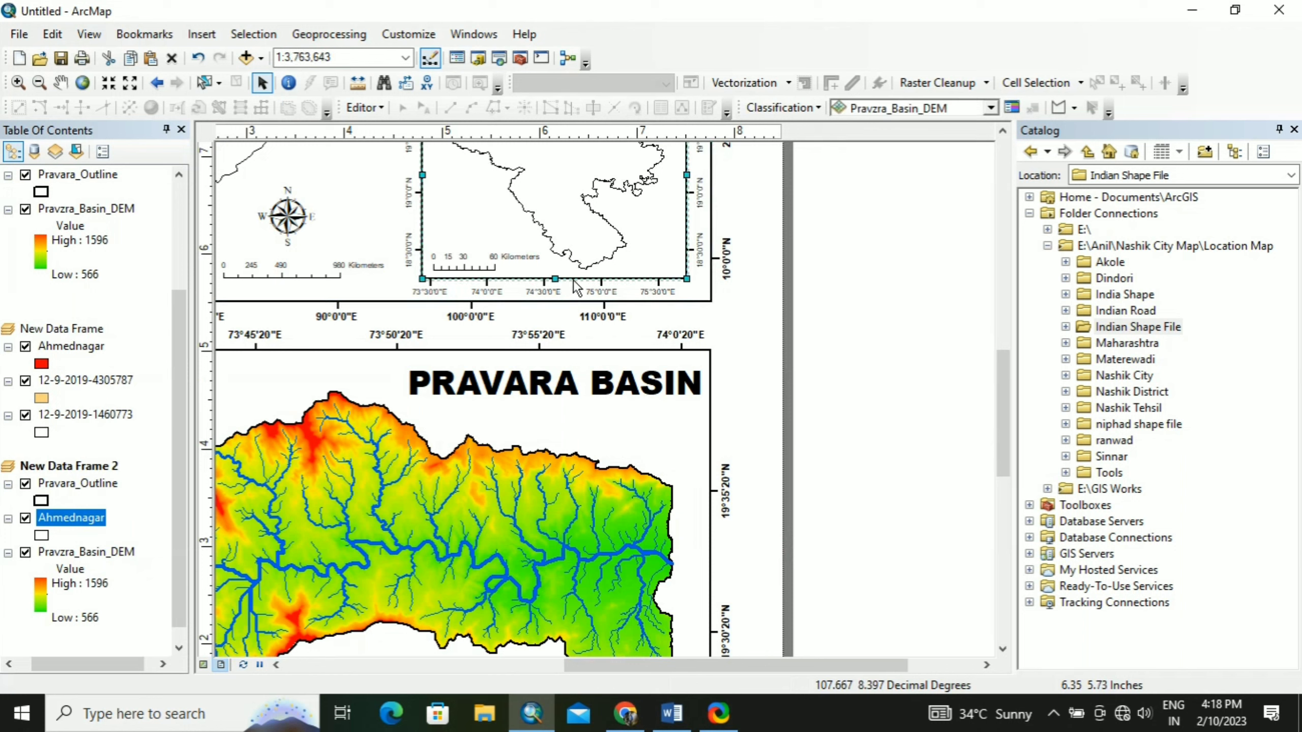
{"action": "right_click", "coordinate": [573, 280]}
{"action": "left_click", "coordinate": [660, 622]}
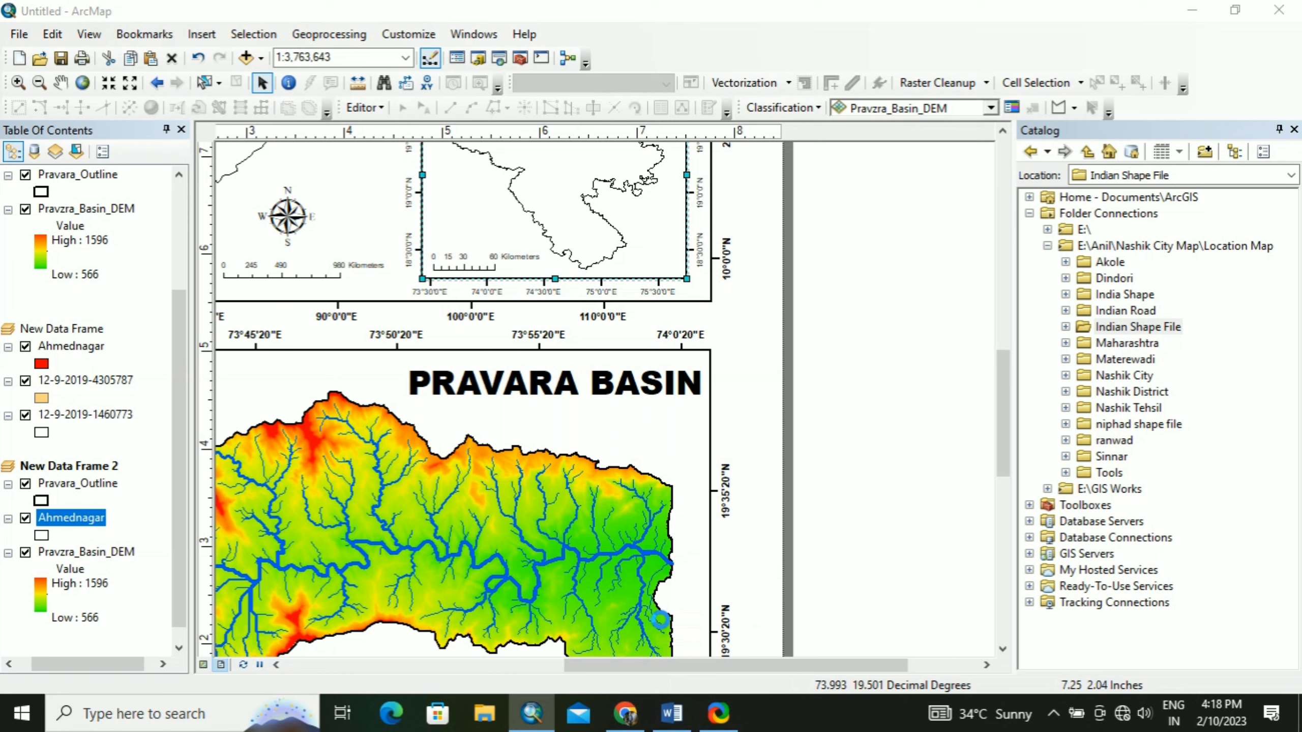
{"action": "left_click", "coordinate": [762, 270]}
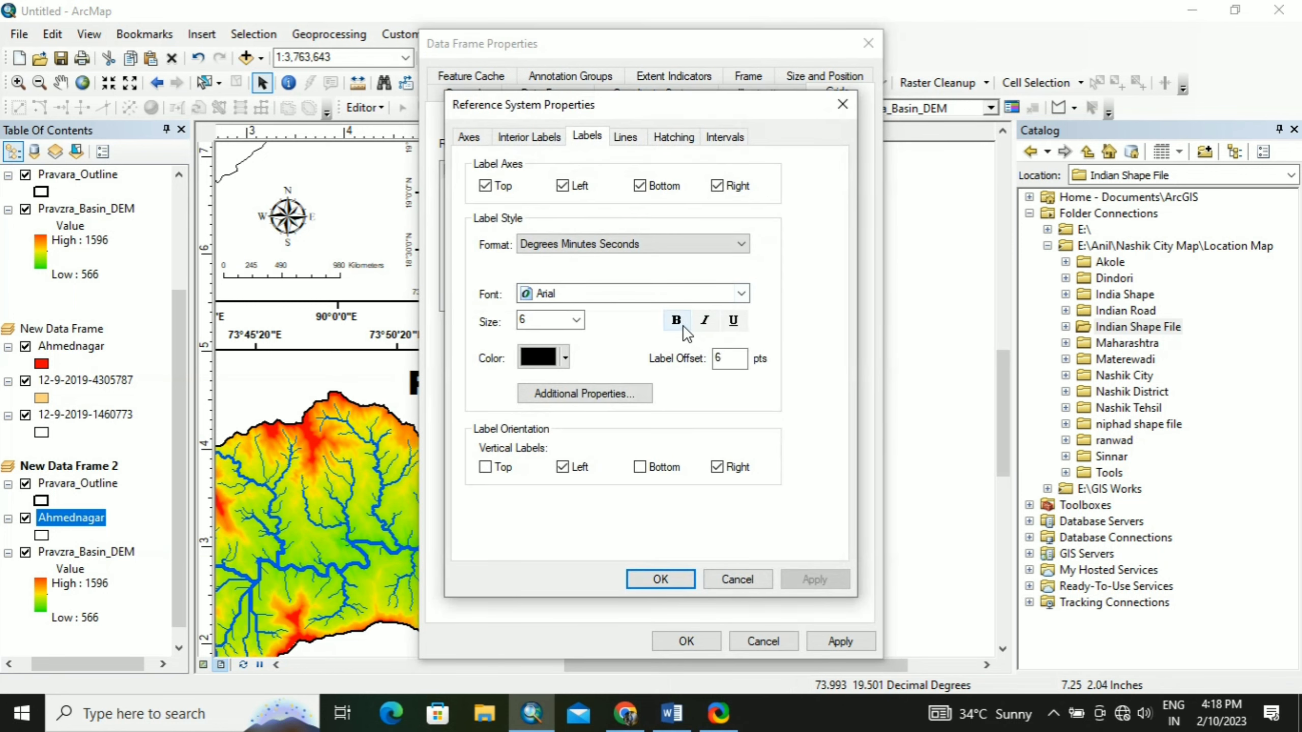
{"action": "left_click", "coordinate": [681, 324]}
{"action": "left_click", "coordinate": [815, 579]}
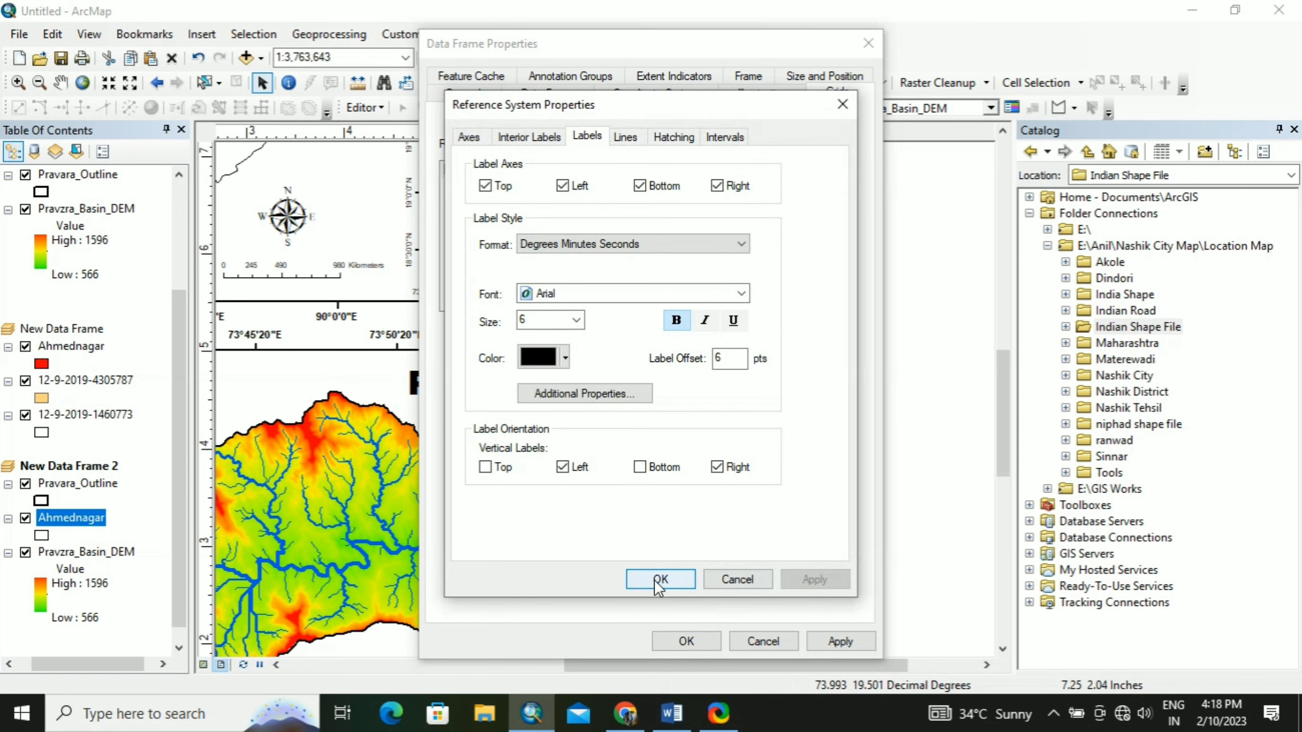
{"action": "left_click", "coordinate": [660, 579]}
{"action": "left_click", "coordinate": [843, 641]}
{"action": "left_click", "coordinate": [690, 642]}
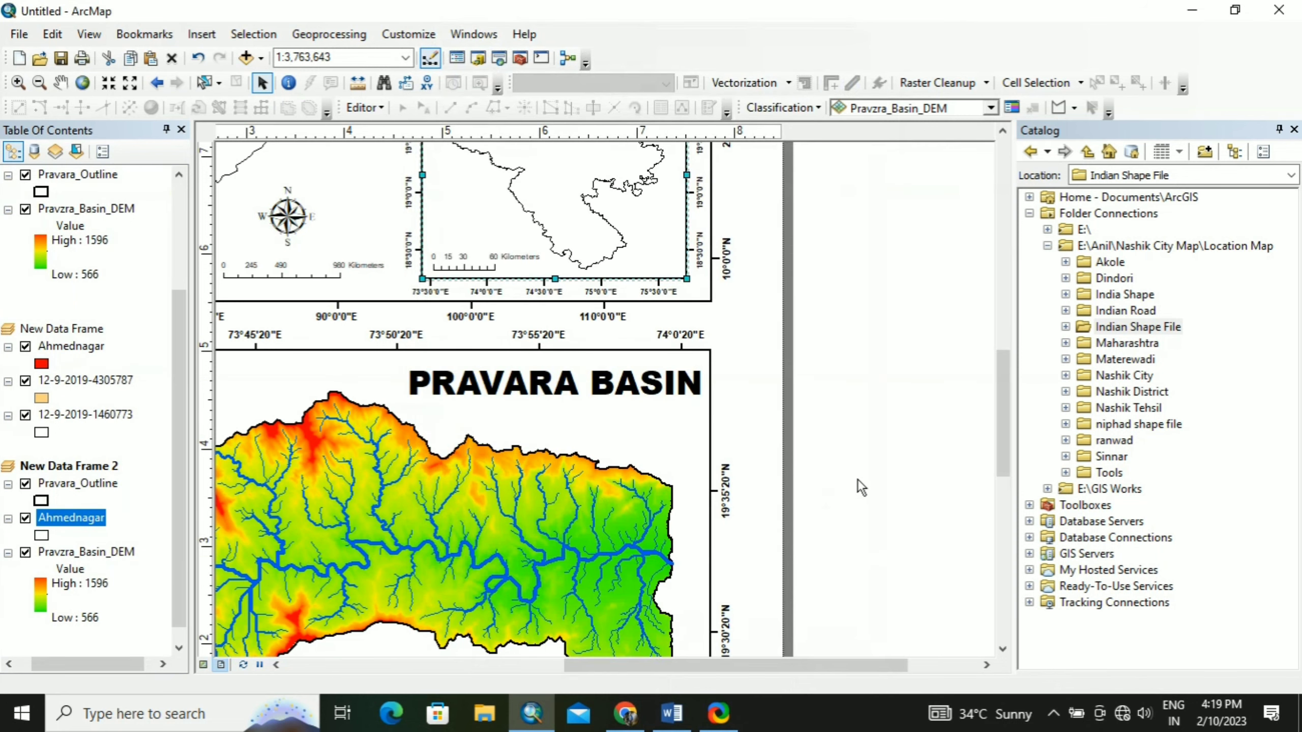
Start exporting the map and choose the GIS Works folder on Local Disk (E:) as the destination
{"action": "scroll", "coordinate": [859, 480], "scroll_direction": "up", "scroll_amount": 3}
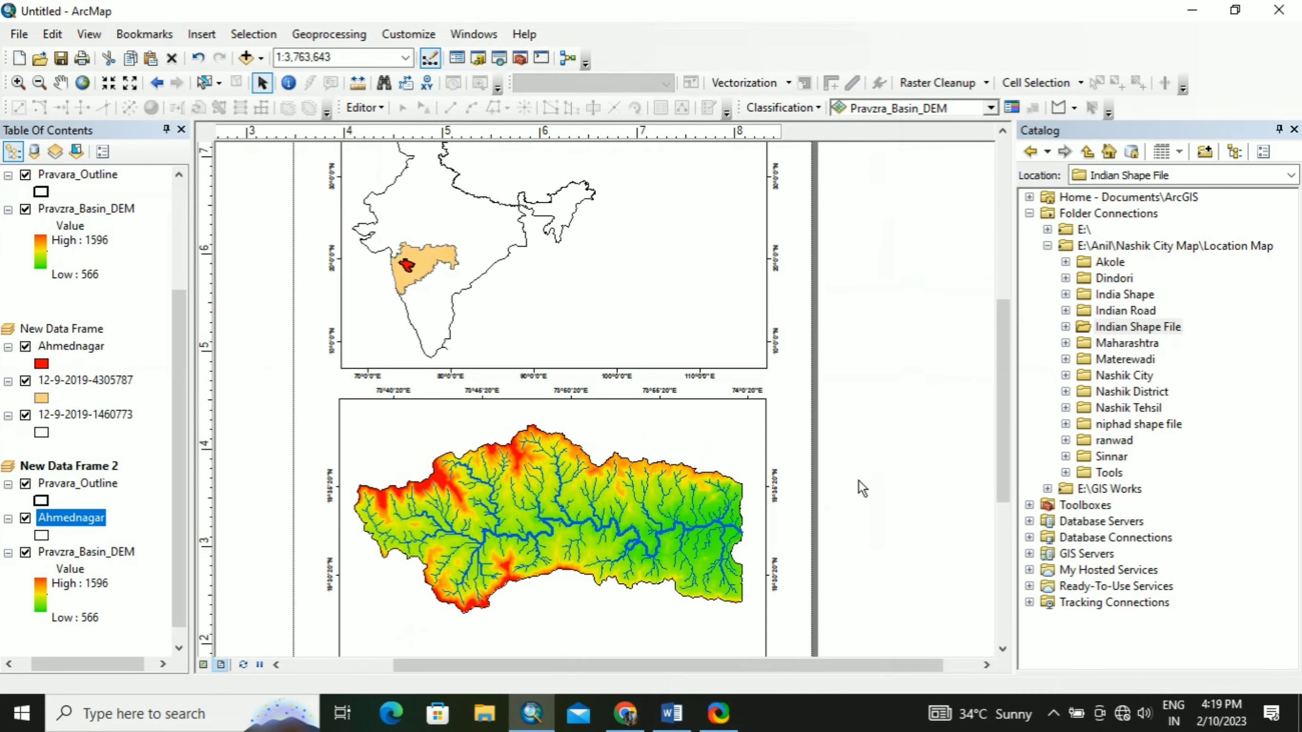
{"action": "scroll", "coordinate": [858, 481], "scroll_direction": "up", "scroll_amount": 3}
{"action": "scroll", "coordinate": [858, 480], "scroll_direction": "down", "scroll_amount": 3}
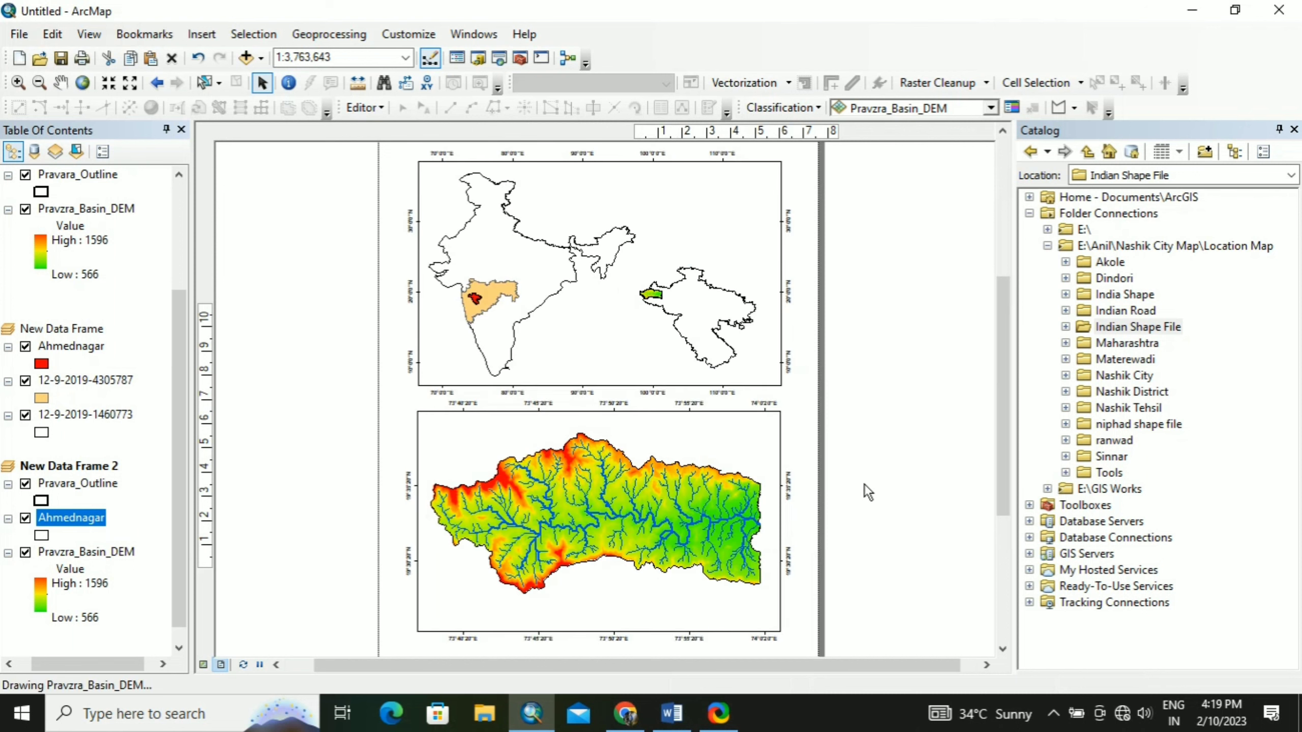
{"action": "left_click", "coordinate": [19, 34]}
{"action": "left_click", "coordinate": [114, 325]}
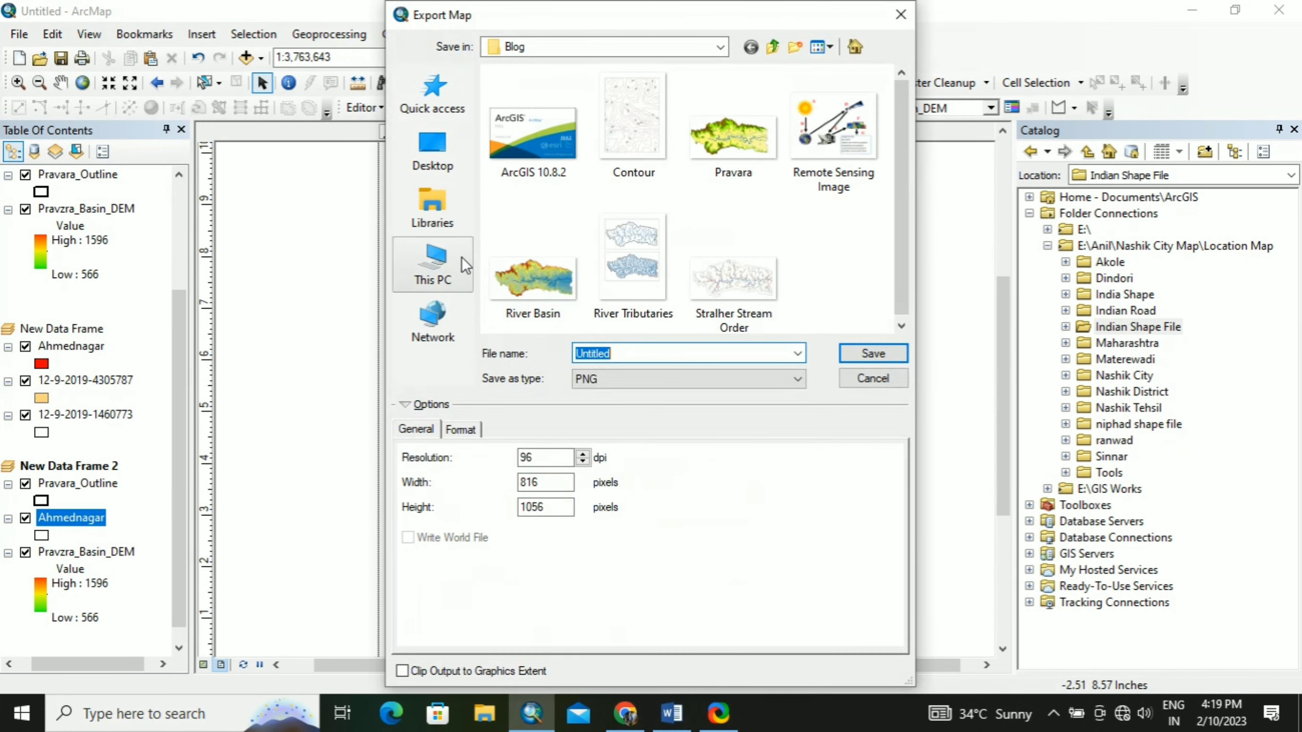
{"action": "left_click", "coordinate": [443, 275]}
{"action": "scroll", "coordinate": [564, 261], "scroll_direction": "down", "scroll_amount": 5}
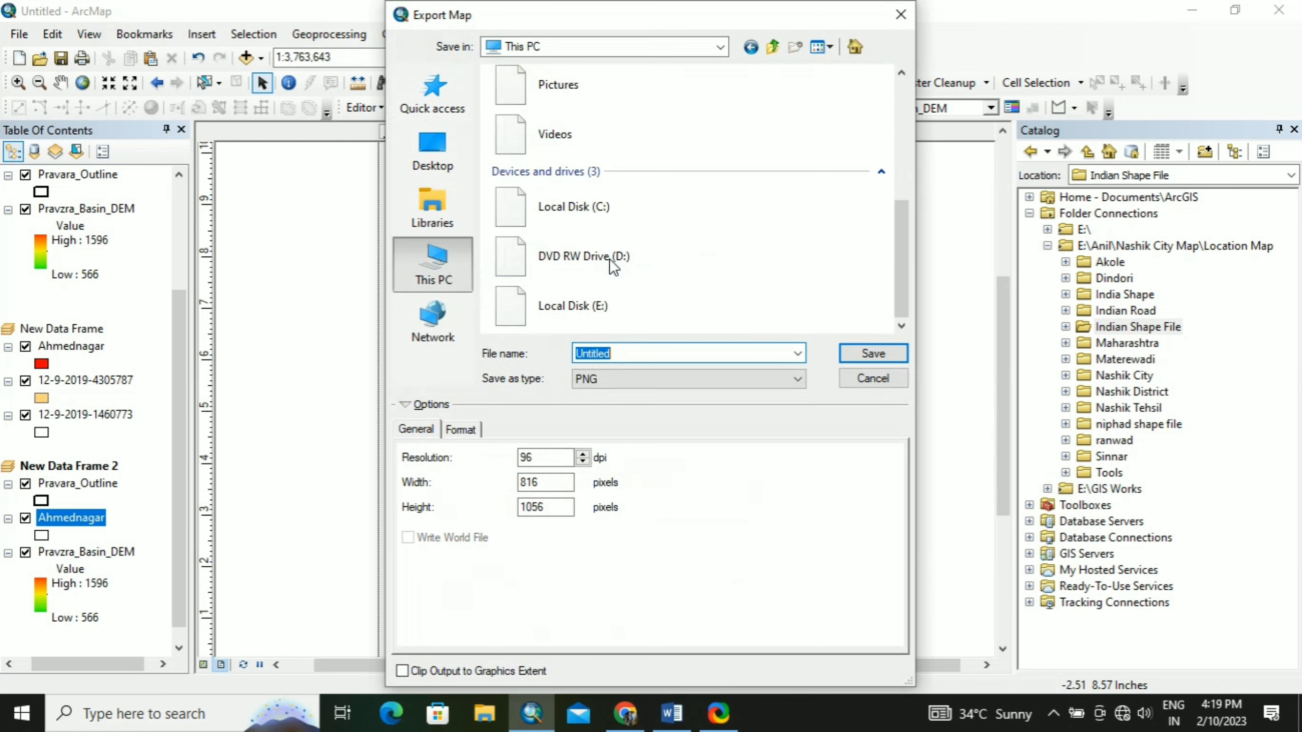
{"action": "double_click", "coordinate": [602, 294]}
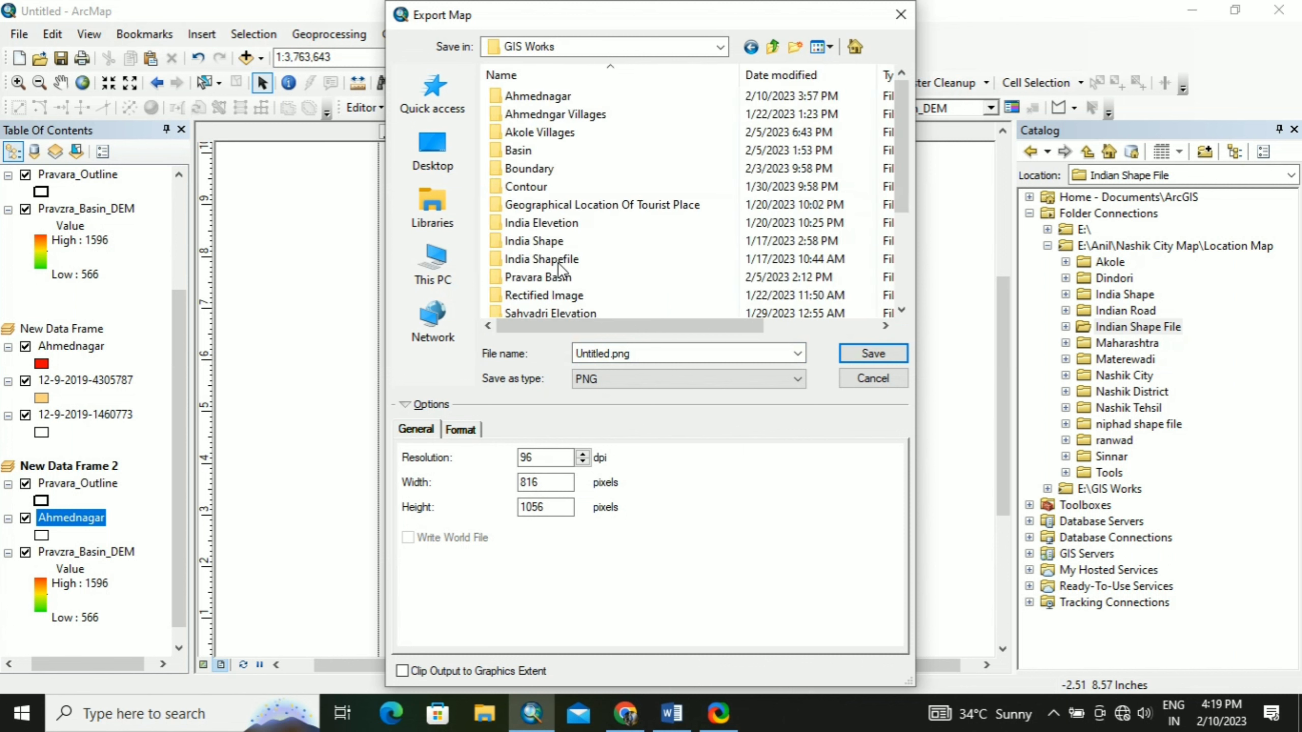
Name the export file UPPER PRAVARA BASIN, set its format to PDF, and save it
{"action": "double_click", "coordinate": [608, 353]}
{"action": "left_click", "coordinate": [592, 353]}
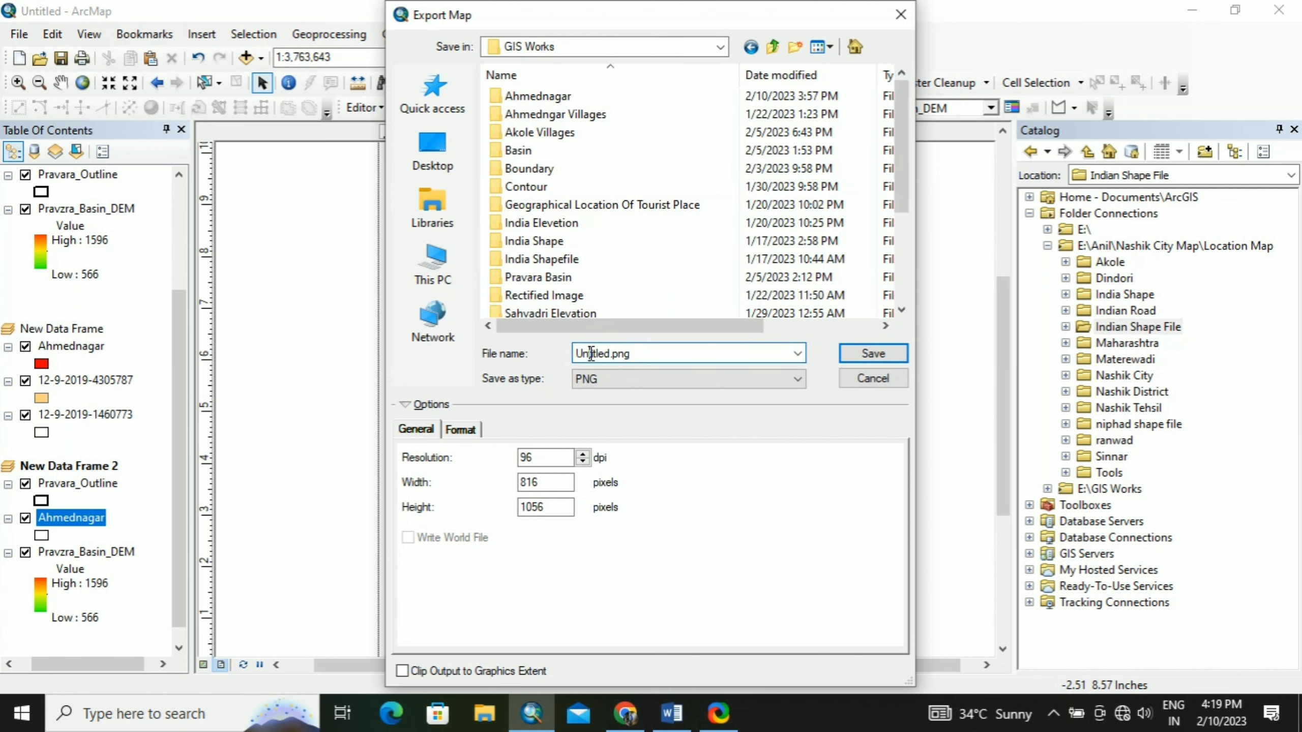
{"action": "double_click", "coordinate": [590, 354]}
{"action": "type", "text": "u"}
{"action": "key", "text": "BackSpace"}
{"action": "type", "text": "UPPER PRAVARA BASIN"}
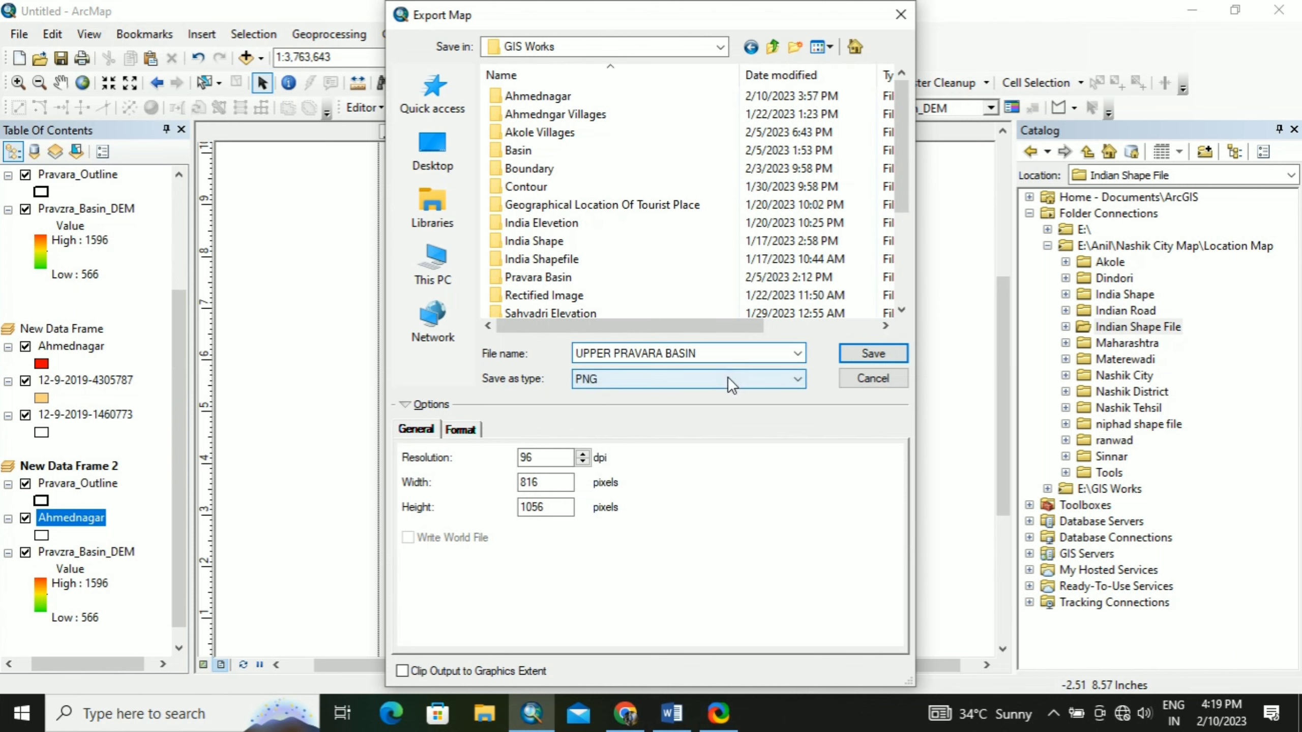
{"action": "left_click", "coordinate": [726, 376]}
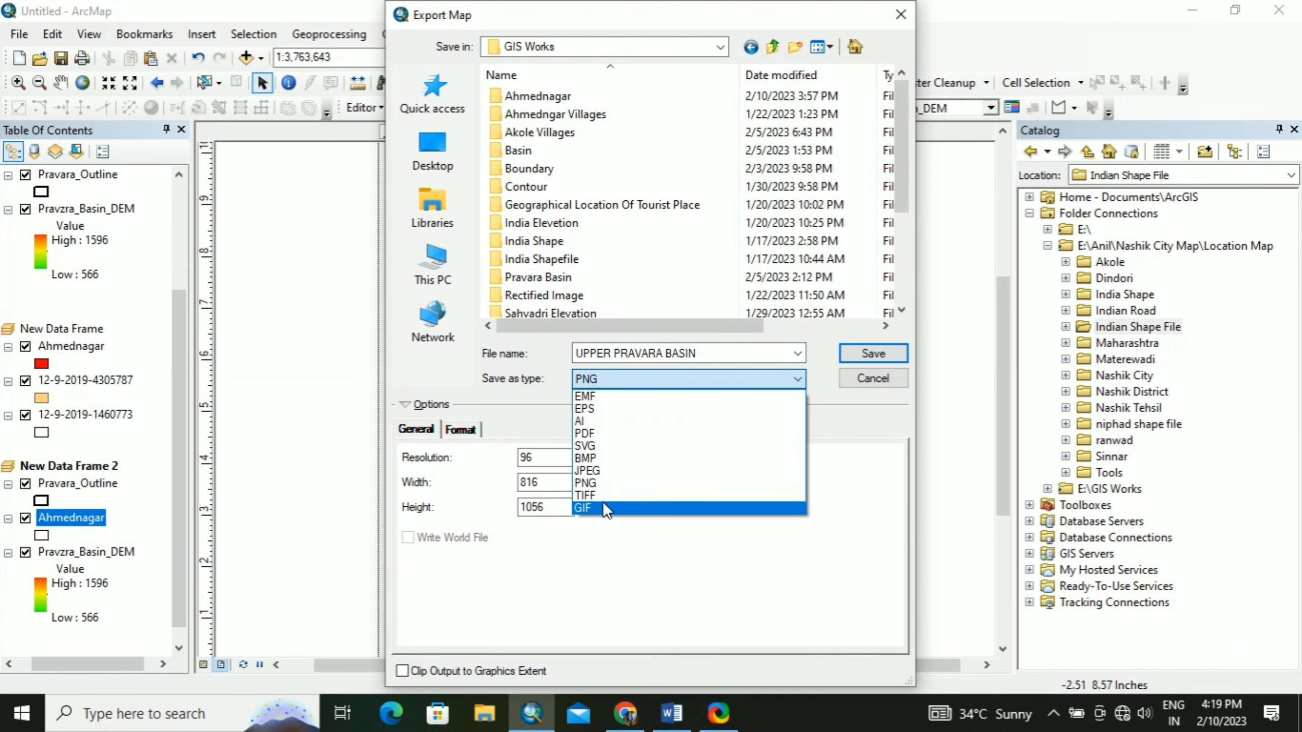
{"action": "left_click", "coordinate": [602, 430]}
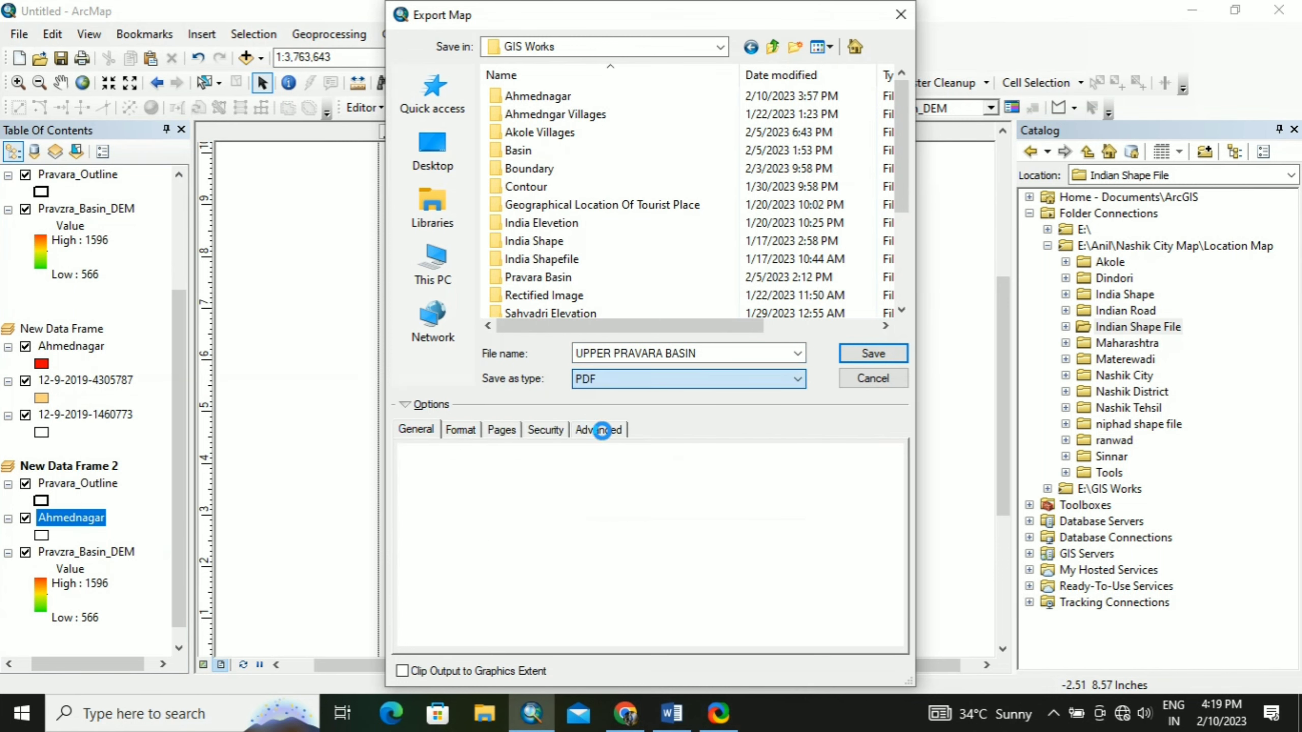
{"action": "left_click", "coordinate": [883, 359]}
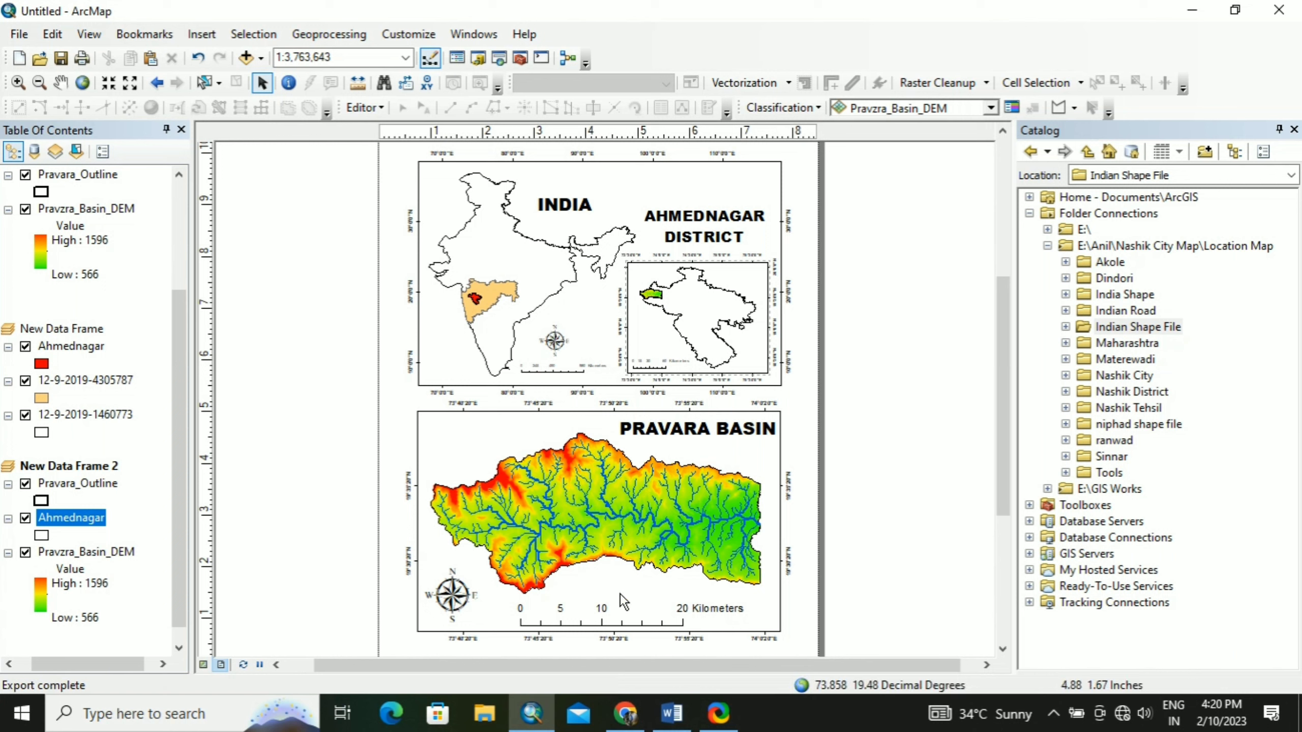
Switch to File Explorer, open the UPPER PRAVARA BASIN PDF from GIS Works on Local Disk (E:), and examine the exported map layout
{"action": "left_click", "coordinate": [483, 719]}
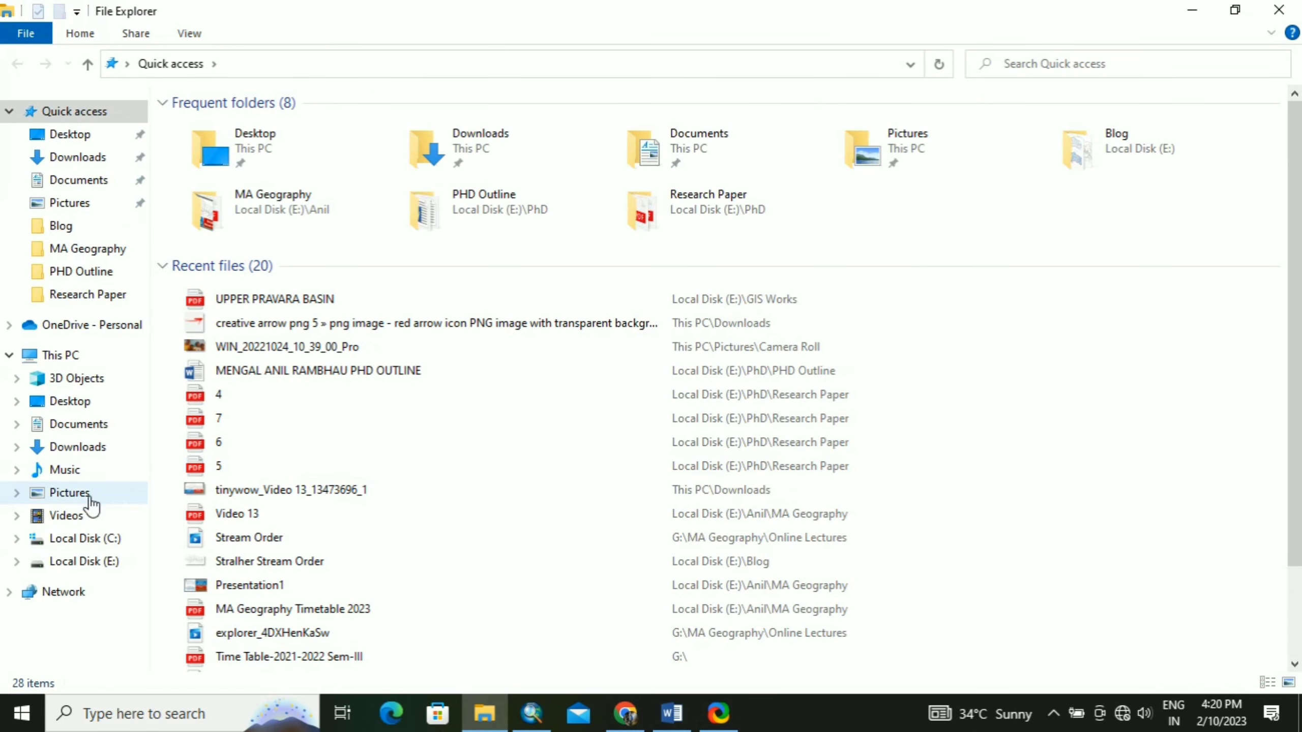
{"action": "left_click", "coordinate": [92, 561]}
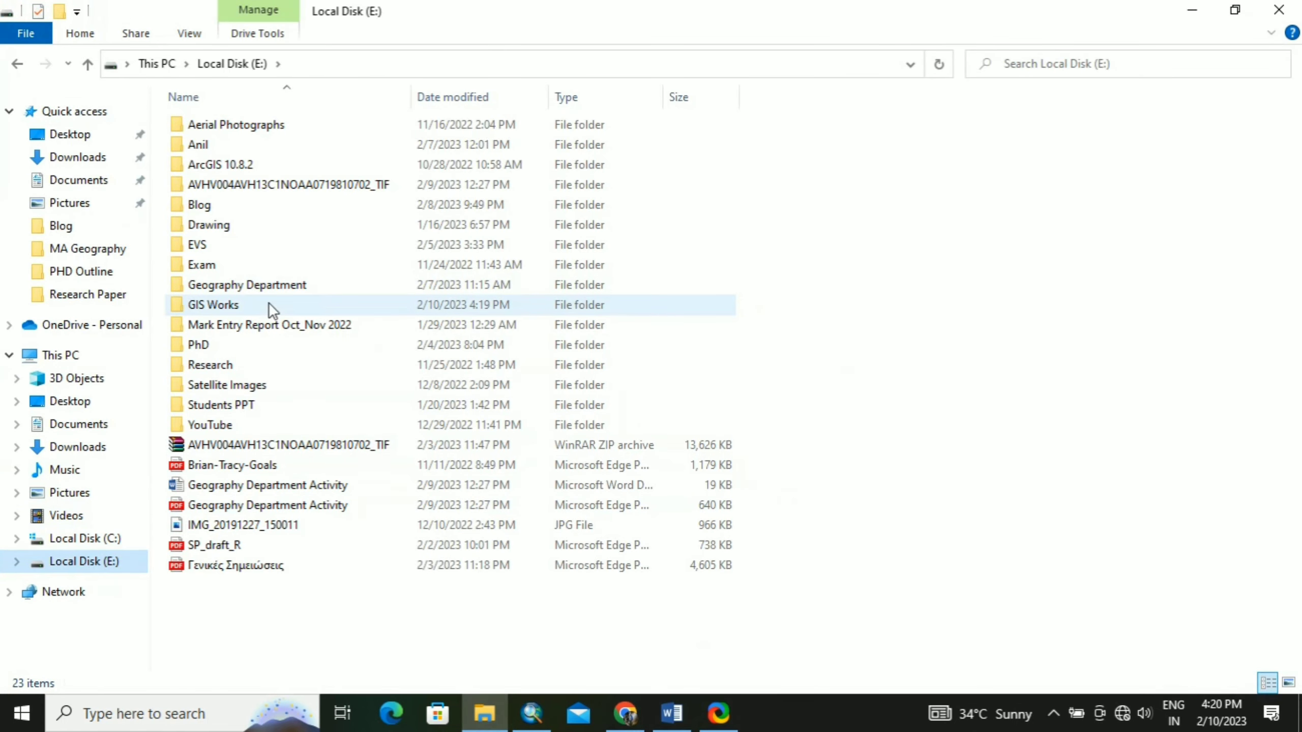
{"action": "double_click", "coordinate": [269, 305]}
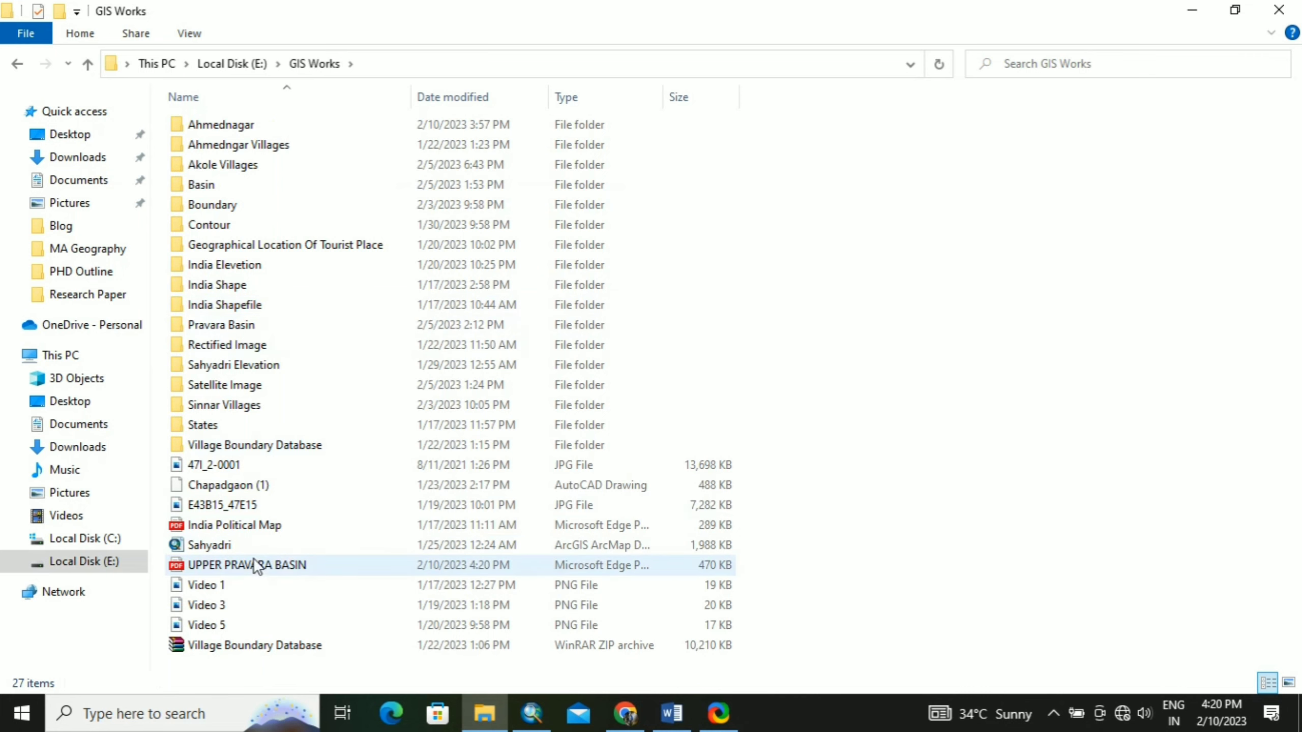
{"action": "left_click", "coordinate": [252, 562]}
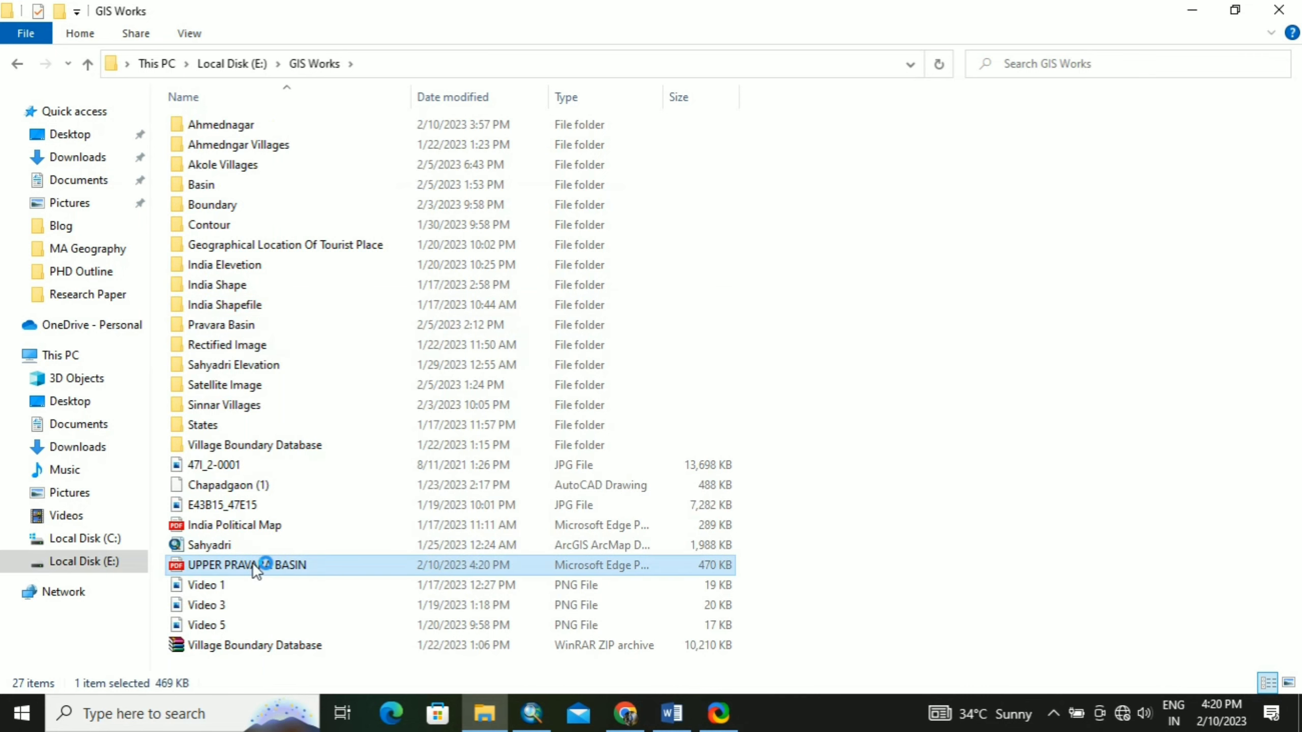
{"action": "double_click", "coordinate": [252, 562]}
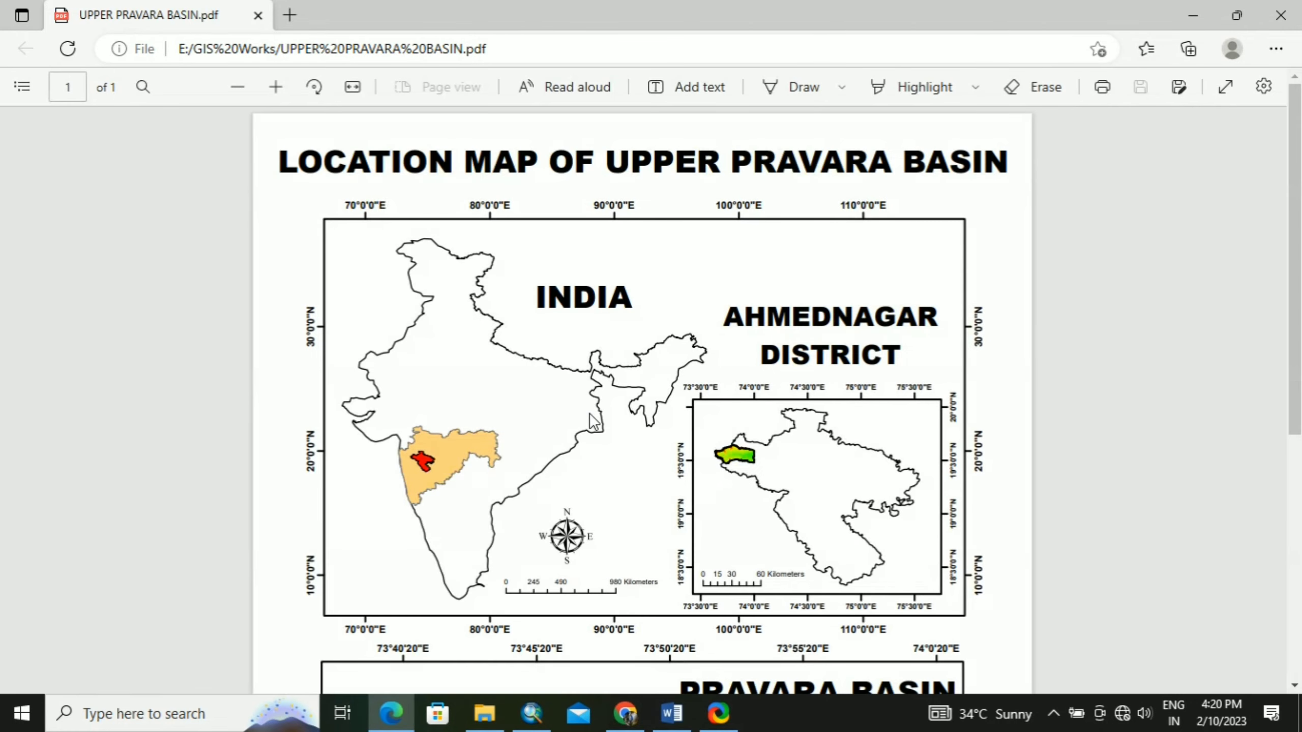
{"action": "scroll", "coordinate": [683, 339], "scroll_direction": "down", "scroll_amount": 2}
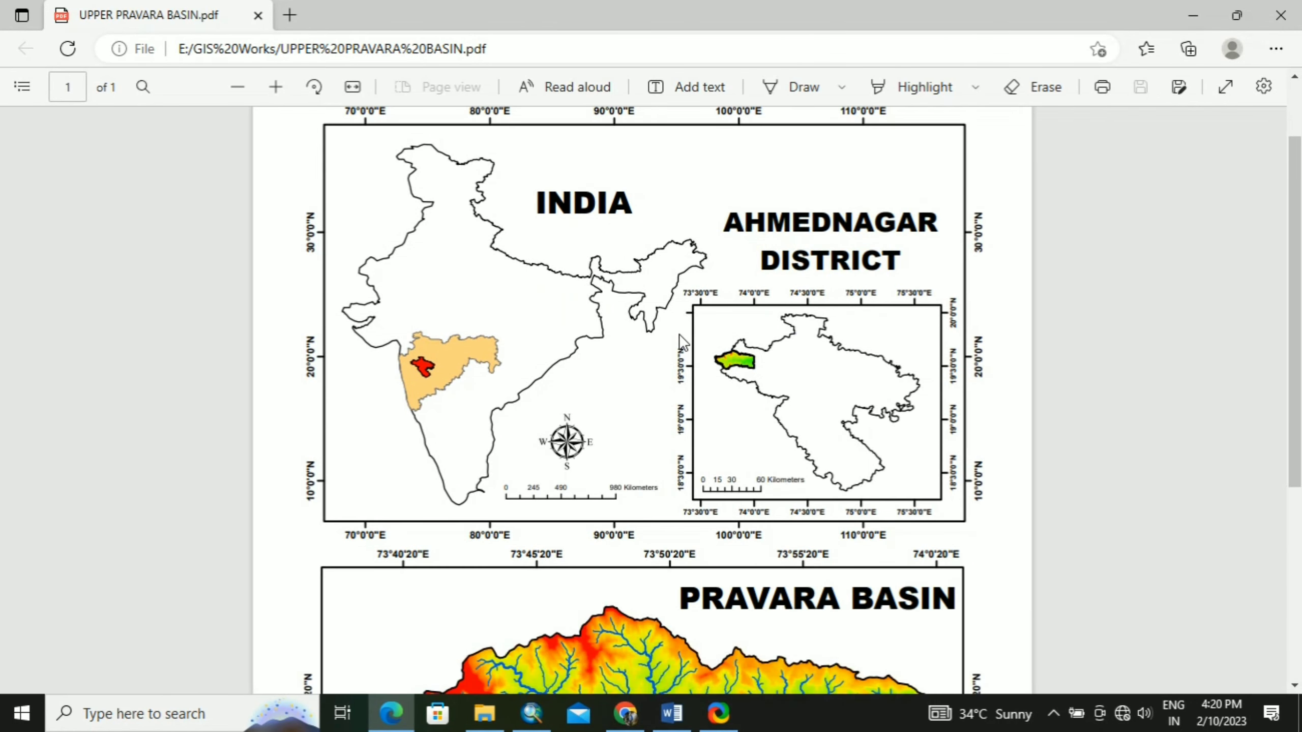
{"action": "scroll", "coordinate": [679, 334], "scroll_direction": "down", "scroll_amount": 2}
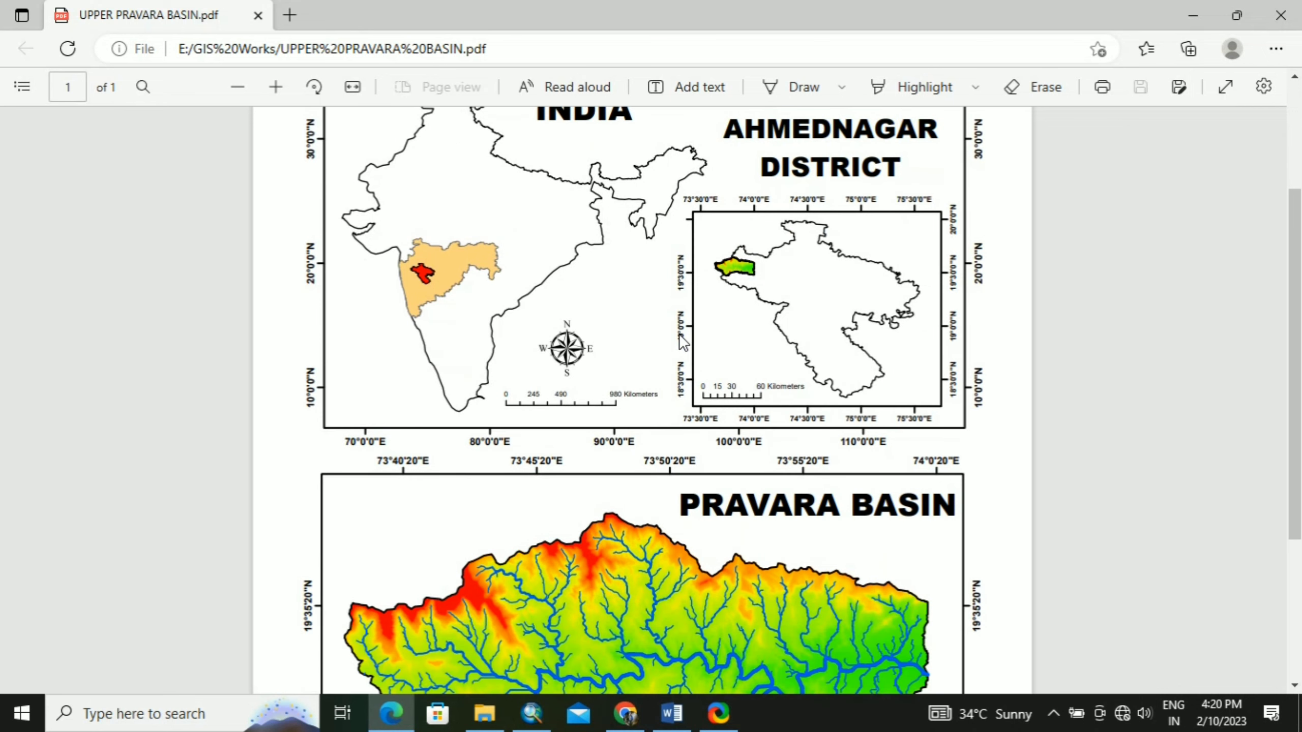
{"action": "scroll", "coordinate": [682, 340], "scroll_direction": "down", "scroll_amount": 5}
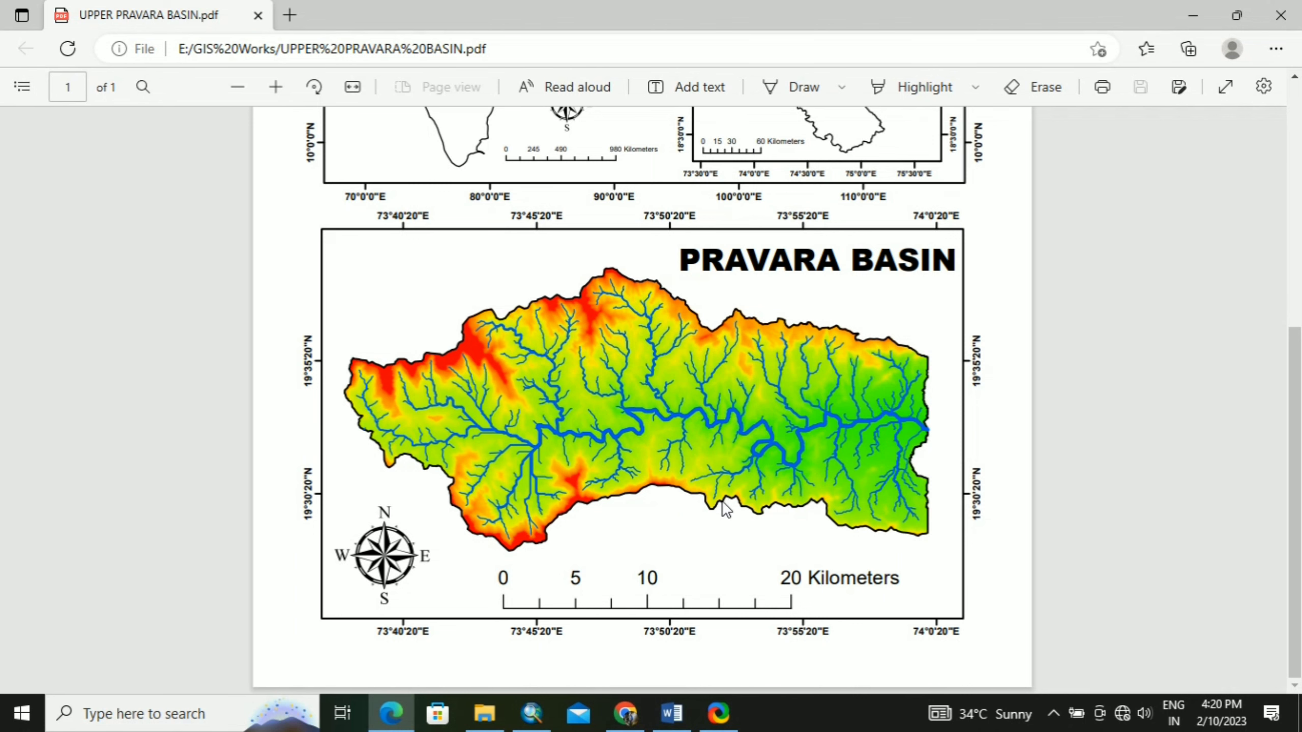
{"action": "scroll", "coordinate": [724, 507], "scroll_direction": "up", "scroll_amount": 4}
{"action": "scroll", "coordinate": [723, 502], "scroll_direction": "up", "scroll_amount": 5}
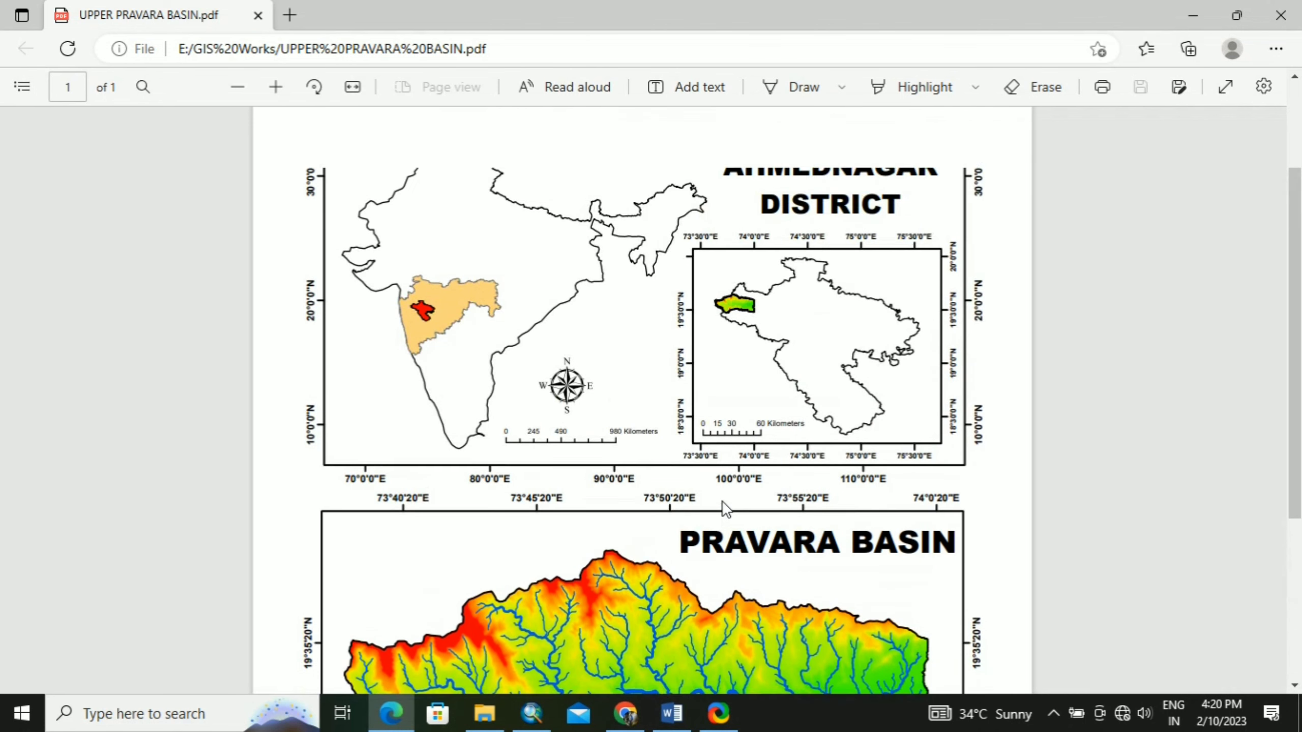